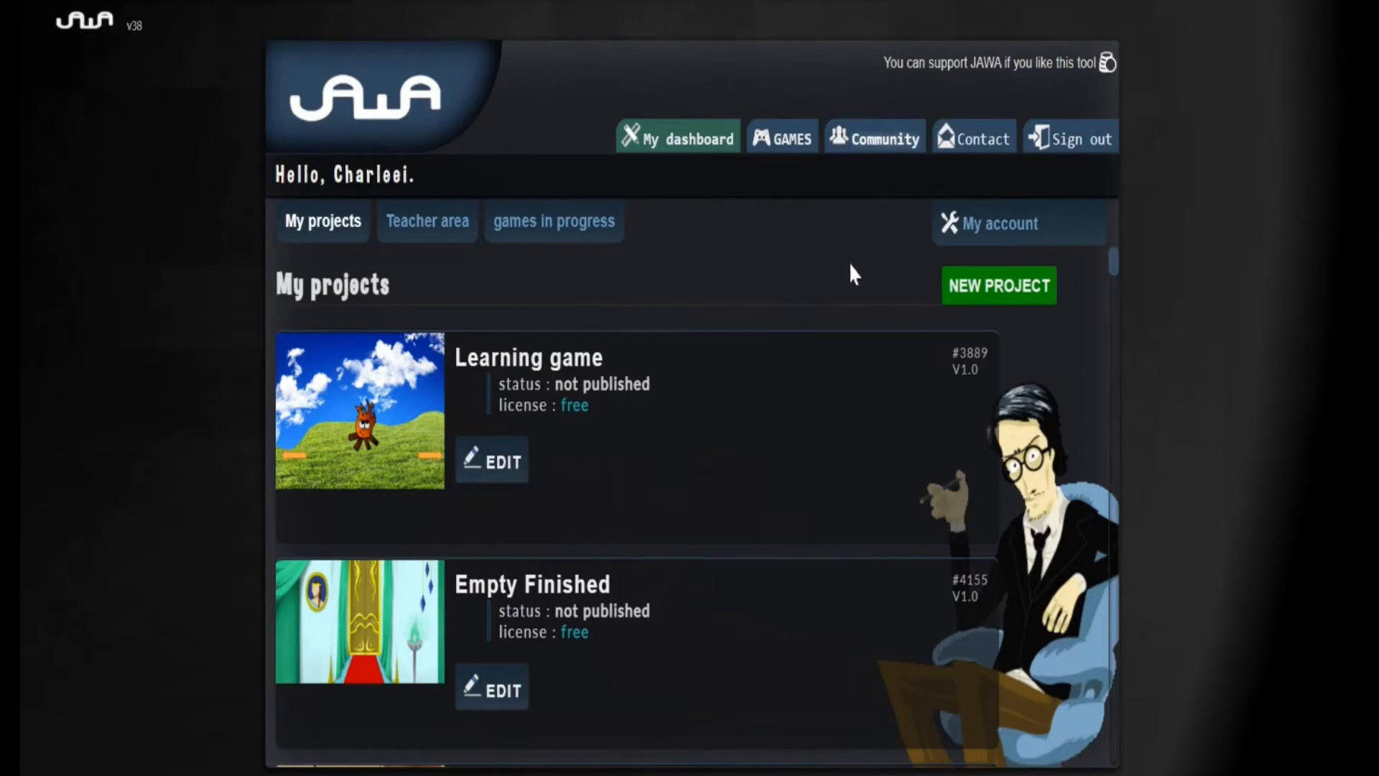
Start a new project and enter "YouTube example game" as the game title
left_click(995, 287)
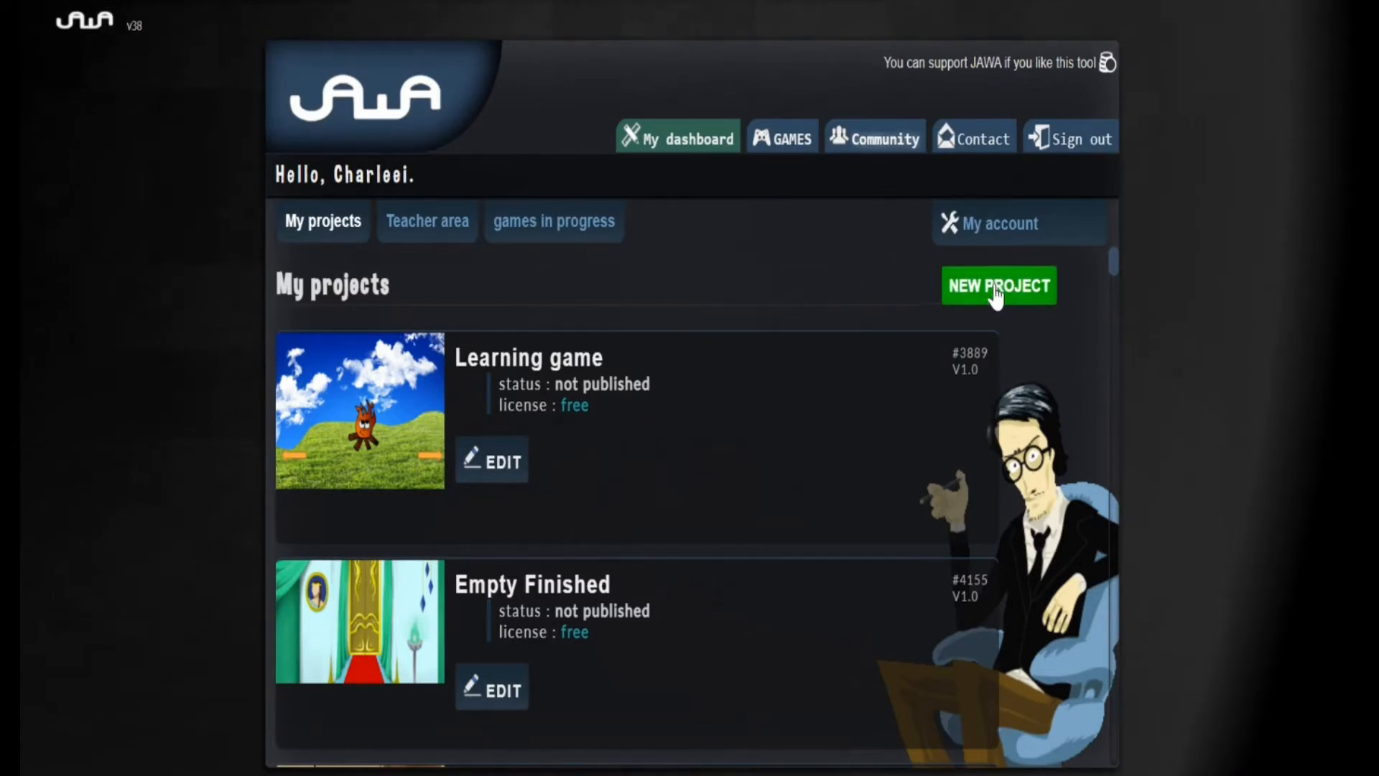
left_click(611, 344)
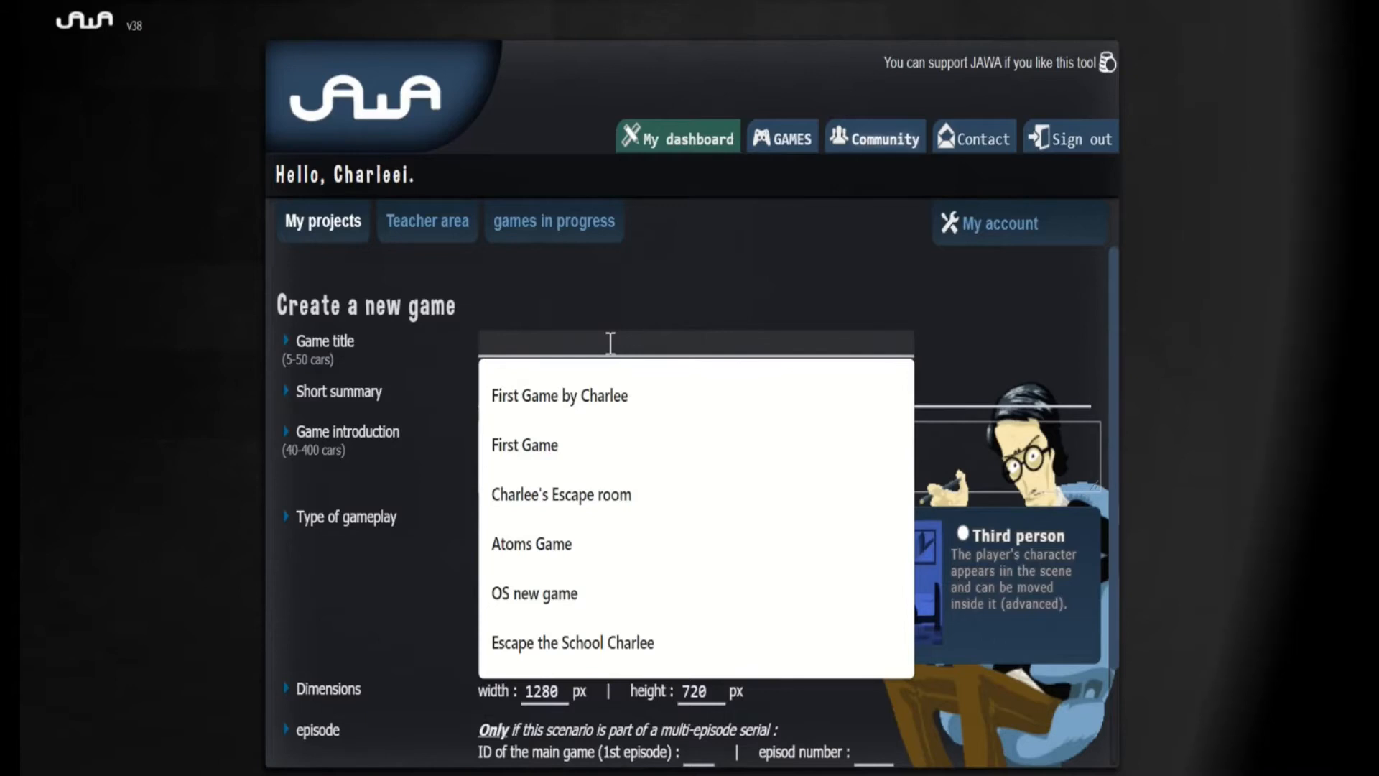
type("Youtube example game")
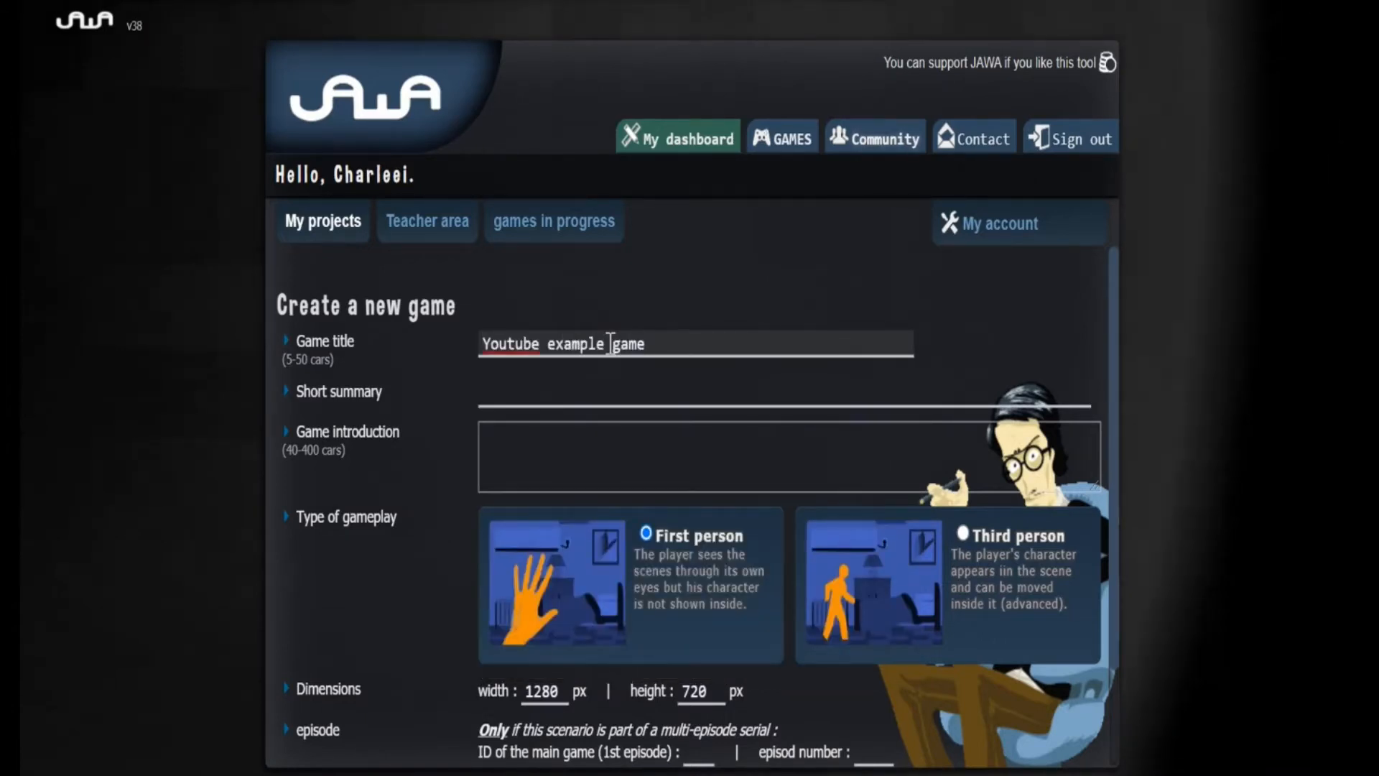
left_click(515, 344)
key("BackSpace")
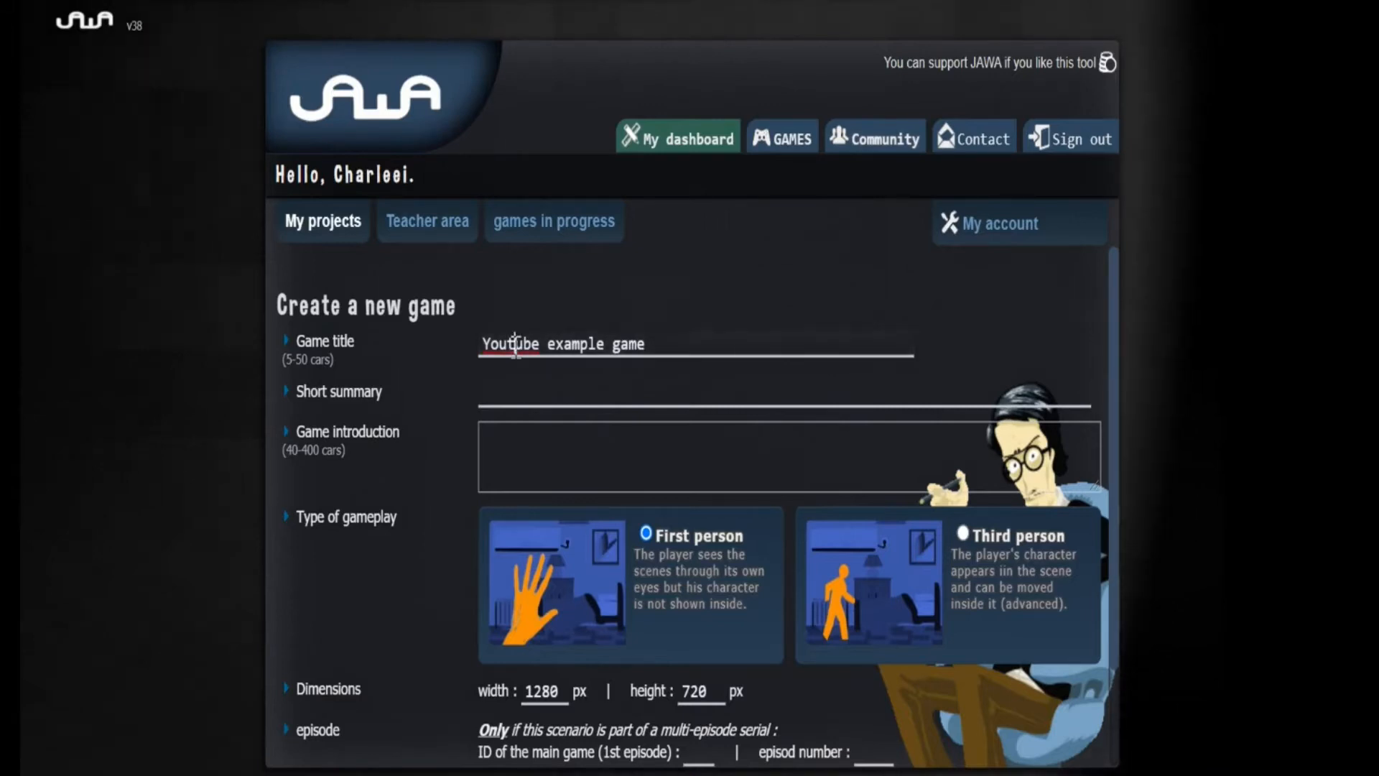
type("T")
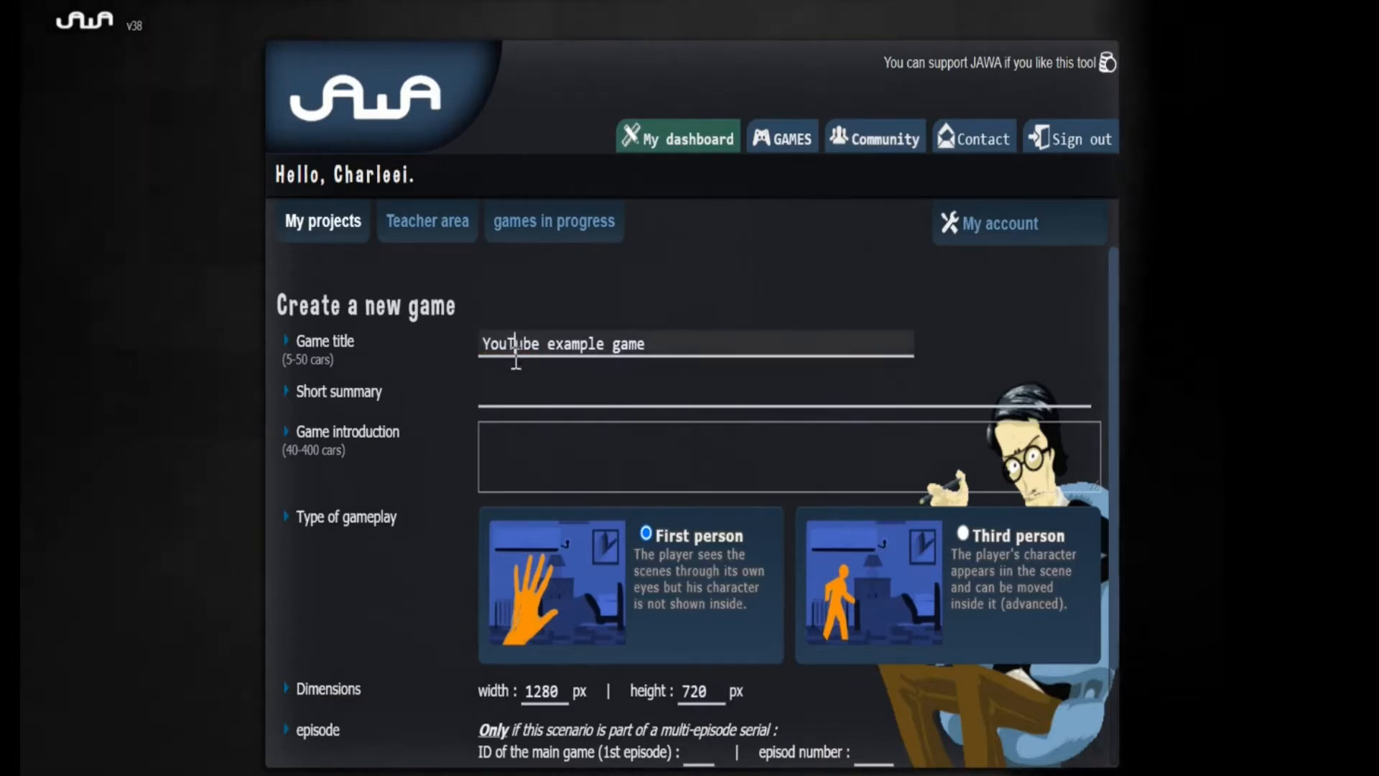
Enter "This is a game to show YouTube how to use Jawa" as the short summary
left_click(522, 394)
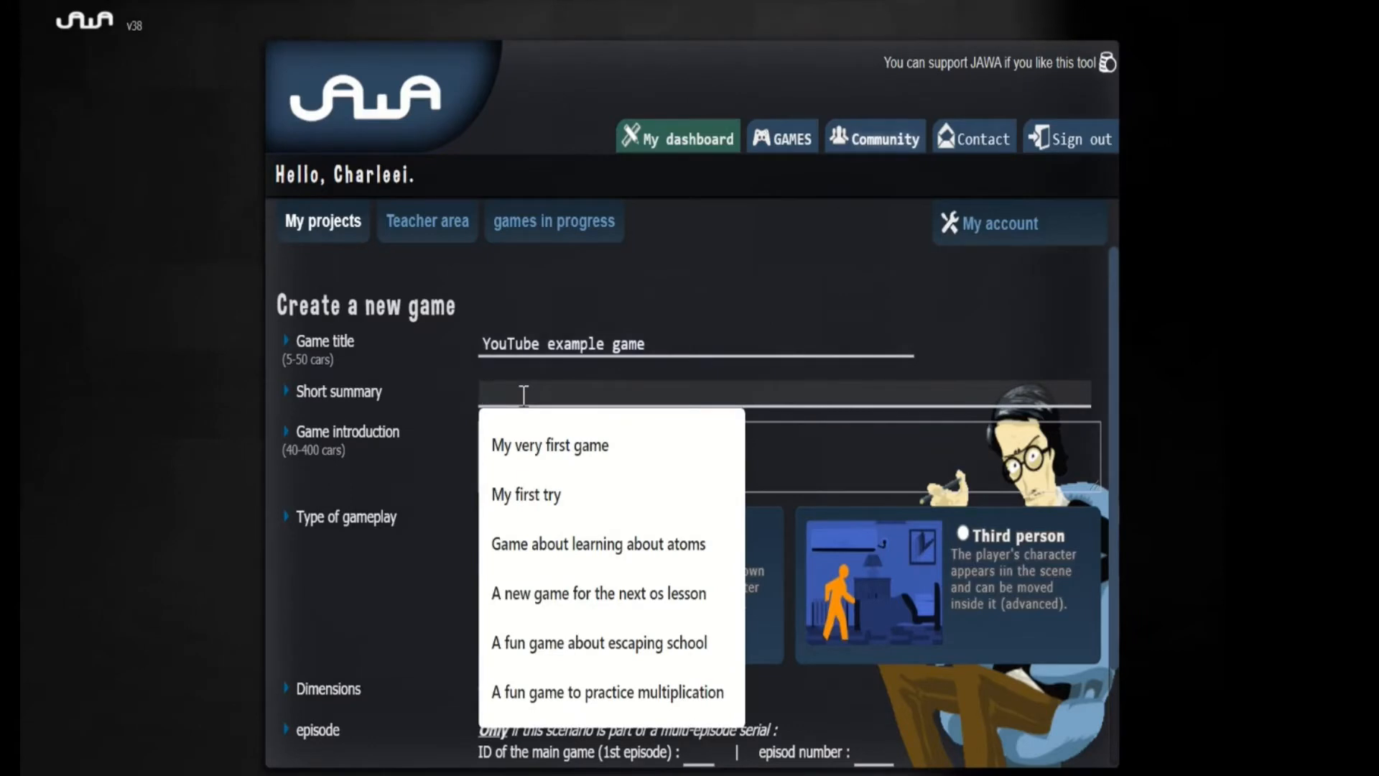
type("This is a game to show YouTube how to use Jawa")
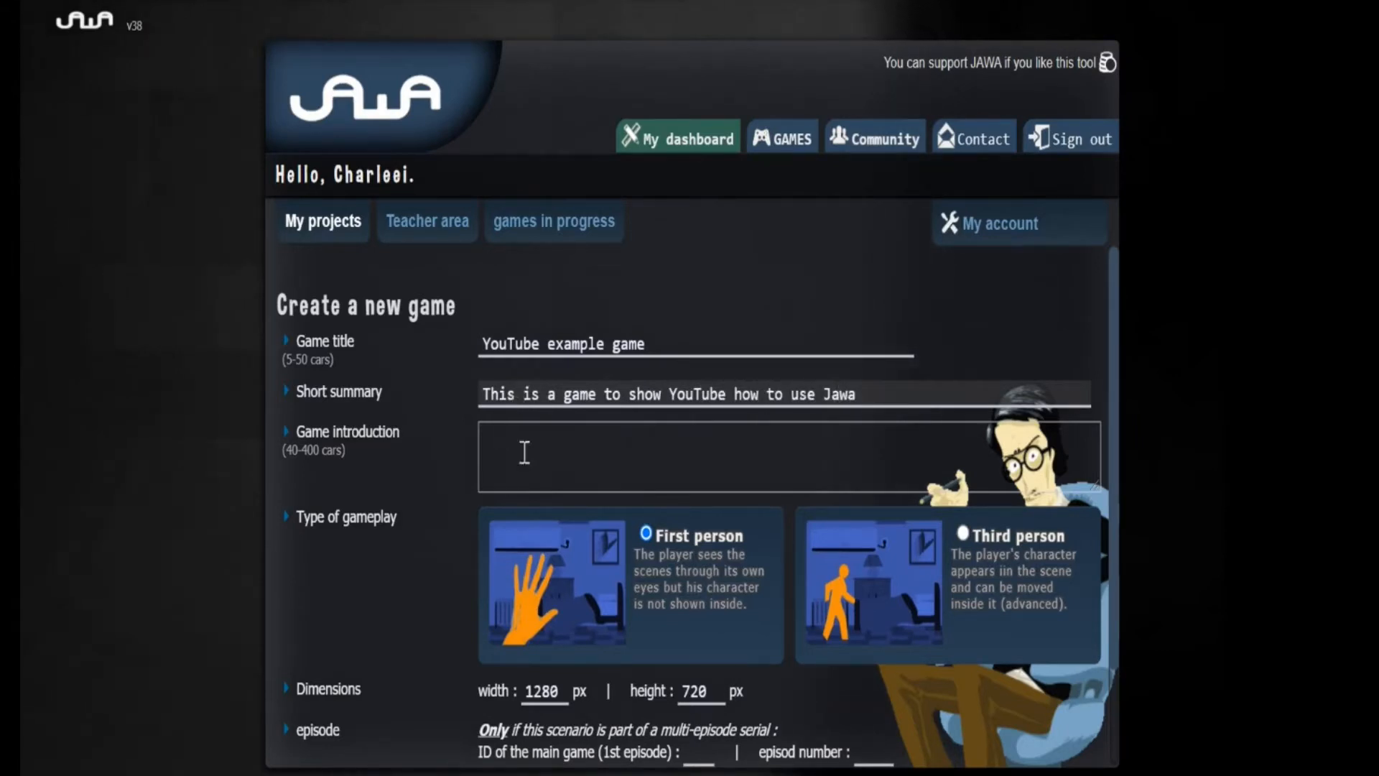
Copy the short summary text into the game introduction and create the game
left_click_drag(876, 391, 462, 413)
key("ctrl+c")
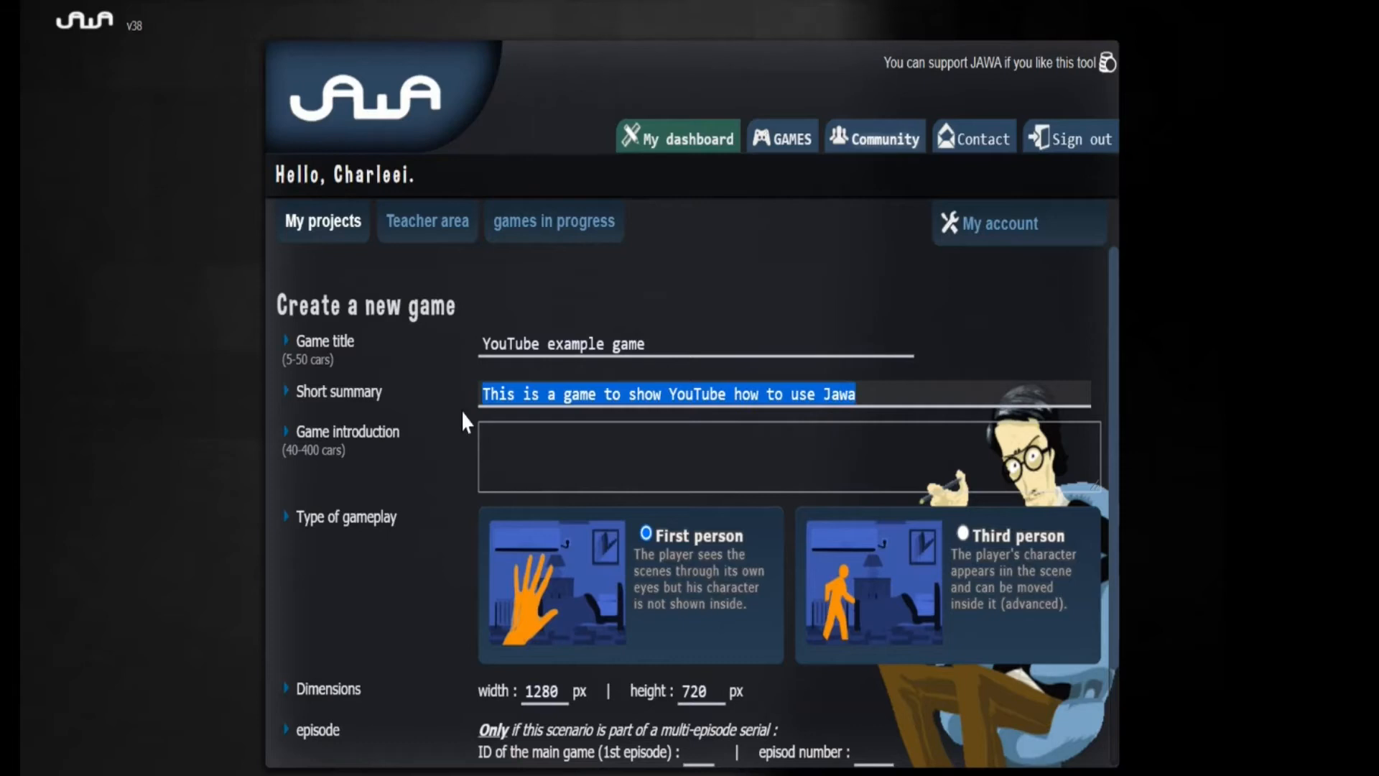
left_click(510, 454)
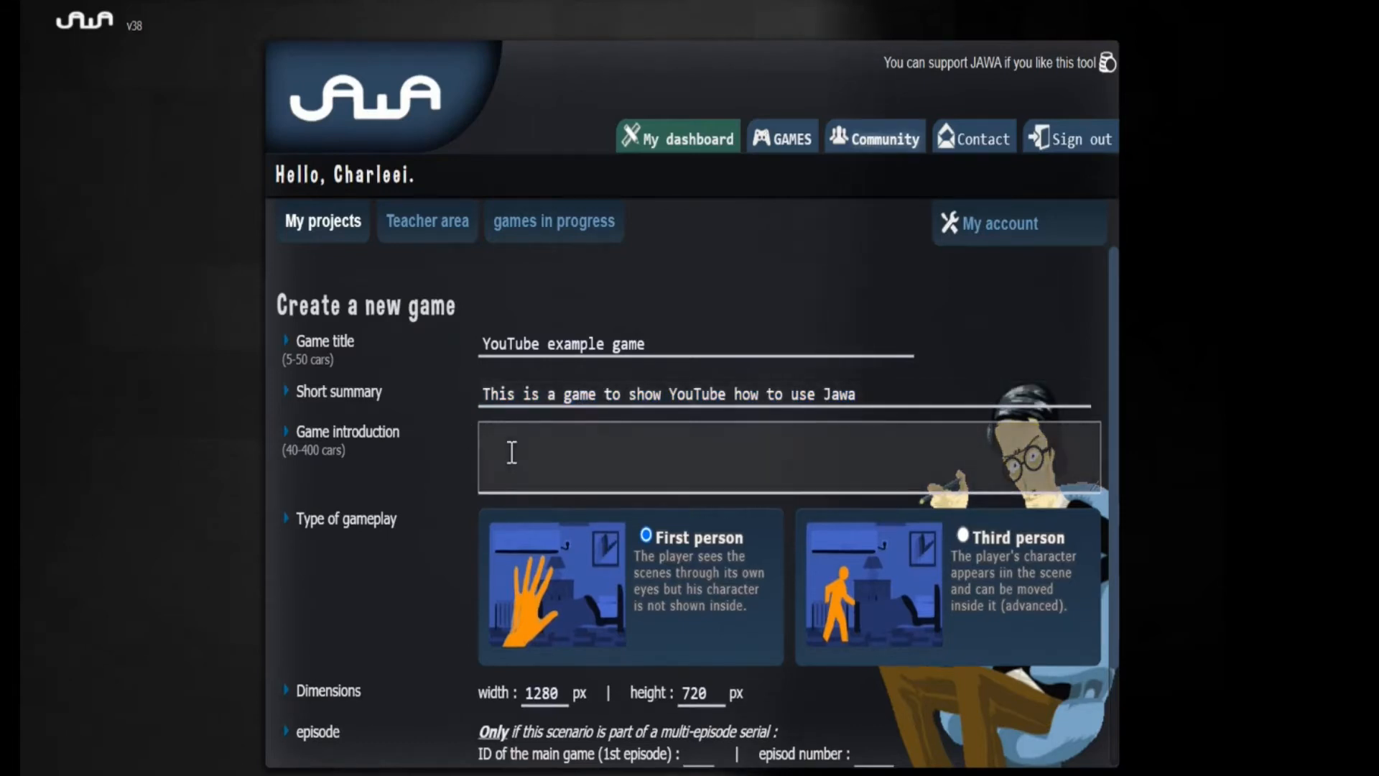
key("ctrl+v")
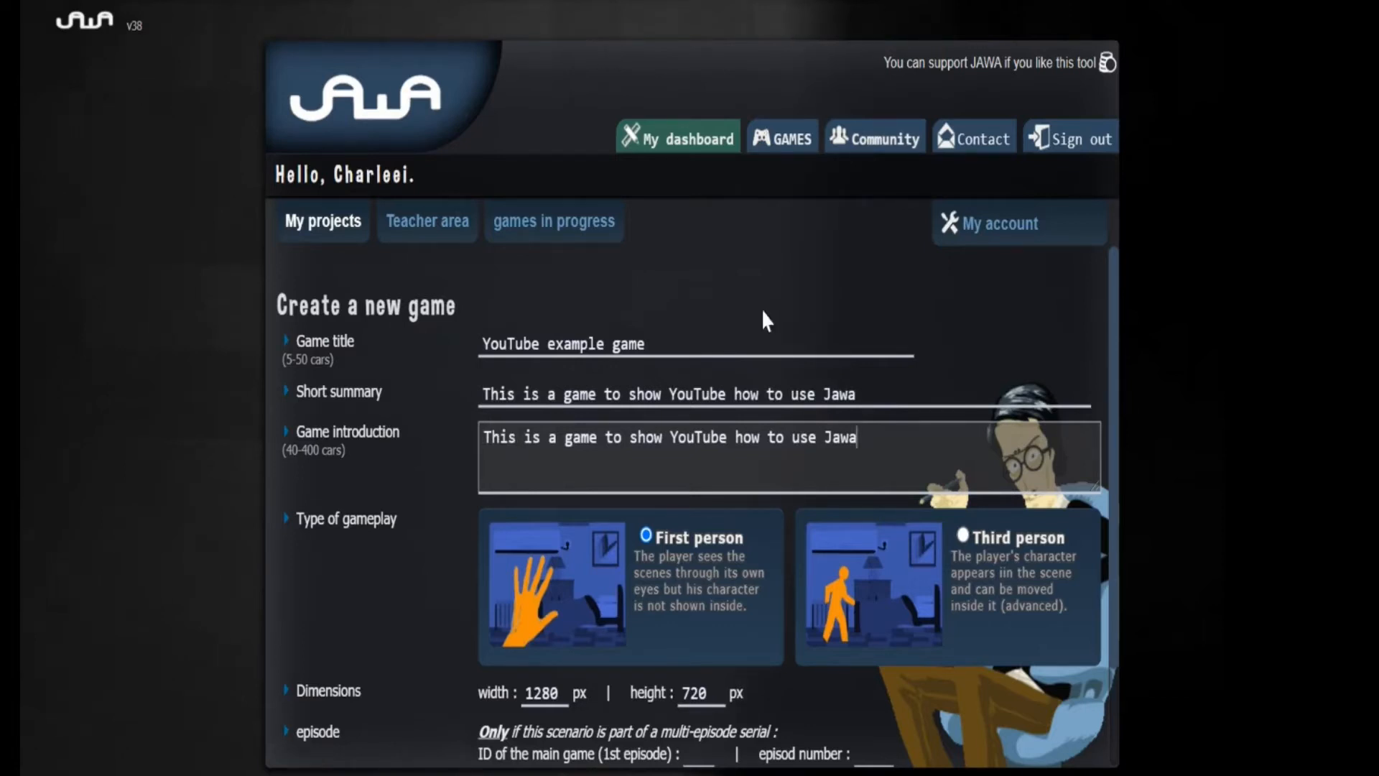
scroll(595, 265, "down", 2)
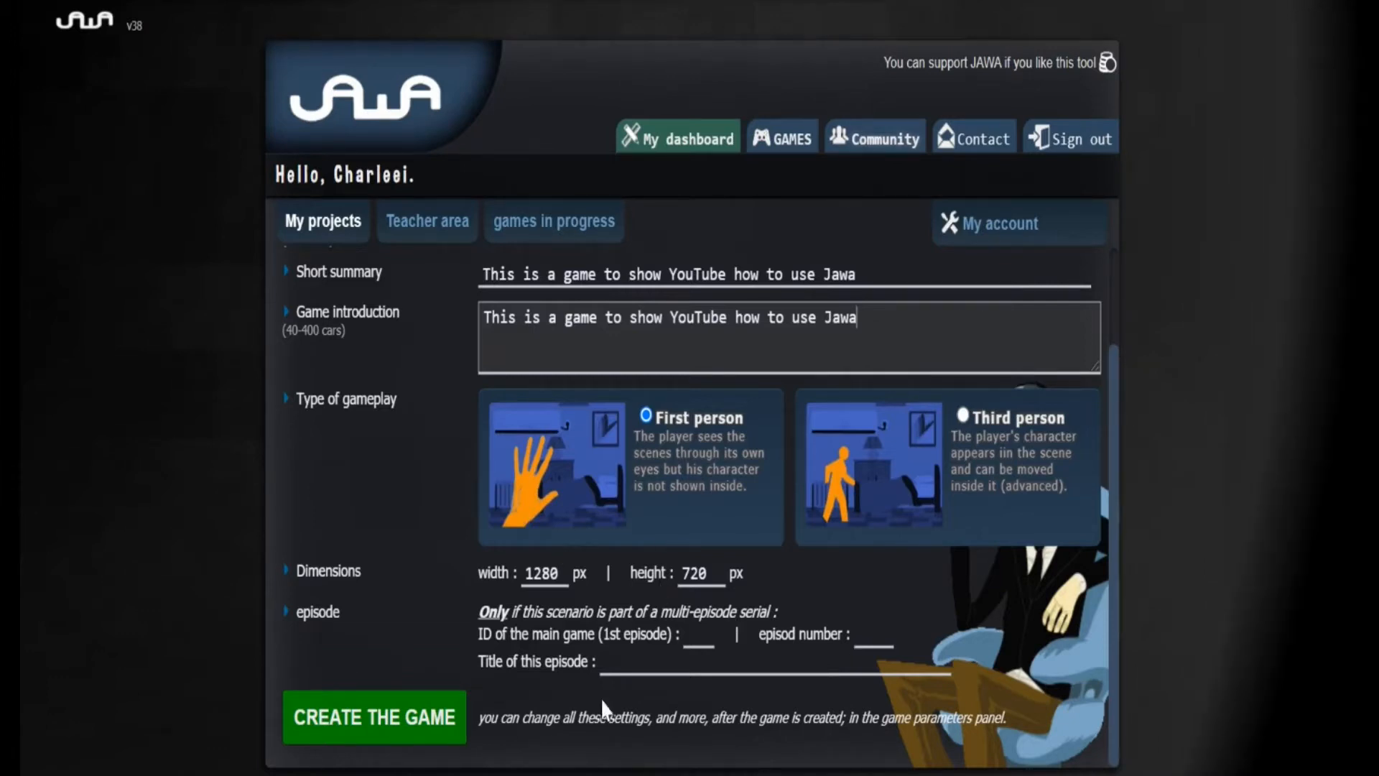
left_click(365, 721)
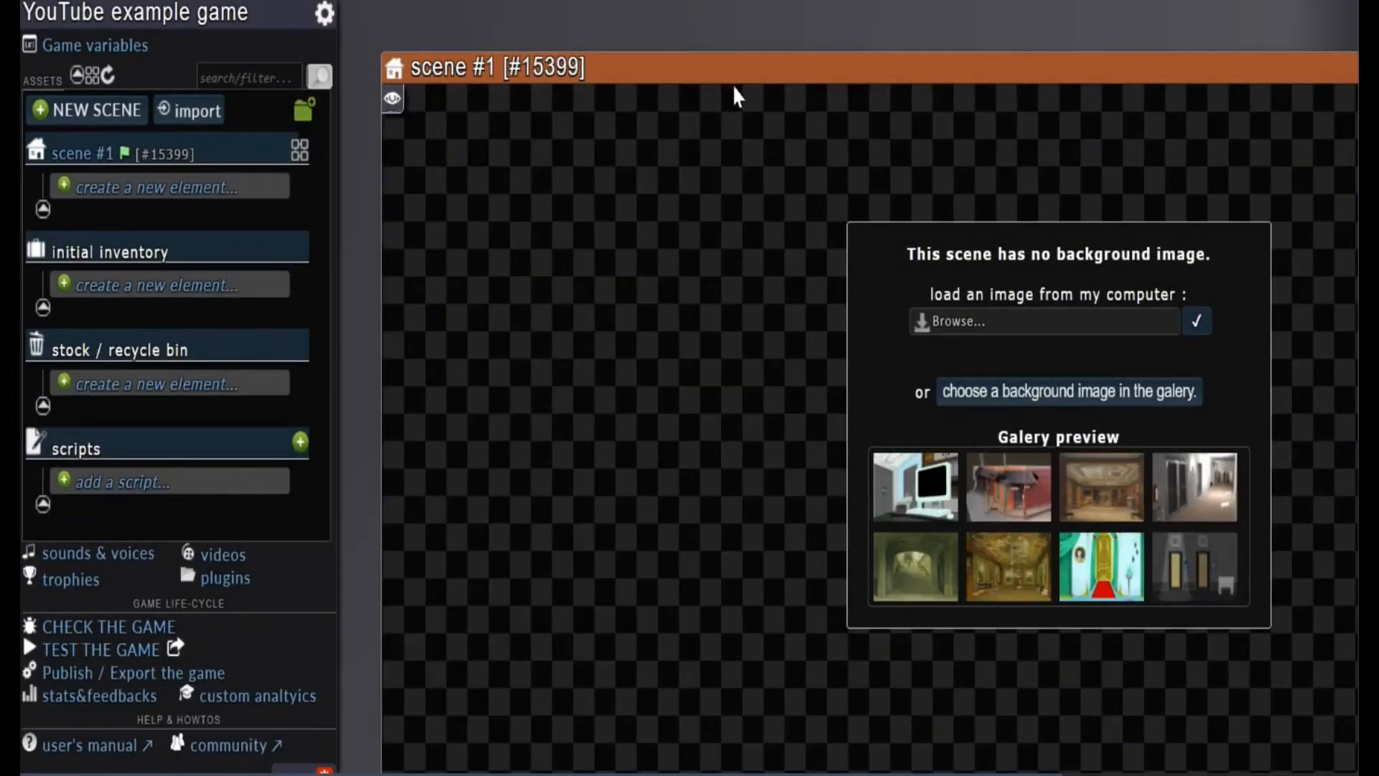
left_click_drag(726, 68, 342, 66)
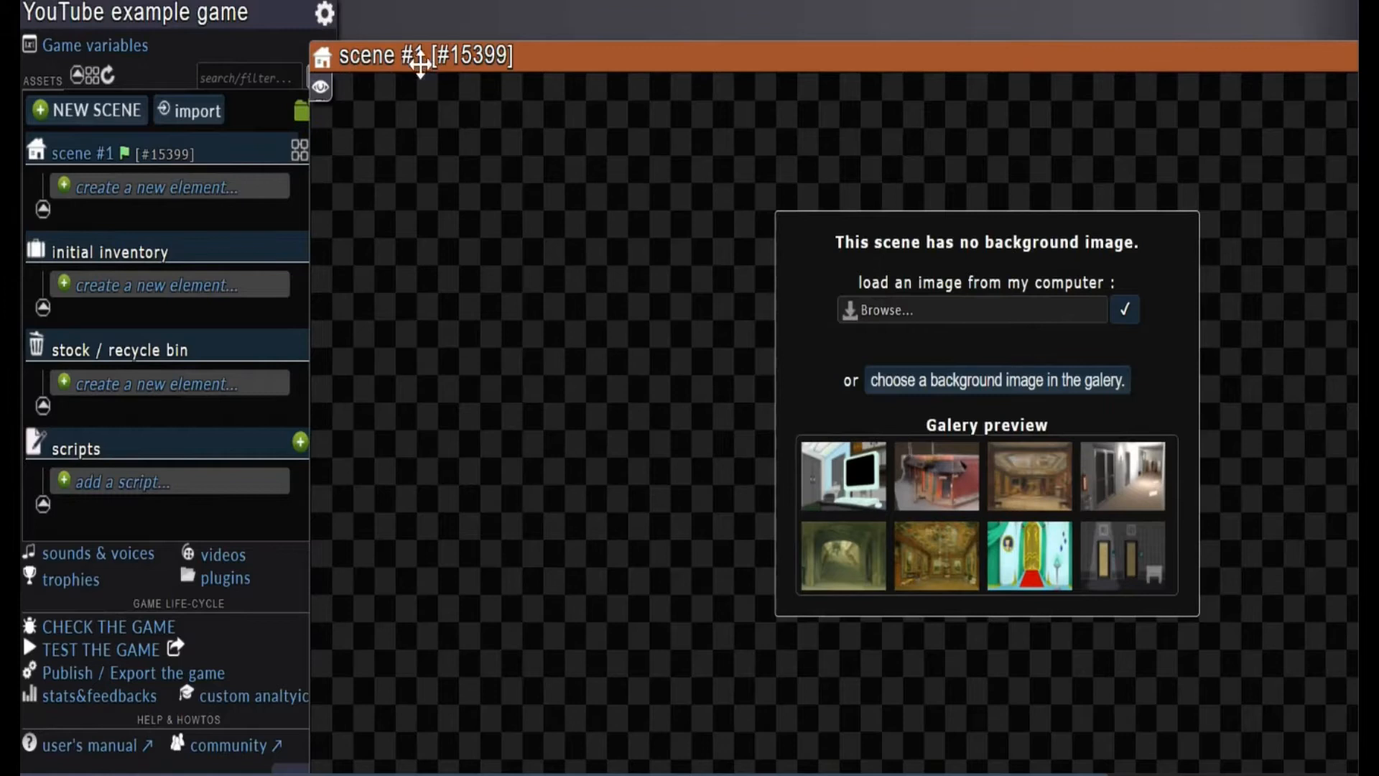
left_click_drag(570, 43, 588, 14)
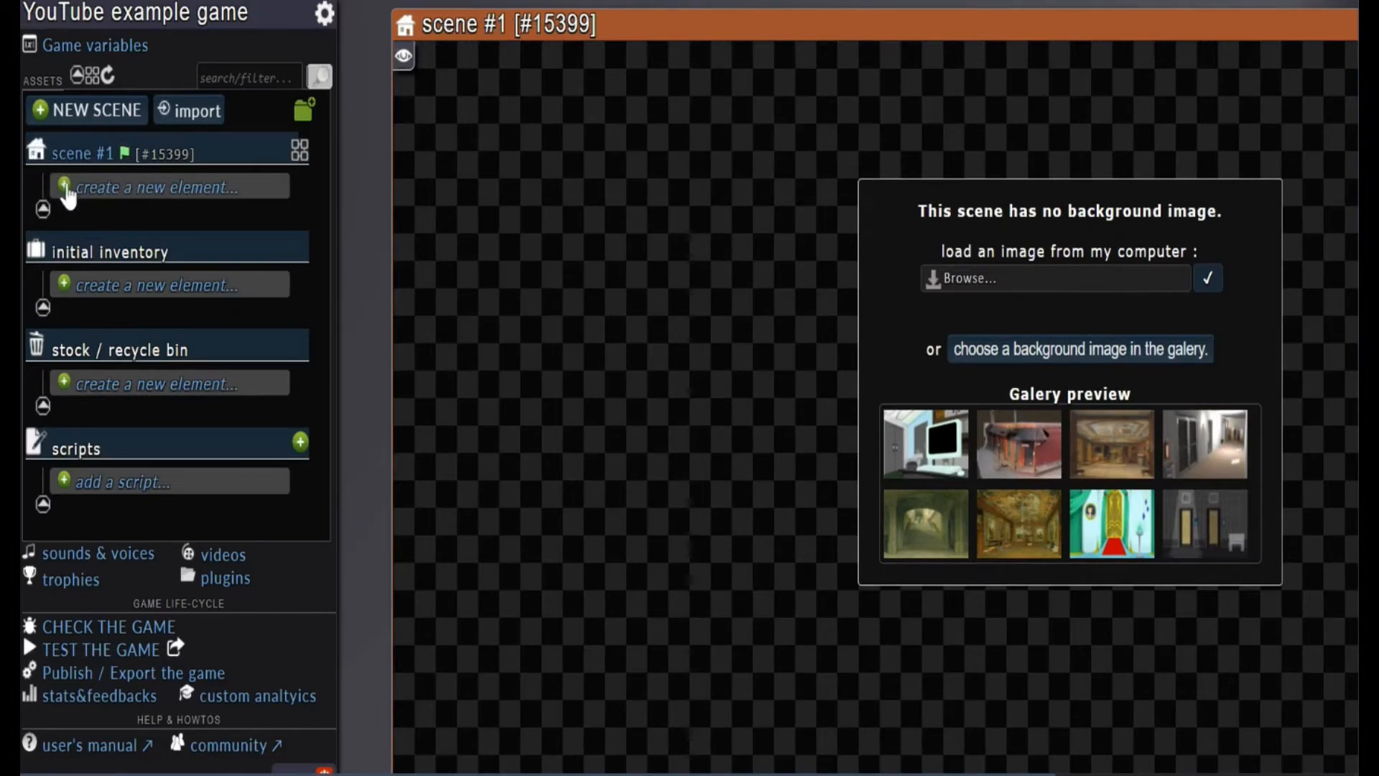
double_click(127, 169)
left_click_drag(603, 32, 299, 43)
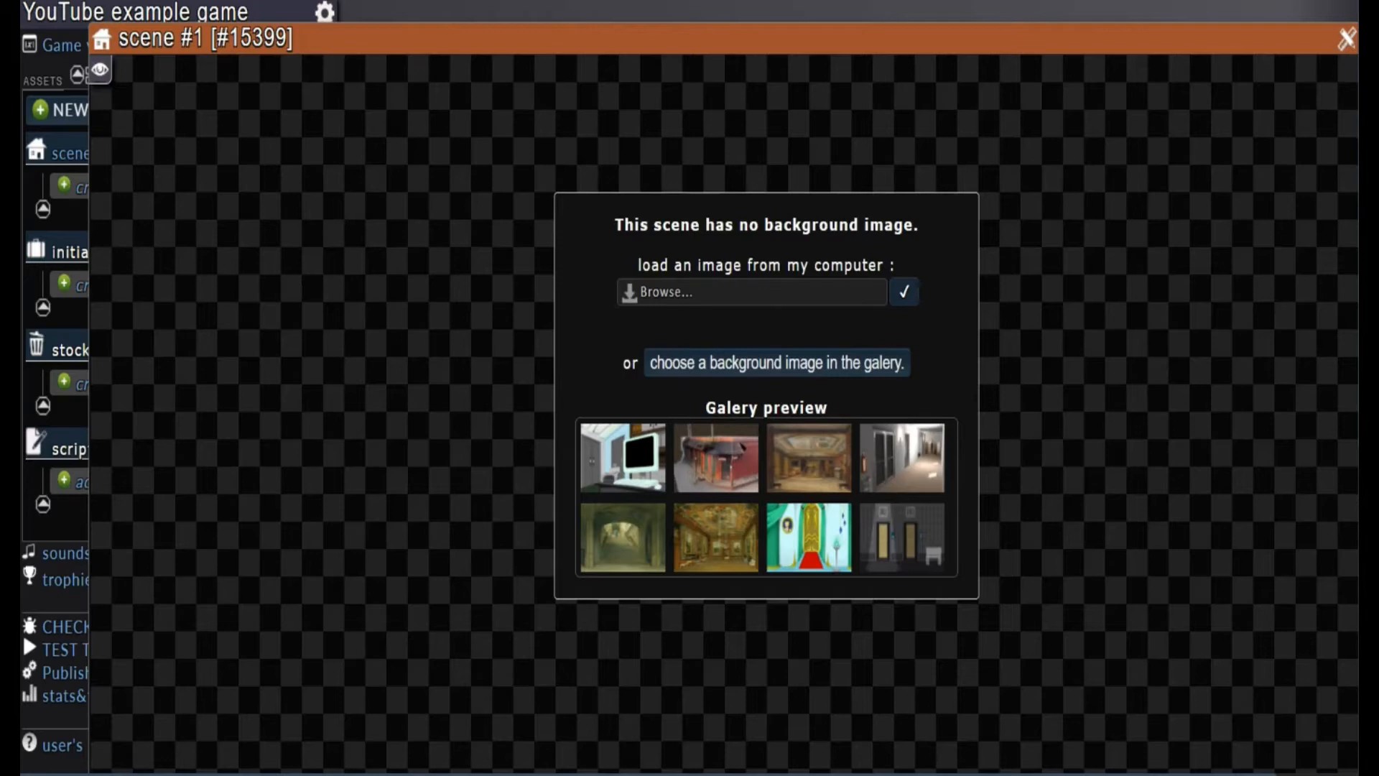
Browse the shared background gallery for scene #1 and preview the Cafétéria image with the orange sofa
left_click(851, 370)
scroll(716, 466, "down", 6)
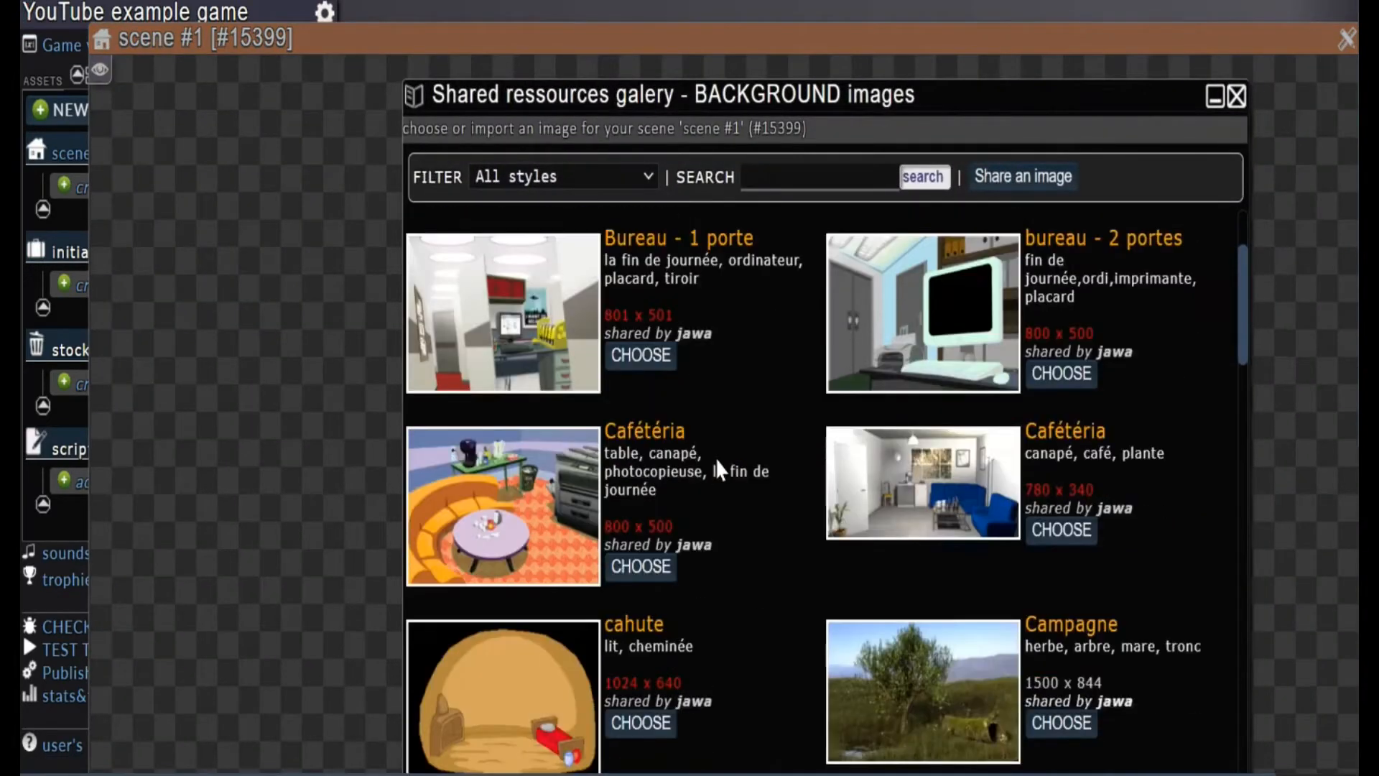
scroll(717, 454, "down", 6)
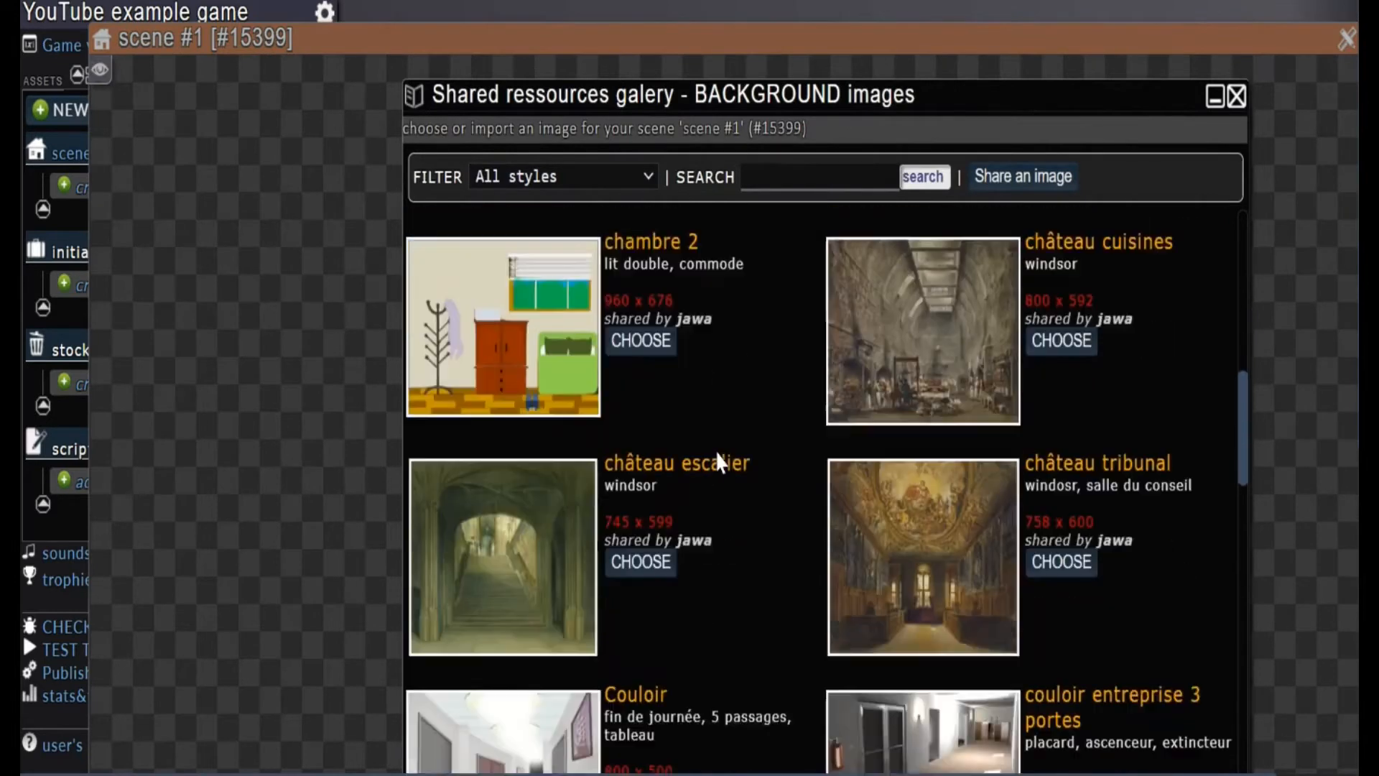
scroll(716, 454, "down", 6)
scroll(716, 454, "up", 4)
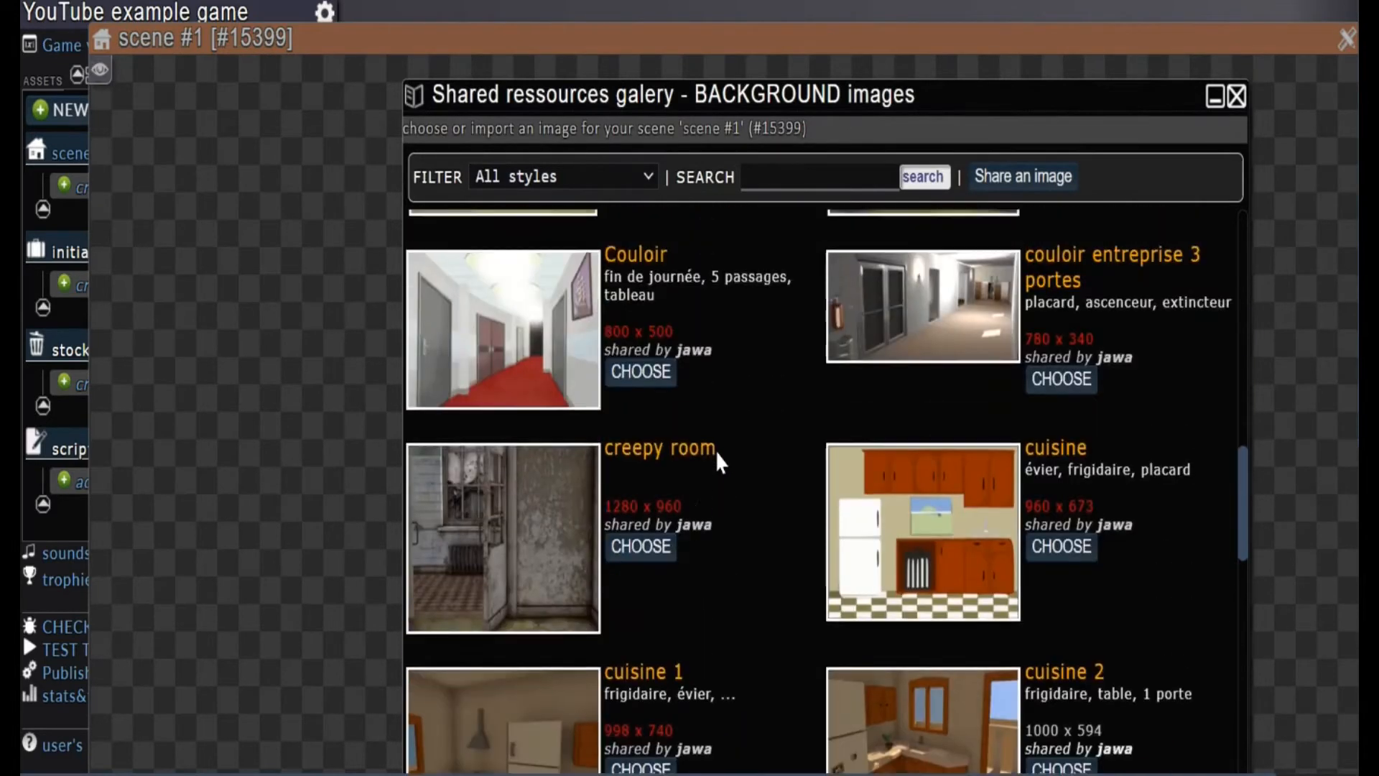
scroll(721, 462, "up", 10)
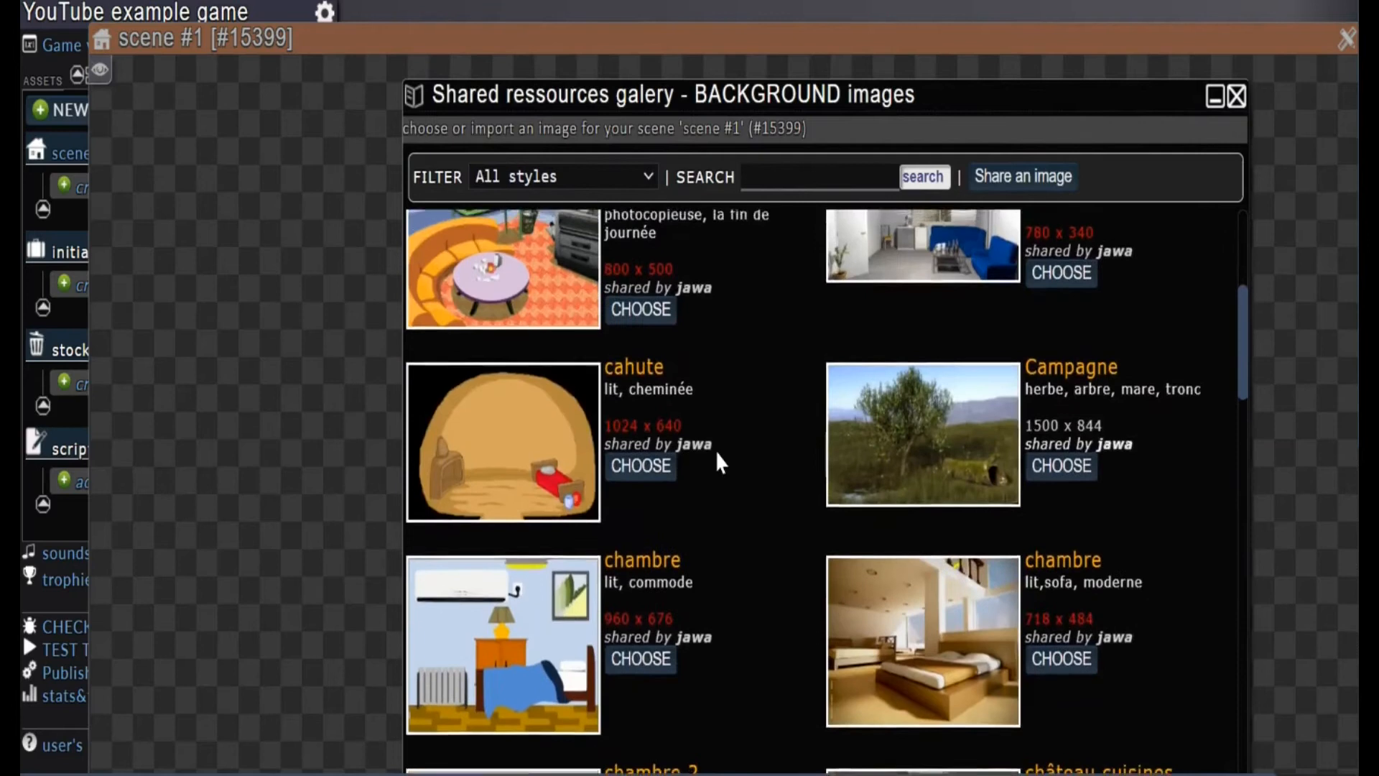
scroll(719, 459, "up", 2)
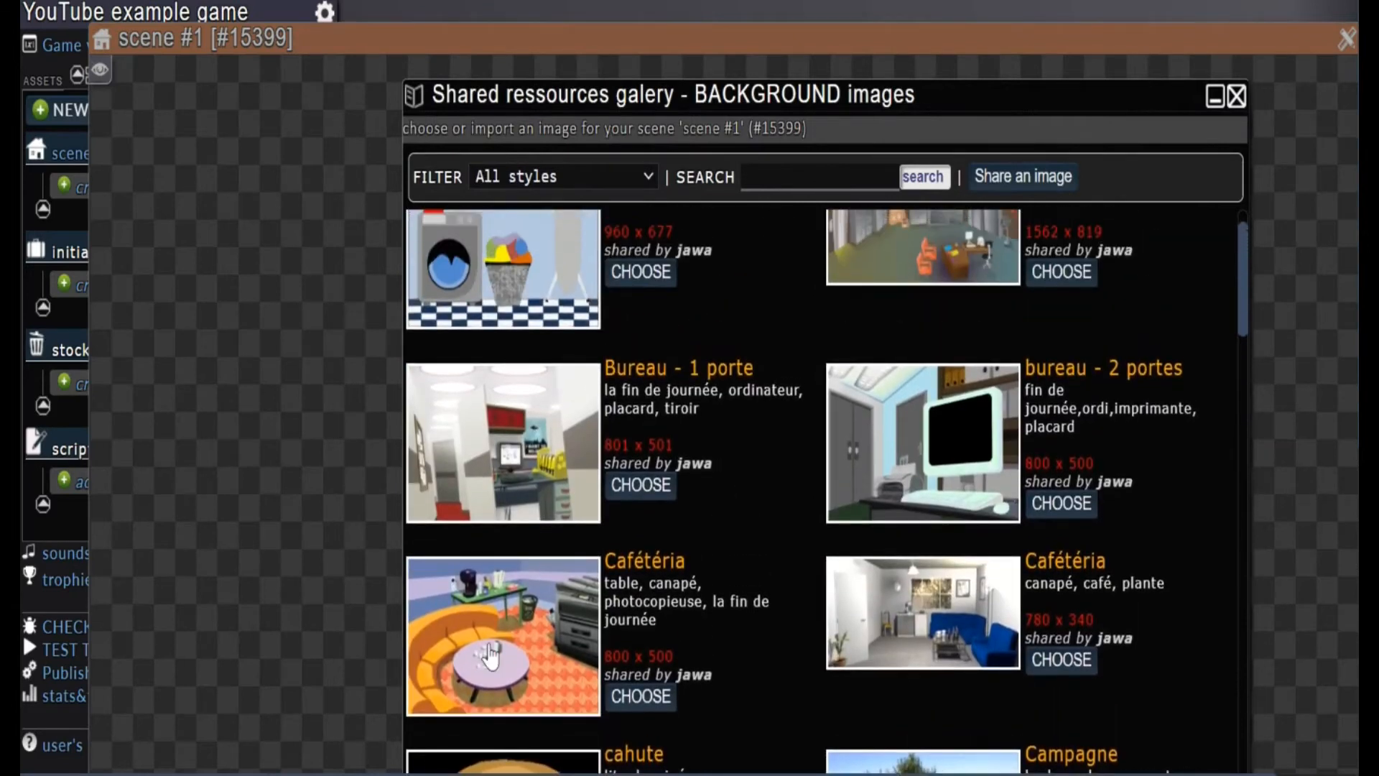
left_click(490, 653)
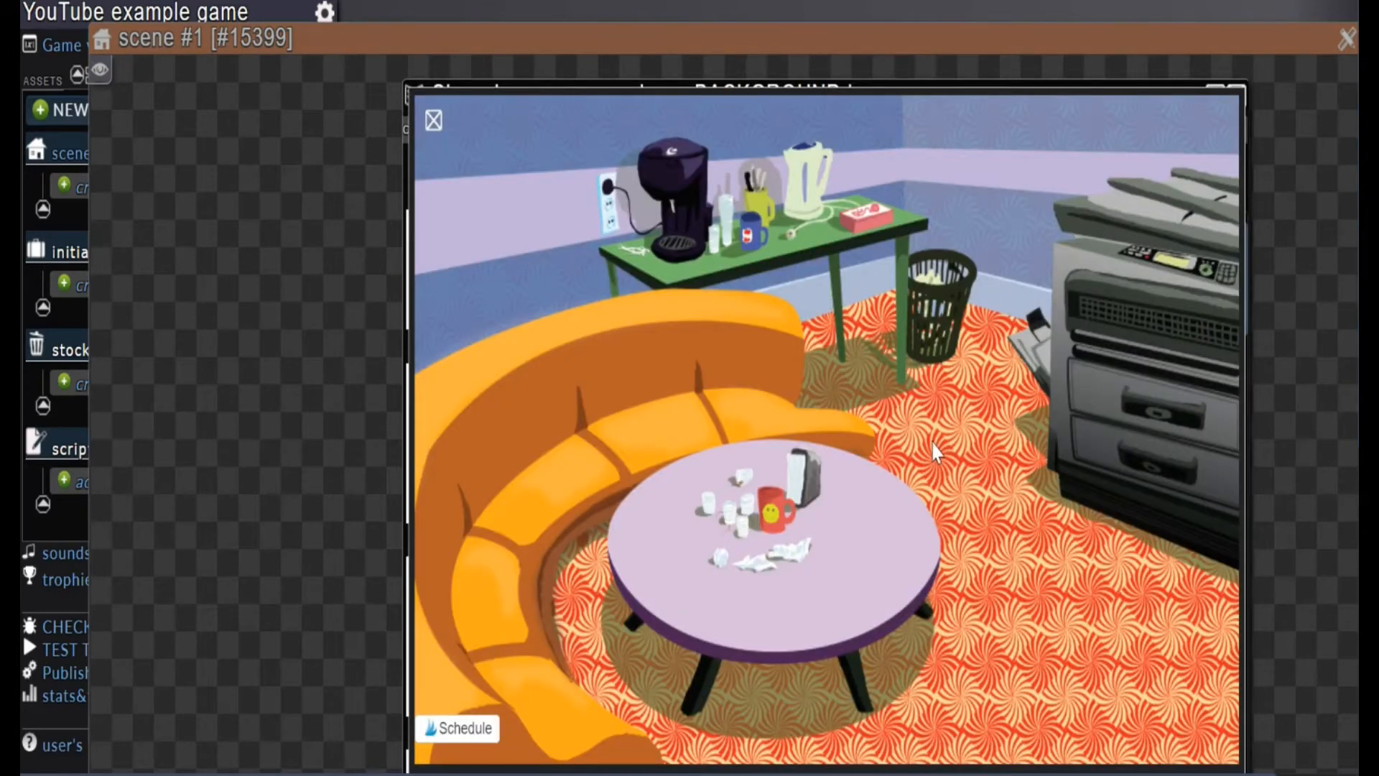
scroll(932, 442, "down", 5)
scroll(932, 442, "up", 4)
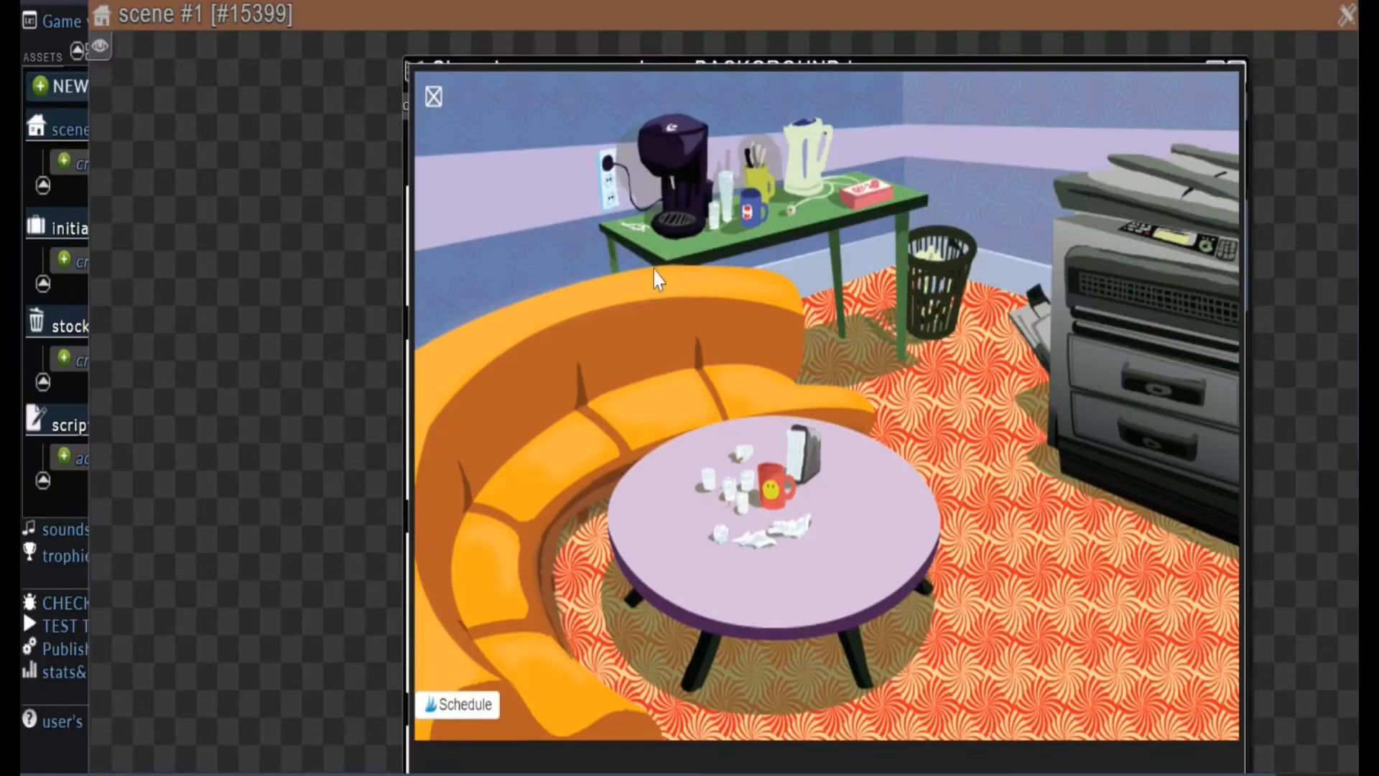
left_click(432, 97)
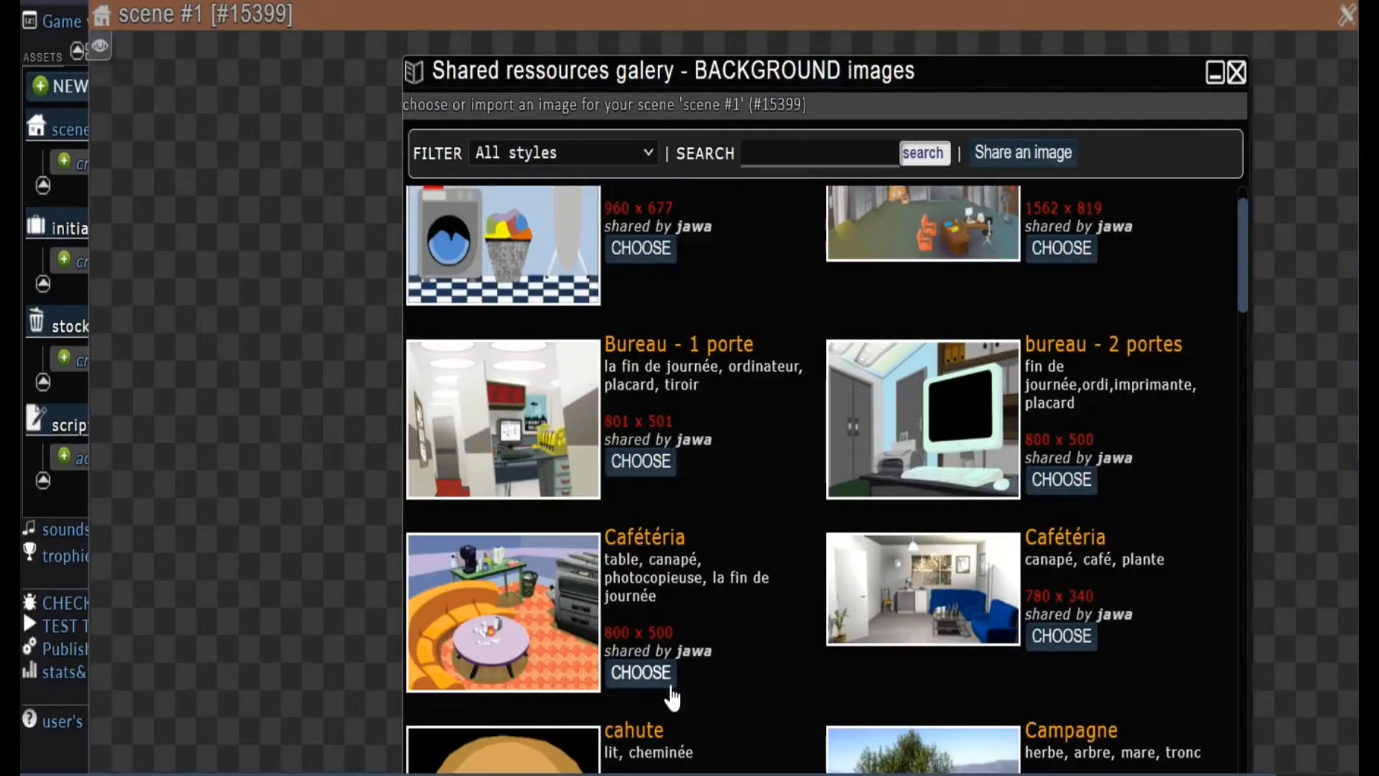
Use the 800 x 500 Cafétéria image with the orange sofa as scene #1's background, accepting the centred crop
scroll(846, 517, "up", 1)
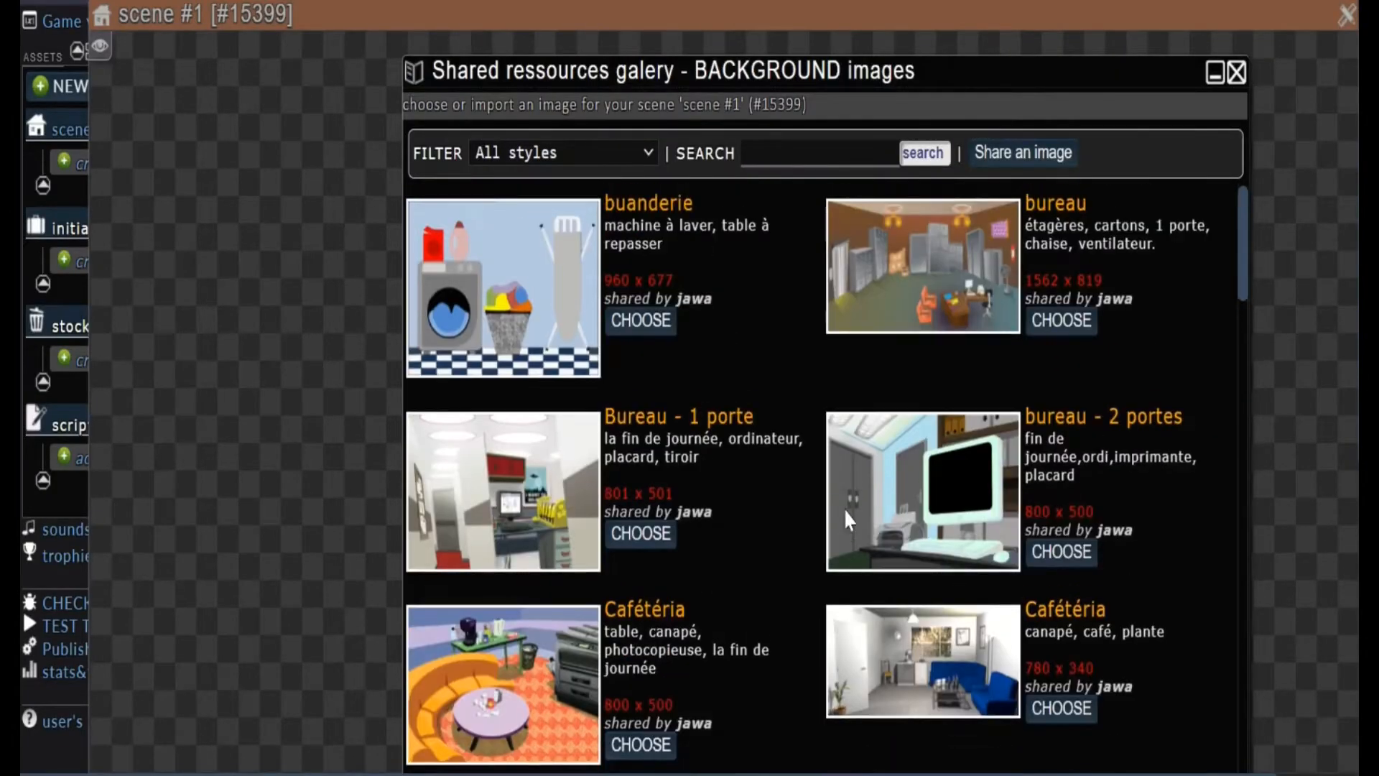
scroll(722, 359, "up", 1)
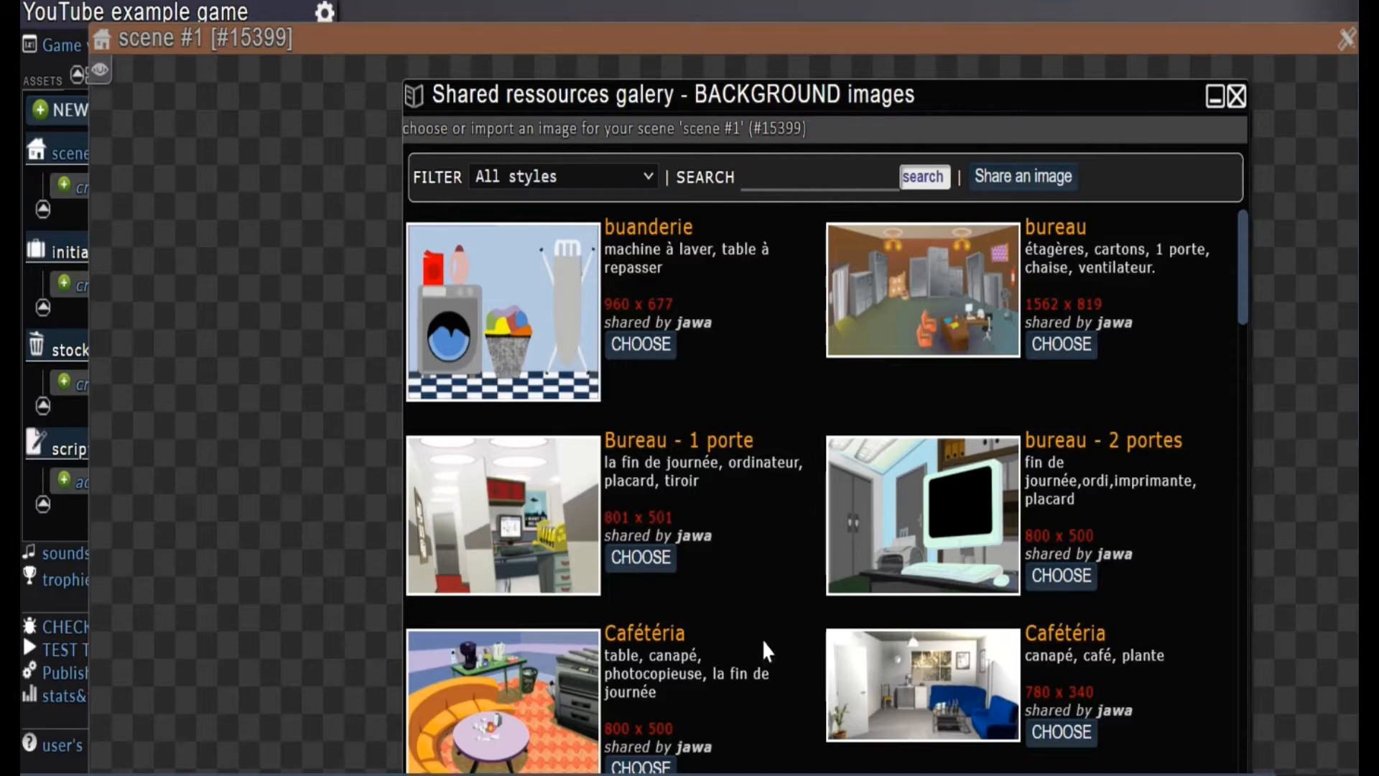
scroll(719, 678, "down", 2)
left_click(636, 669)
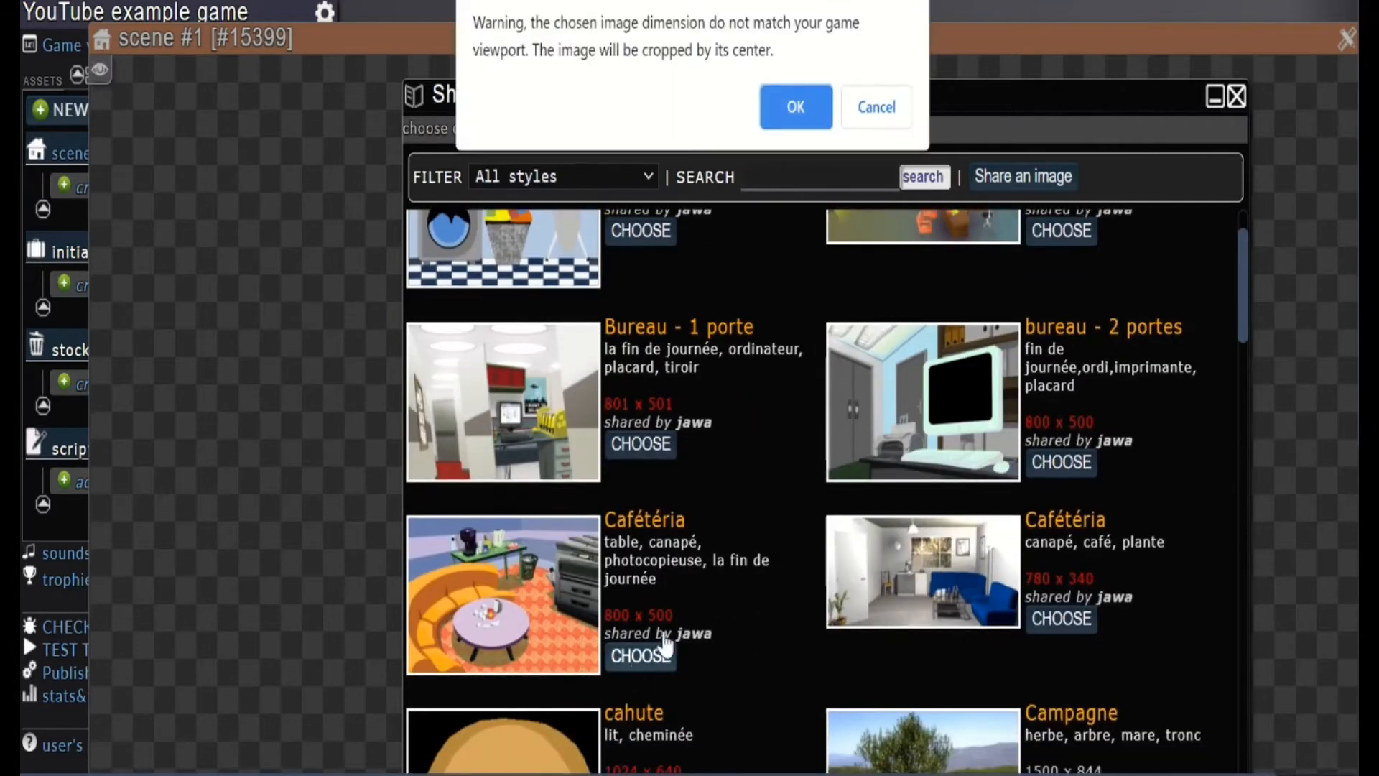
left_click(794, 111)
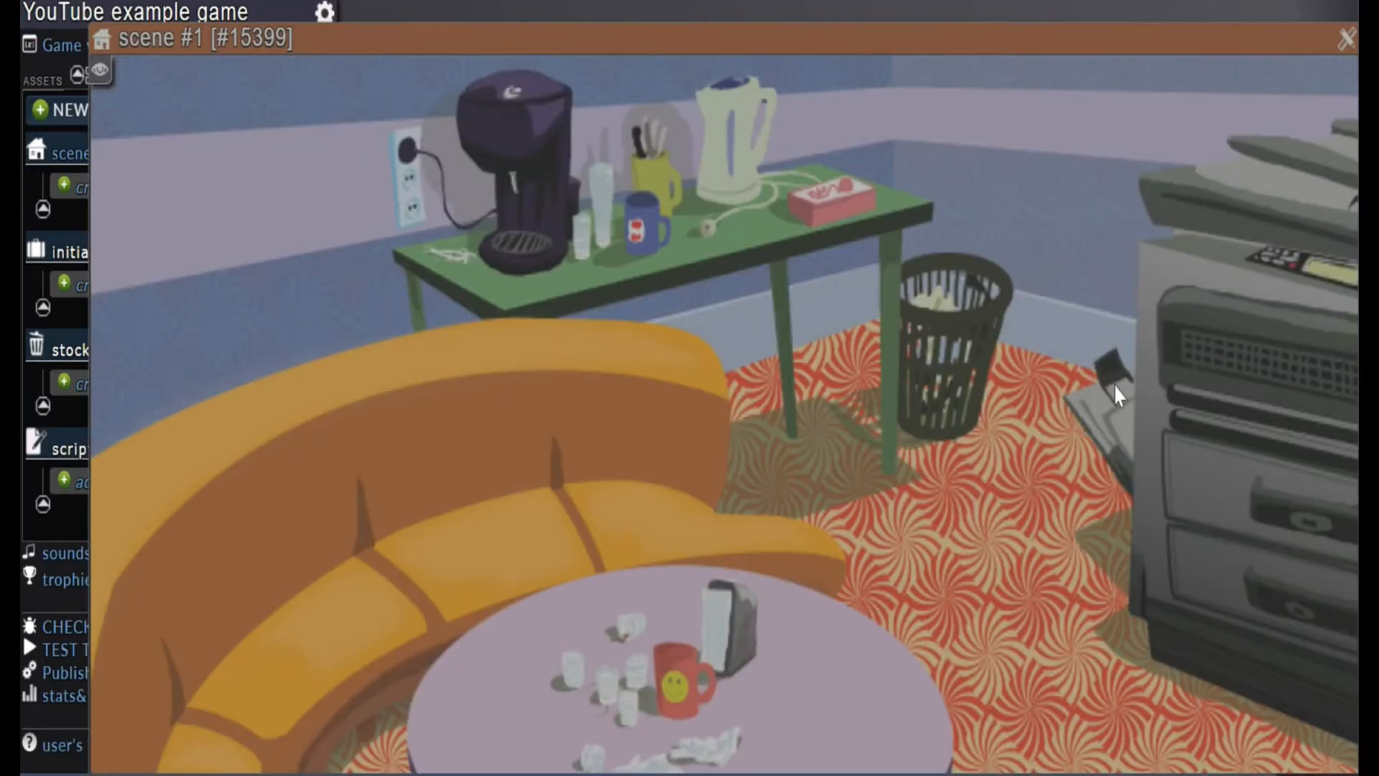
Rename the scene with the cafeteria background to "Cafe" and save the name
scroll(1114, 384, "down", 5)
scroll(1114, 384, "up", 6)
left_click_drag(1142, 46, 1024, 85)
right_click(1020, 85)
scroll(734, 631, "down", 7)
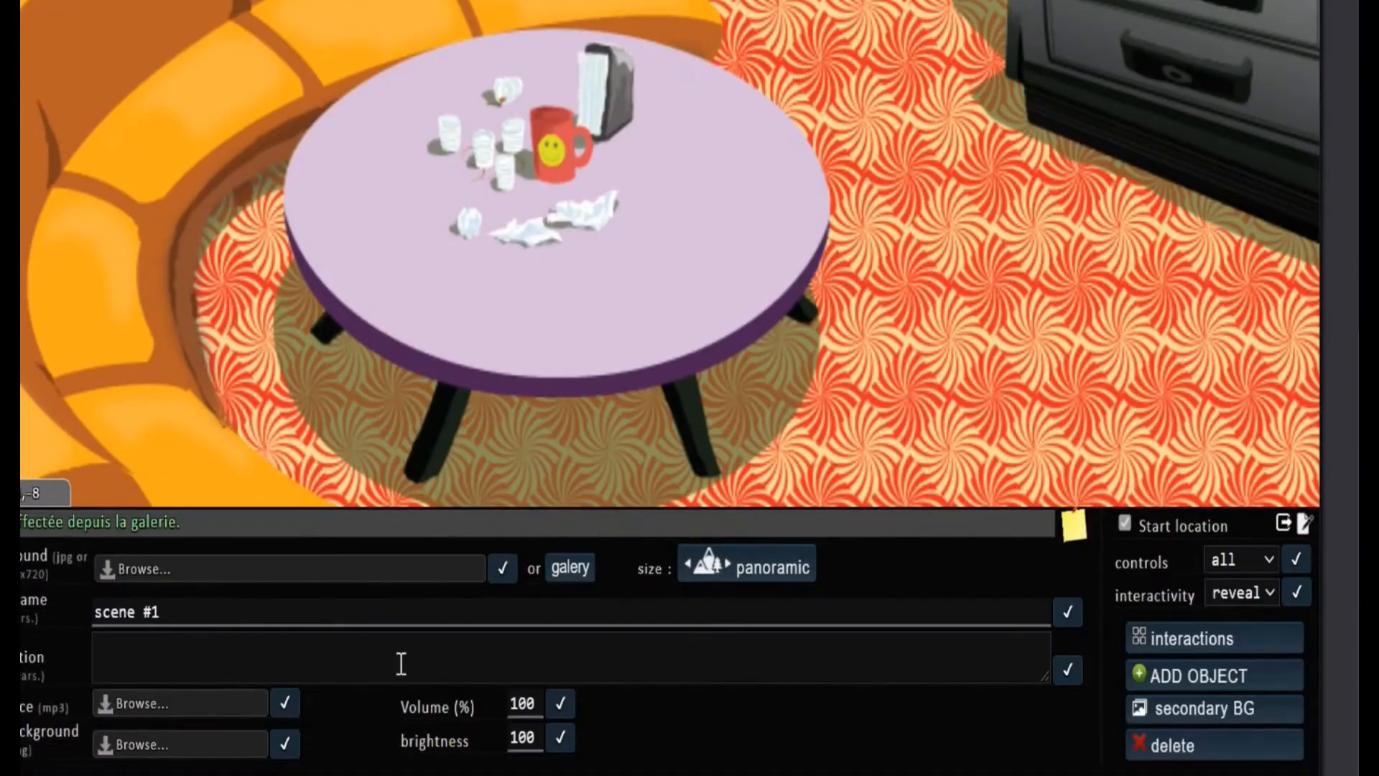
left_click_drag(185, 614, 24, 628)
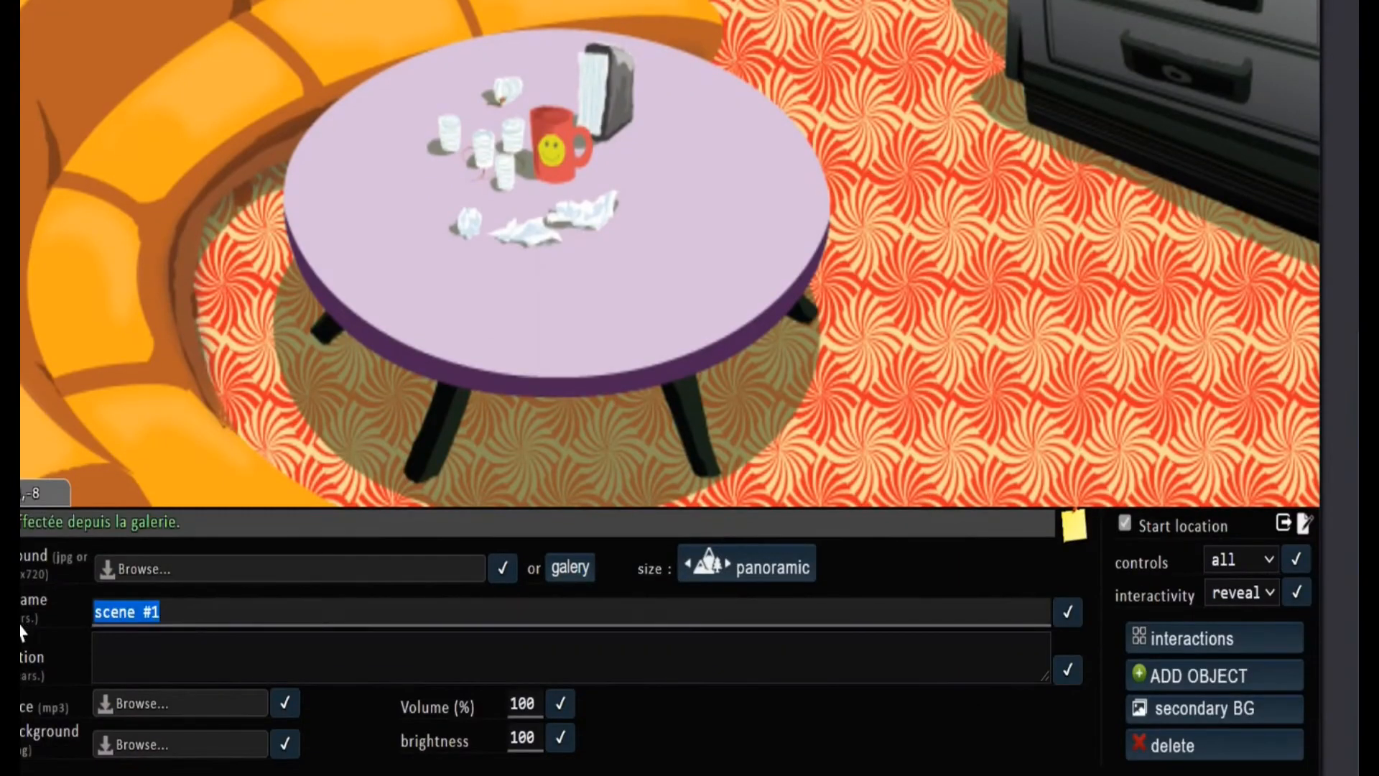
type("Cafe")
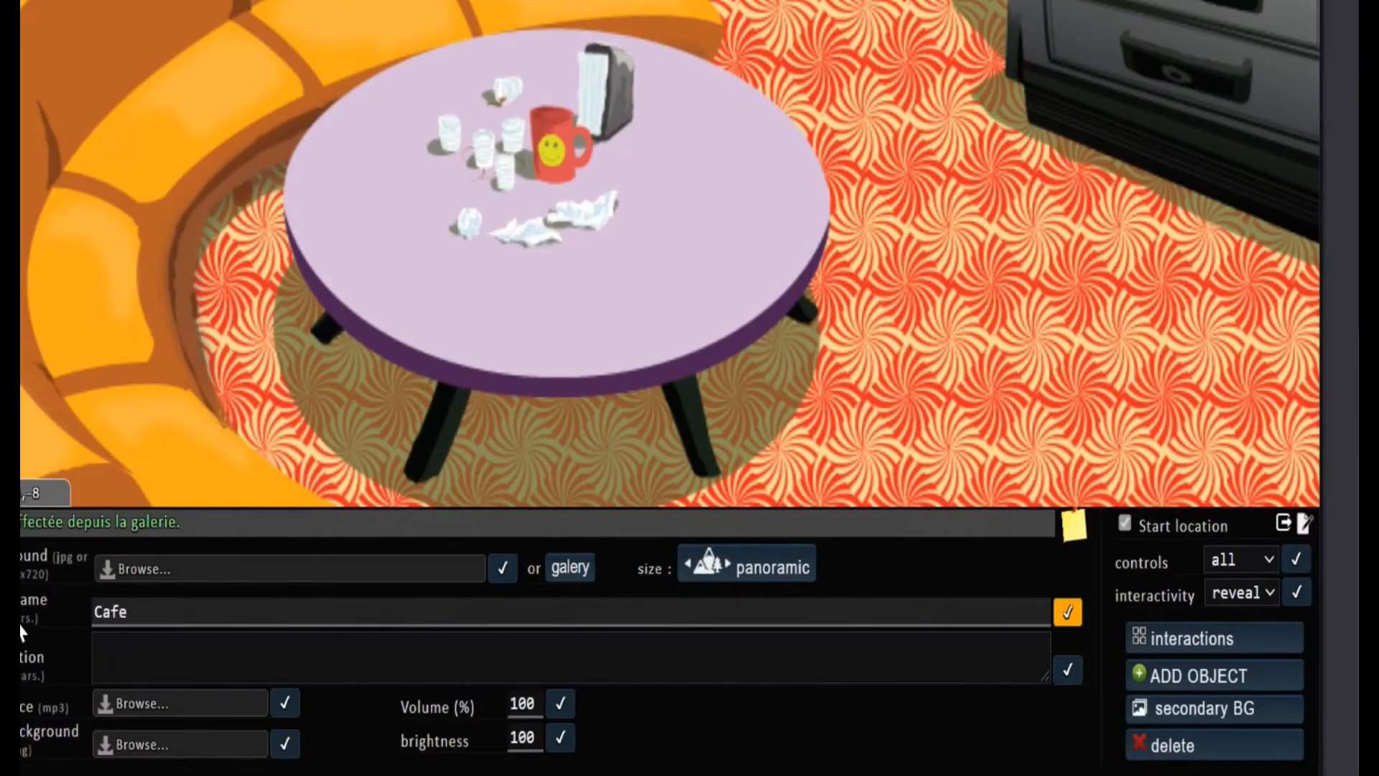
left_click(1067, 613)
scroll(906, 242, "up", 6)
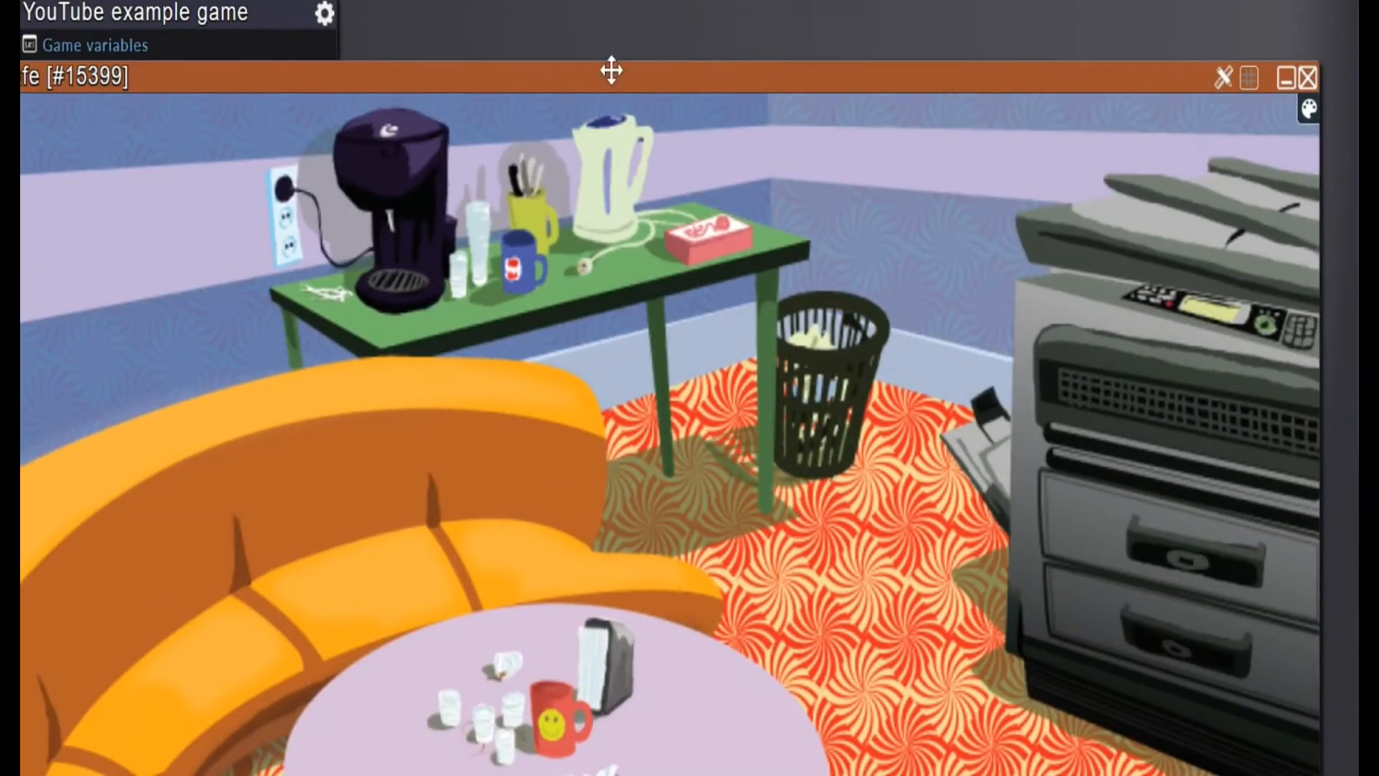
left_click_drag(594, 69, 903, 9)
scroll(812, 592, "down", 7)
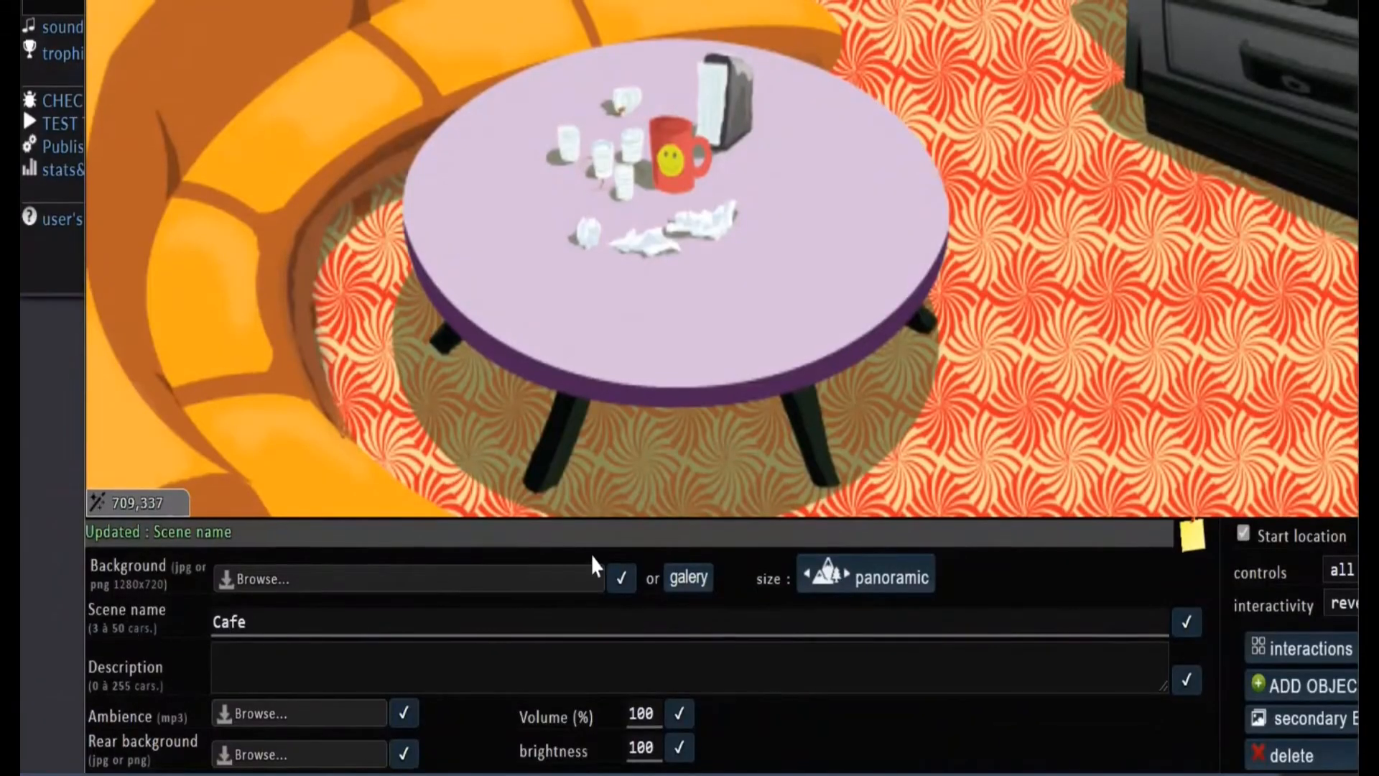
scroll(590, 554, "up", 7)
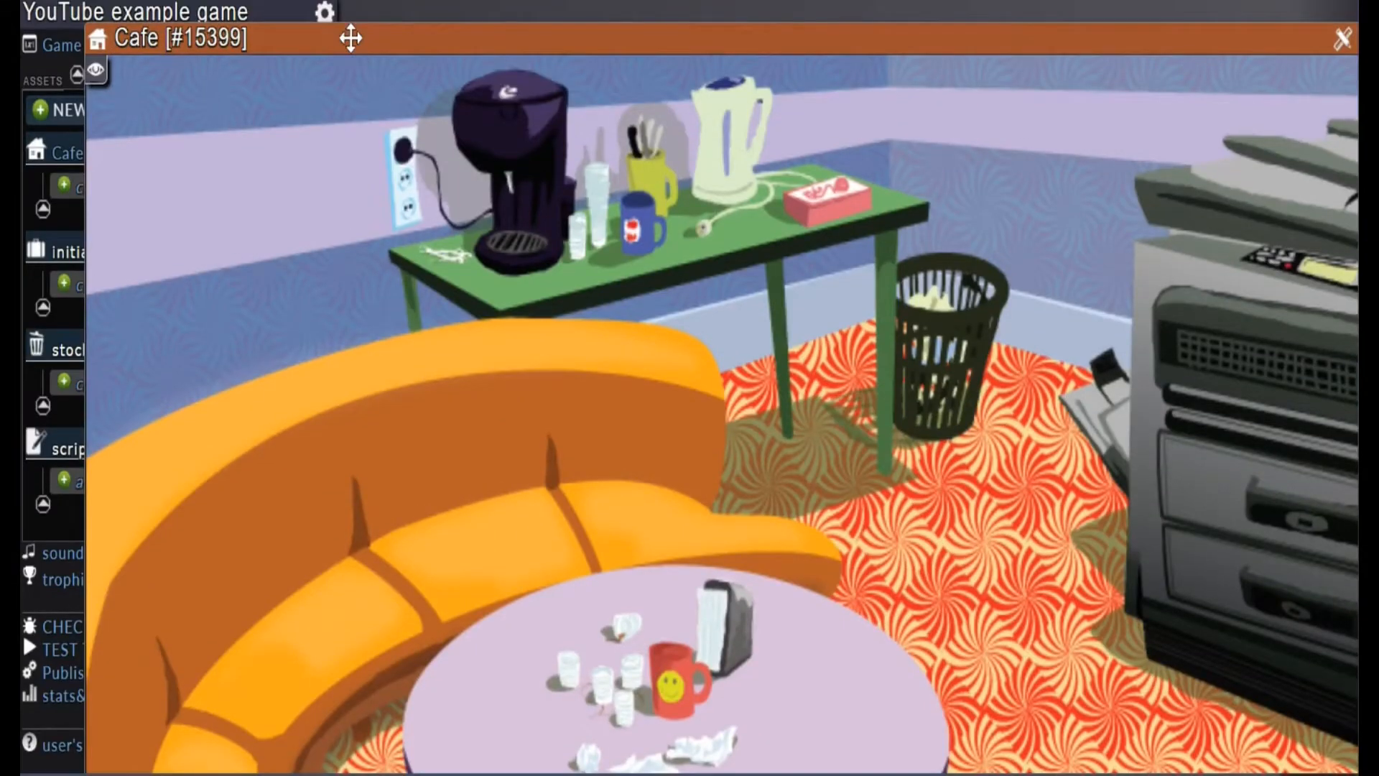
left_click_drag(351, 38, 673, 25)
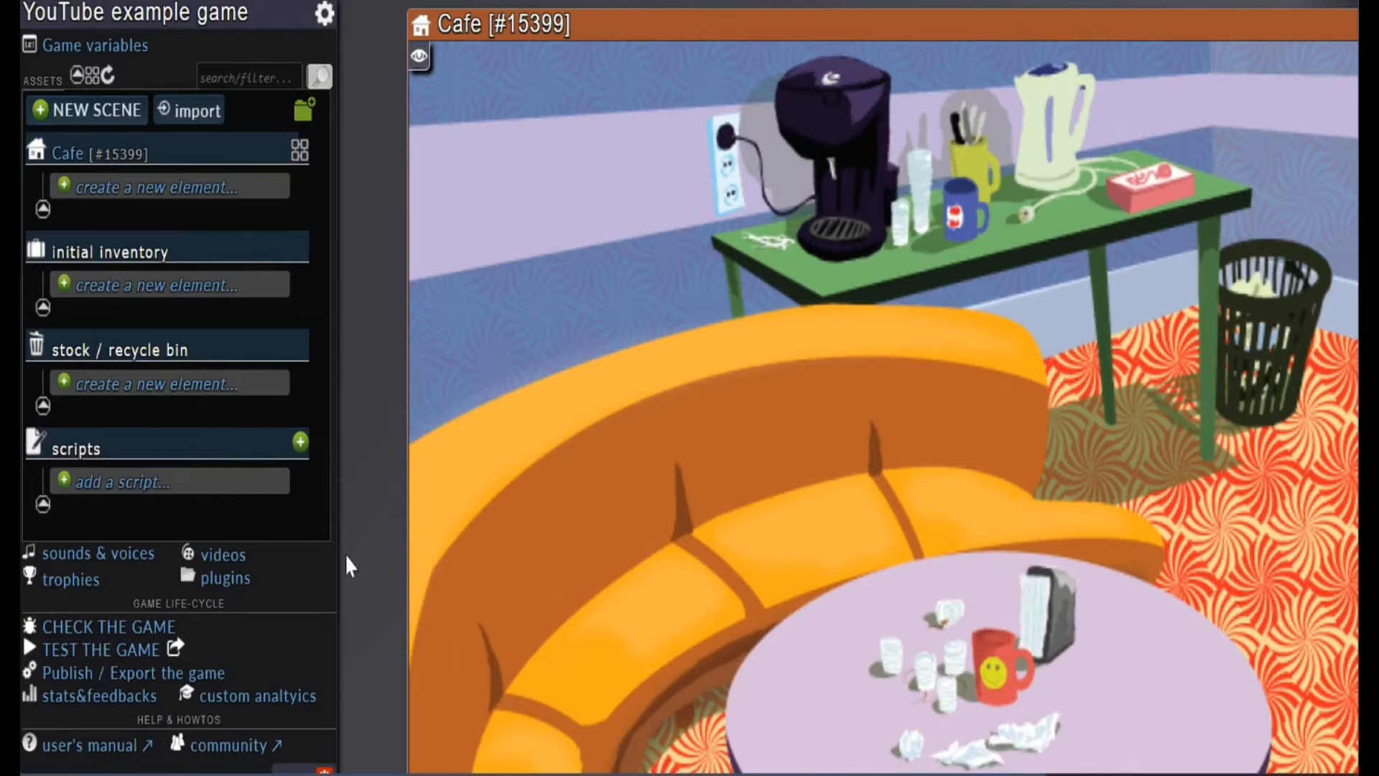
left_click_drag(730, 22, 349, 1)
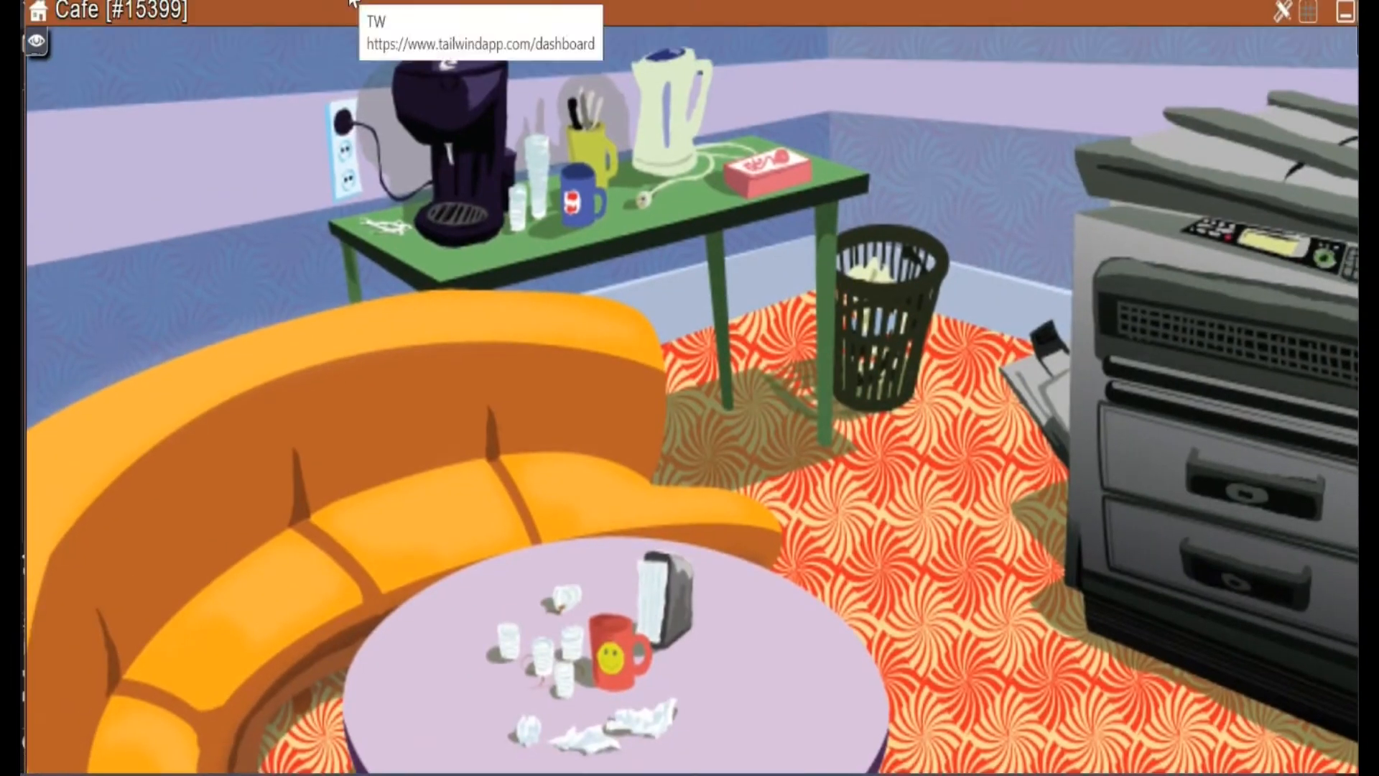
Look over the Cafe scene's background from top to bottom and close the scene window
scroll(805, 352, "down", 3)
scroll(804, 351, "up", 3)
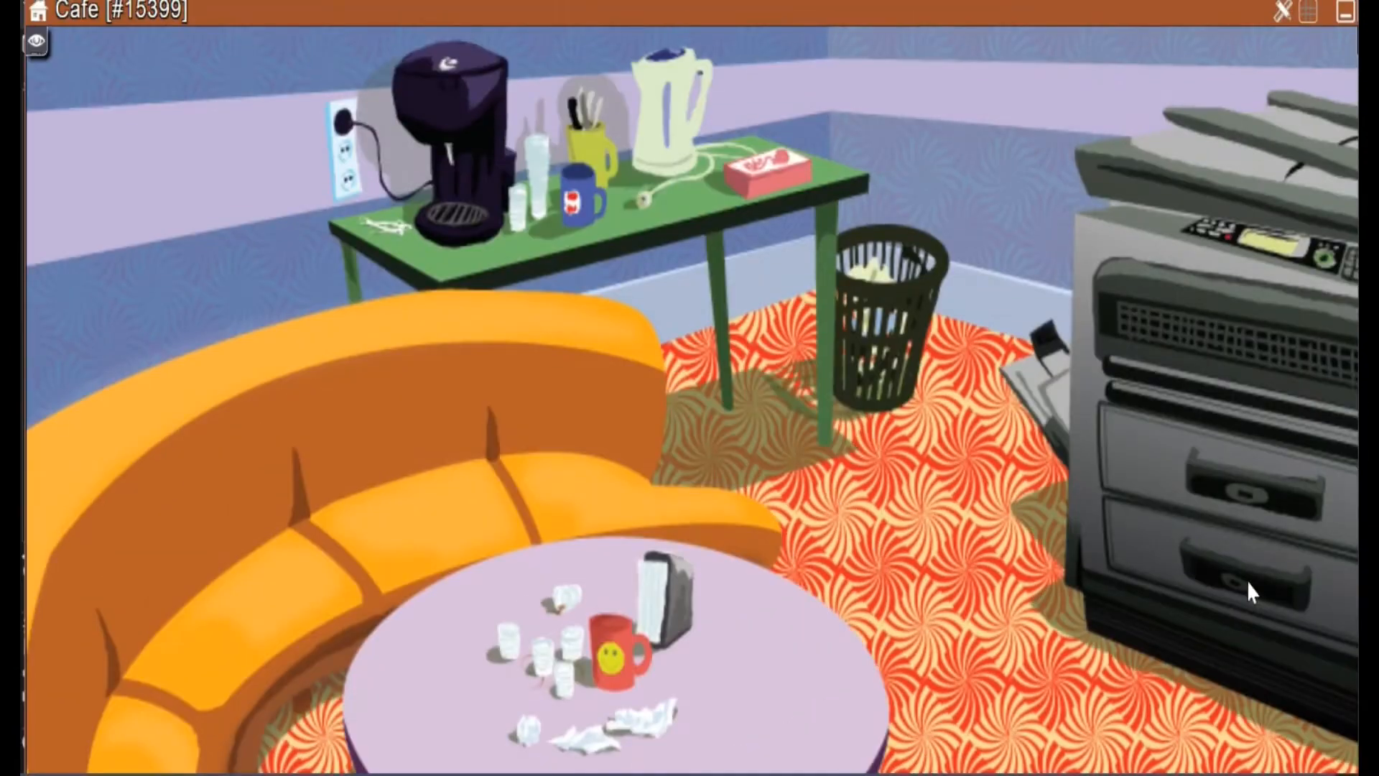
scroll(939, 548, "down", 3)
scroll(1178, 283, "up", 3)
scroll(961, 431, "down", 3)
scroll(960, 431, "up", 3)
scroll(961, 431, "down", 6)
scroll(961, 431, "up", 6)
scroll(610, 388, "up", 1)
scroll(1174, 458, "down", 3)
scroll(1174, 458, "up", 3)
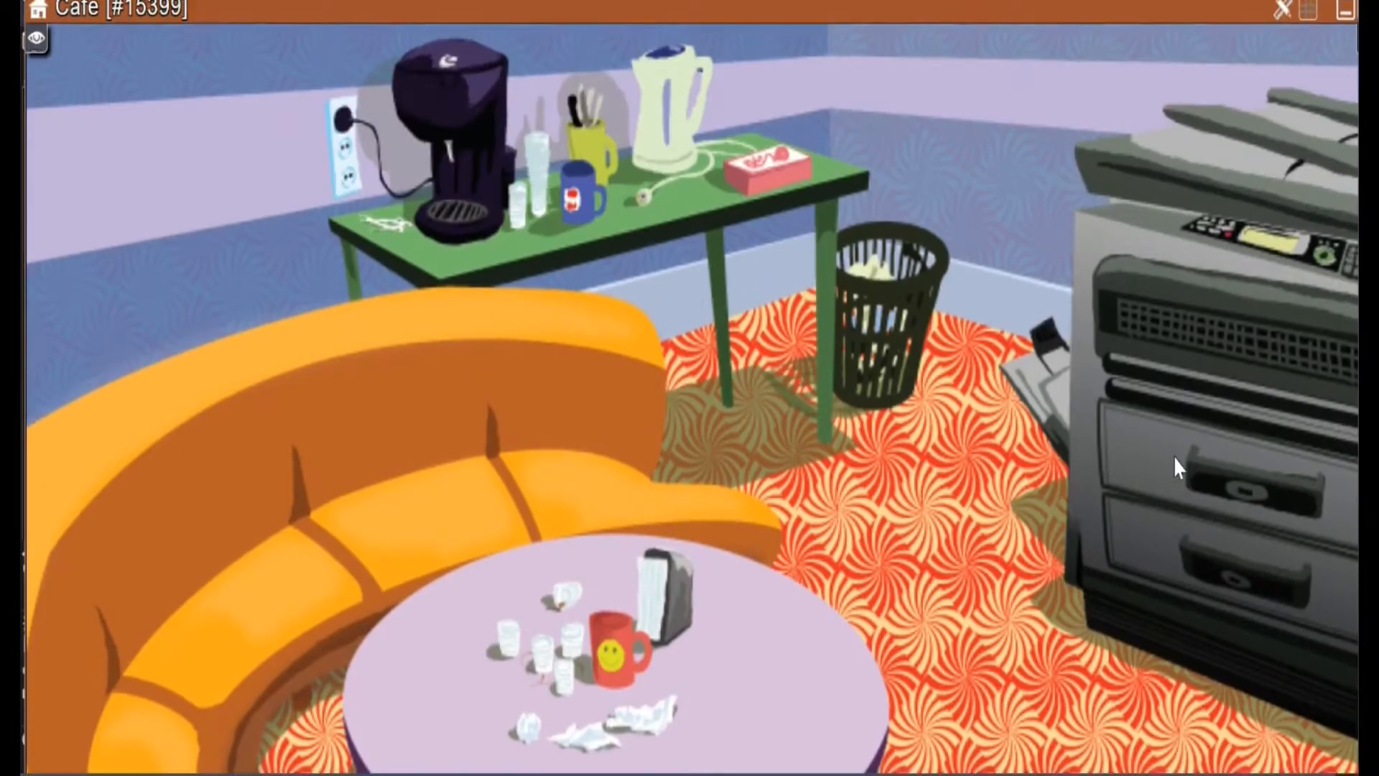
scroll(979, 456, "down", 2)
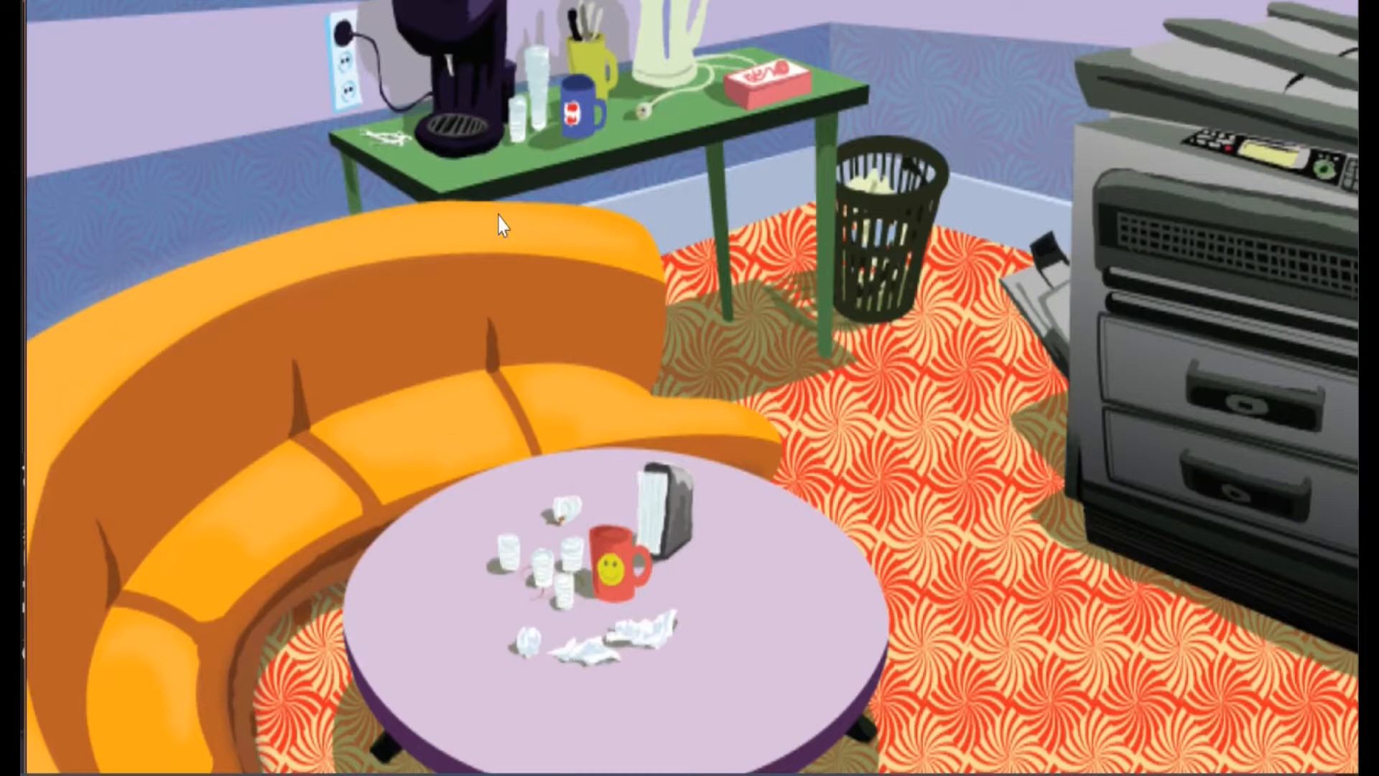
scroll(1109, 371, "up", 2)
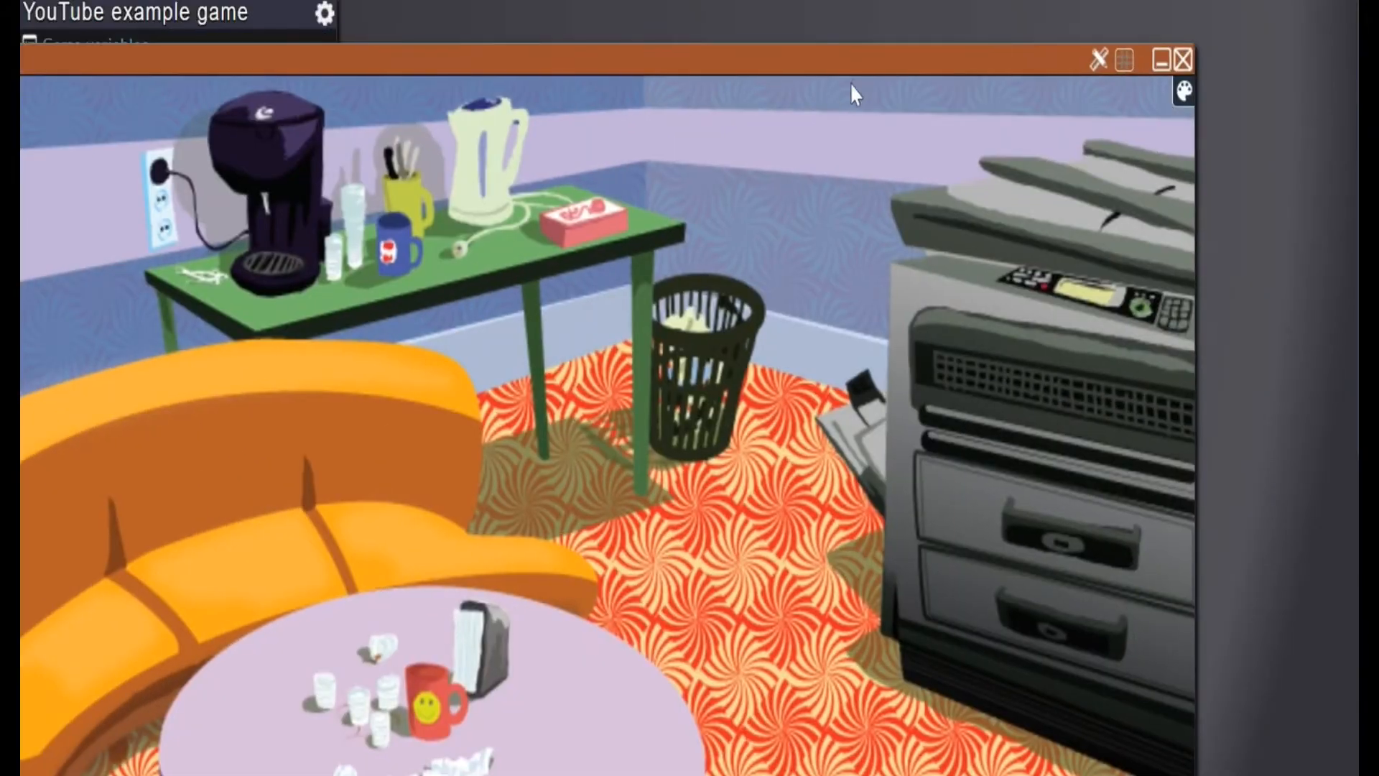
left_click_drag(817, 68, 1130, 17)
scroll(1060, 573, "down", 3)
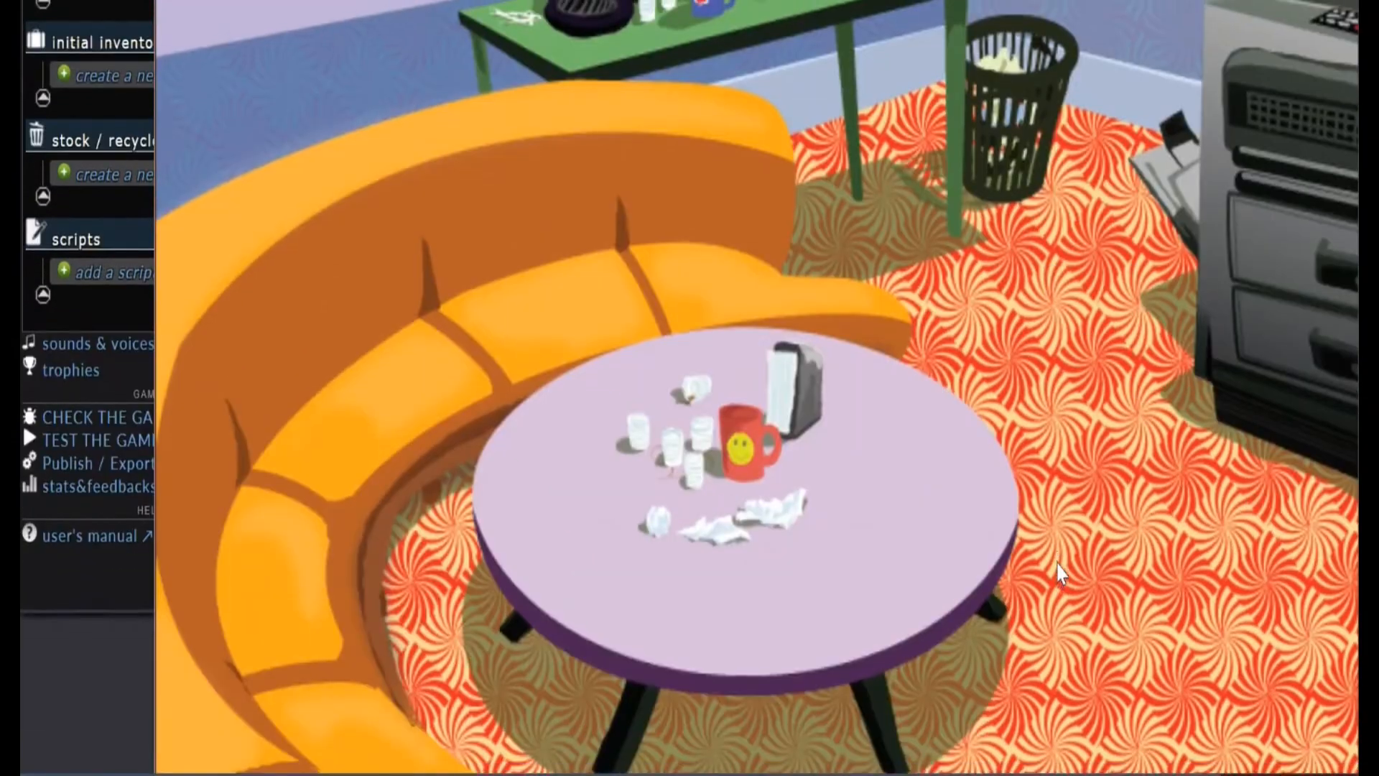
left_click_drag(813, 22, 376, 113)
left_click(1122, 109)
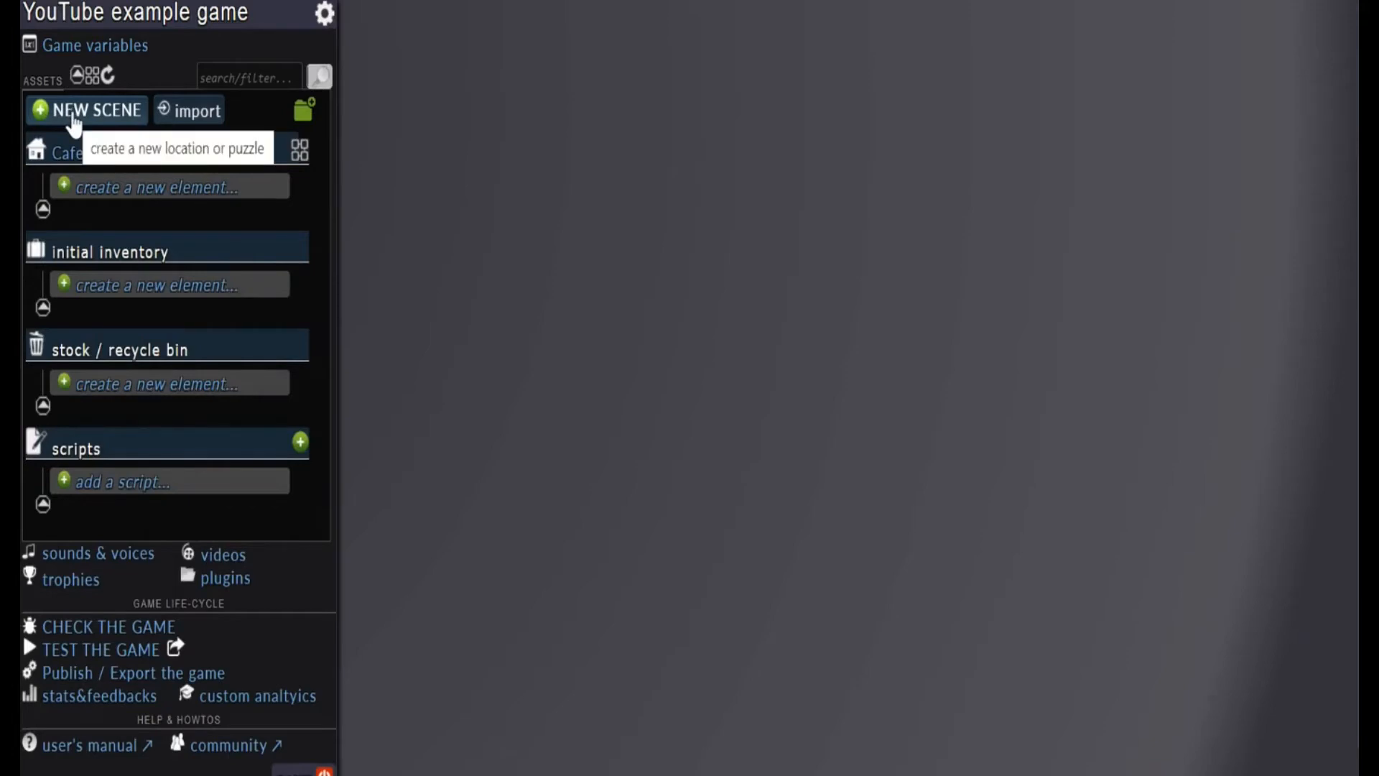
Create a second scene and browse the shared gallery for its background image
left_click(74, 117)
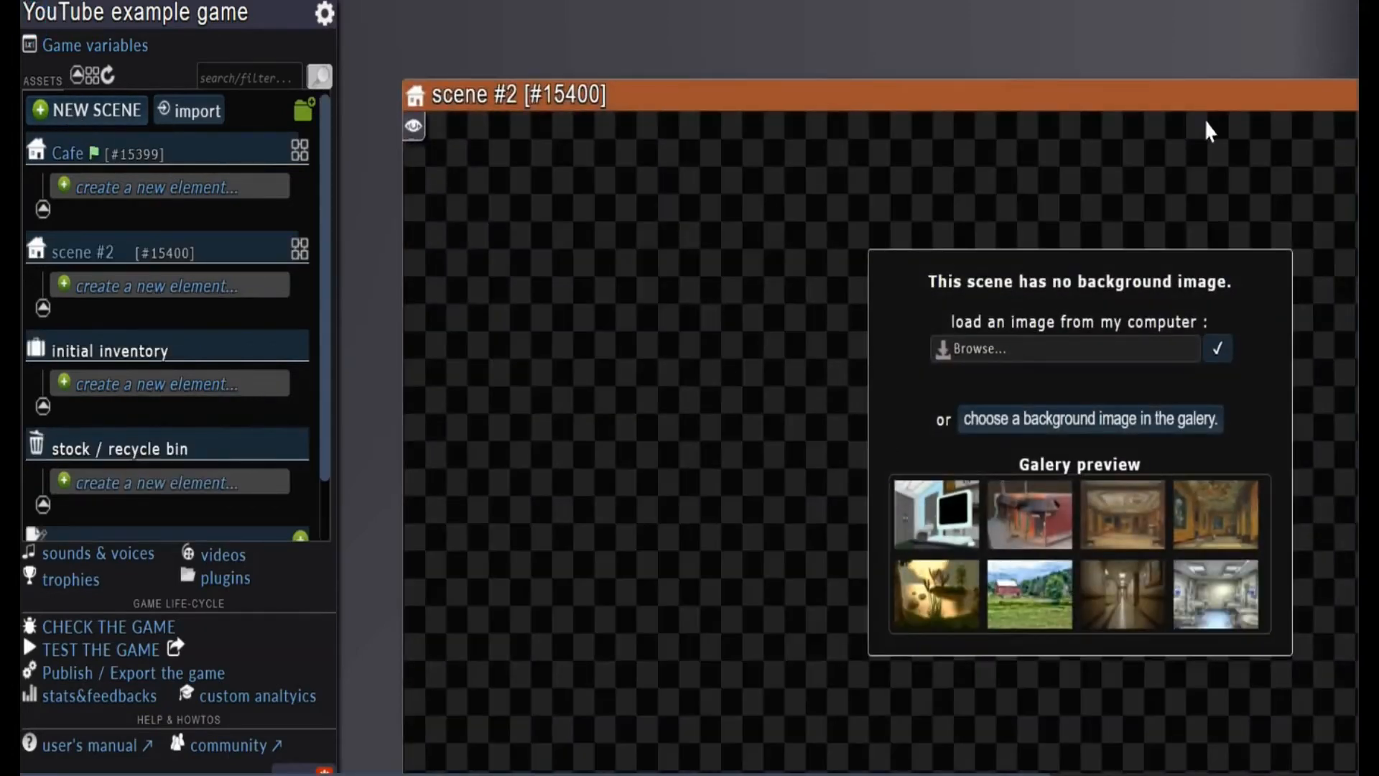
left_click(1088, 431)
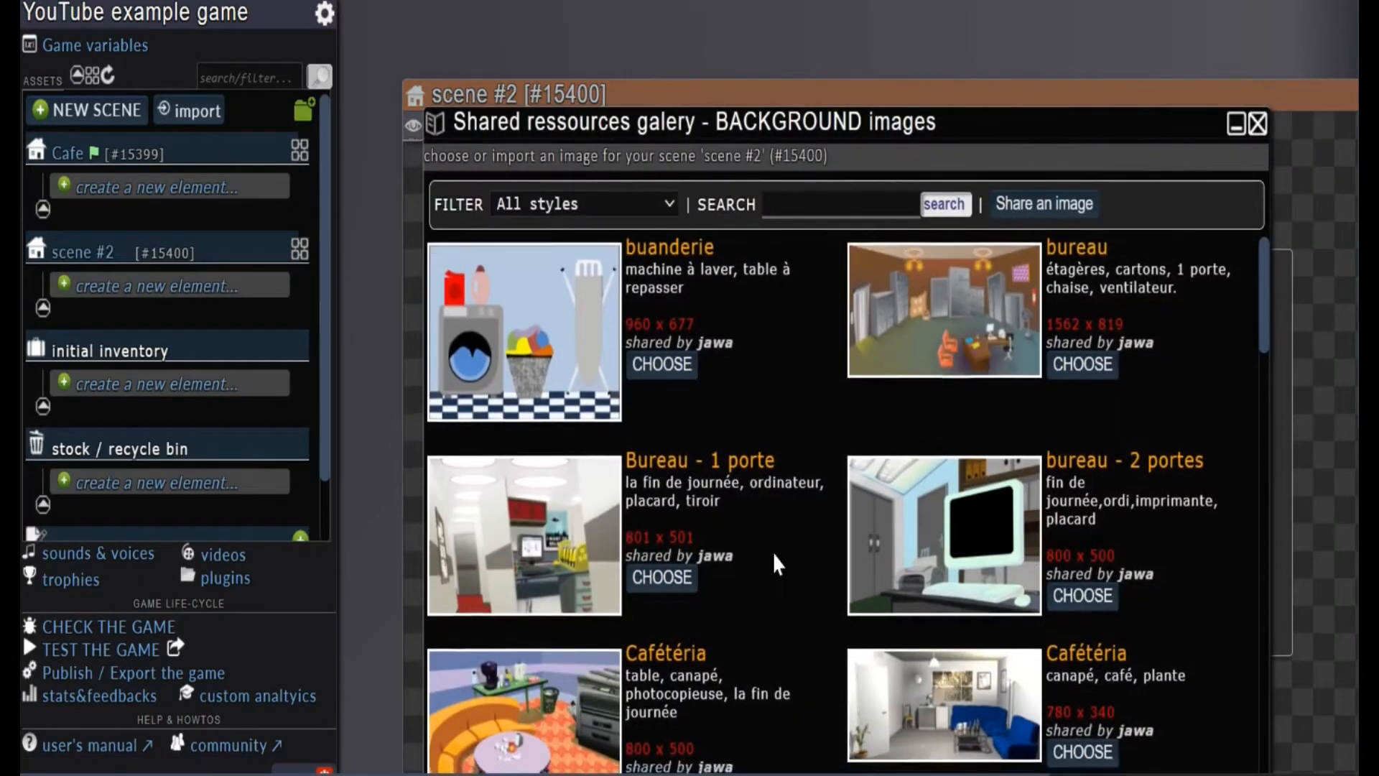
scroll(773, 551, "down", 1)
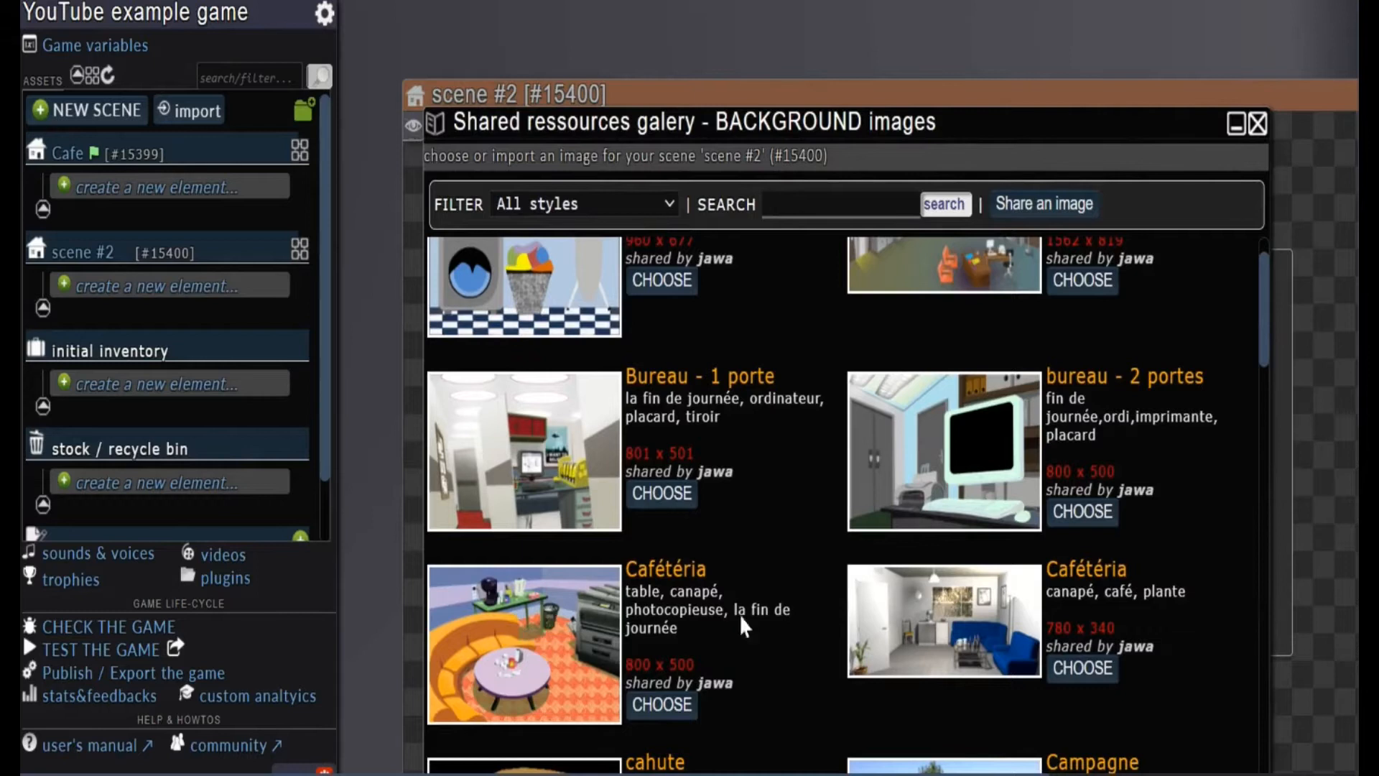
scroll(592, 667, "up", 1)
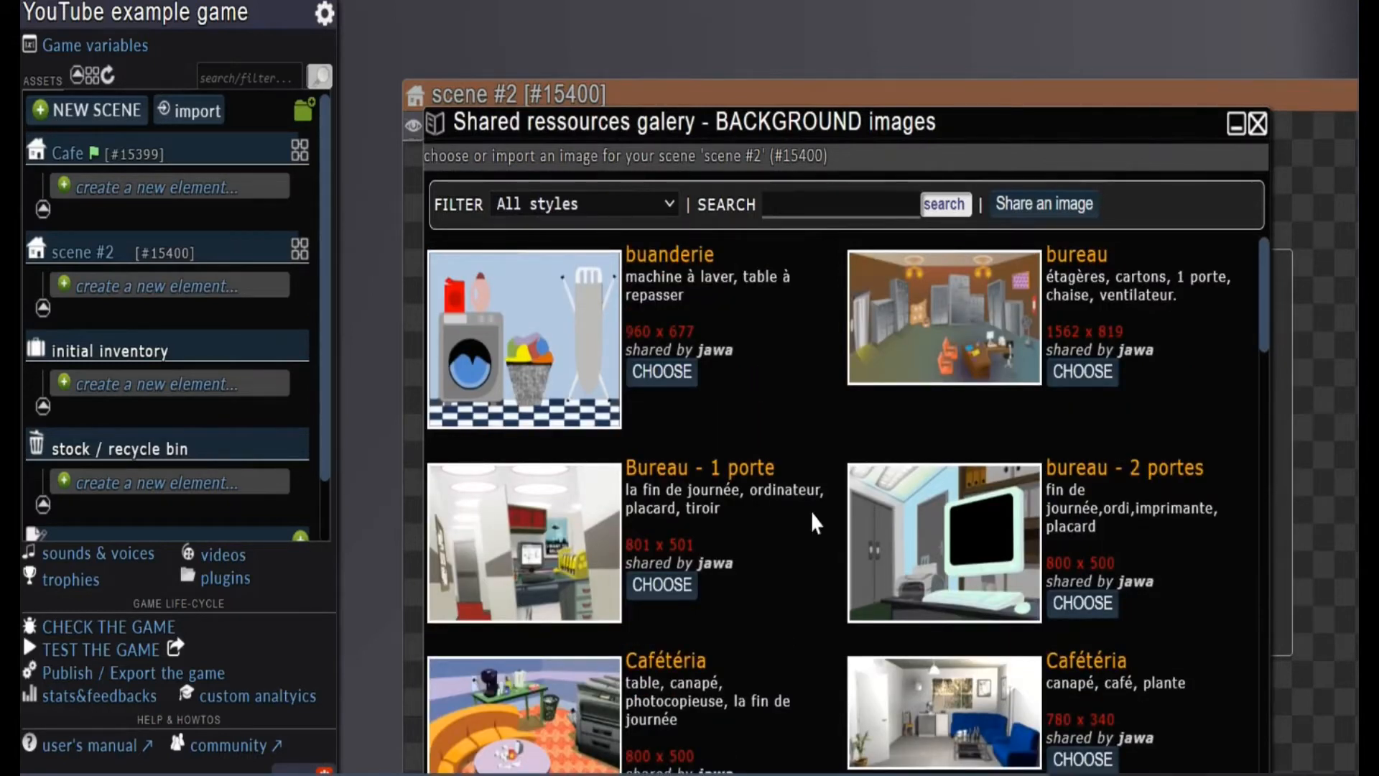
scroll(808, 515, "down", 7)
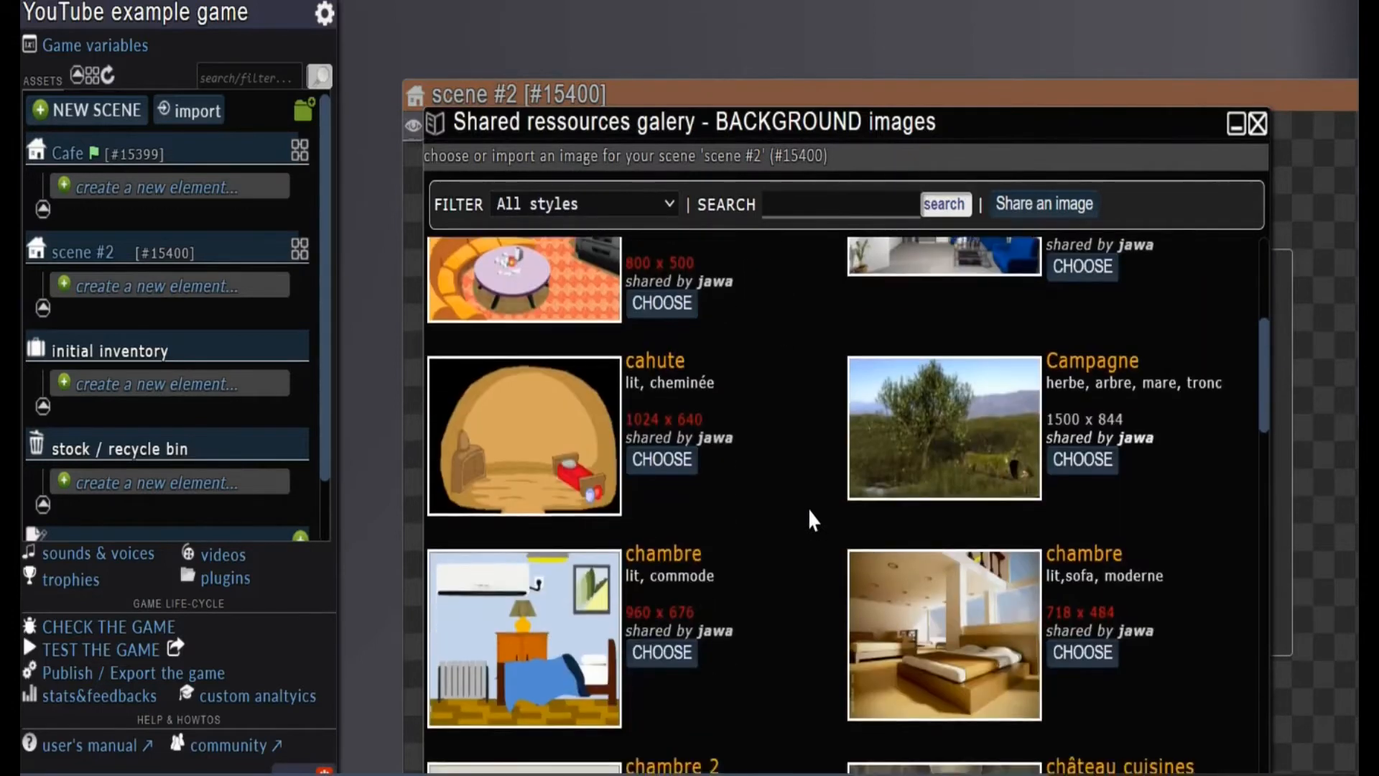
scroll(808, 507, "down", 4)
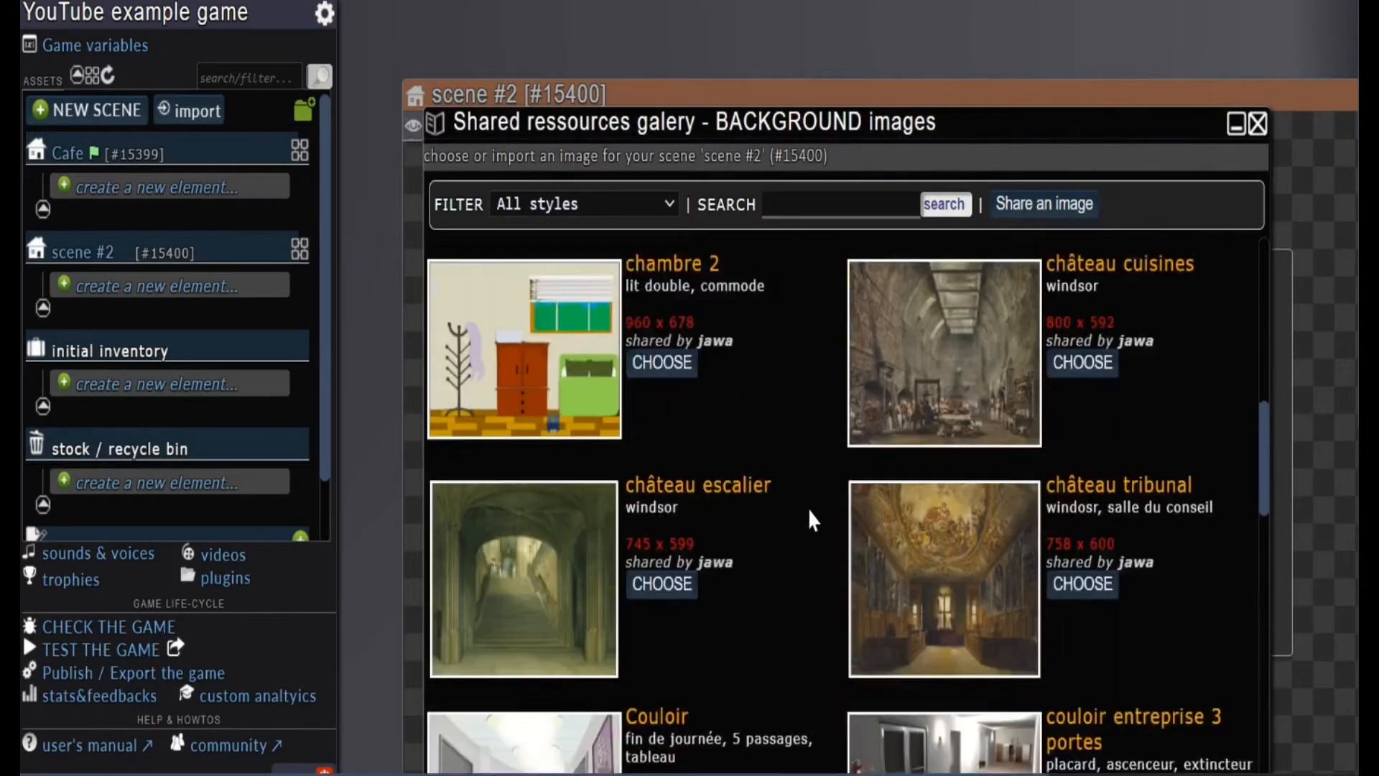
scroll(808, 506, "up", 6)
scroll(808, 507, "up", 3)
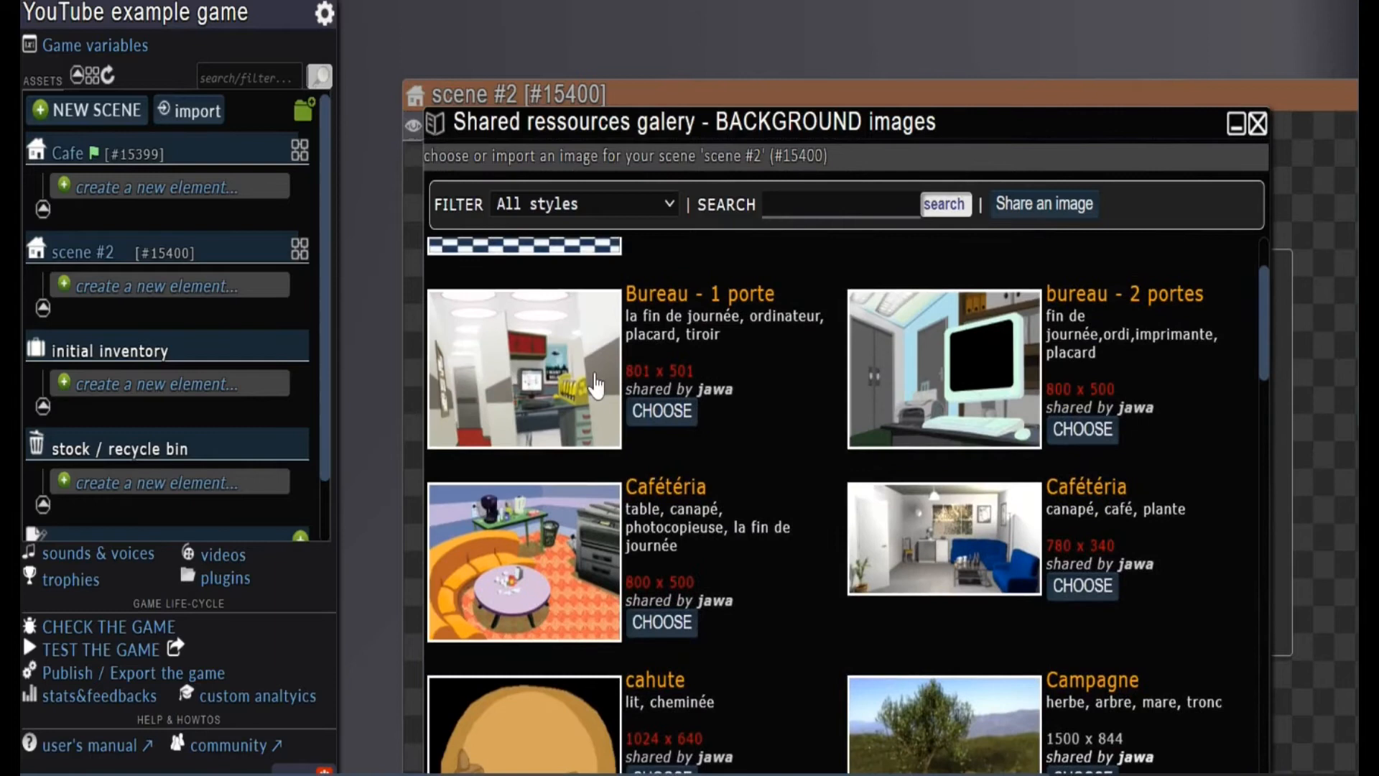
Preview the 801 x 501 "Bureau - 1 porte" image and use it as scene #2's background, accepting the centred crop
left_click(505, 434)
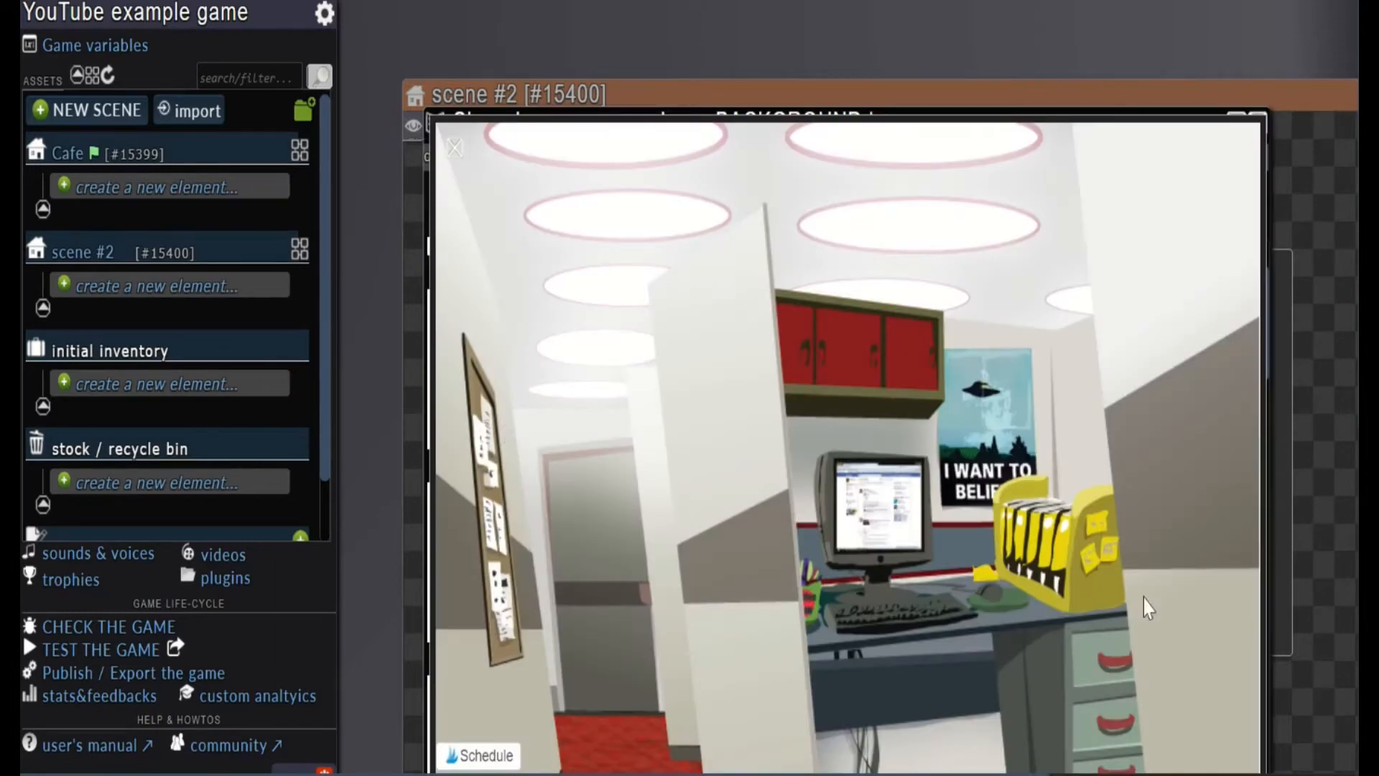
scroll(1221, 460, "down", 4)
scroll(1221, 459, "up", 4)
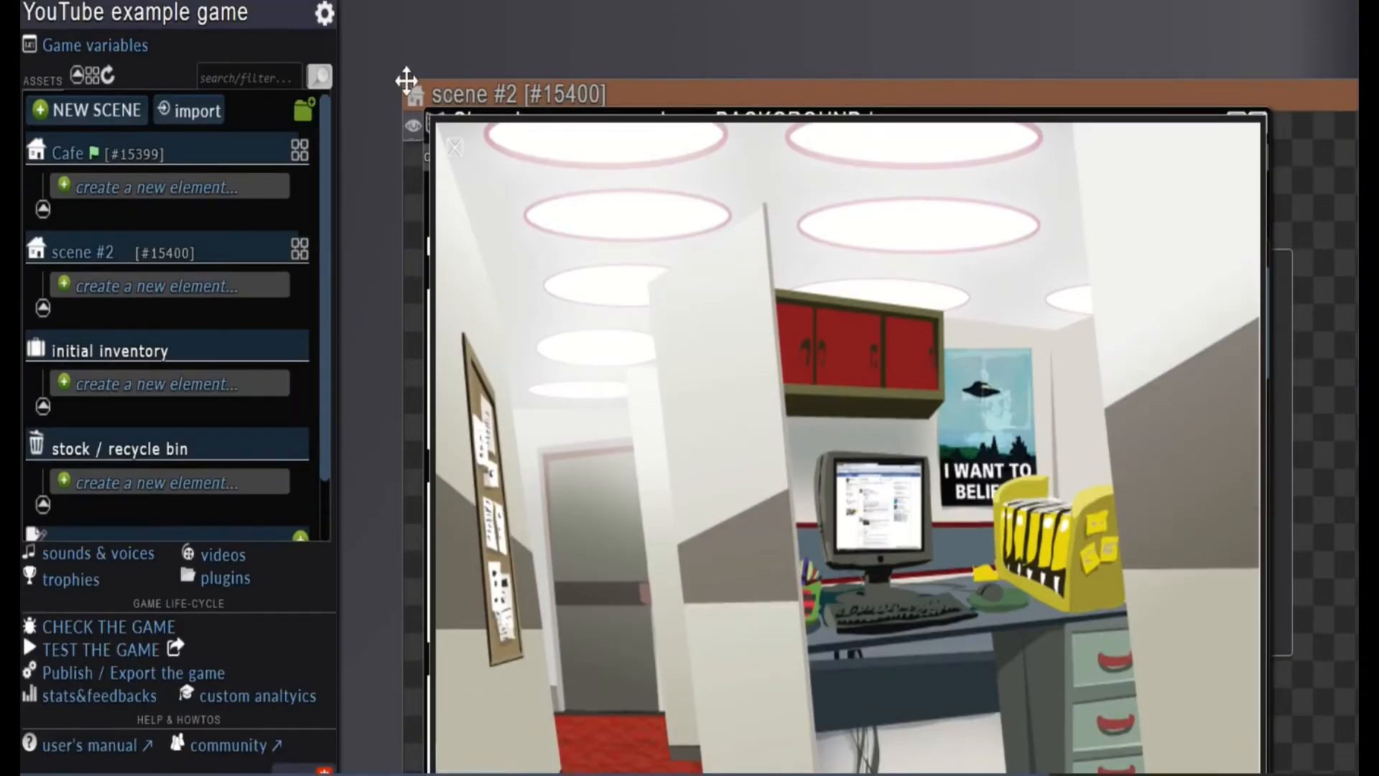
left_click(454, 149)
left_click(661, 412)
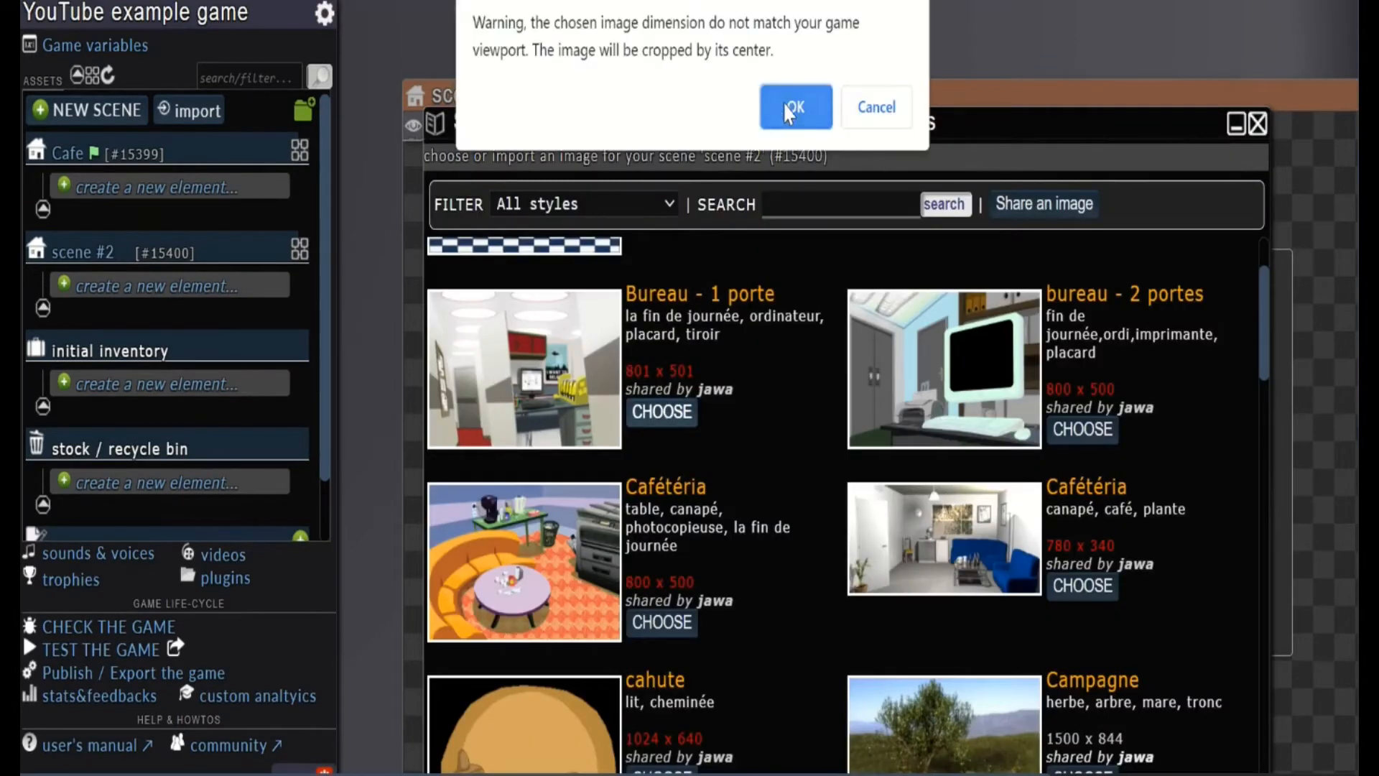
left_click(789, 107)
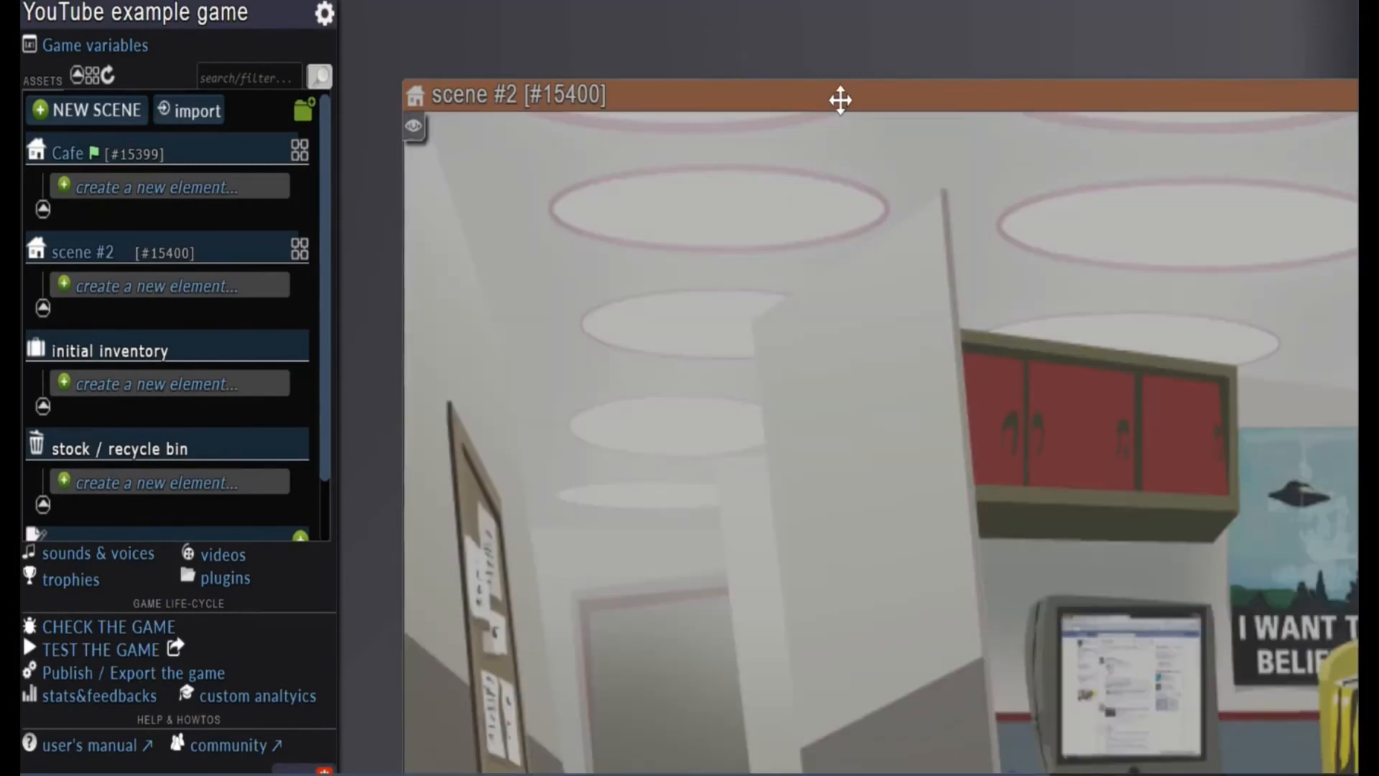
Examine scene #2's office background, including the corridor door and the desk area
left_click_drag(784, 101, 449, 17)
scroll(600, 511, "down", 4)
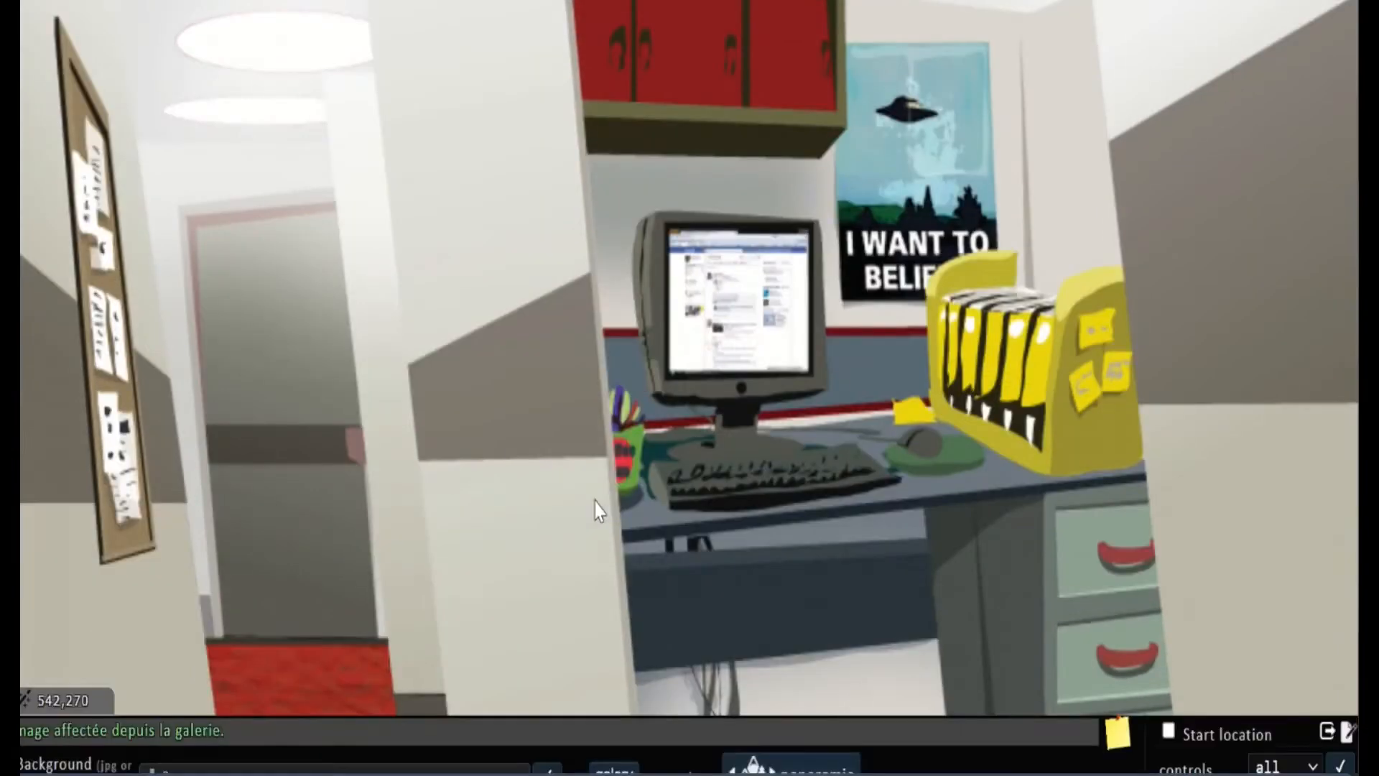
scroll(600, 511, "up", 4)
scroll(596, 510, "up", 1)
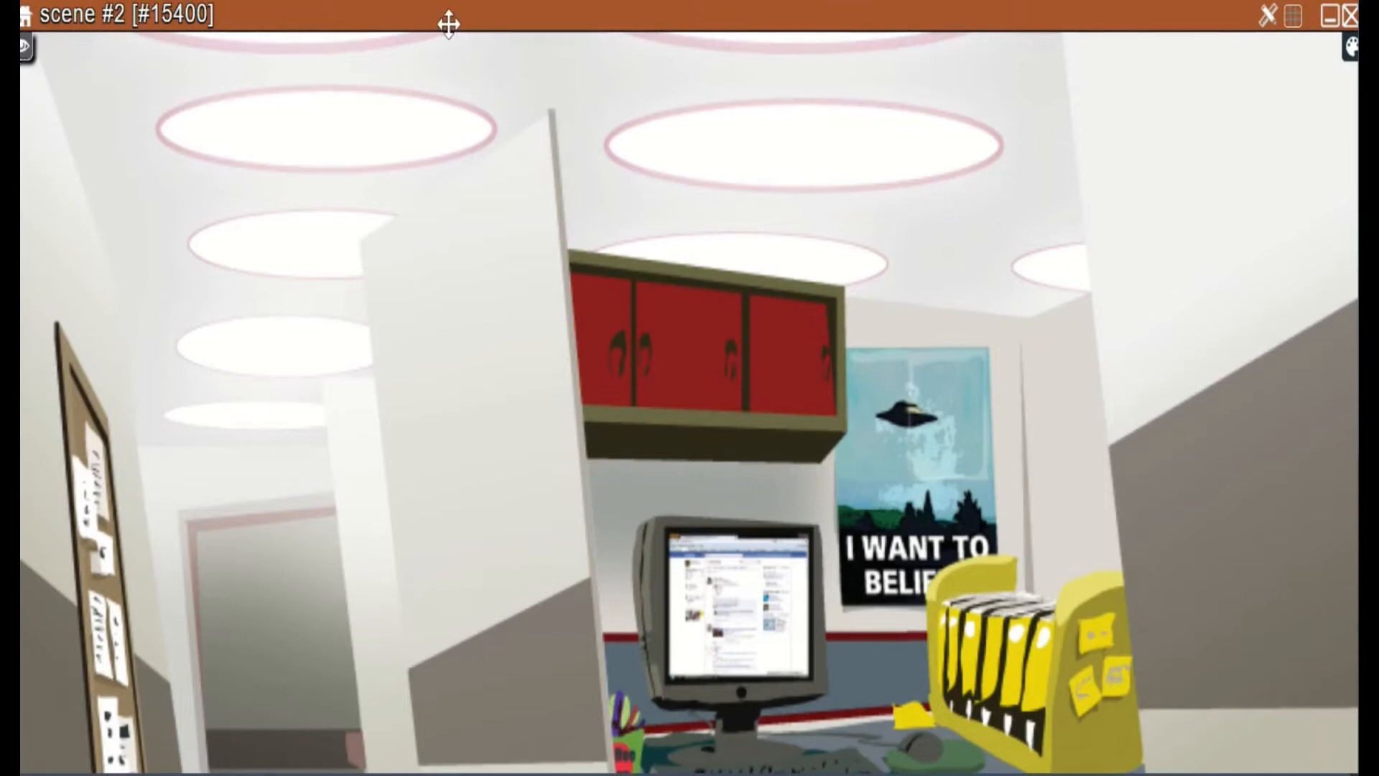
left_click_drag(448, 26, 745, 20)
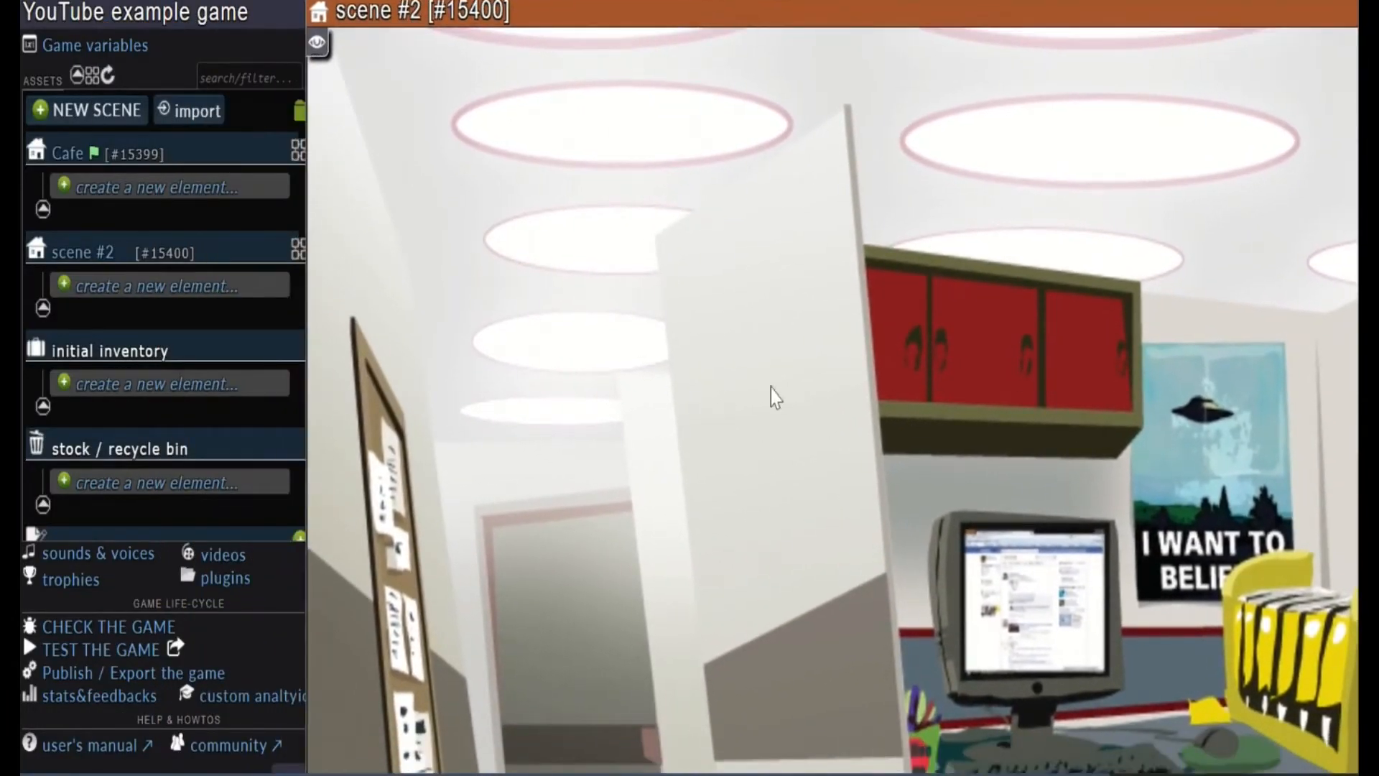
scroll(772, 398, "down", 4)
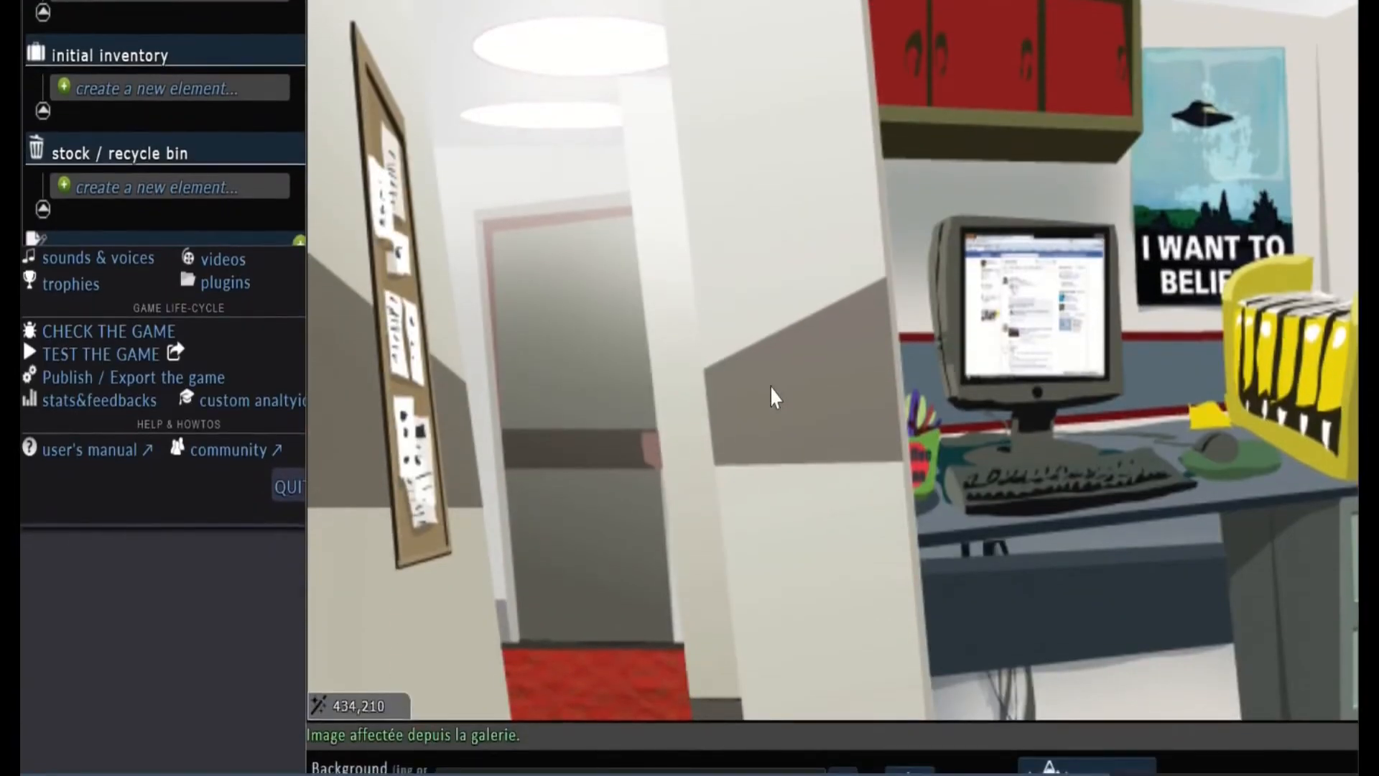
scroll(770, 384, "down", 3)
scroll(770, 389, "up", 5)
scroll(769, 387, "up", 2)
scroll(770, 386, "down", 7)
scroll(769, 387, "up", 7)
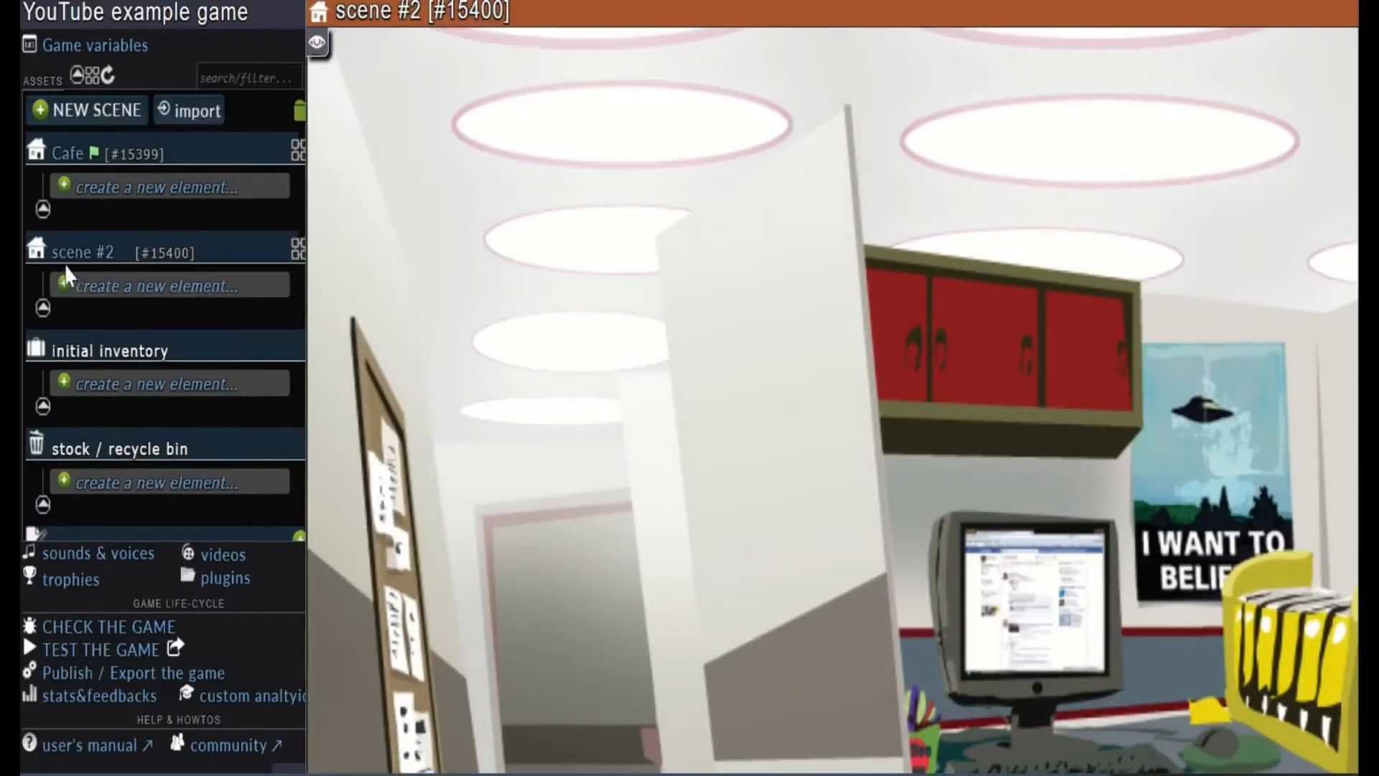
Rename scene #2 to "Office", save the name and close the scene window
scroll(548, 372, "down", 5)
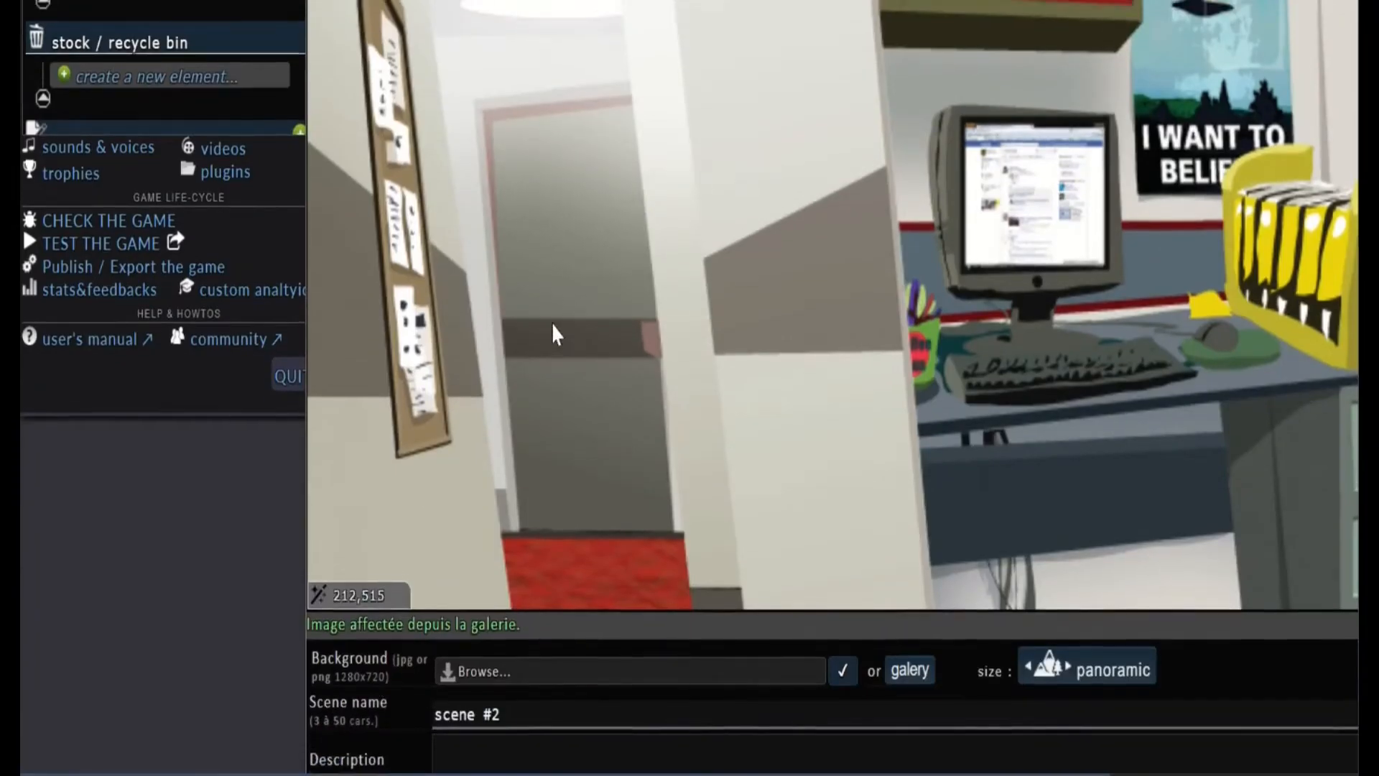
scroll(554, 329, "up", 1)
scroll(611, 587, "down", 2)
triple_click(610, 602)
type("Office")
key("Return")
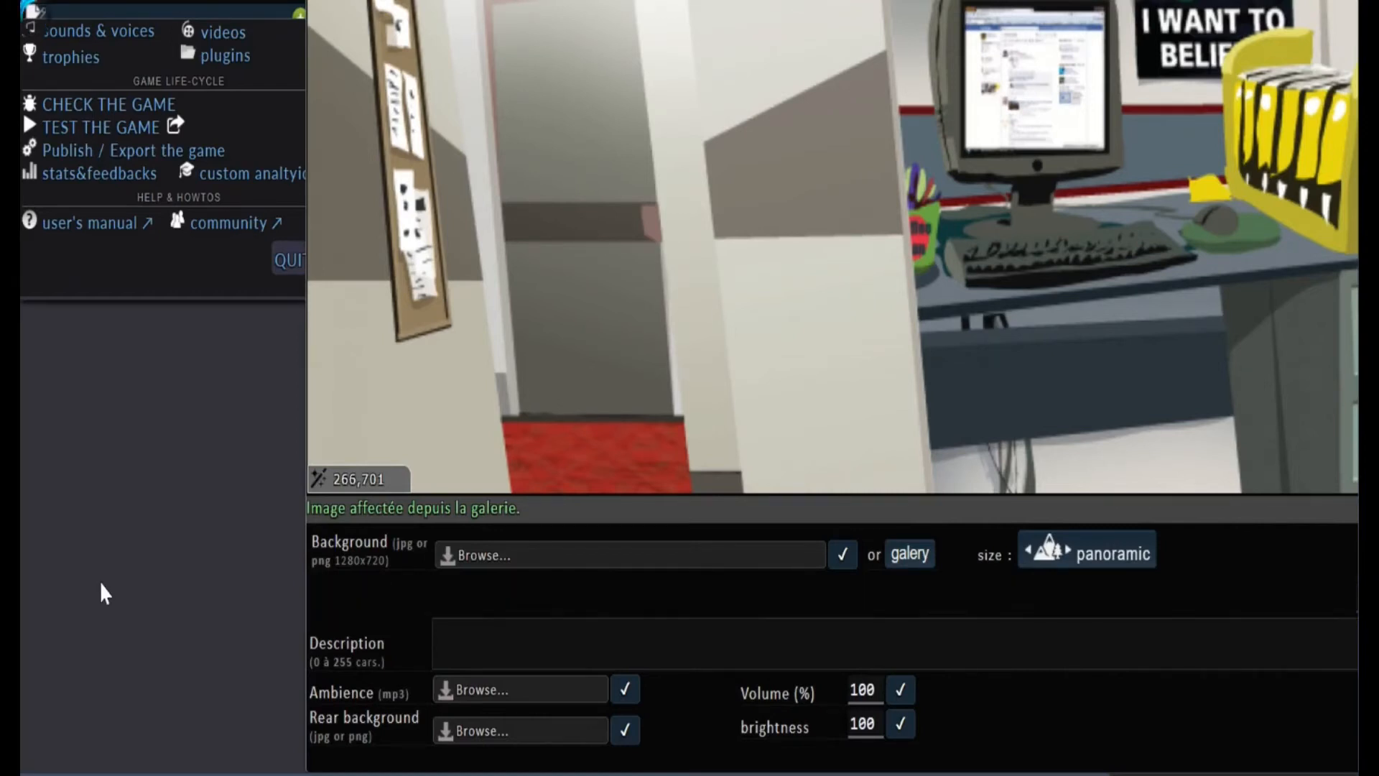
scroll(500, 372, "up", 1)
scroll(501, 372, "up", 6)
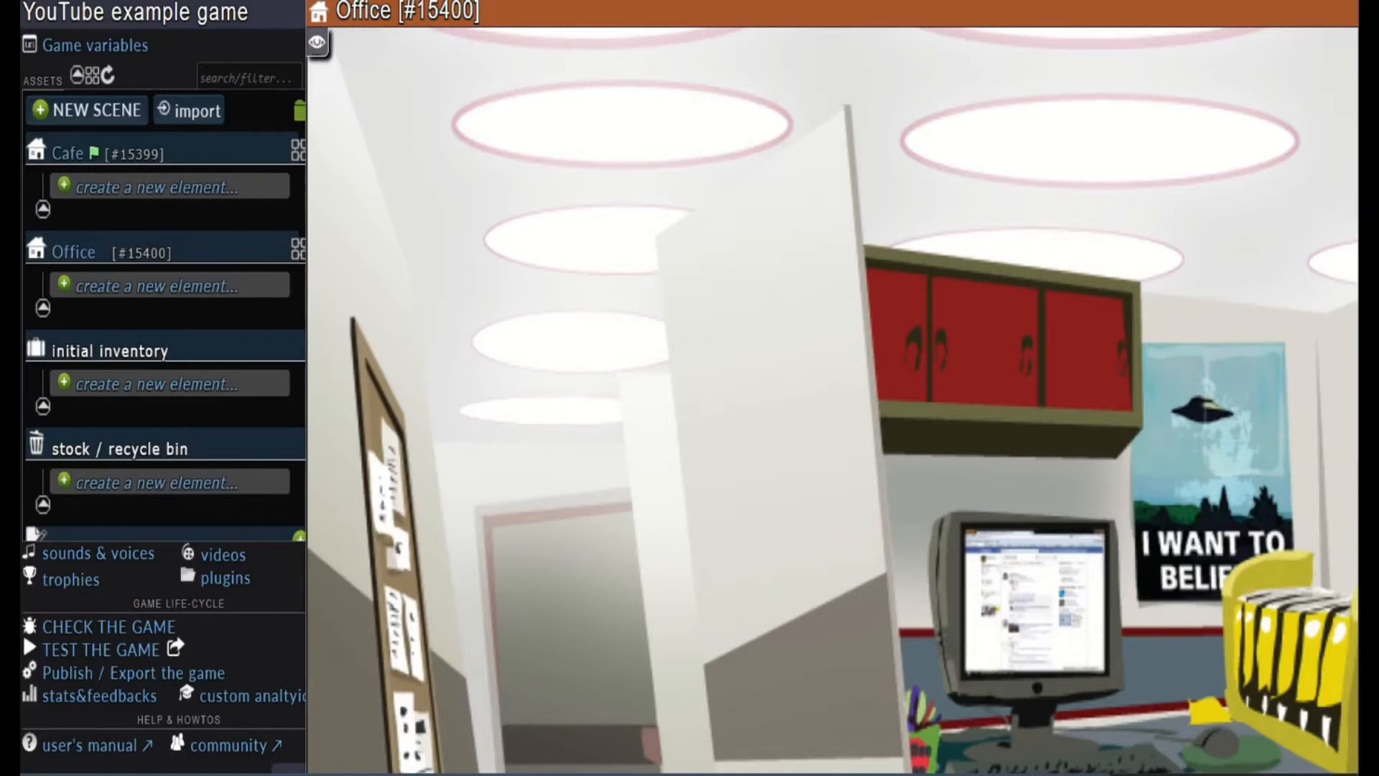
left_click_drag(859, 7, 982, 250)
left_click_drag(1218, 202, 899, 260)
left_click(1042, 262)
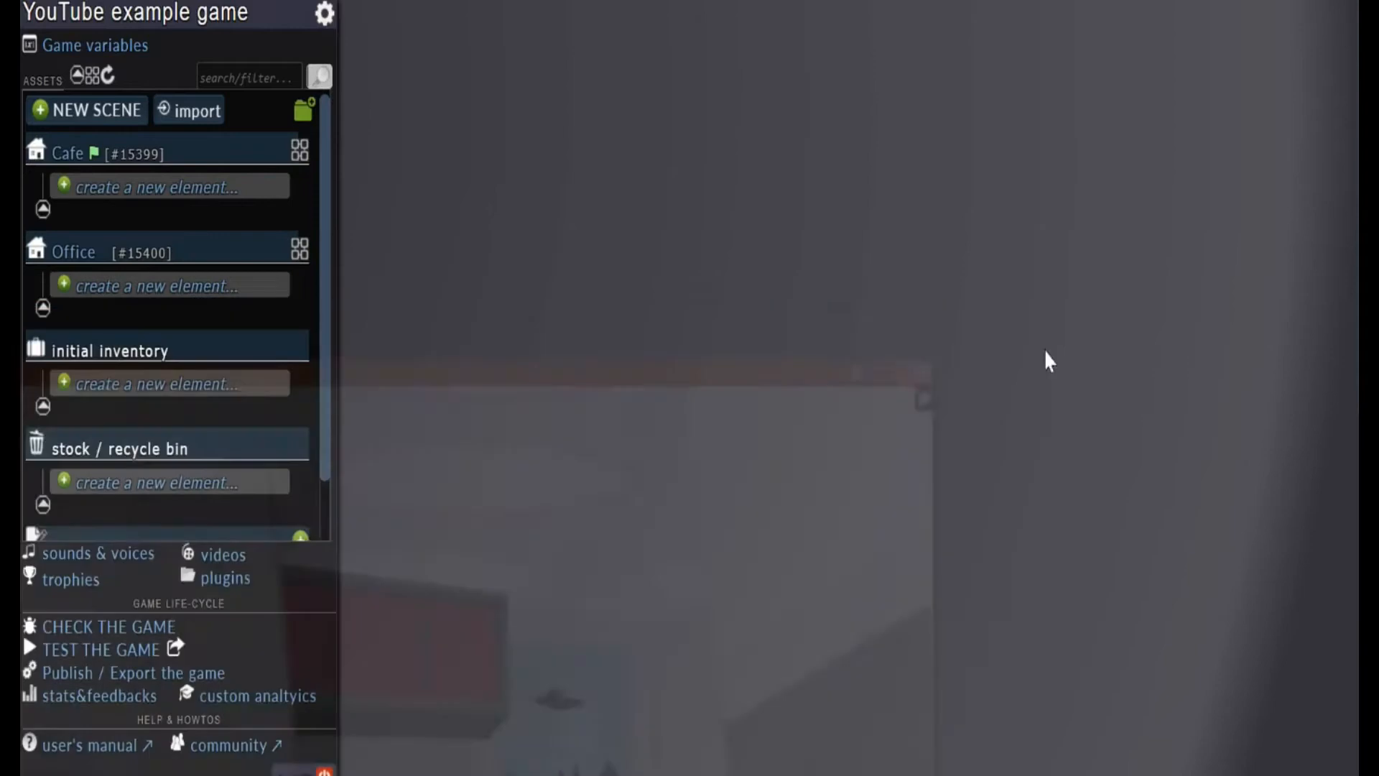
View the Cafe and Office scenes one after the other, closing each window
left_click(69, 164)
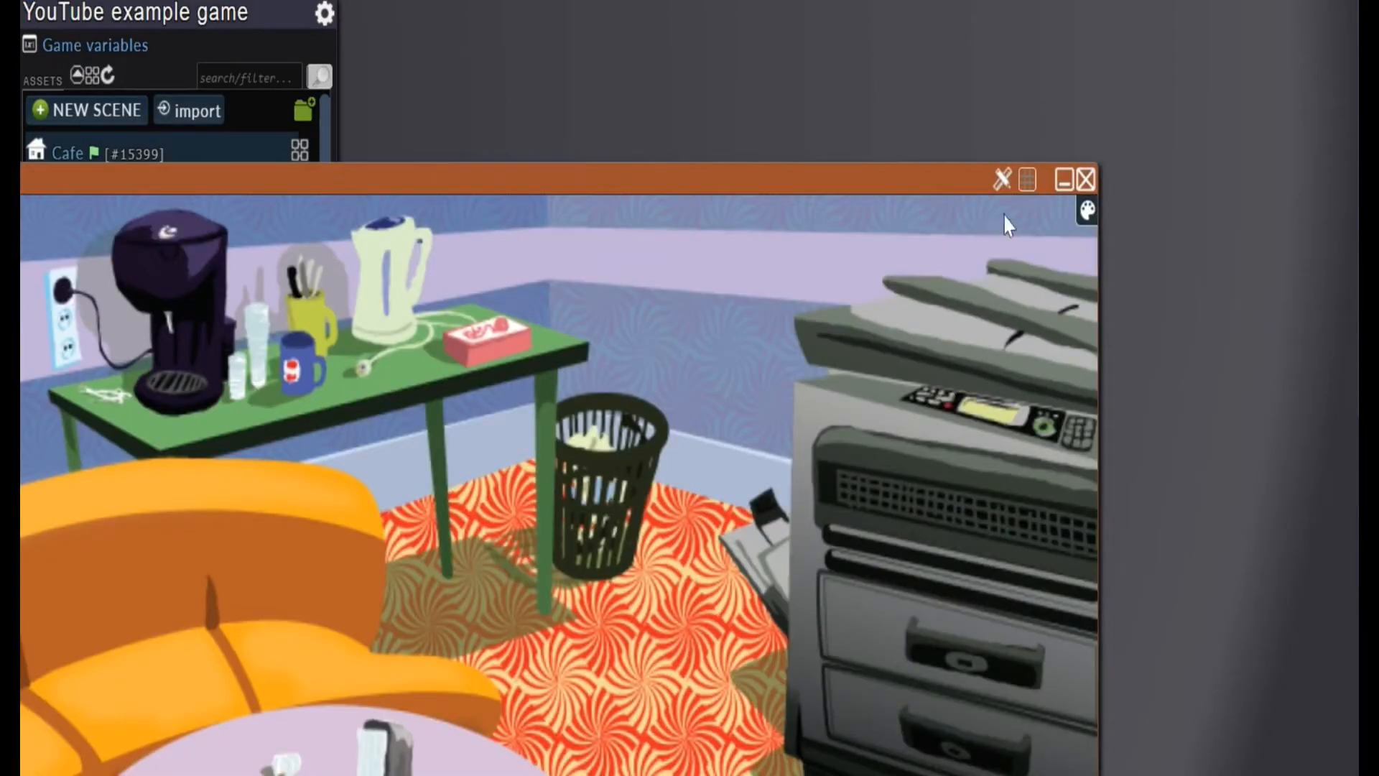
left_click(1086, 179)
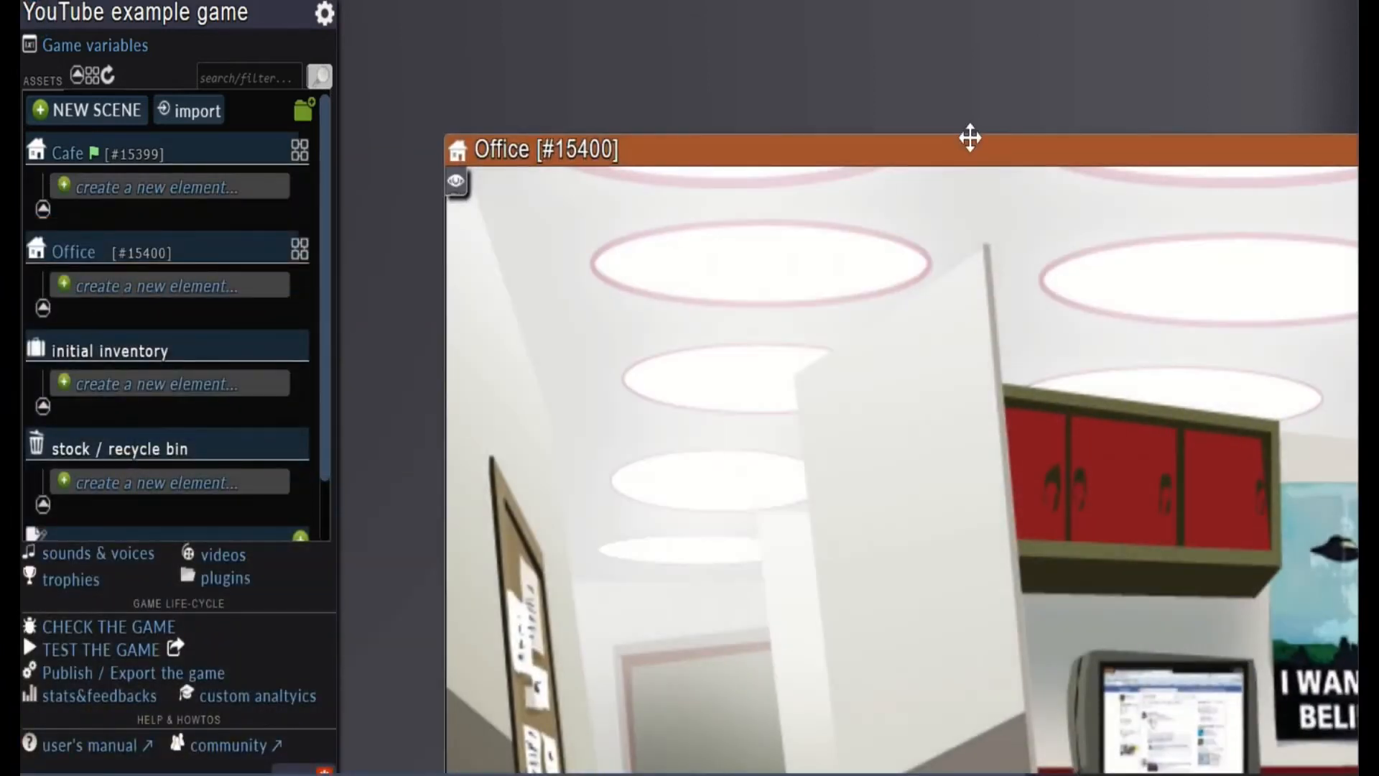
left_click_drag(971, 144, 1167, 99)
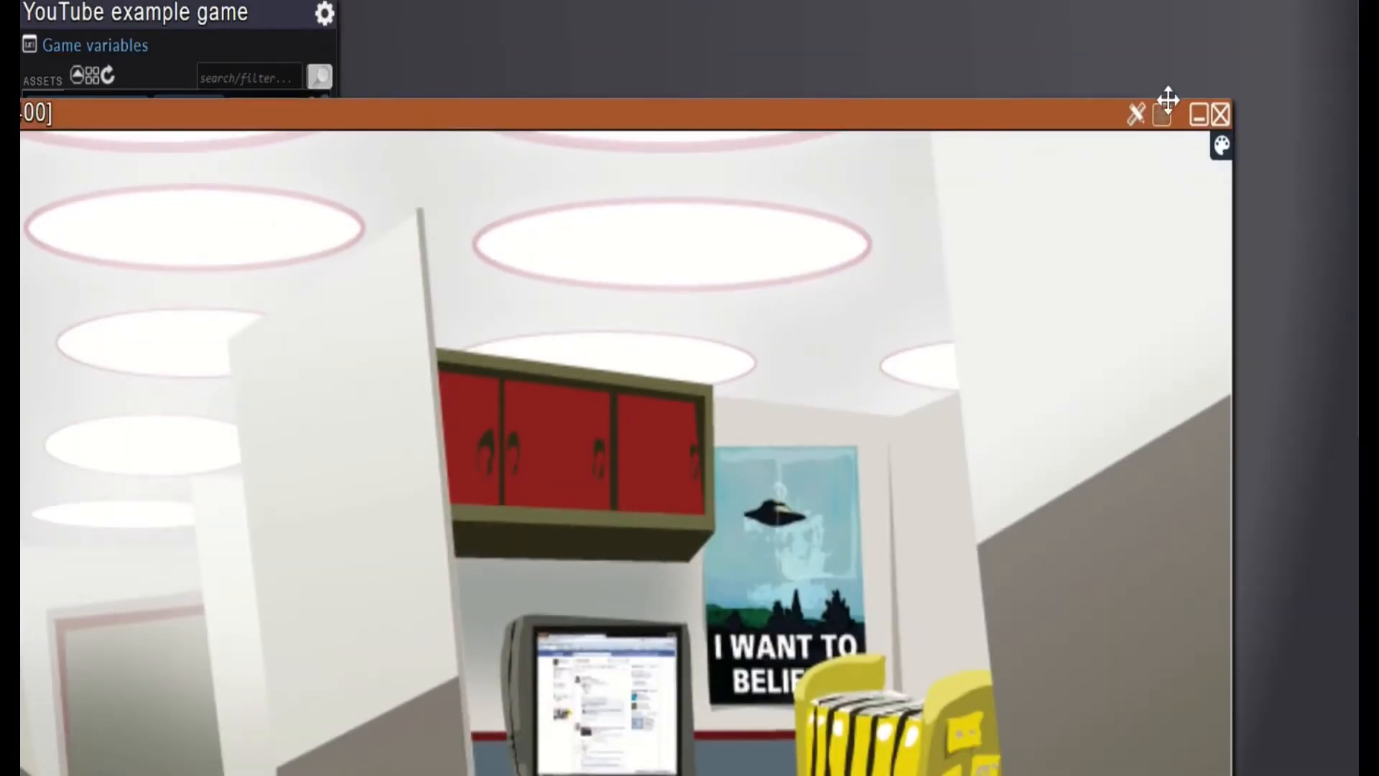
left_click(1220, 115)
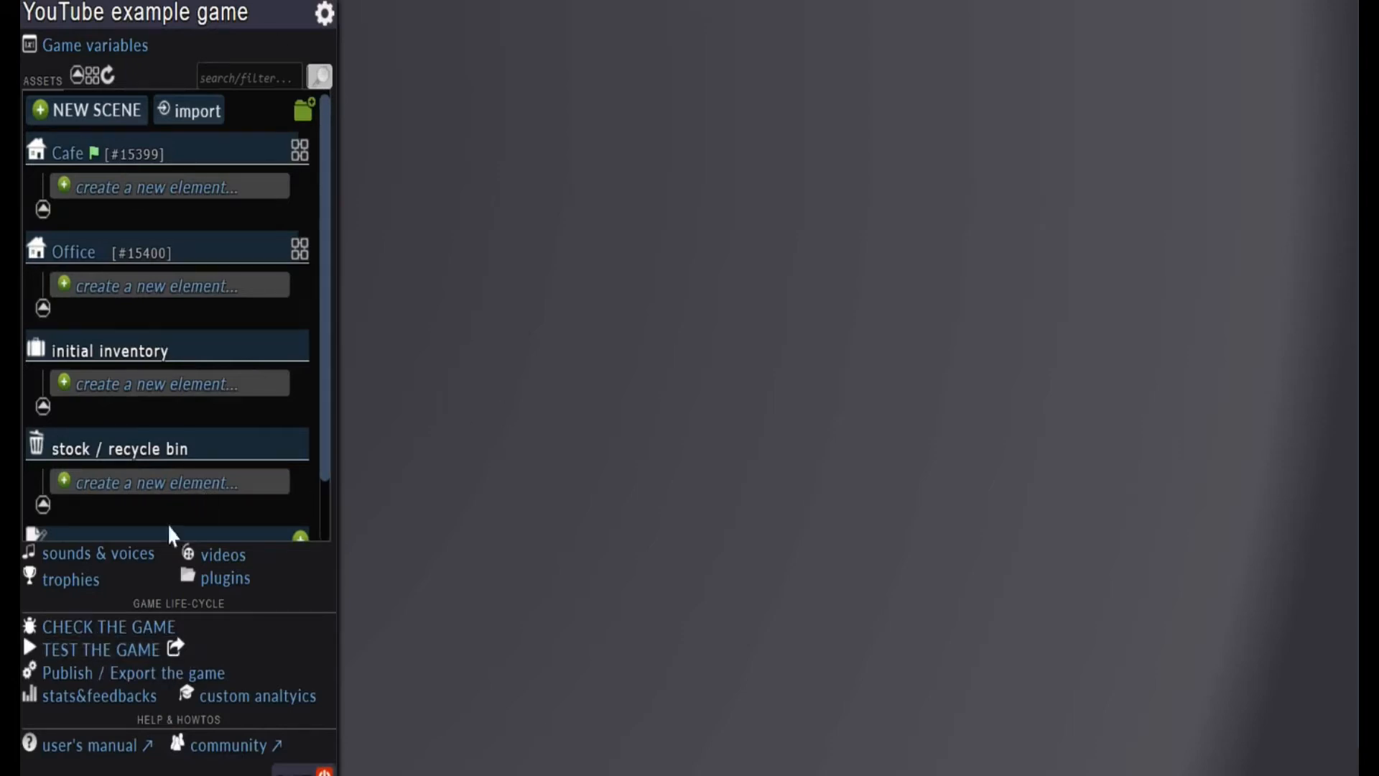
Test the game in its own player and begin it from the title screen
left_click(176, 650)
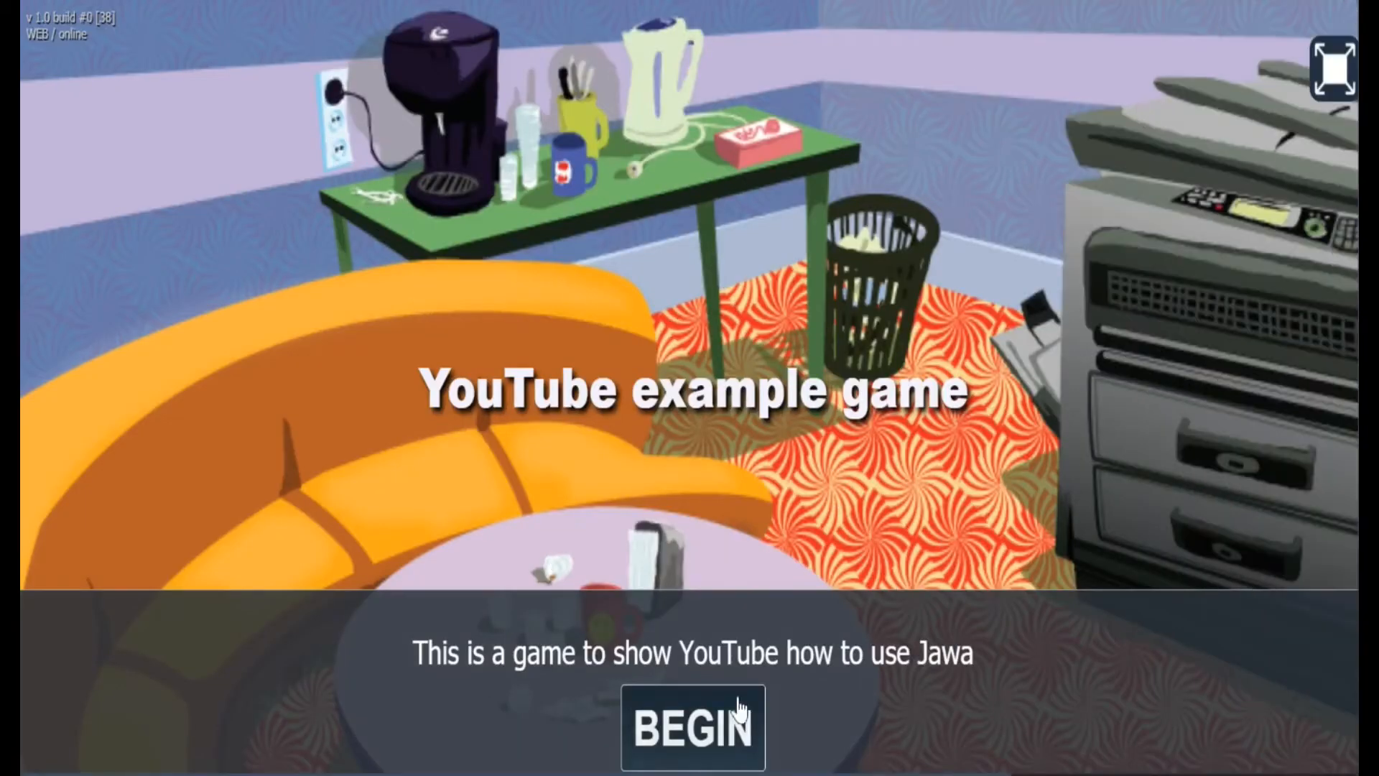
left_click(711, 727)
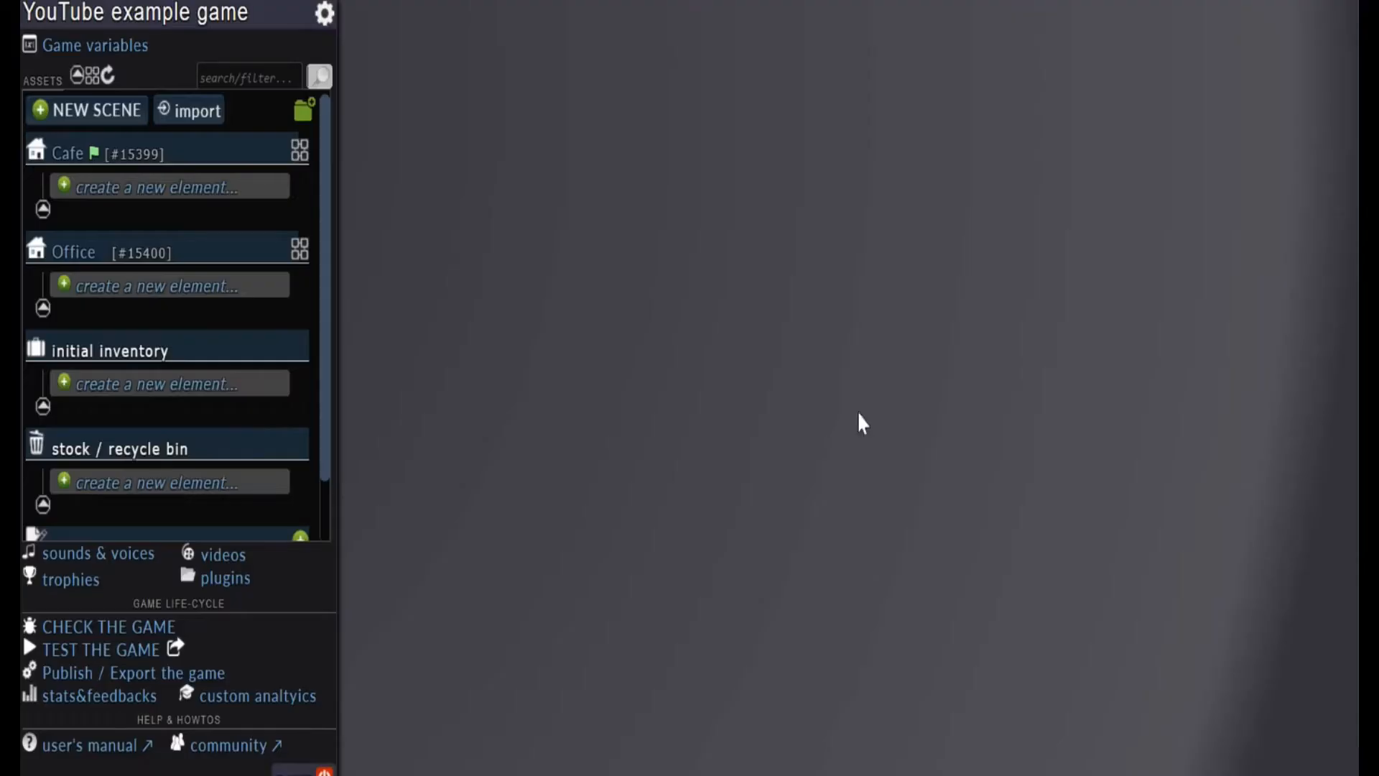
Open the Cafe and Office scenes and bring the Office background's door and desk into view
left_click(61, 158)
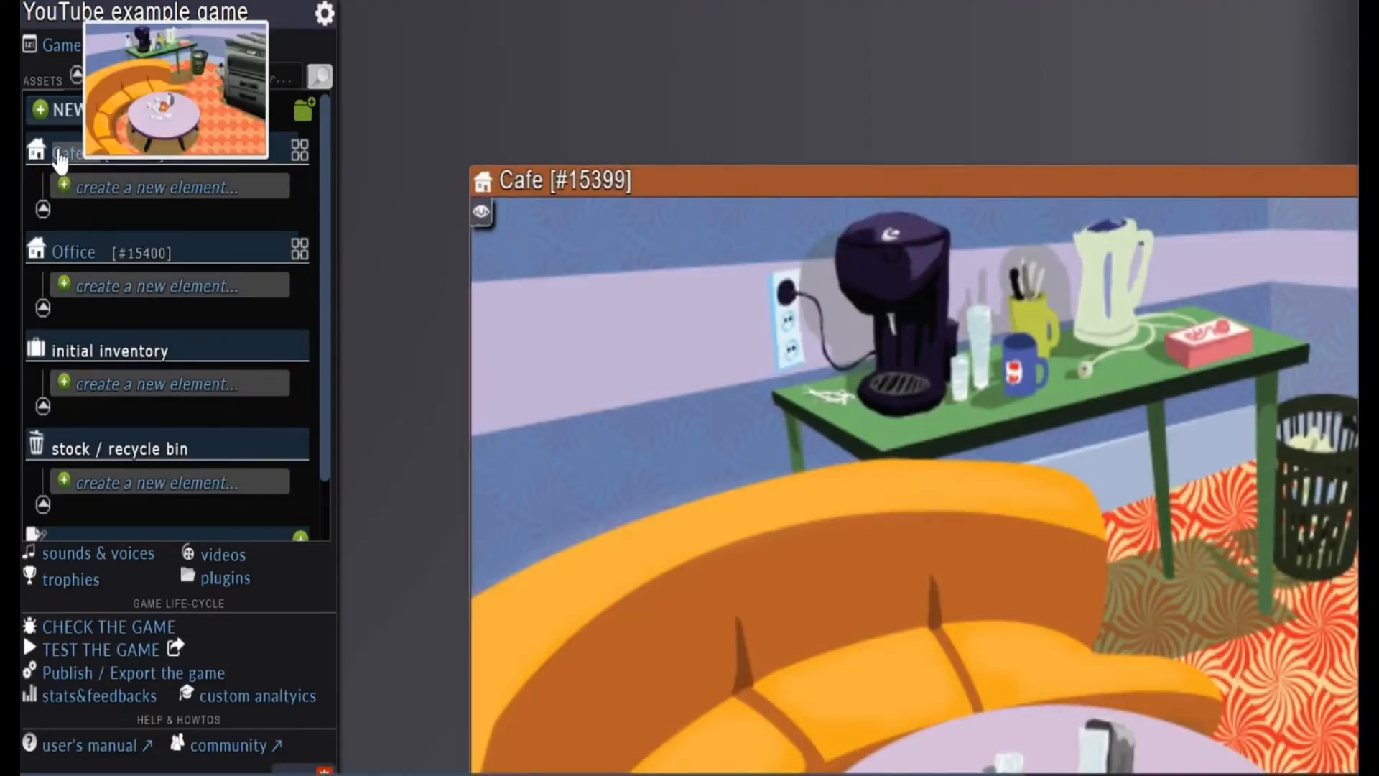
left_click(75, 252)
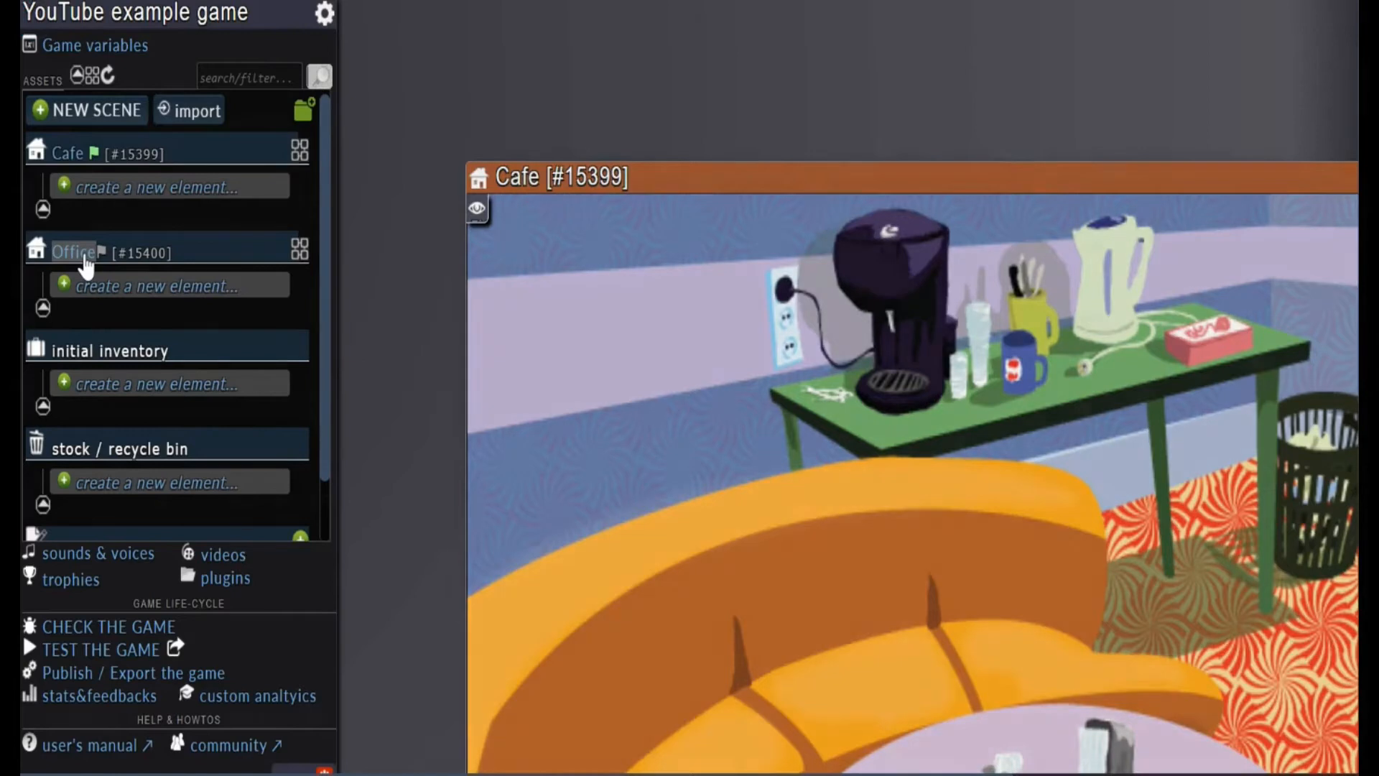
left_click_drag(868, 209, 464, 28)
scroll(602, 627, "down", 3)
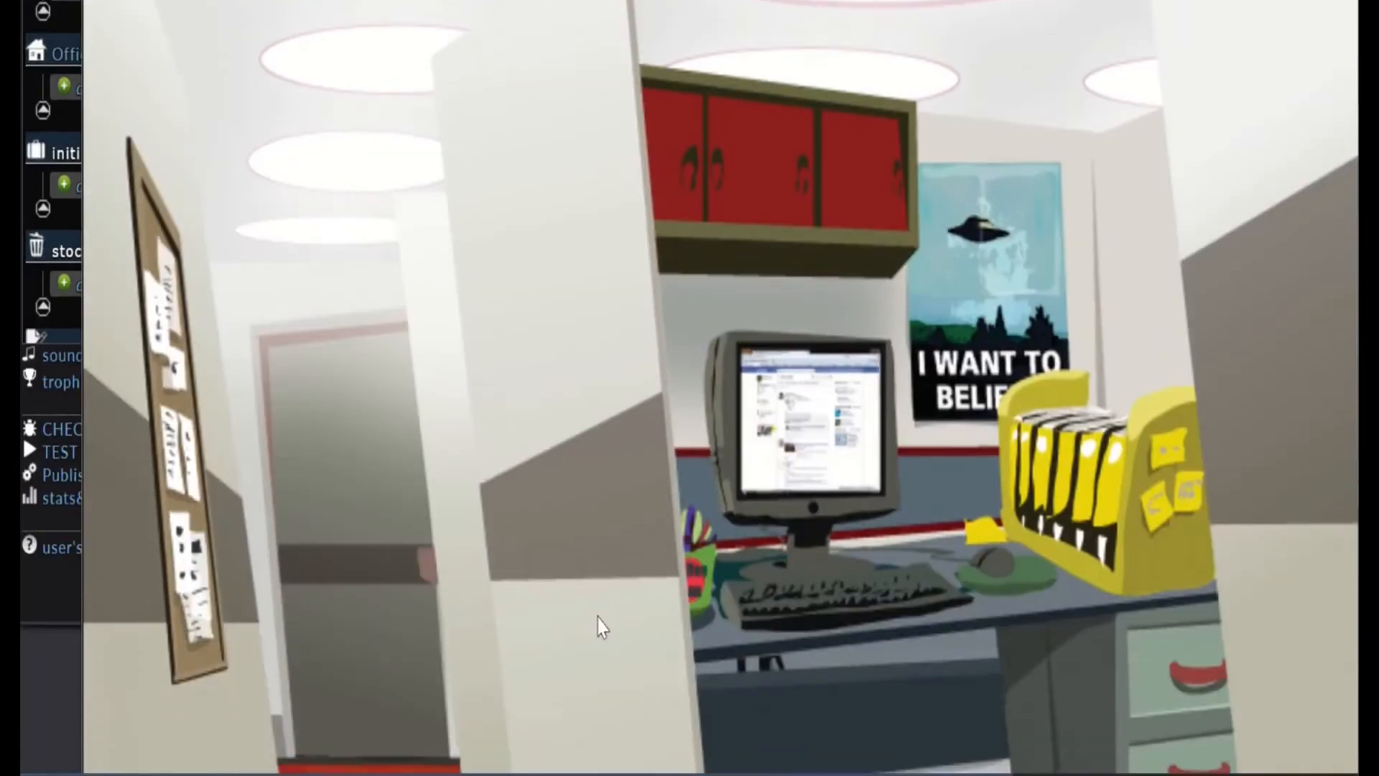
Create a new element over the door in the Office scene and name it "Leaving"
scroll(891, 395, "up", 3)
scroll(892, 394, "down", 3)
scroll(893, 394, "up", 3)
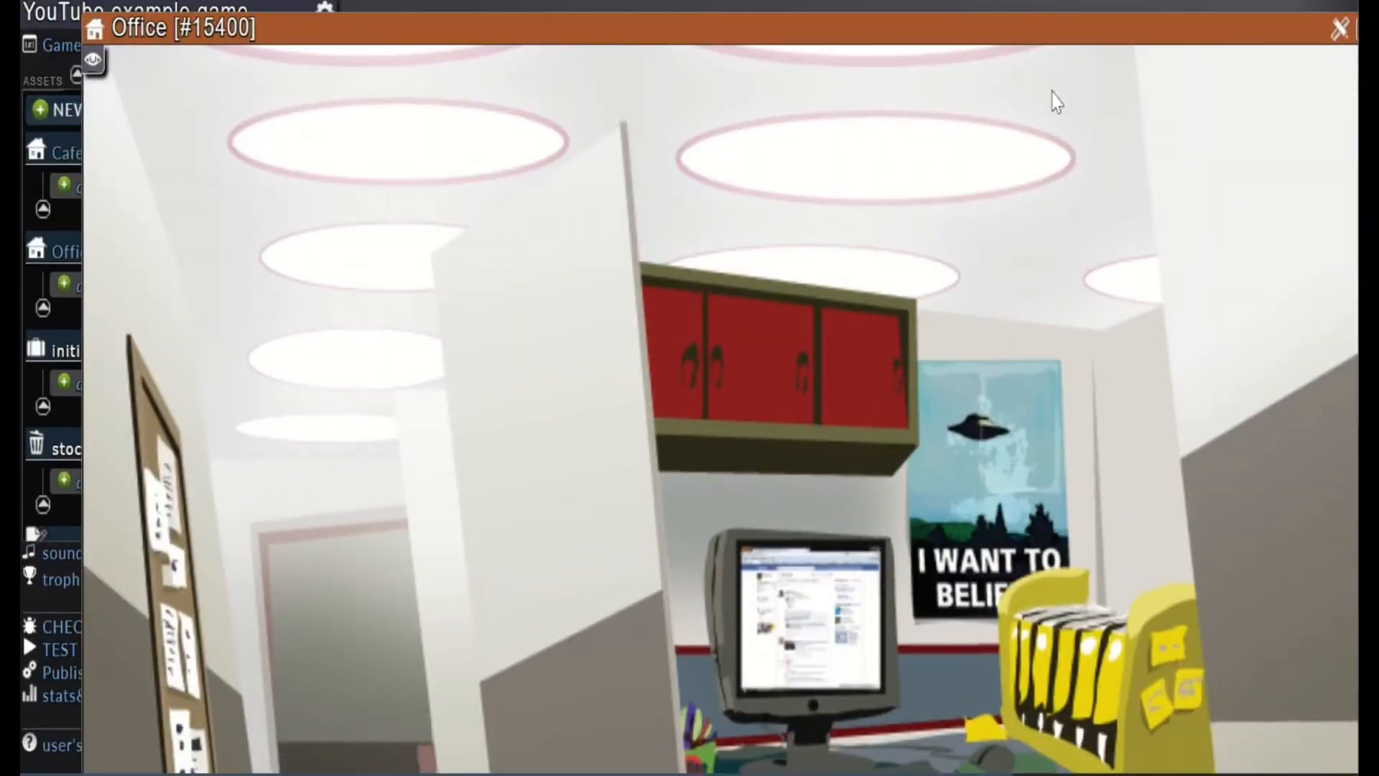
left_click_drag(1166, 28, 1367, 50)
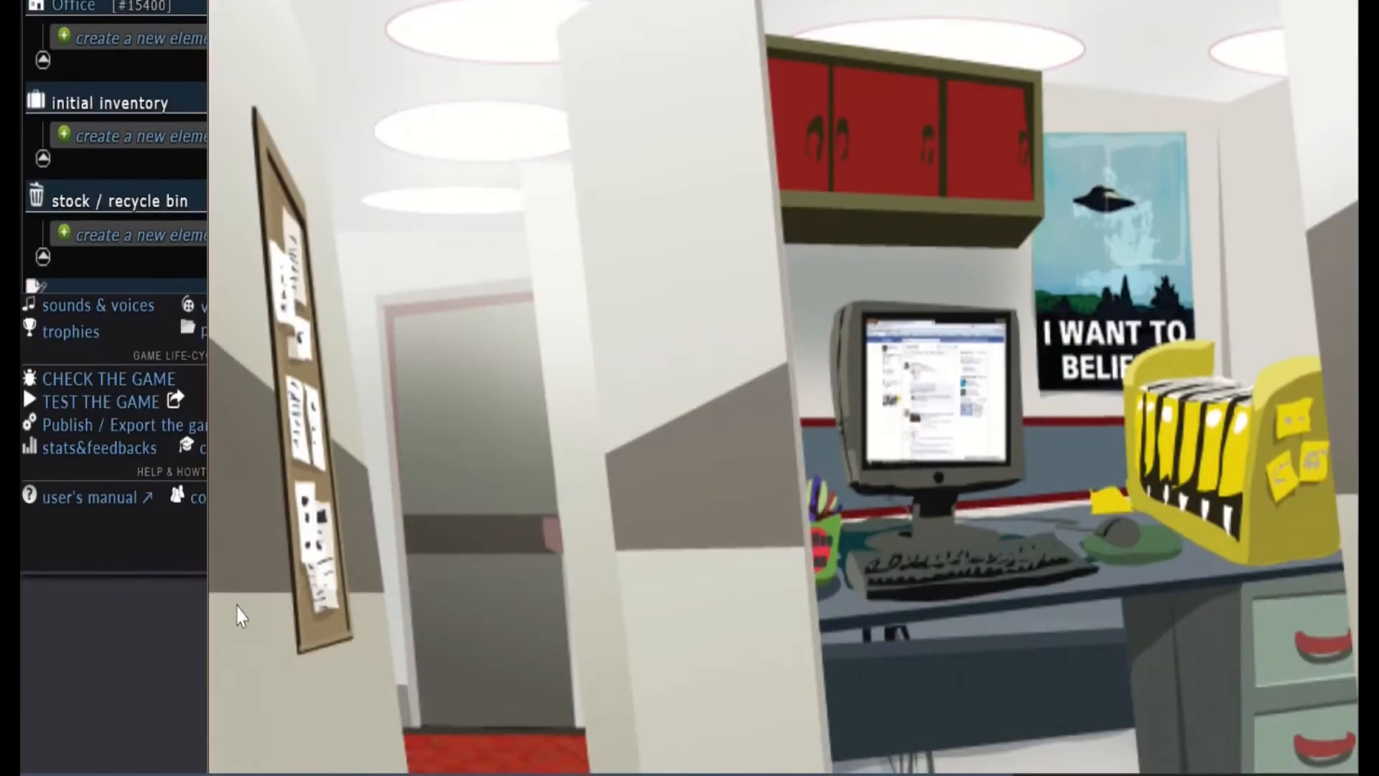
double_click(489, 512)
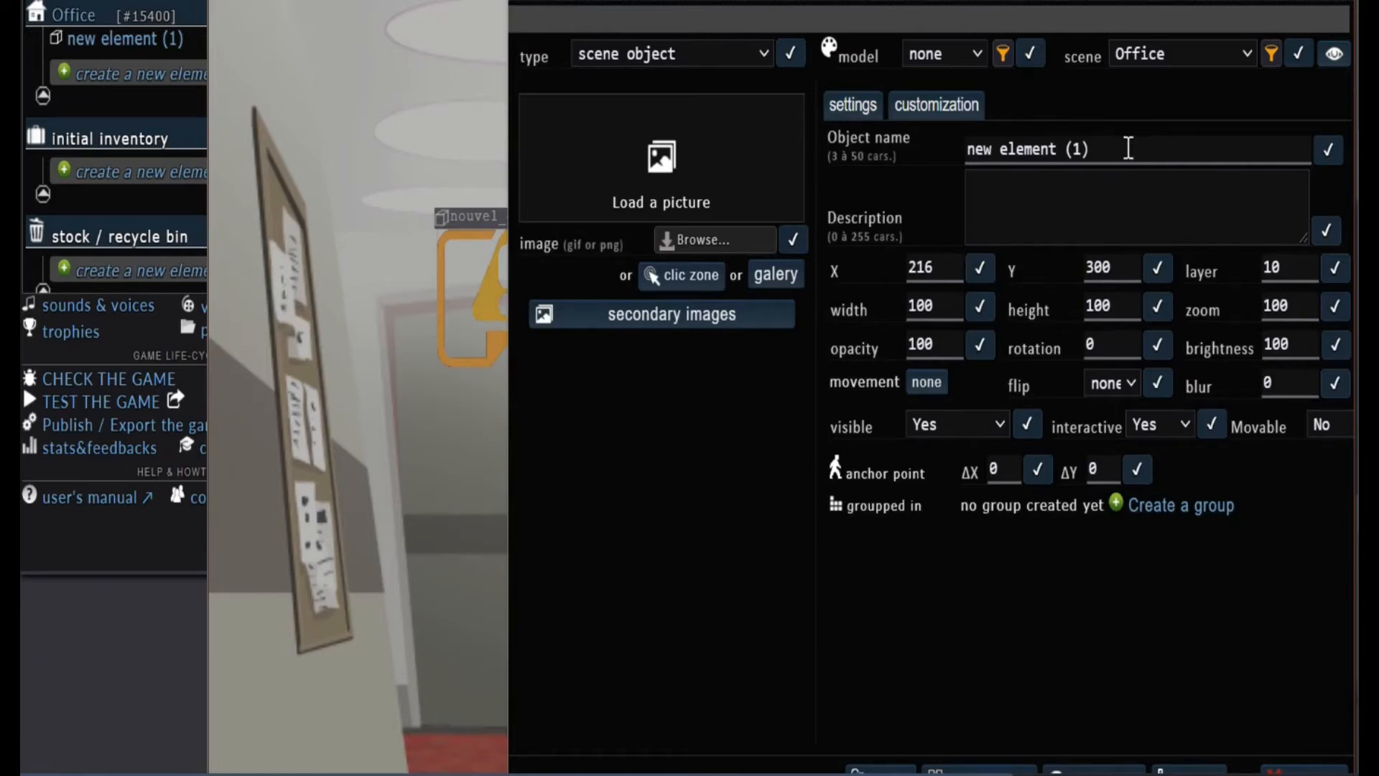
key("ctrl+a")
type("Le")
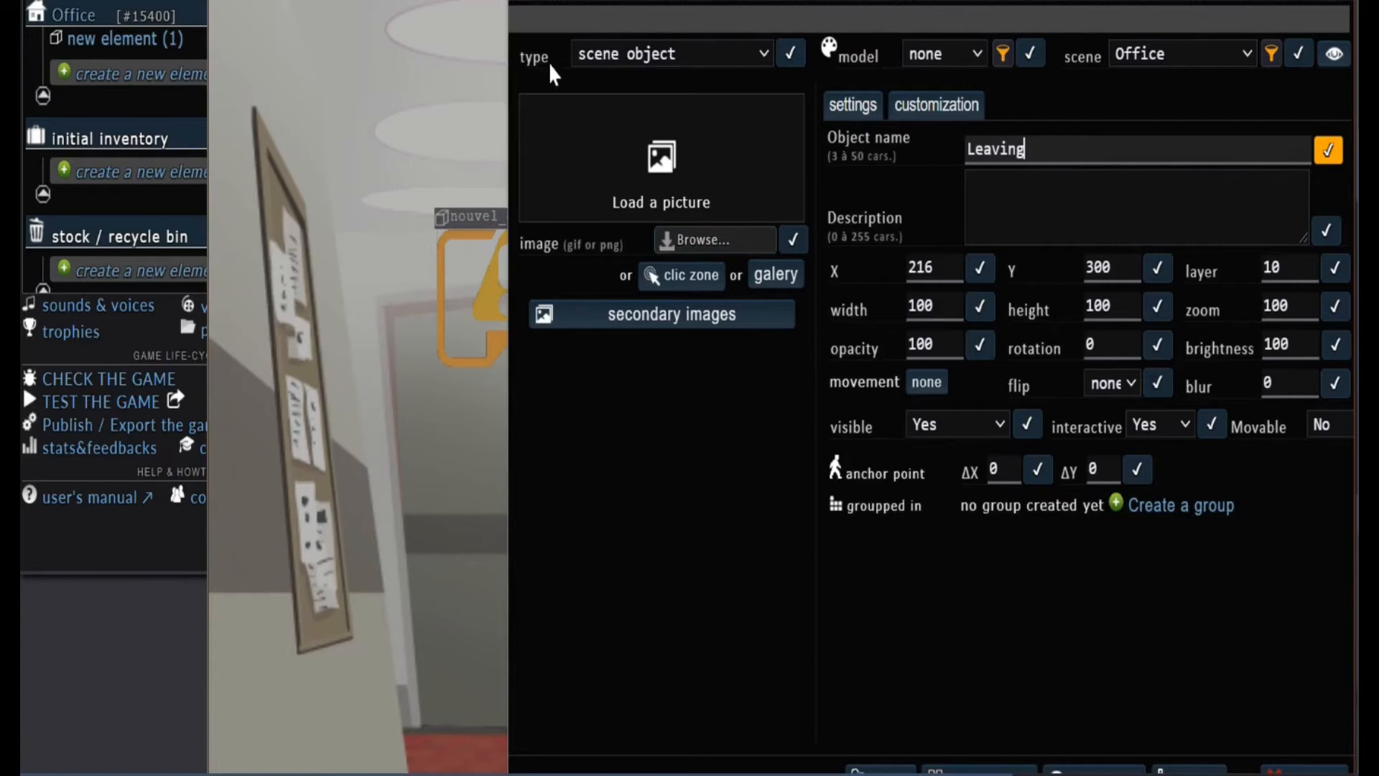
Change the type of the Leaving element to passage and save it
left_click(657, 57)
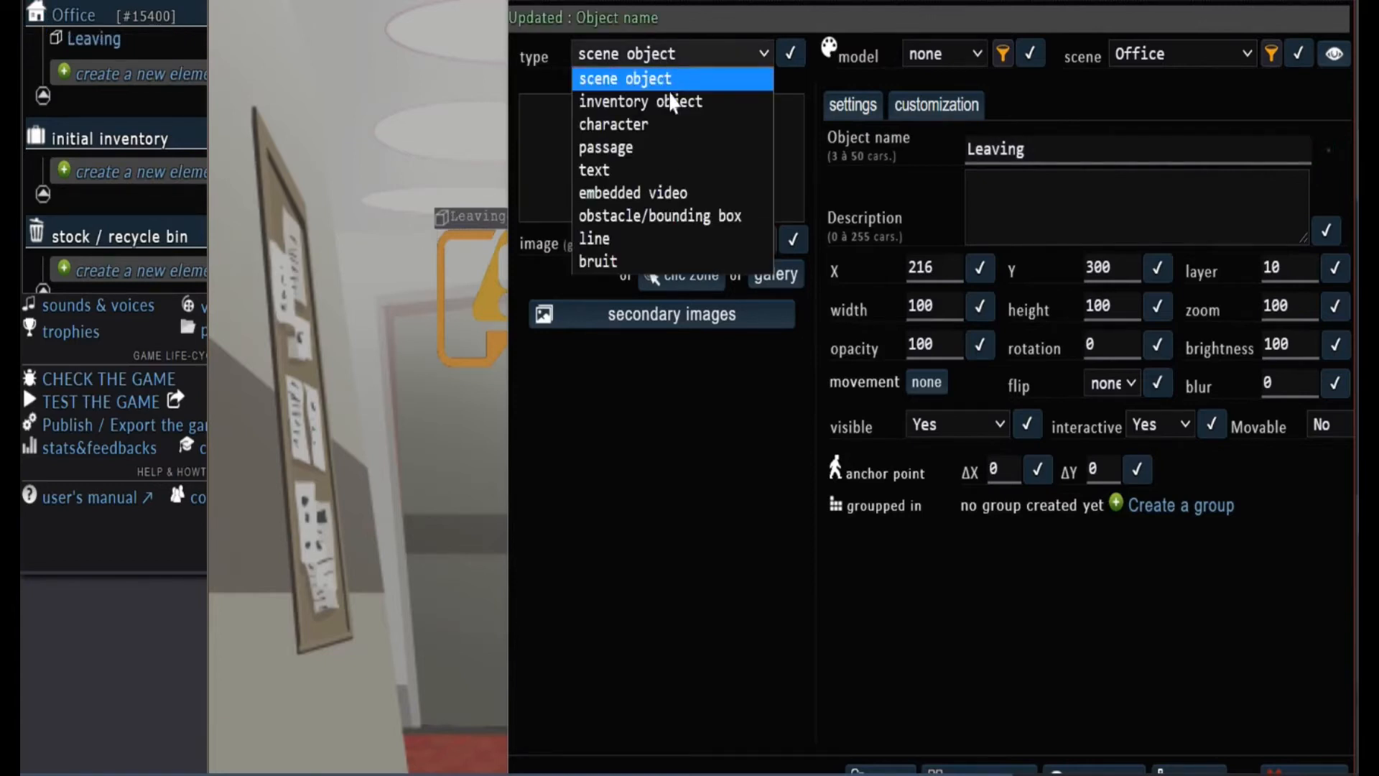
left_click(626, 150)
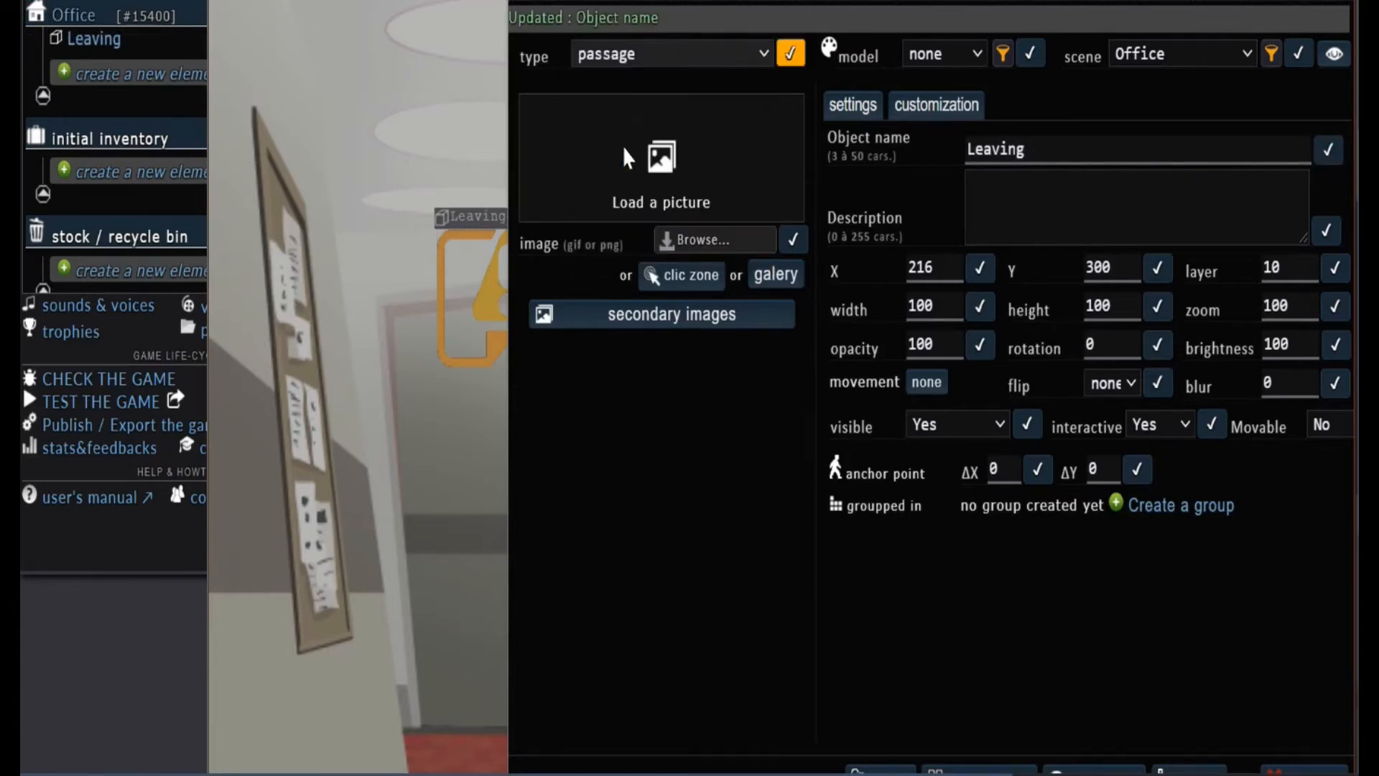
left_click(791, 54)
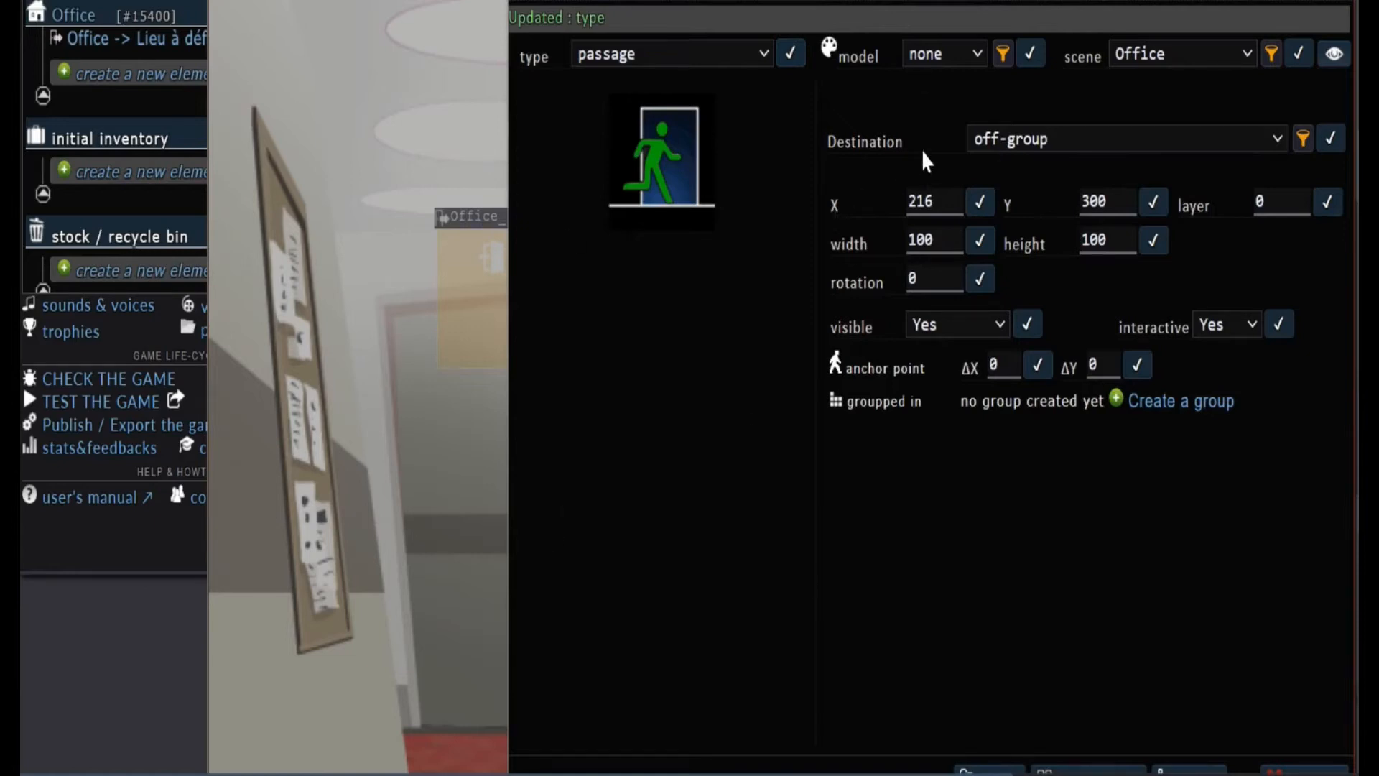
Set the Office passage's destination to Cafe, save it and close the passage window
left_click(1100, 138)
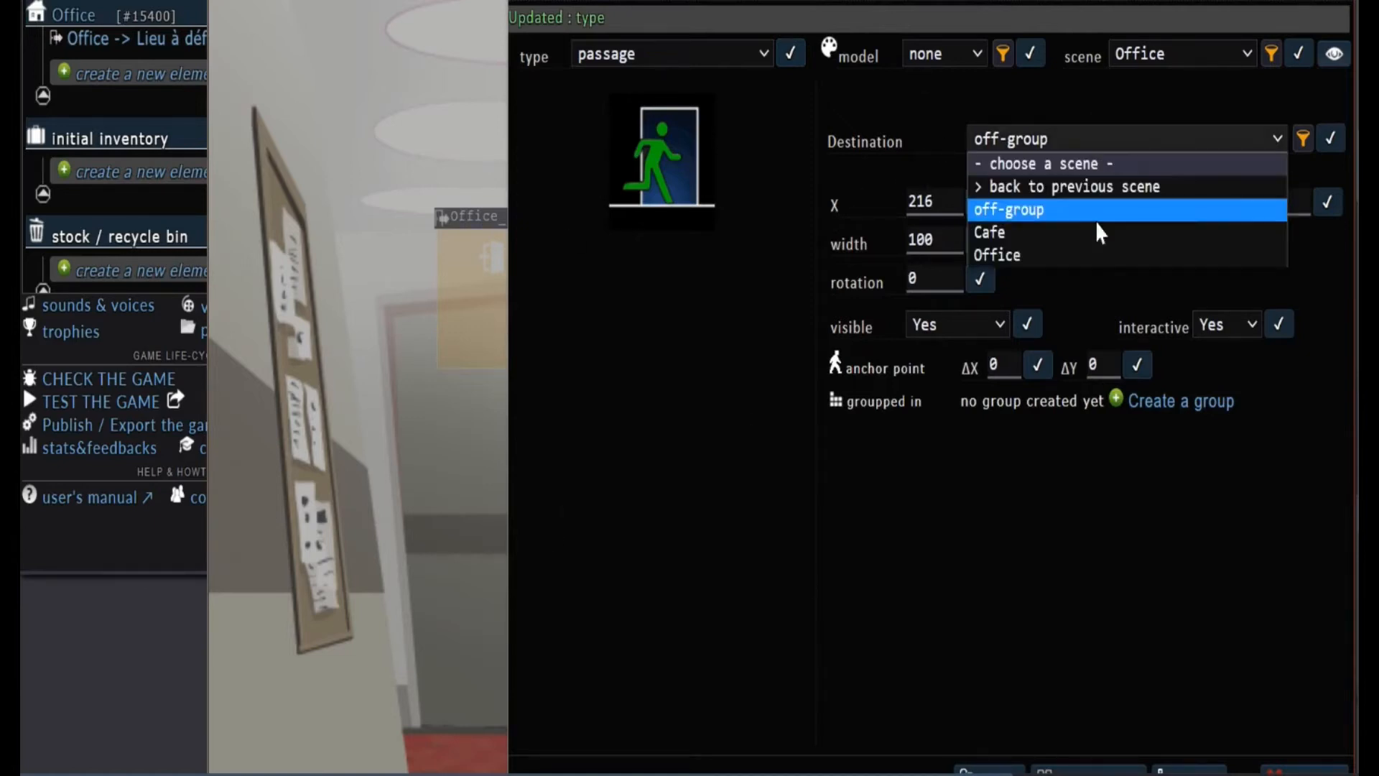
left_click(994, 234)
left_click(1328, 139)
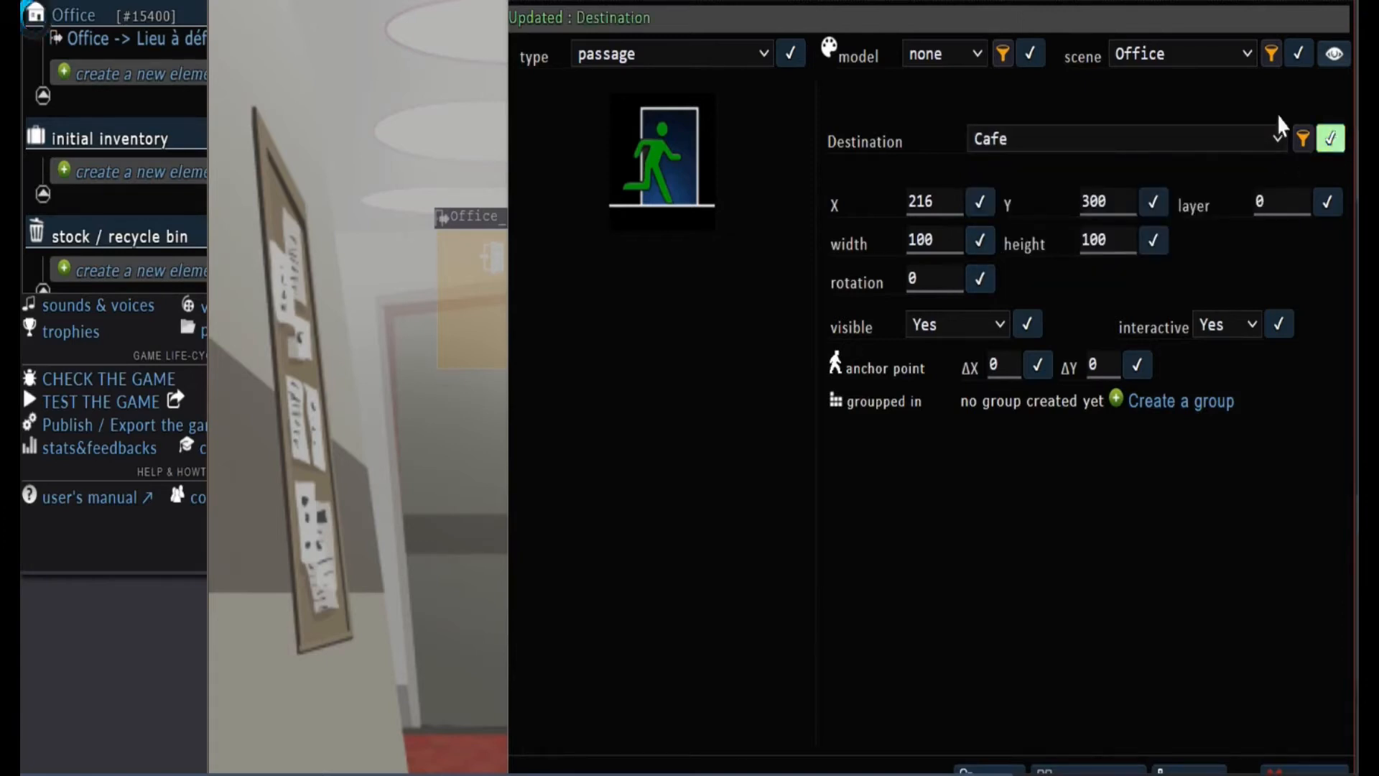
scroll(1216, 127, "up", 3)
left_click_drag(1222, 141, 896, 217)
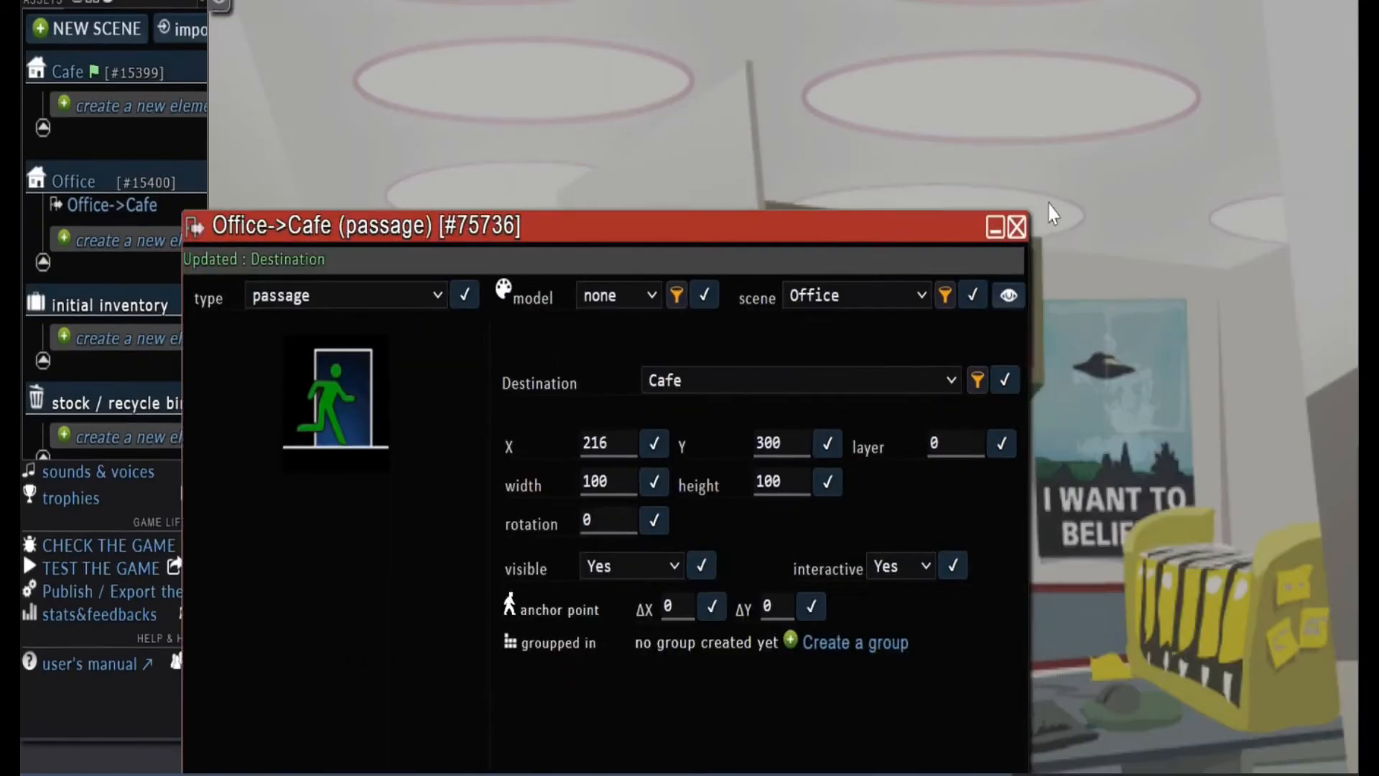
left_click(1017, 228)
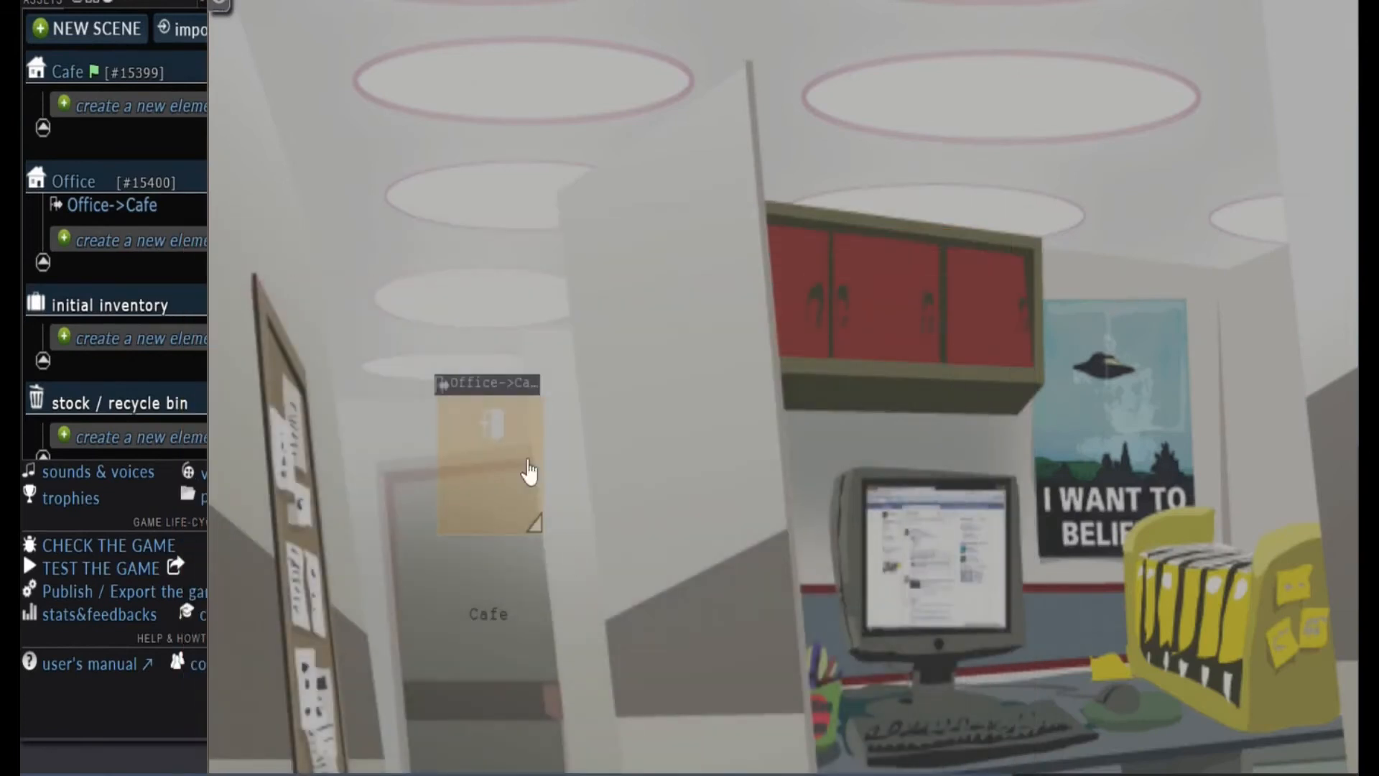
Move the Office-to-Cafe passage onto the door and enlarge it to about 199 x 263 to cover the door
left_click_drag(526, 381, 471, 462)
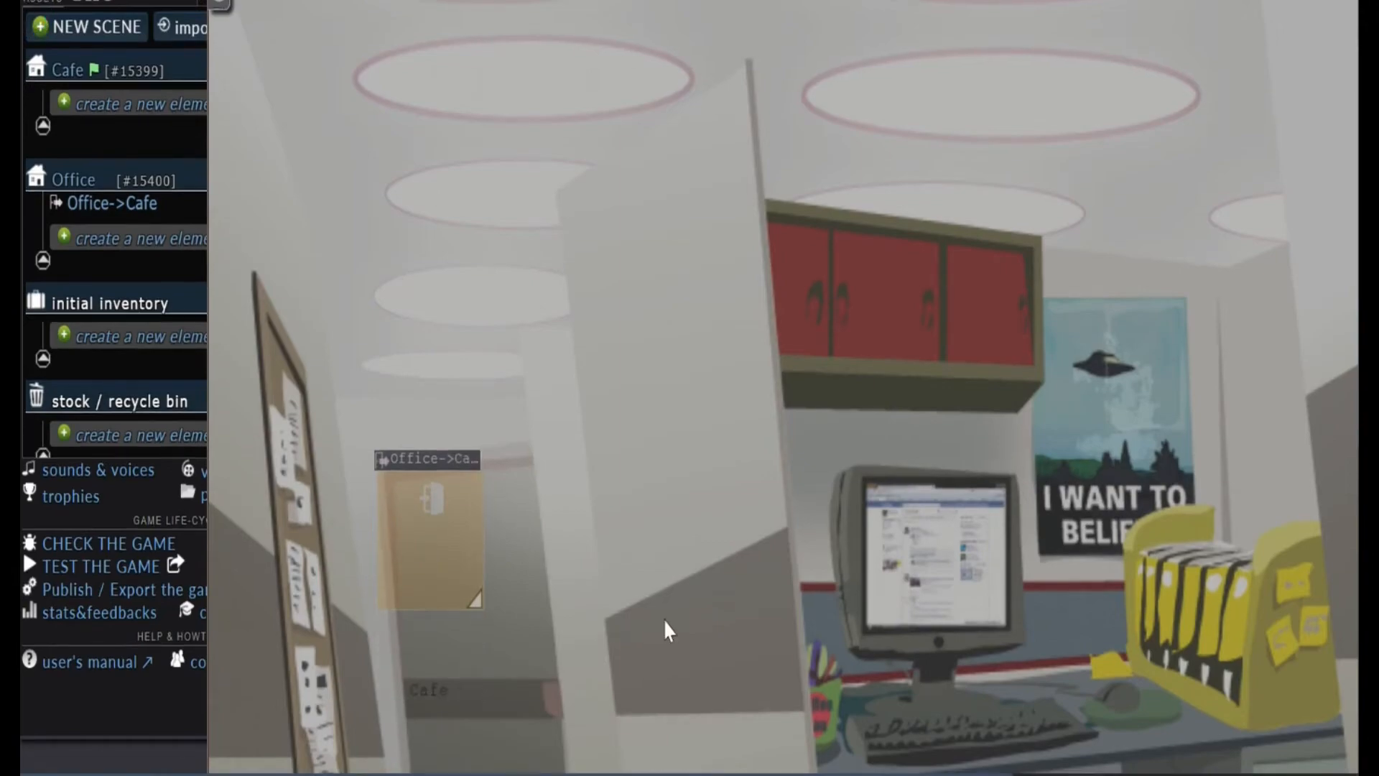
scroll(663, 618, "down", 4)
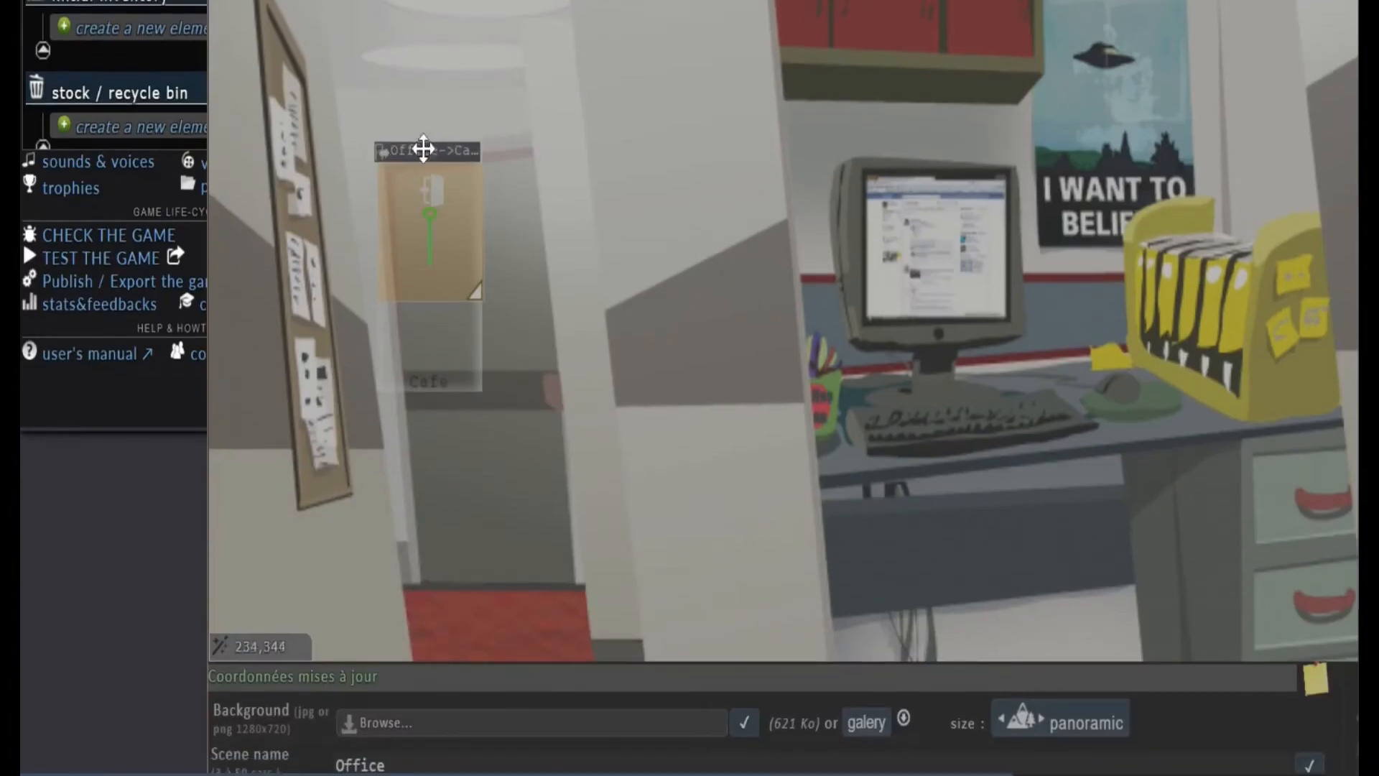
mouse_move(458, 144)
left_mouse_down()
mouse_move(619, 163)
mouse_move(413, 148)
mouse_move(499, 135)
mouse_move(453, 148)
left_mouse_up()
left_click_drag(474, 301, 579, 526)
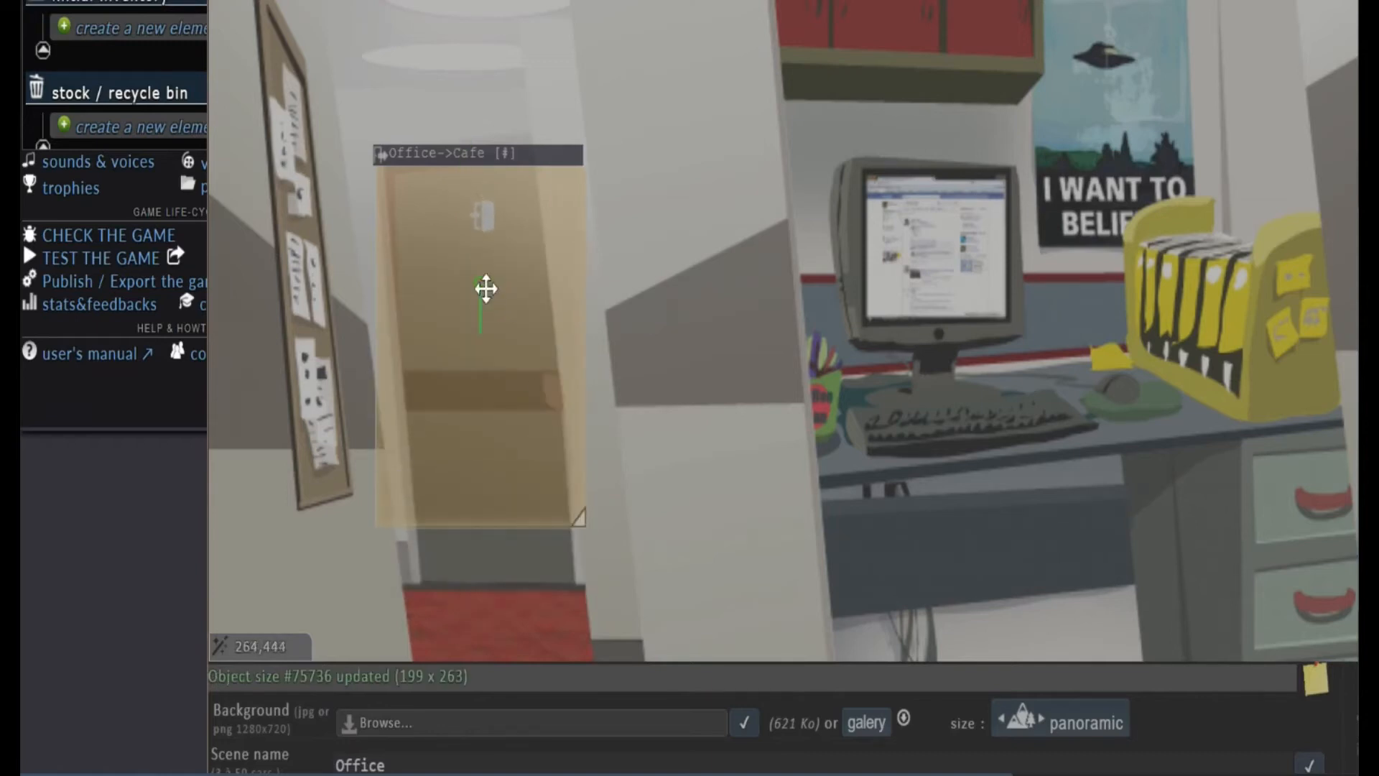
left_click_drag(478, 283, 478, 237)
Check the Office-to-Cafe passage's settings and close its window
left_click(561, 383)
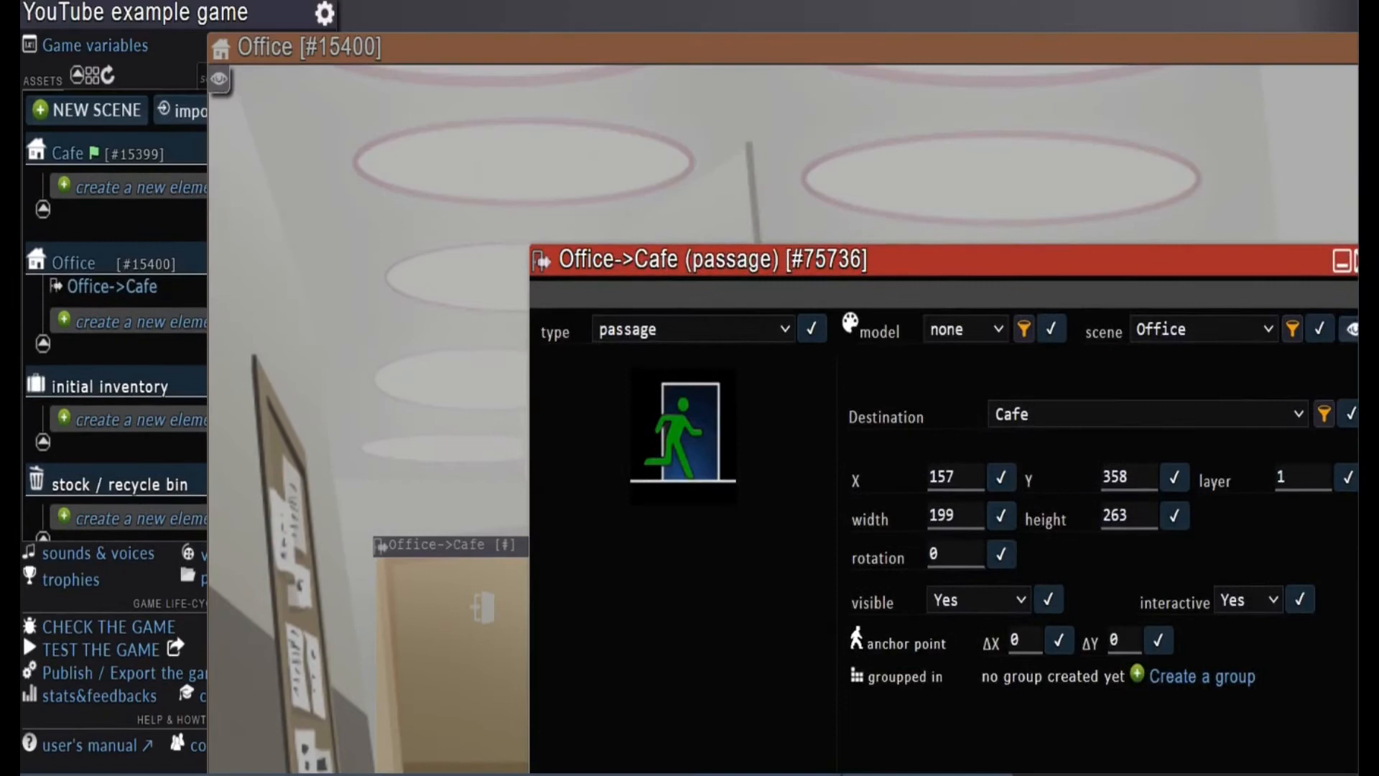
left_click_drag(1129, 251, 759, 281)
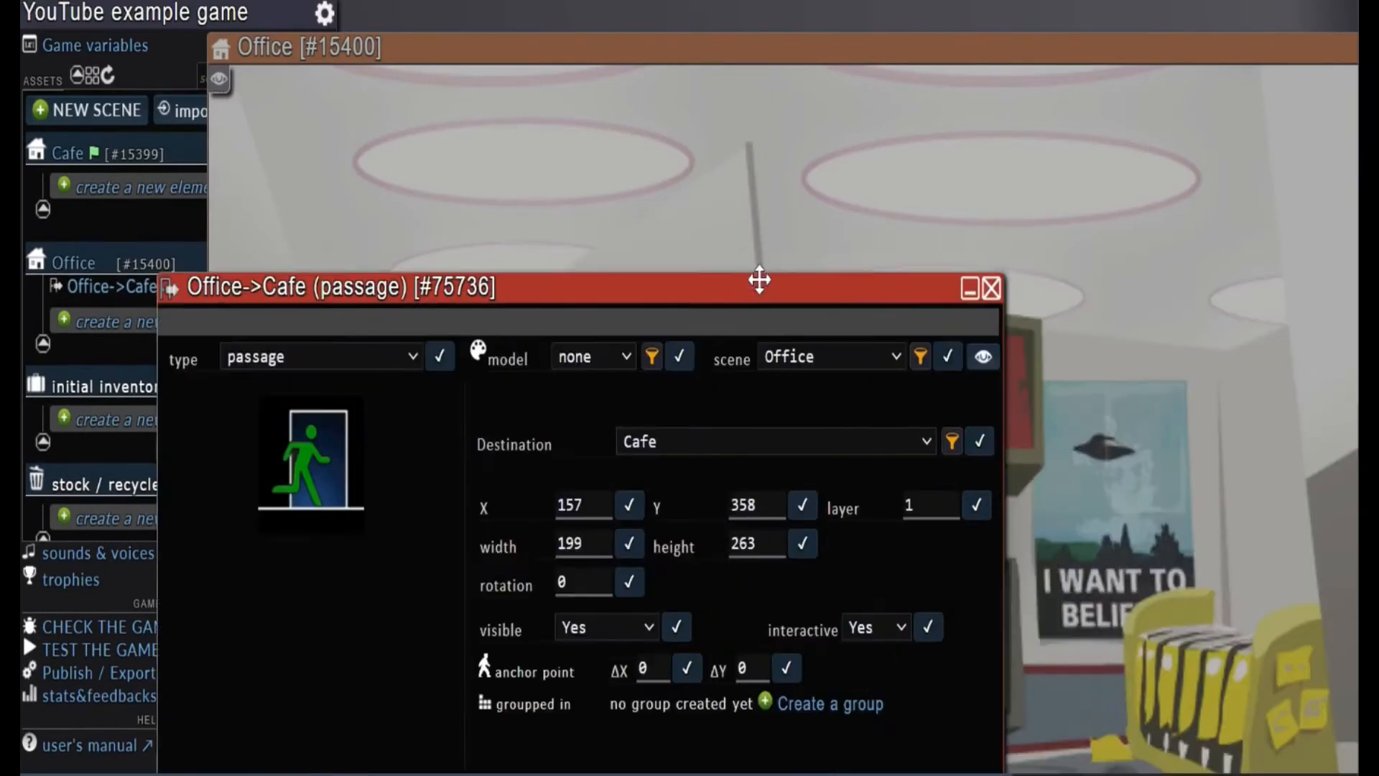
left_click(991, 294)
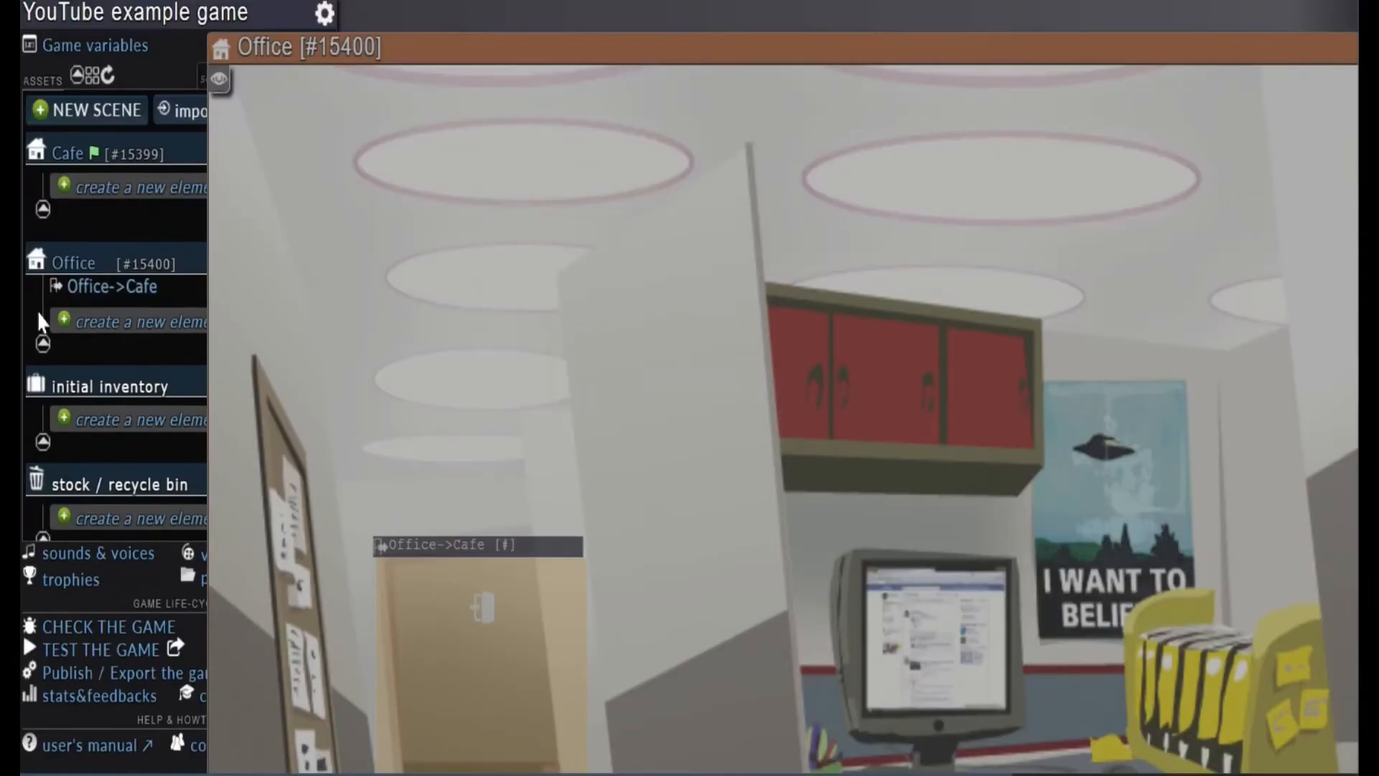
Make Office the starting scene and test the restarted game from its title screen through the door passage
left_click(105, 263)
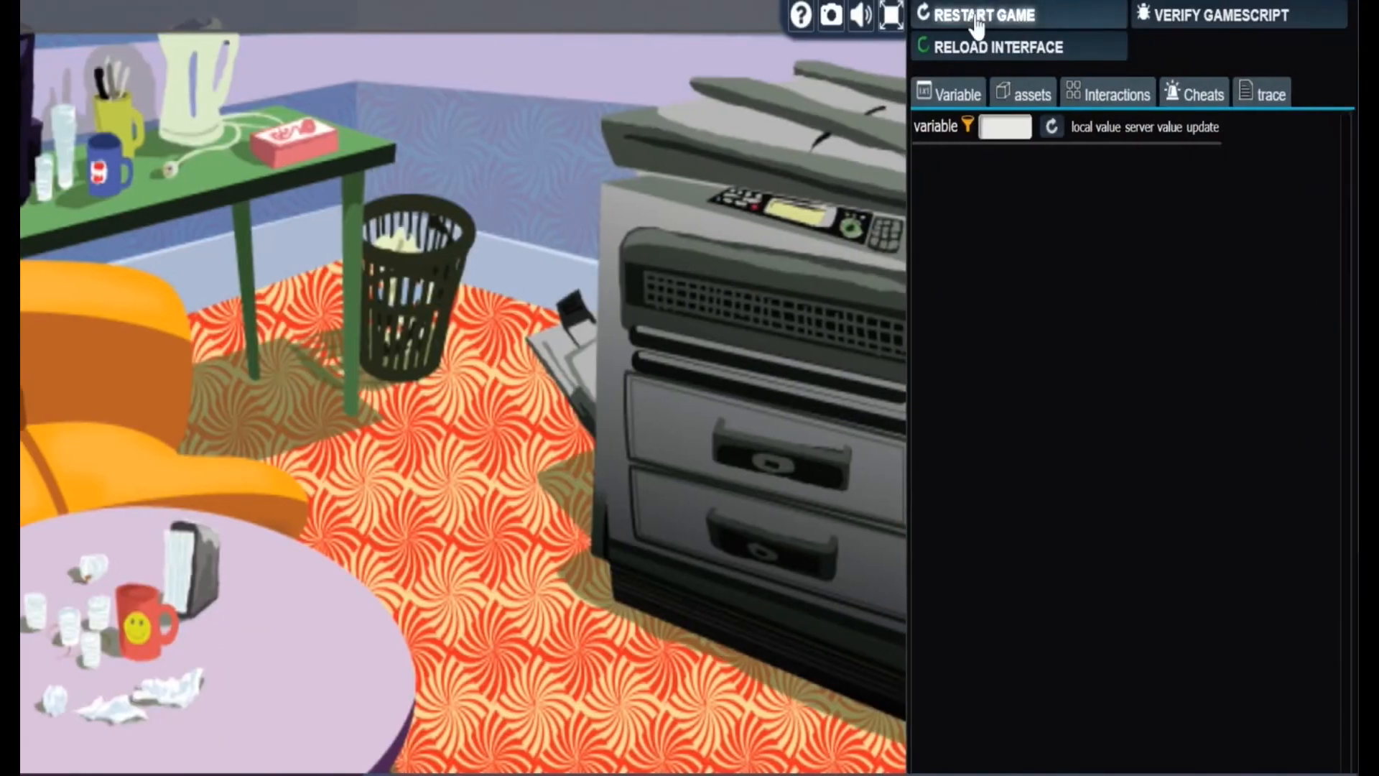
left_click(977, 18)
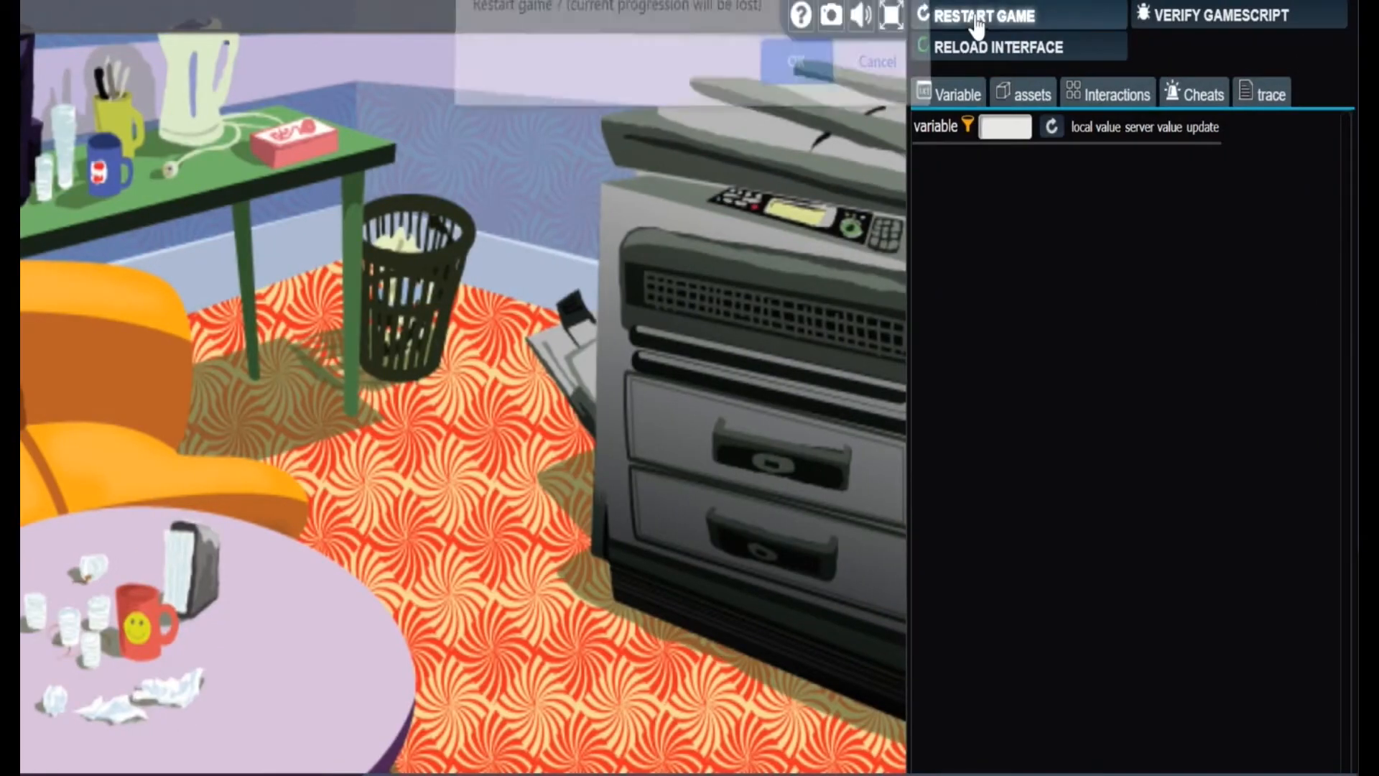
left_click(770, 72)
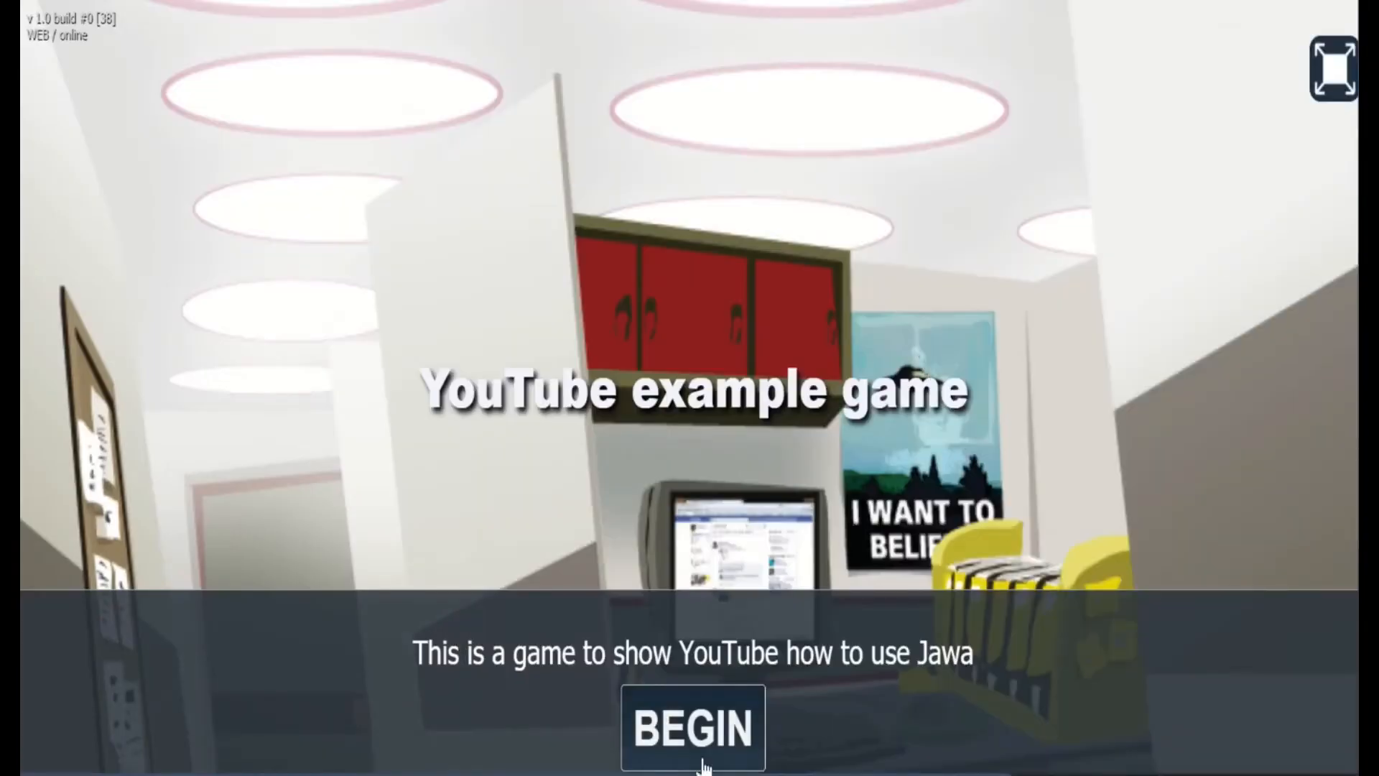
left_click(701, 726)
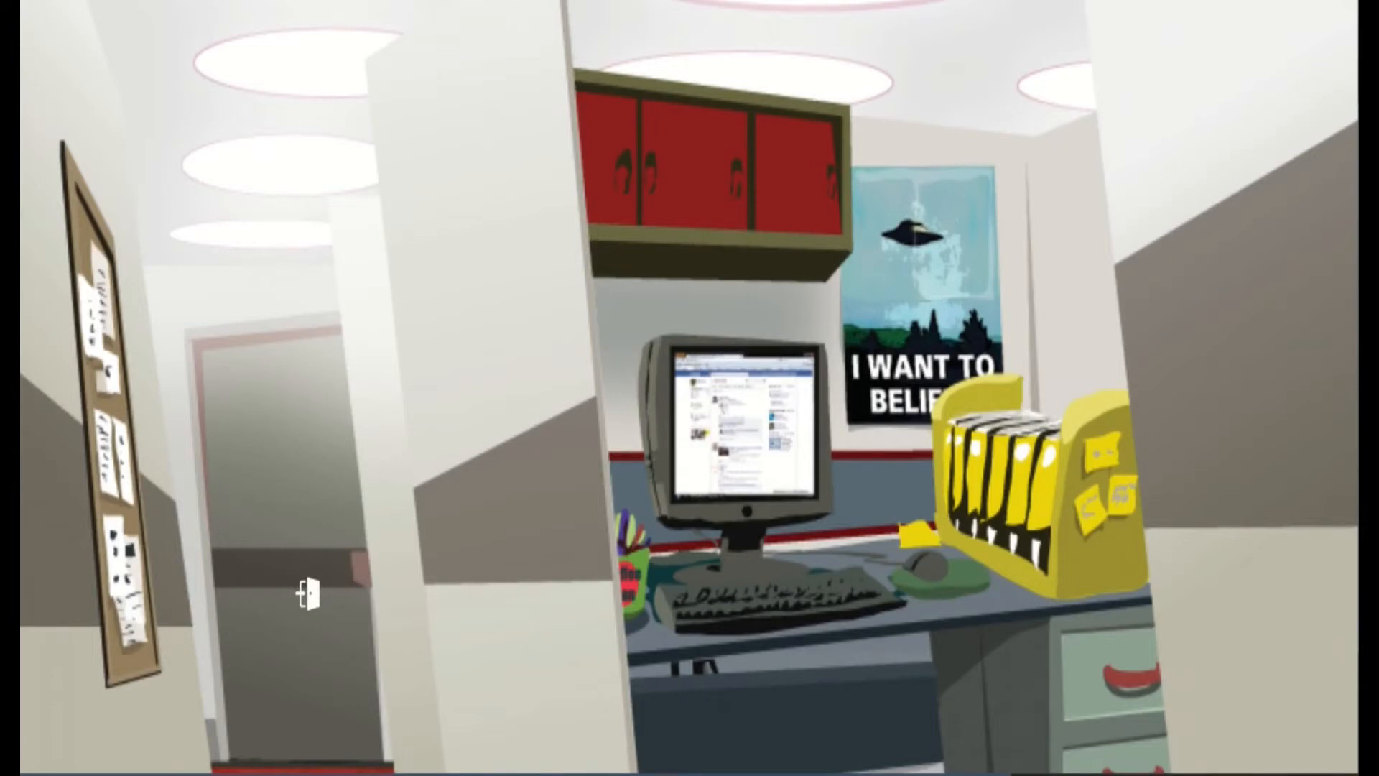
left_click(307, 593)
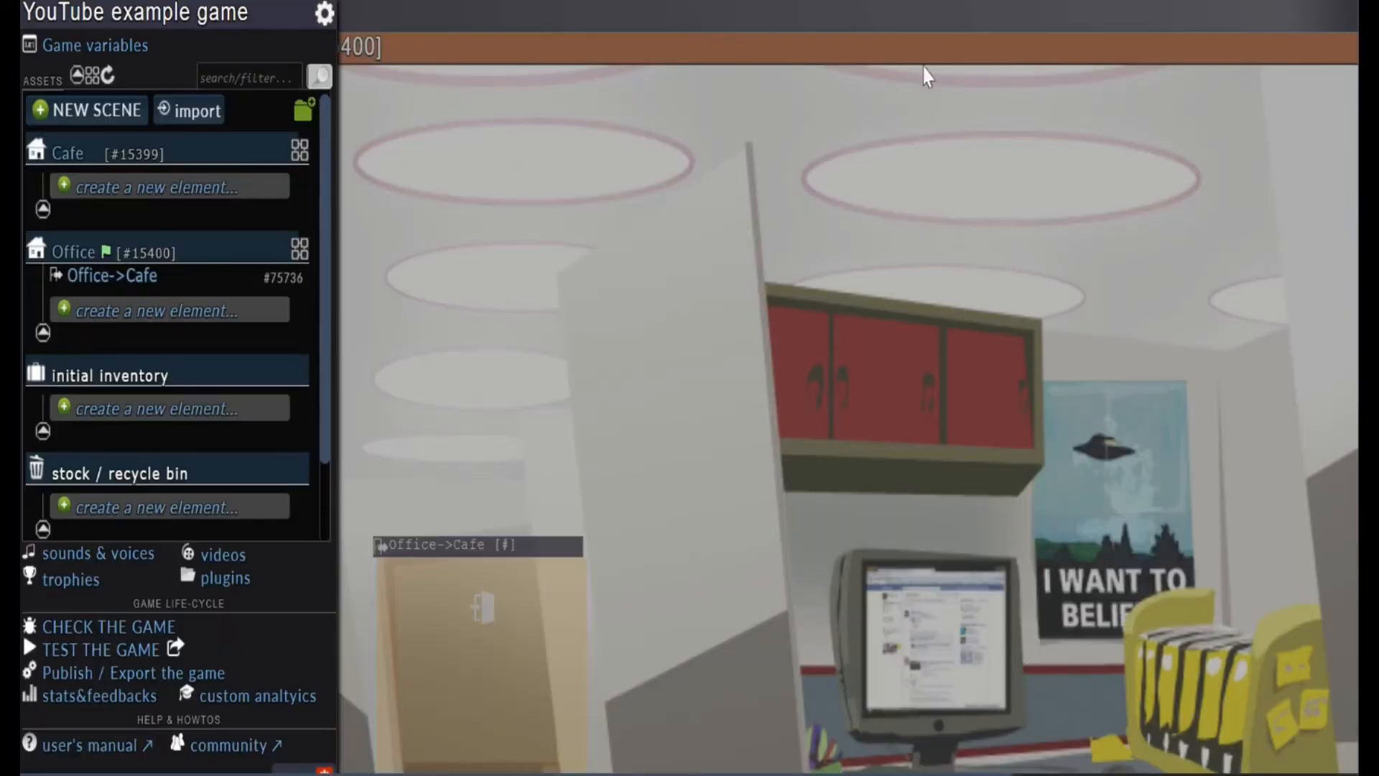
Close the Office scene, create a new element beside the table in the Cafe scene and make it a passage
left_click_drag(933, 57, 455, 91)
left_click(1073, 85)
left_click_drag(1151, 191, 676, 18)
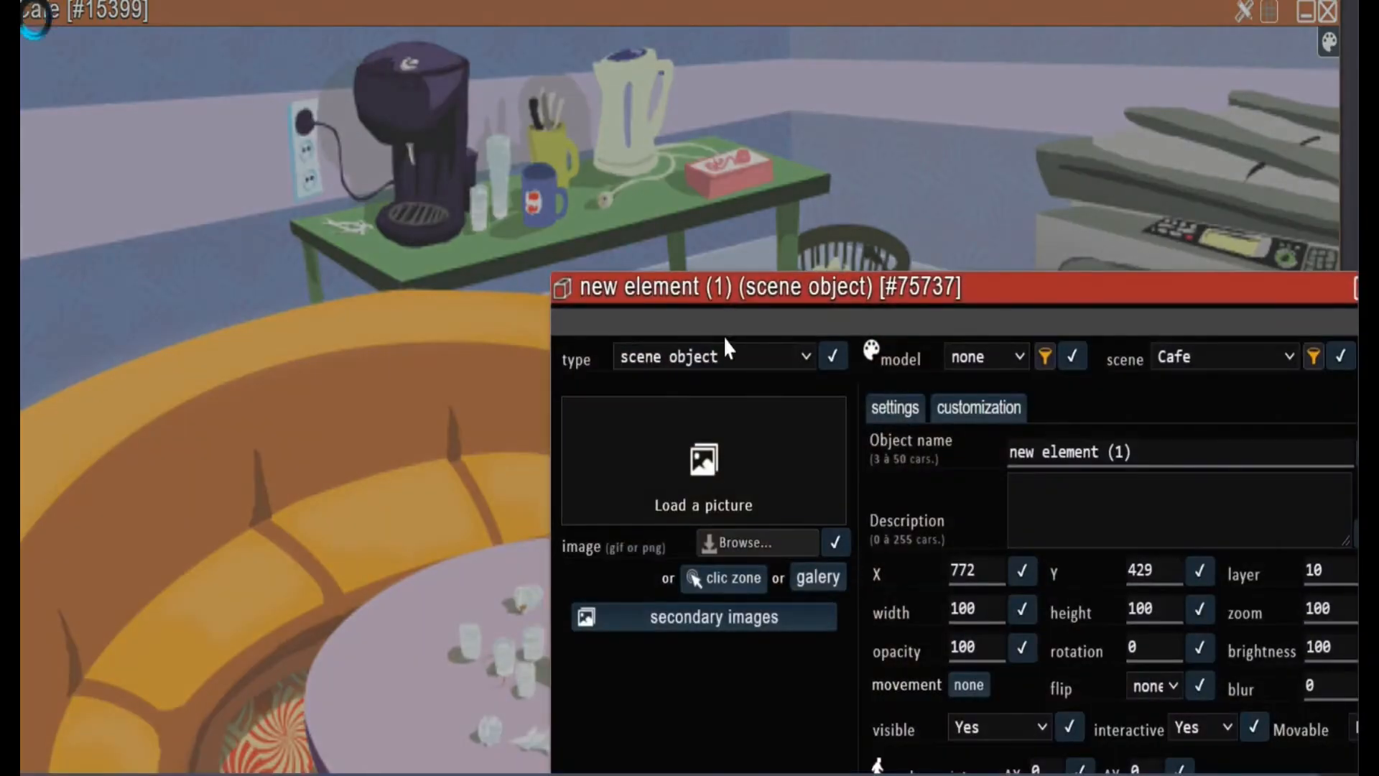
left_click(808, 357)
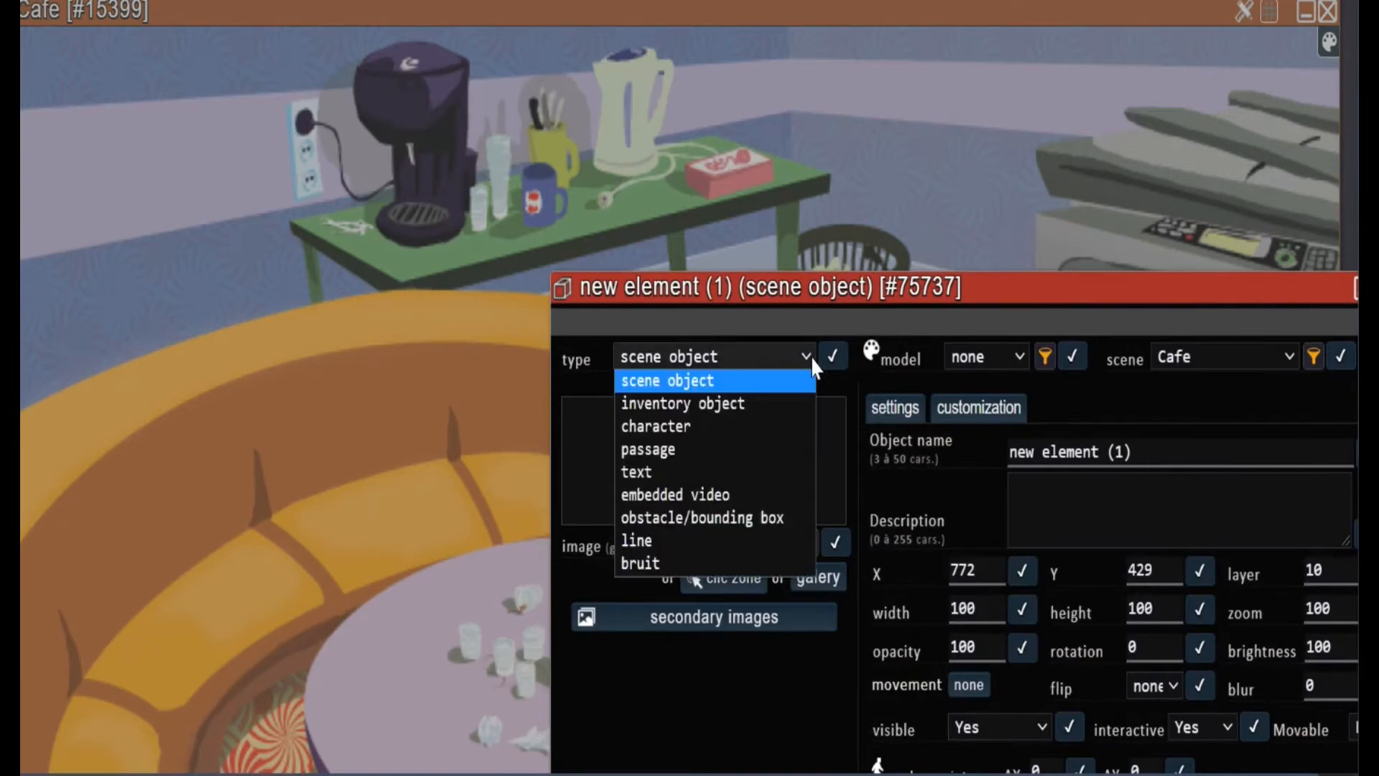
left_click(662, 453)
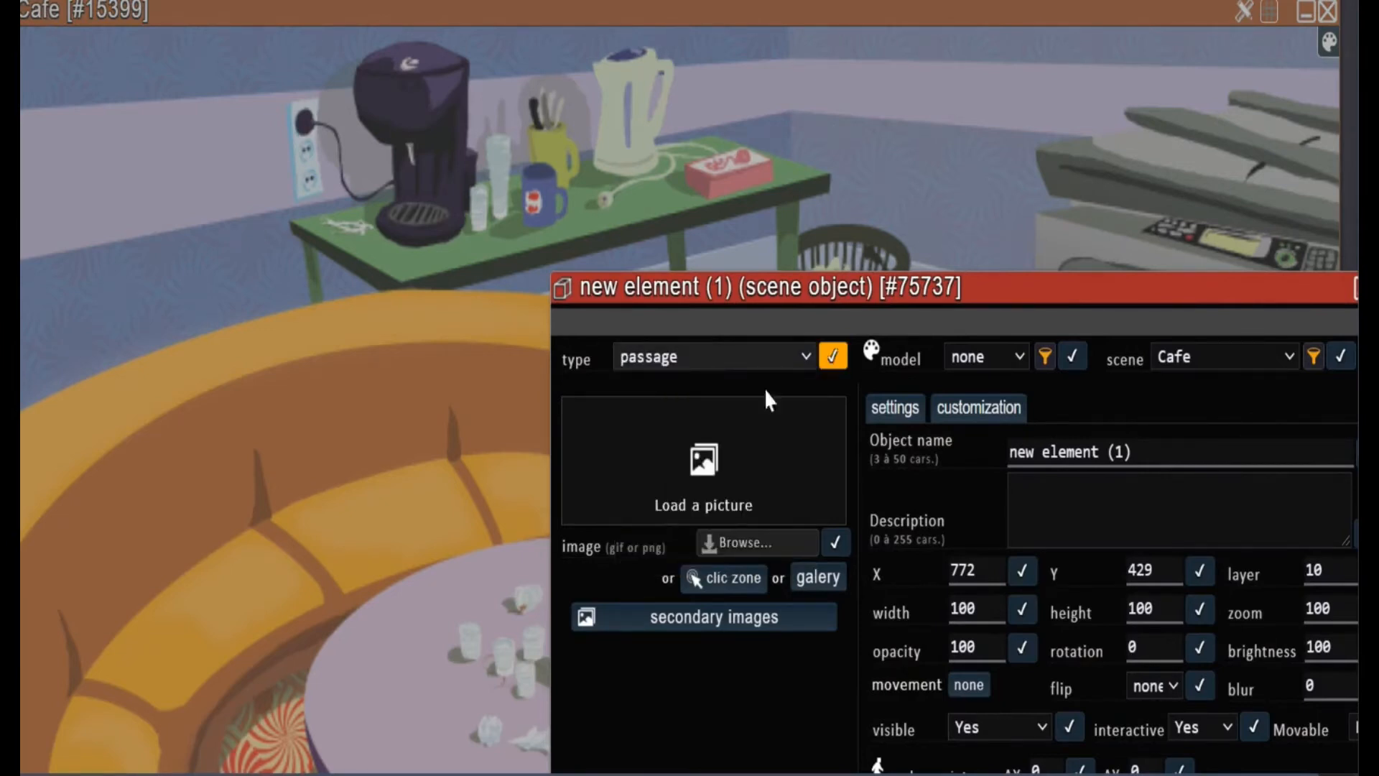
left_click(833, 355)
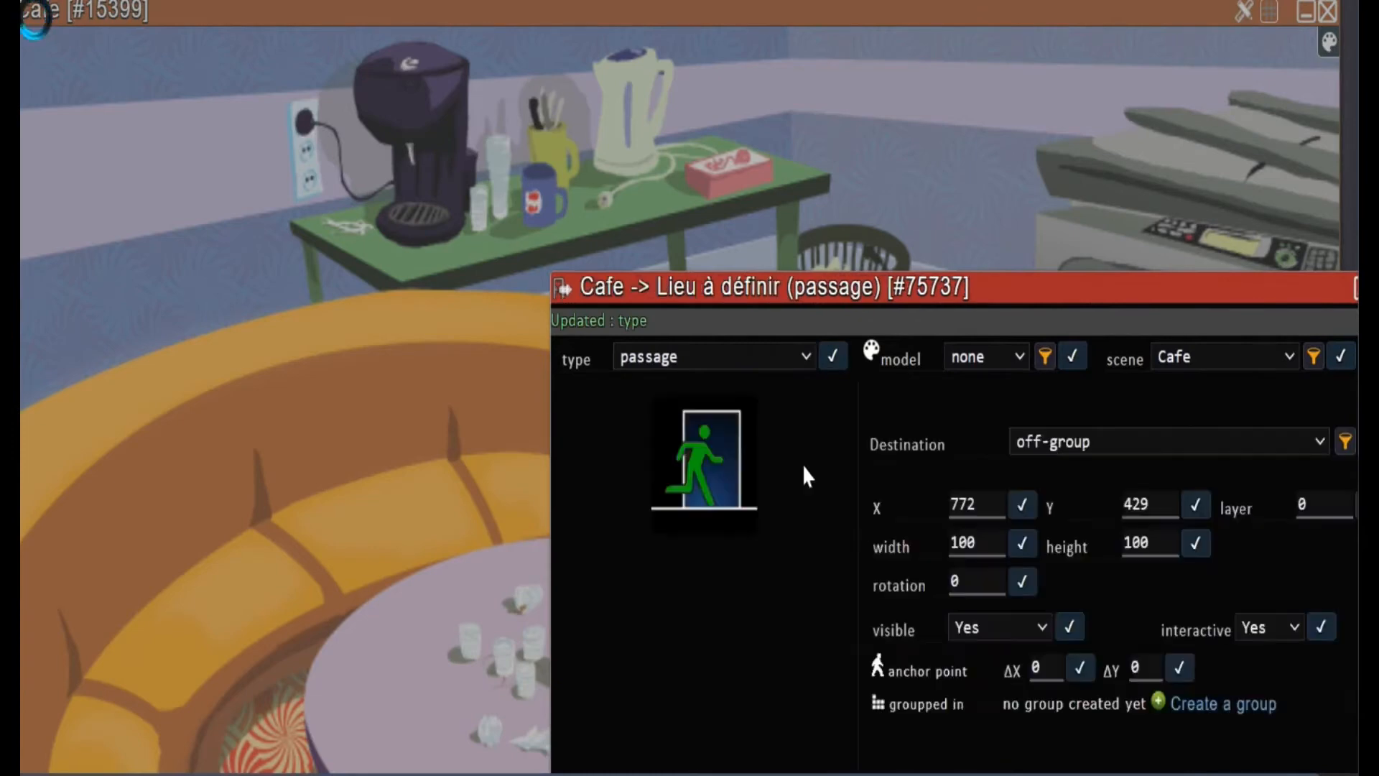
Set the Cafe passage's destination to Office, save it and close the passage window
left_click(1190, 438)
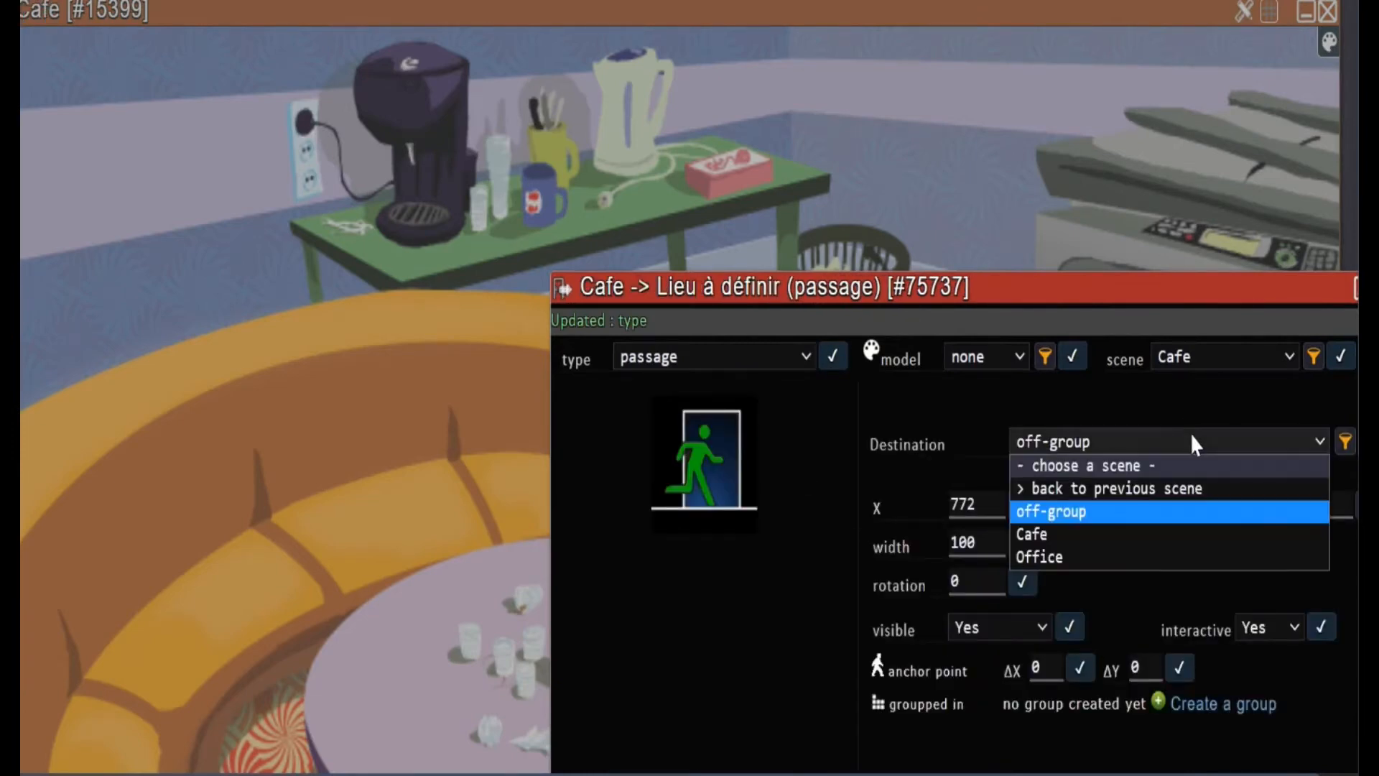
left_click(1177, 554)
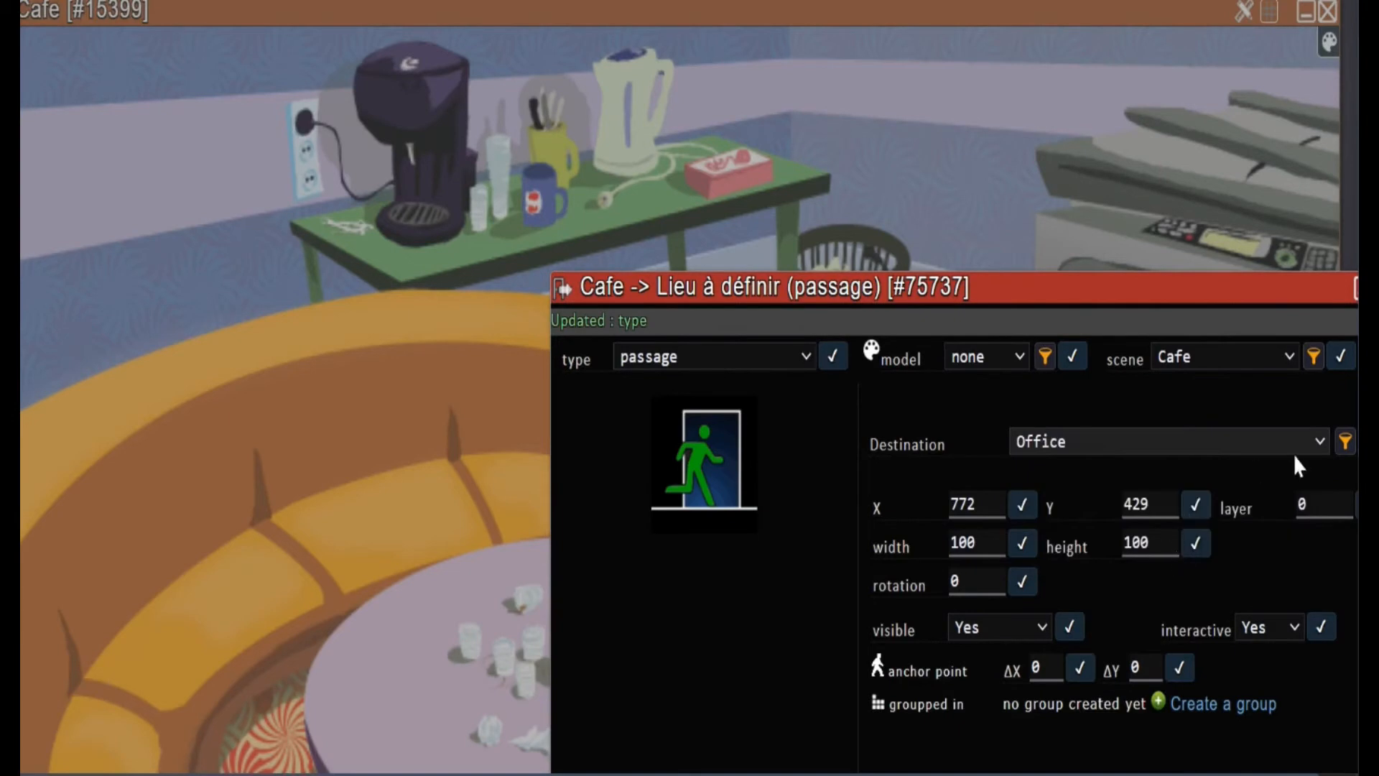
left_click_drag(1149, 281, 743, 240)
left_click(966, 400)
left_click(977, 246)
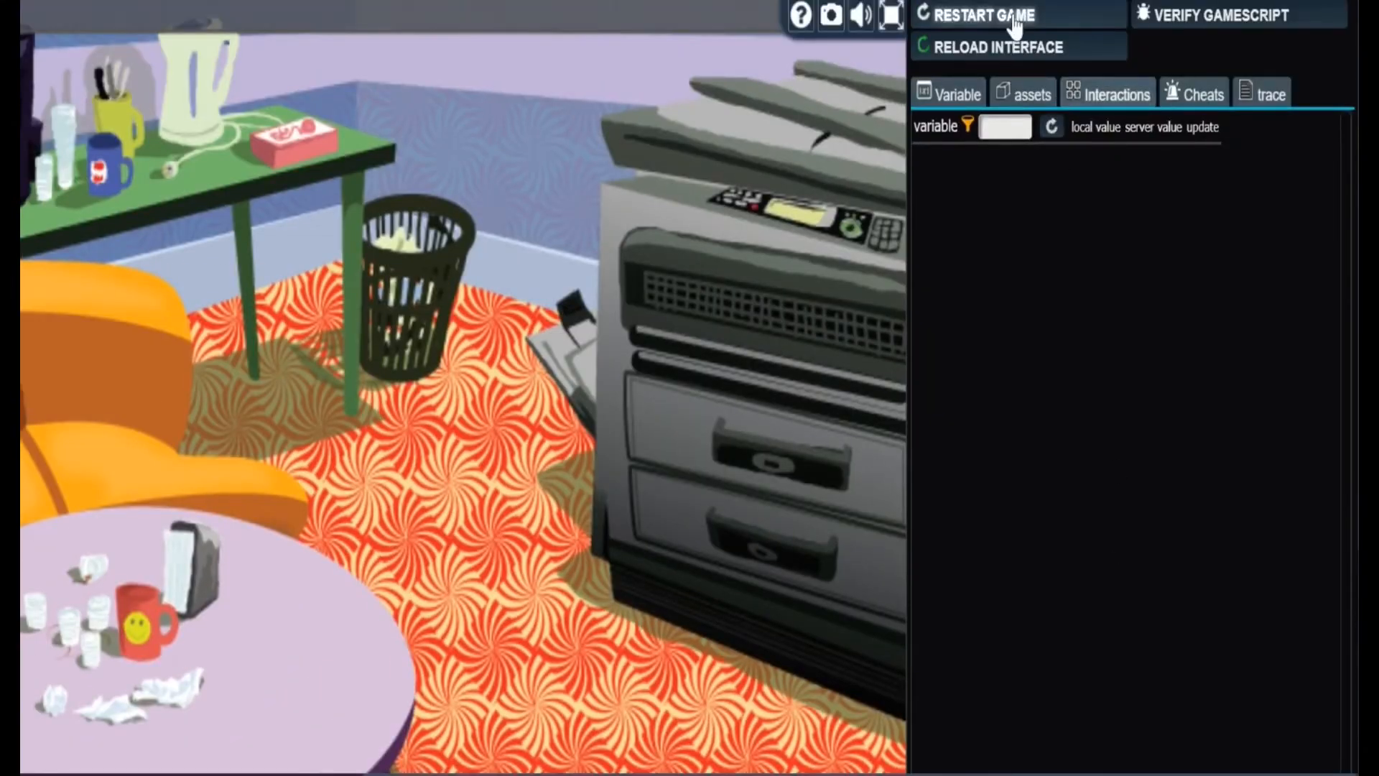
Restart the game test, begin it and go from the Office to the Cafe and back through the two passages
left_click(1012, 15)
left_click(809, 62)
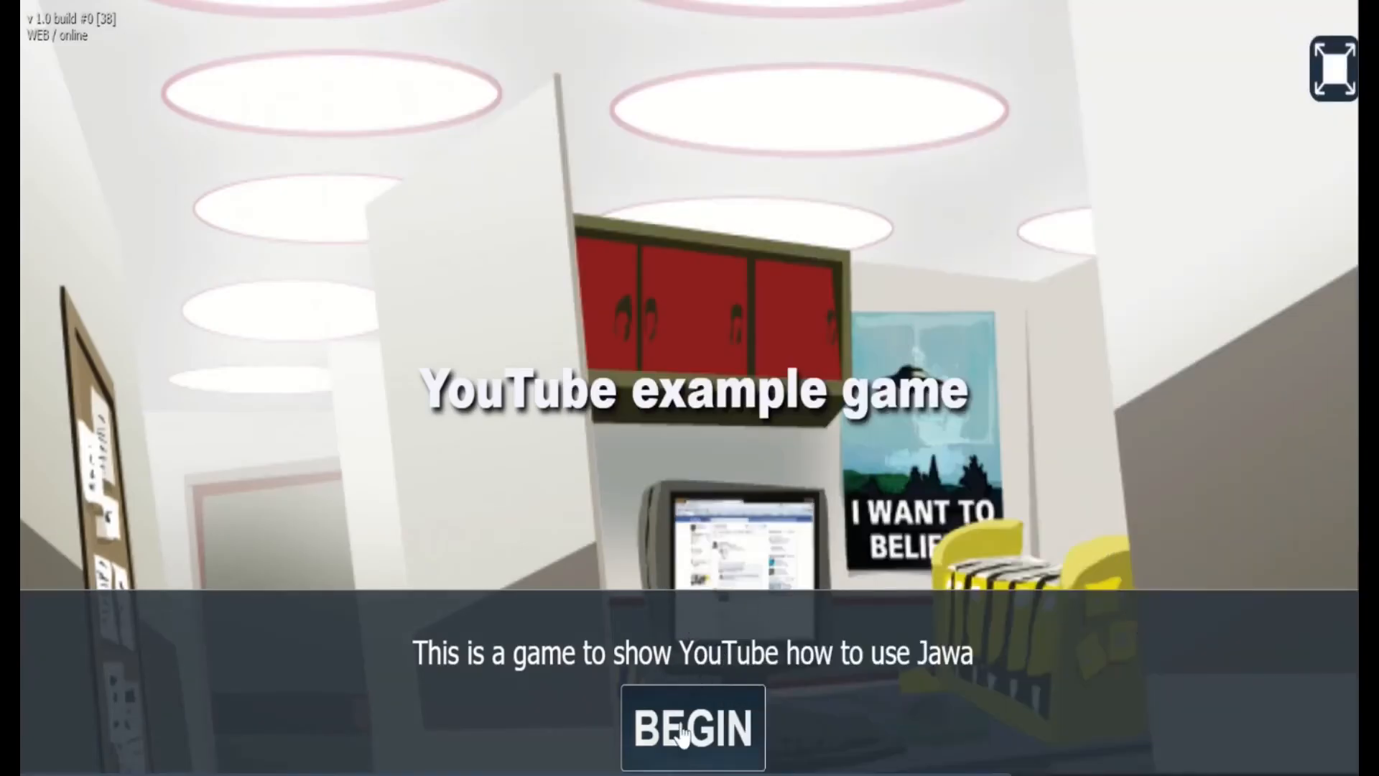
left_click(679, 732)
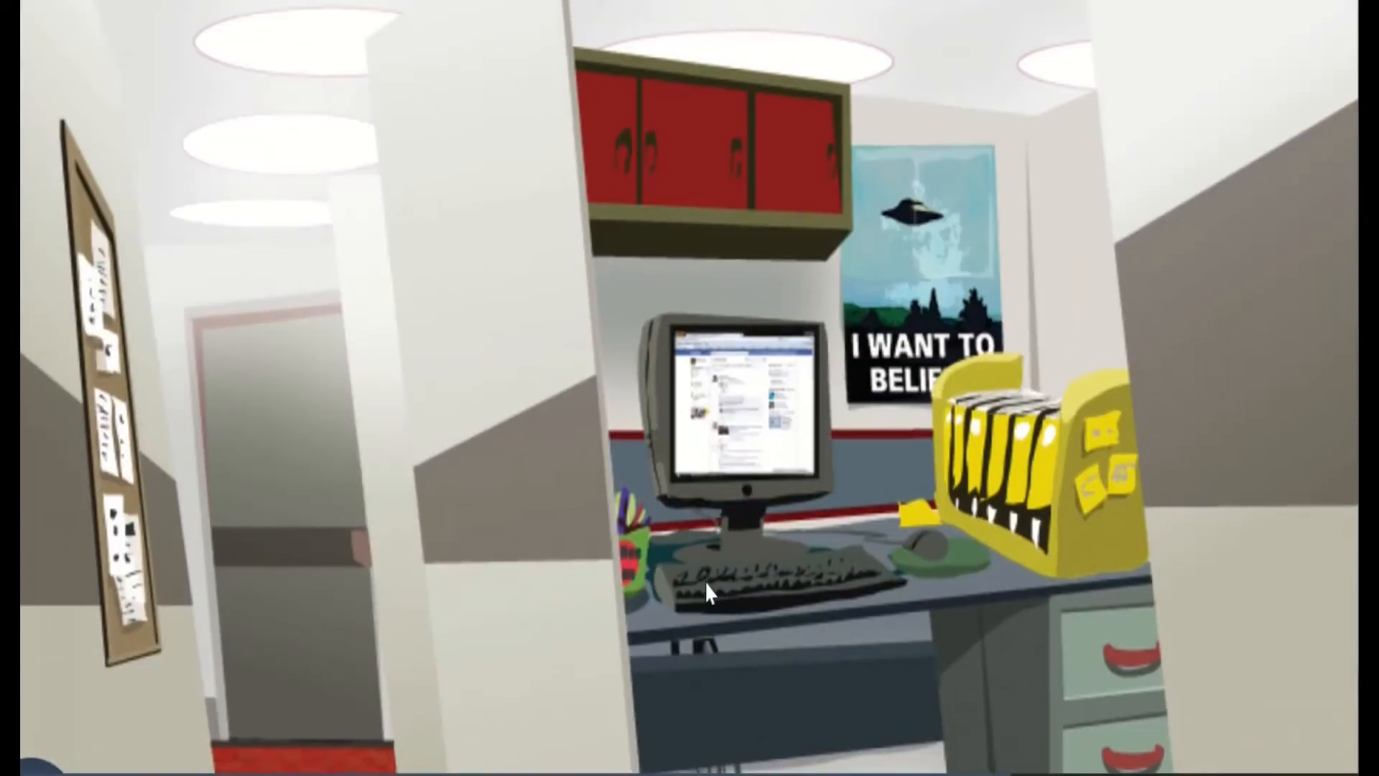
left_click(346, 589)
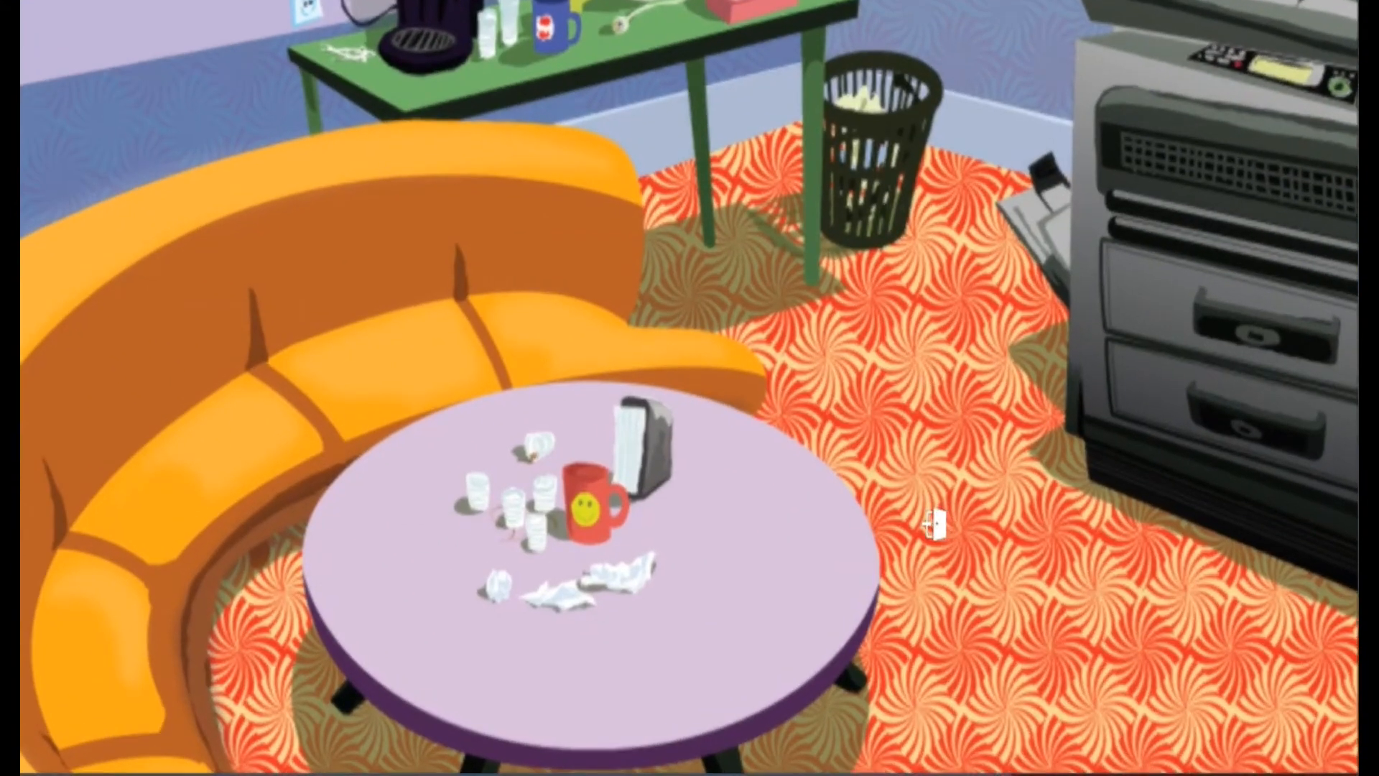
left_click(934, 524)
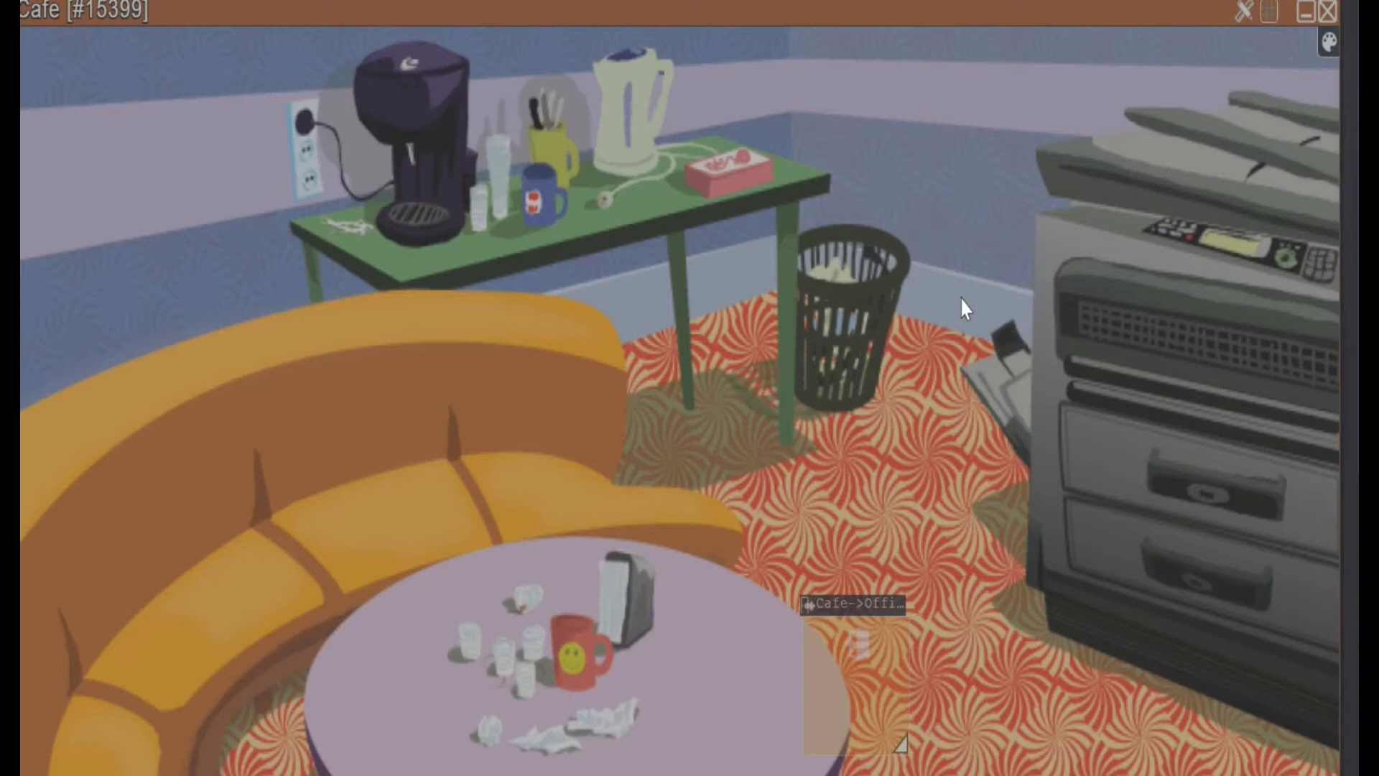
Move the Cafe-to-Office passage to the scene's right edge over the photocopier and stretch it down the scene's height
left_click_drag(881, 610, 593, 140)
left_click_drag(976, 249, 1275, 34)
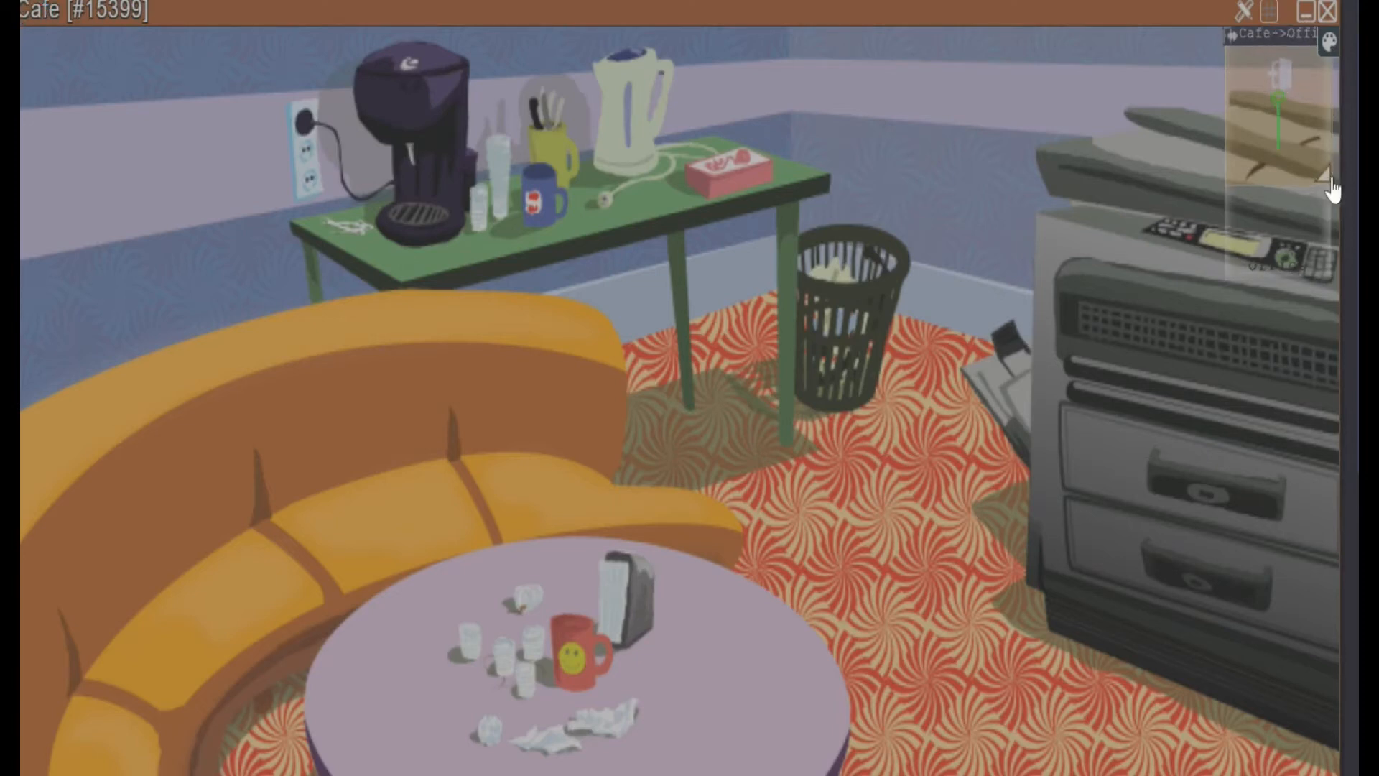
mouse_move(1317, 175)
left_mouse_down()
mouse_move(1317, 591)
mouse_move(1340, 772)
left_mouse_up()
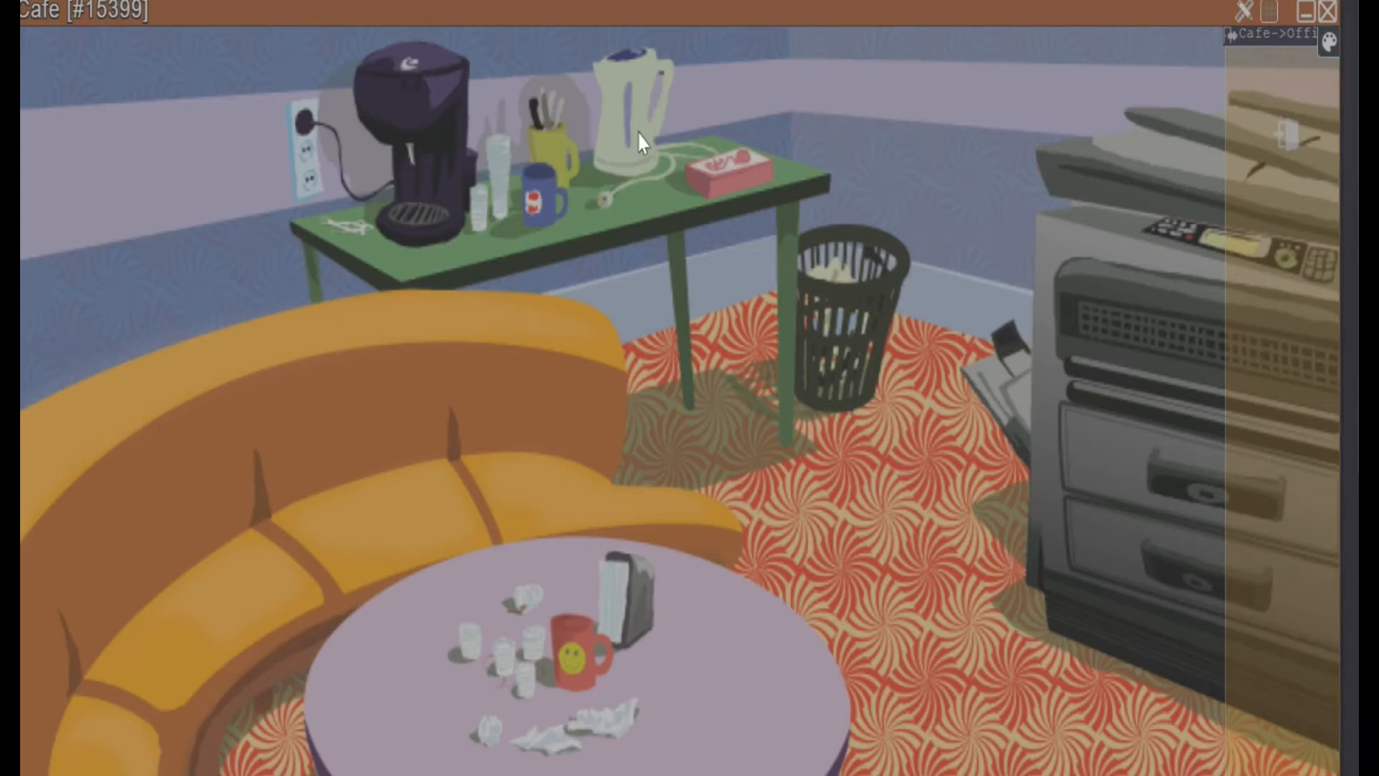
Create a new element over the coffee machine in the Cafe scene and save its name as Coffee Machine
left_click(433, 145)
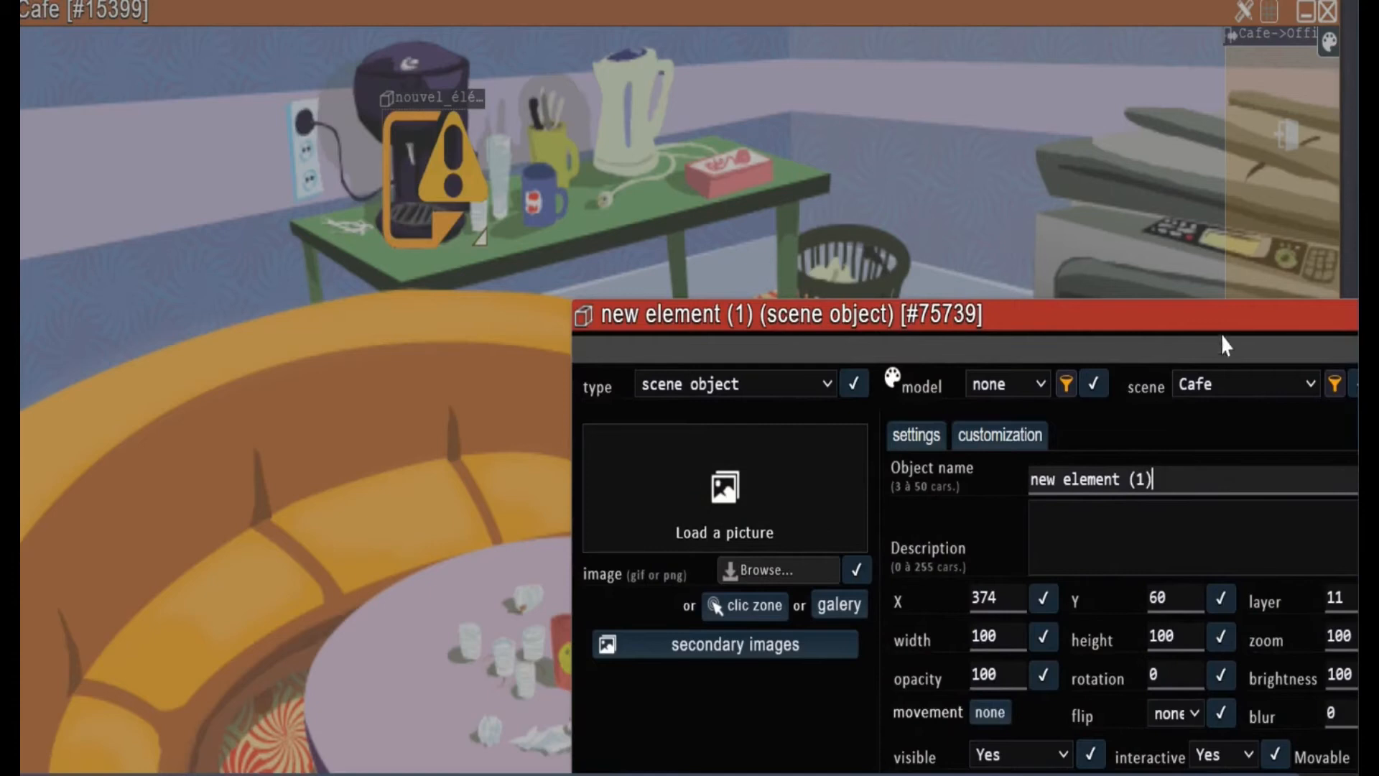
left_click_drag(1237, 307, 1011, 87)
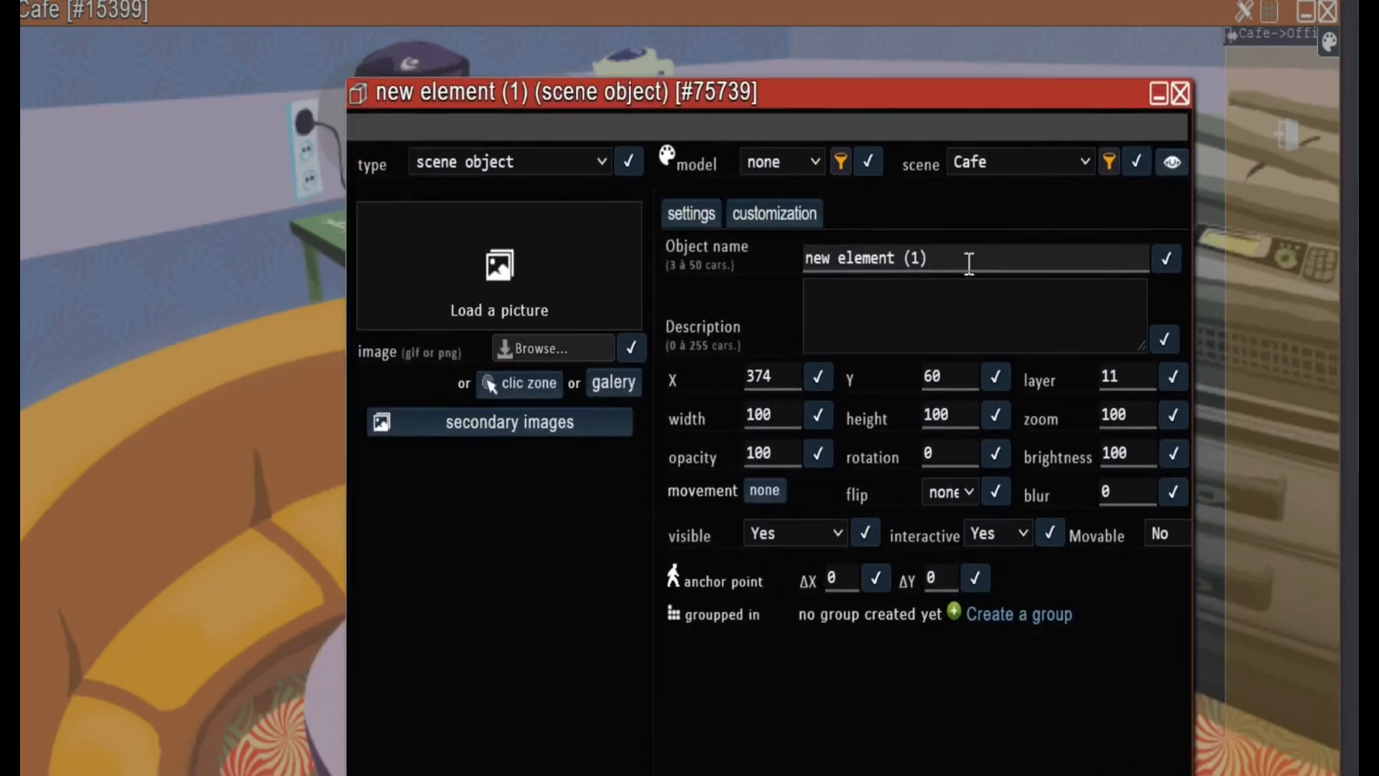
triple_click(969, 263)
type("co")
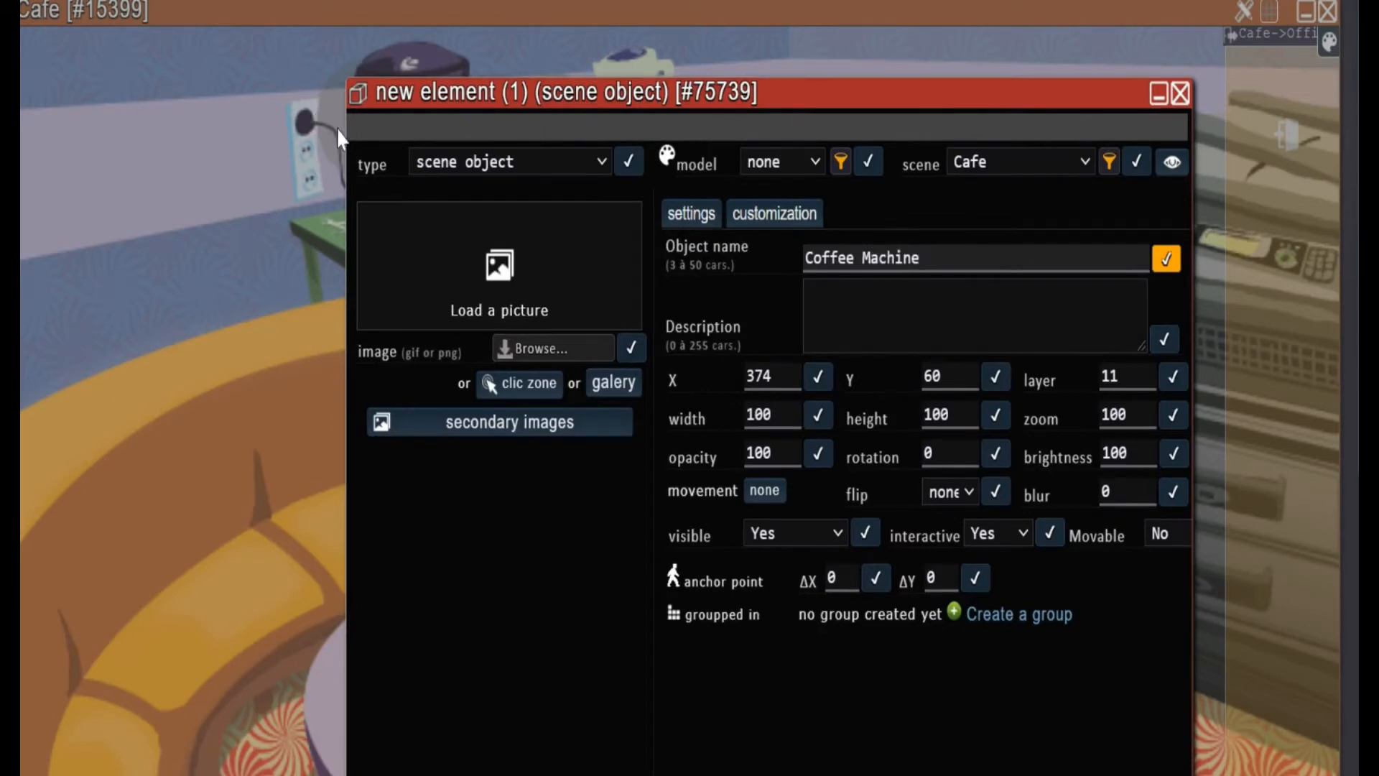
left_click(1166, 260)
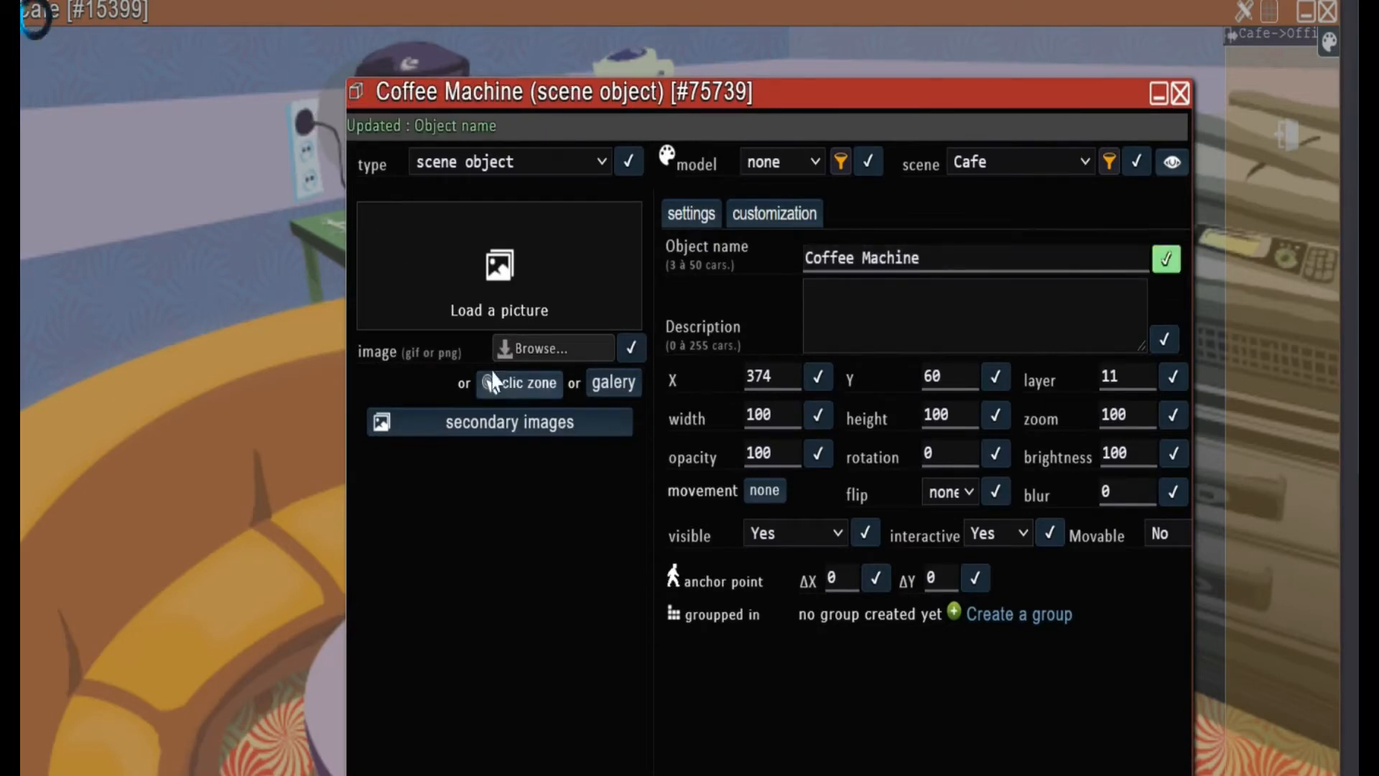
Make the Coffee Machine object a click zone and fit it over the drawn machine at about 115 x 144 px
left_click(543, 397)
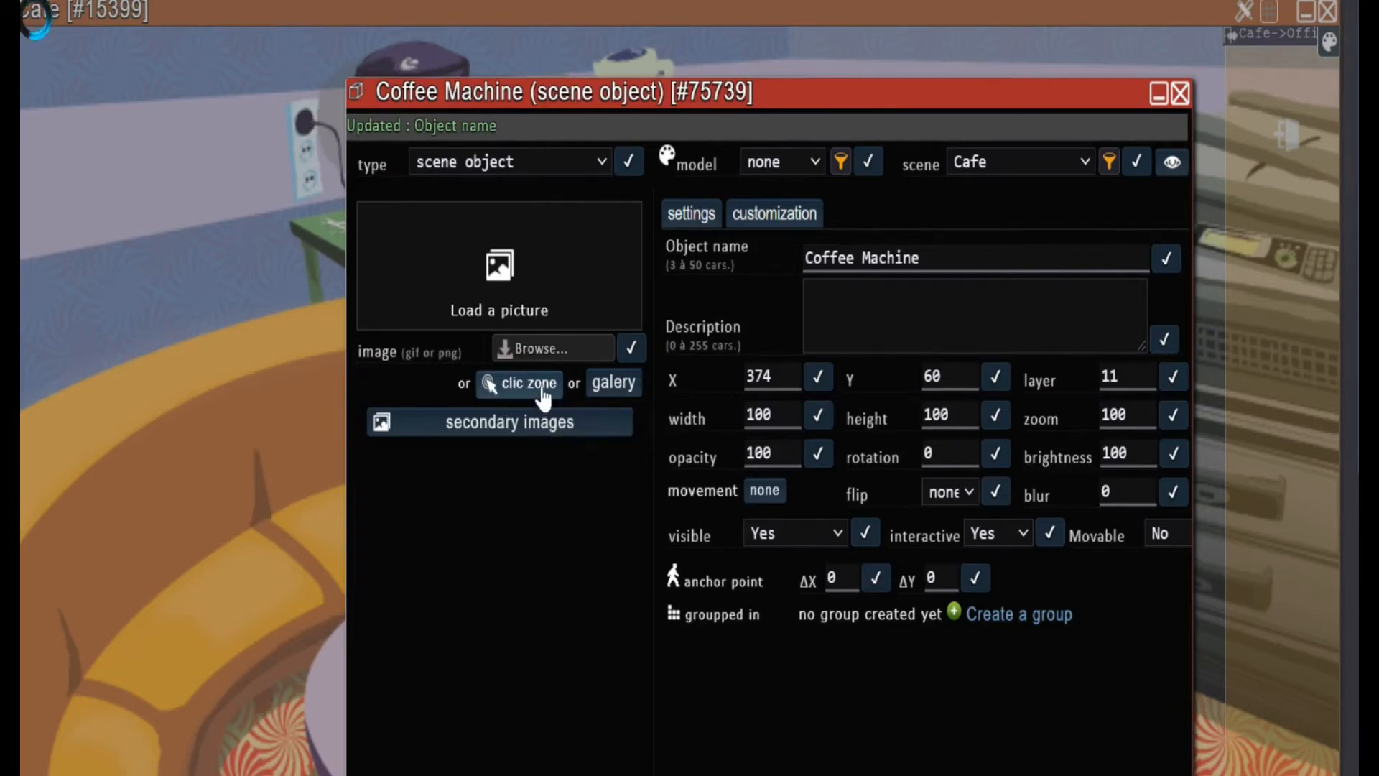
left_click(1180, 94)
left_click_drag(477, 92, 446, 55)
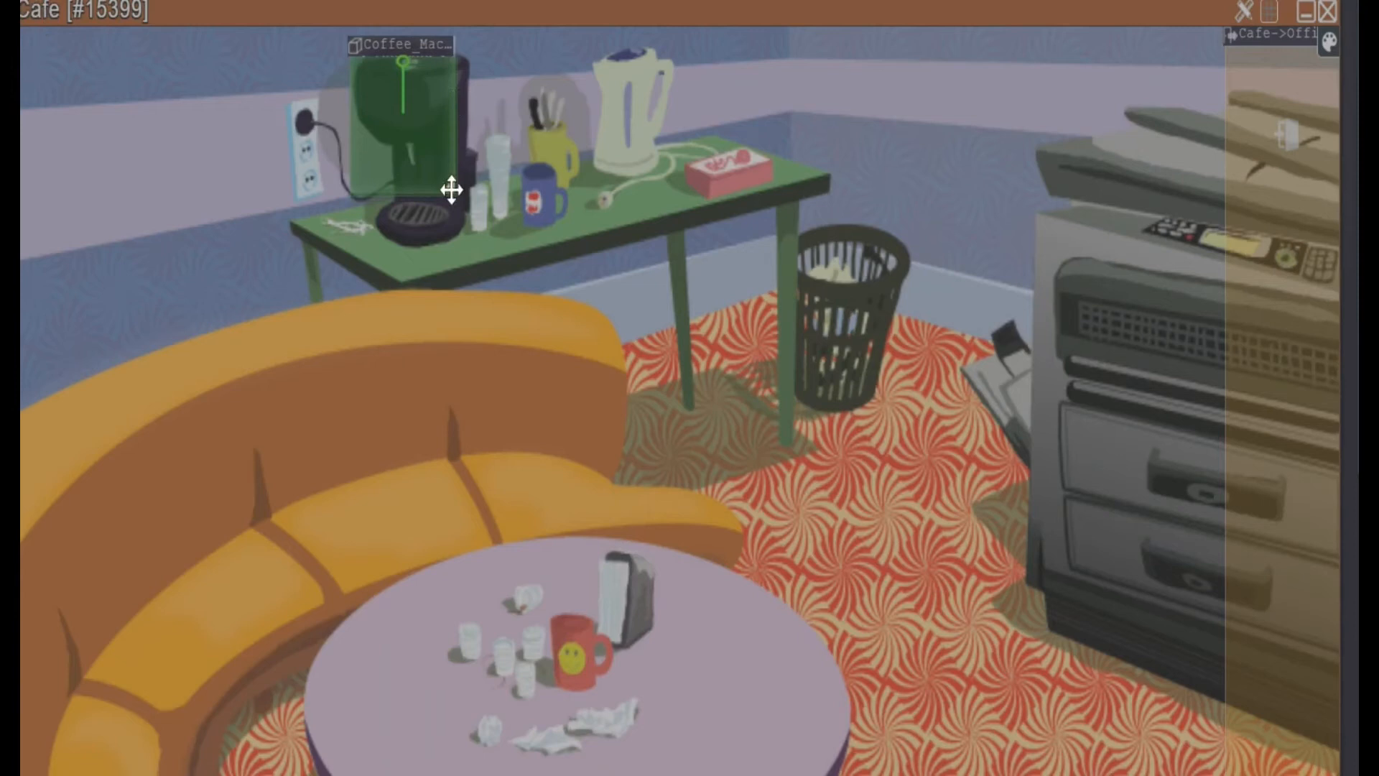
left_click_drag(451, 190, 467, 240)
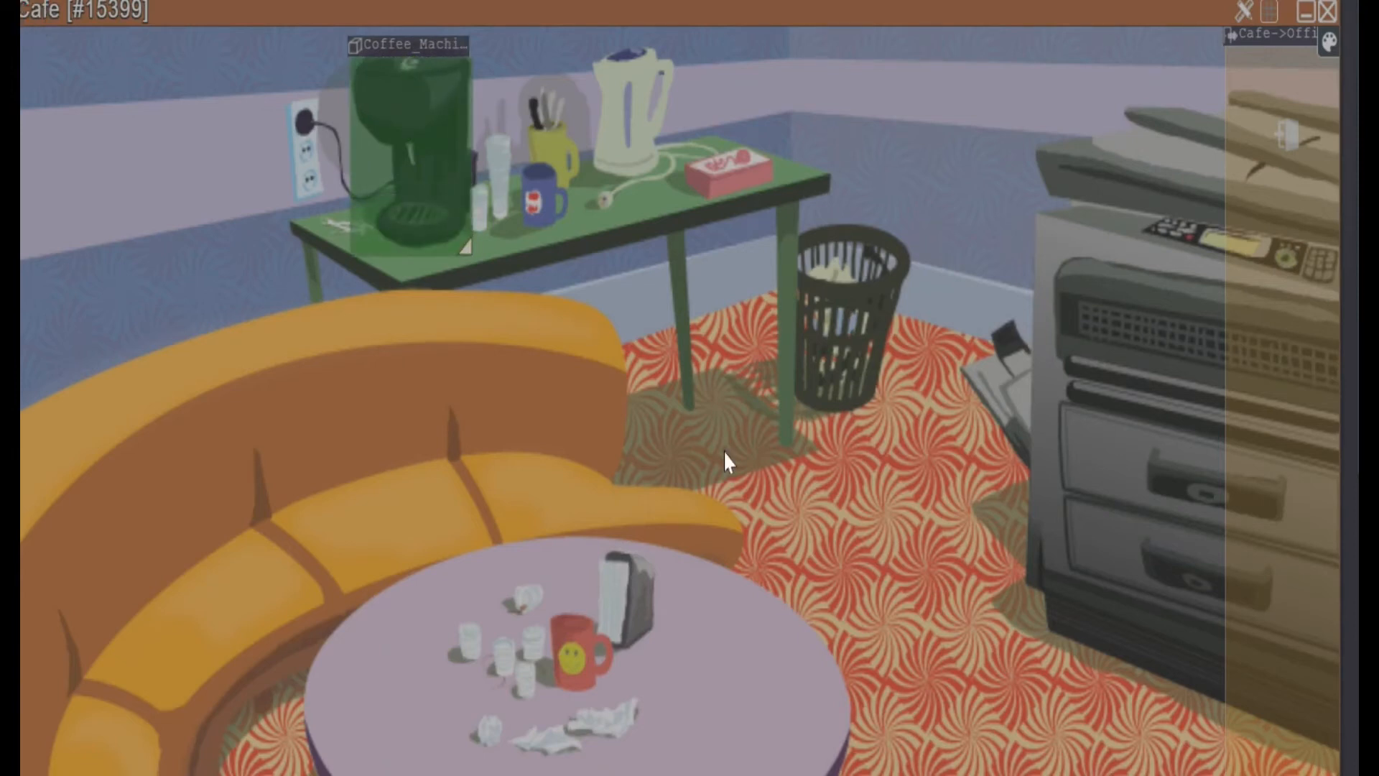
Add a new touch/click interaction to the Coffee Machine object
left_click(440, 218)
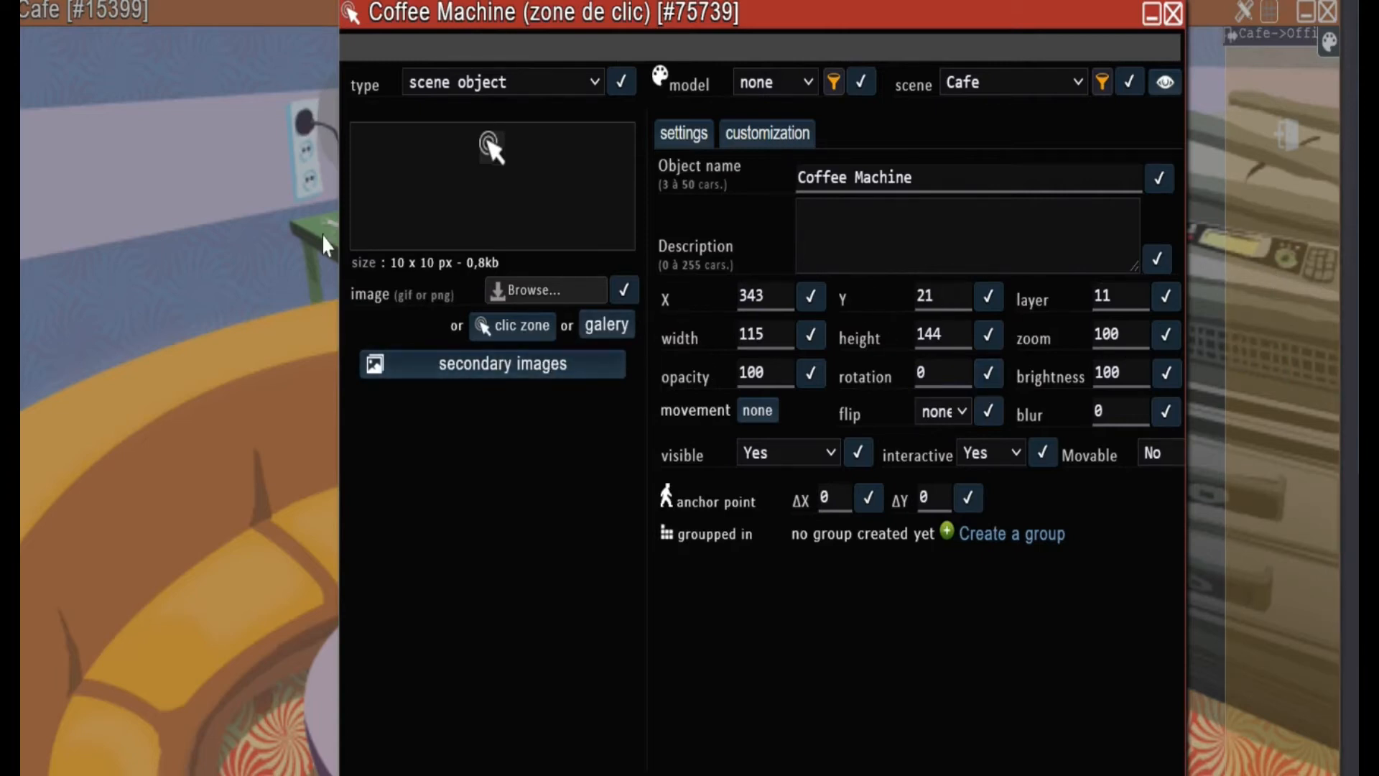
scroll(1031, 594, "down", 1)
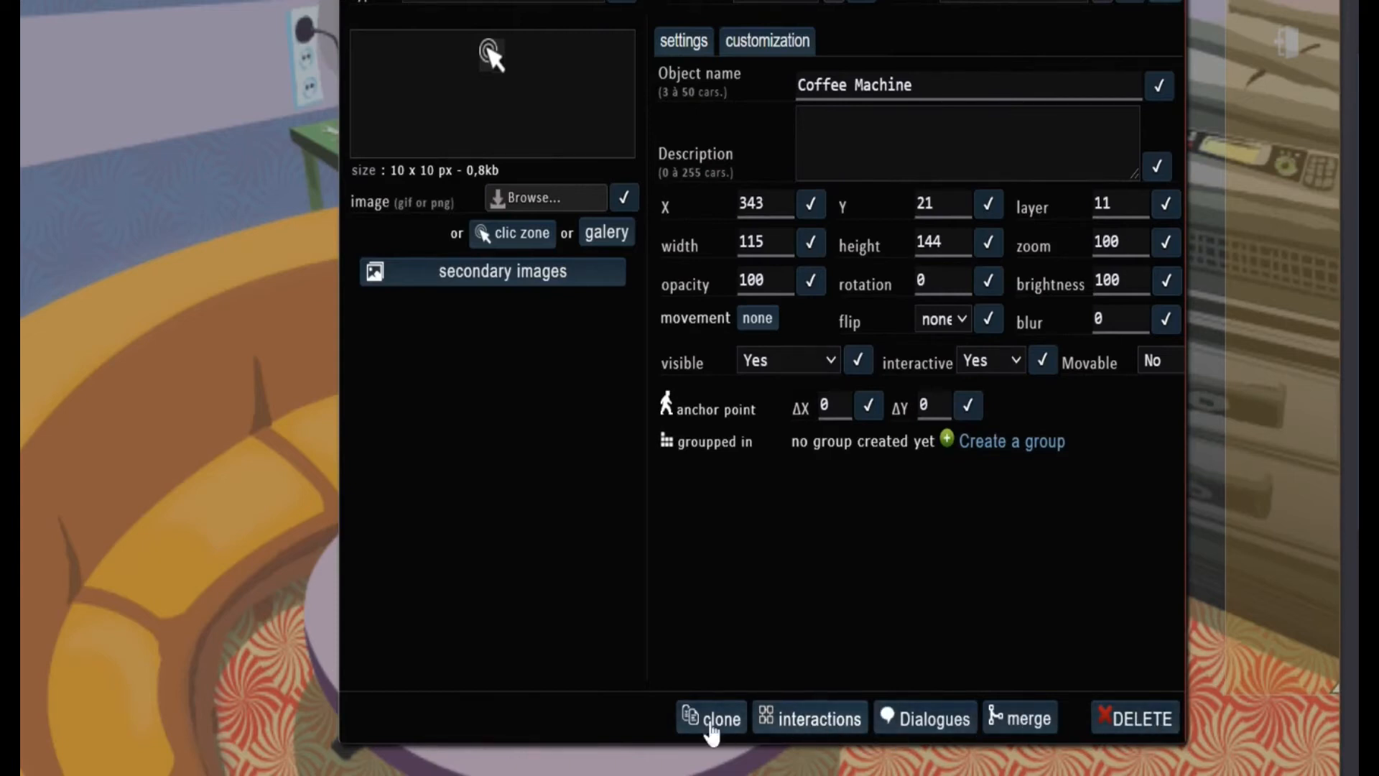
left_click(830, 721)
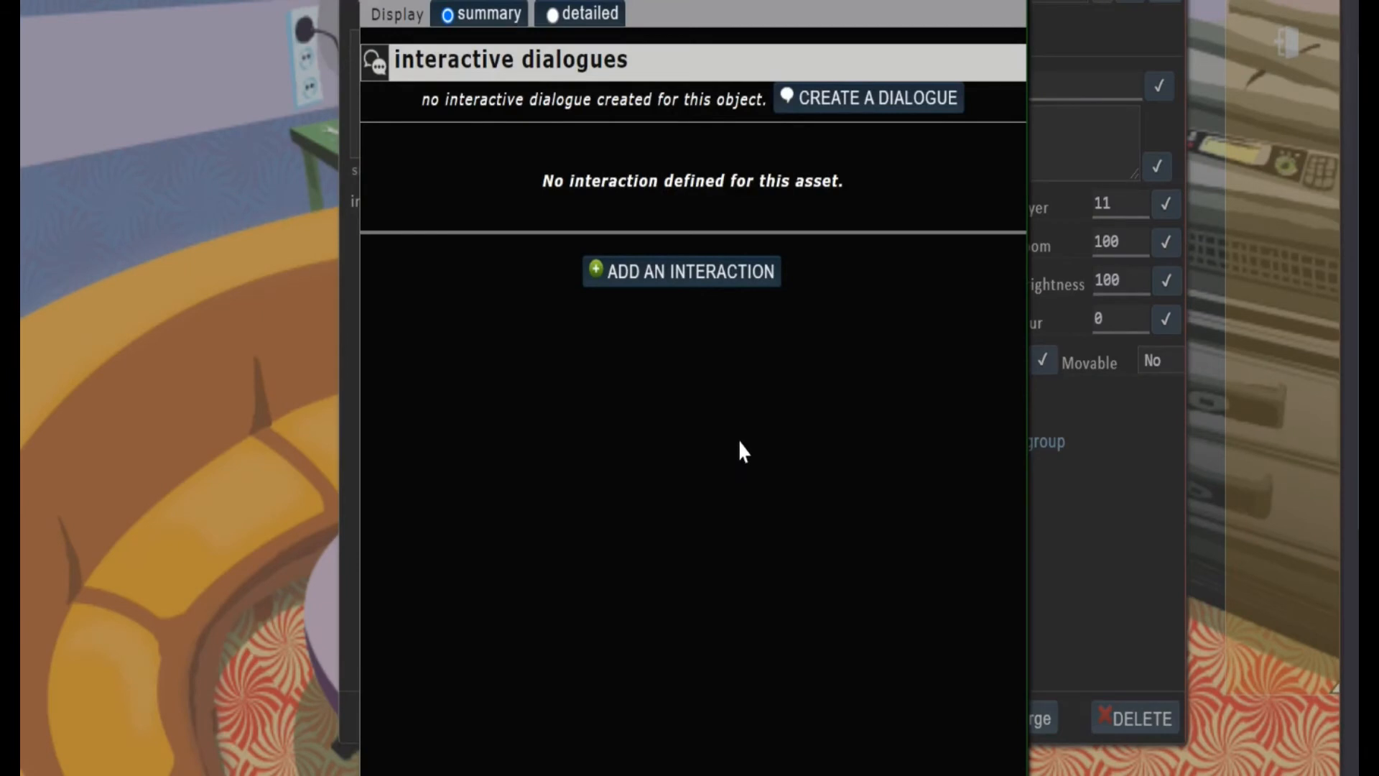
left_click(664, 277)
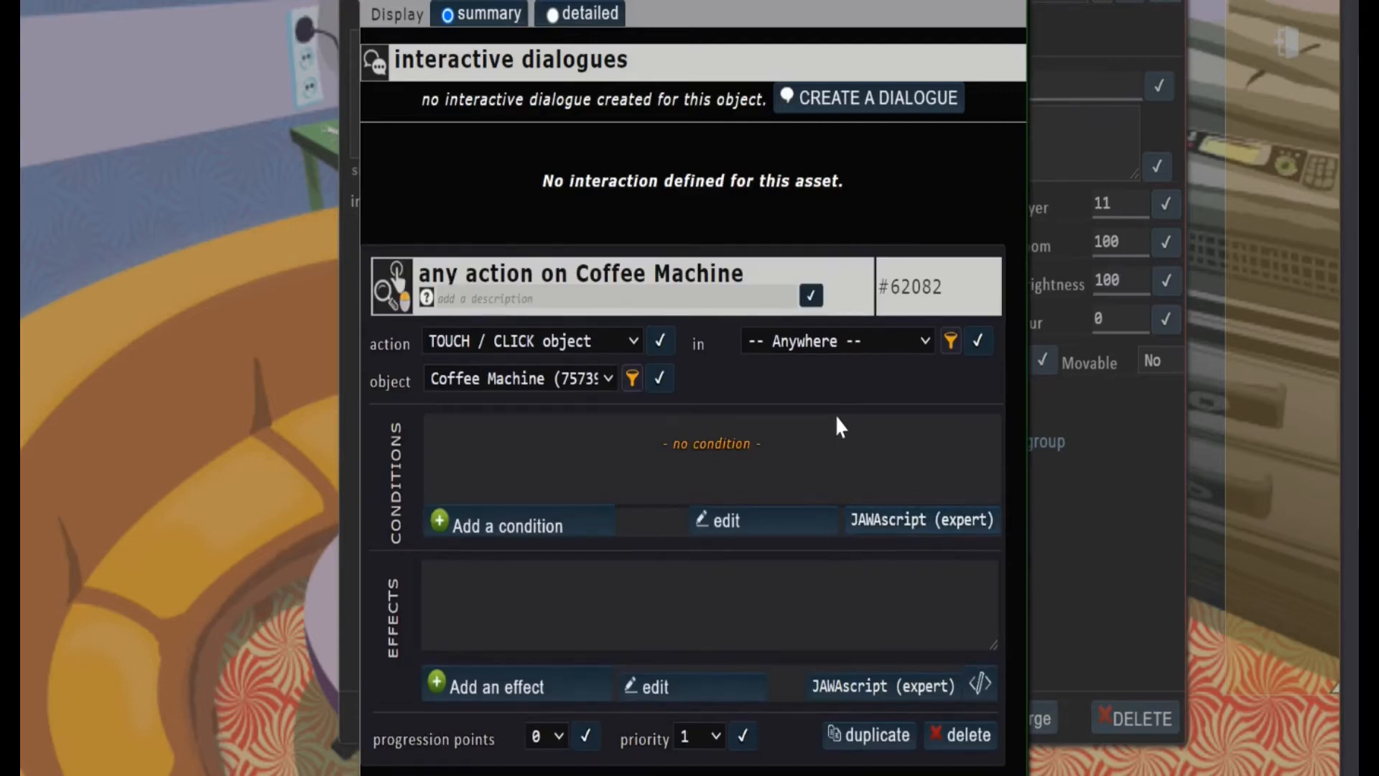
Add an effect showing the message "It is a coffee machine" to the interaction and close the Coffee Machine windows
scroll(837, 431, "down", 2)
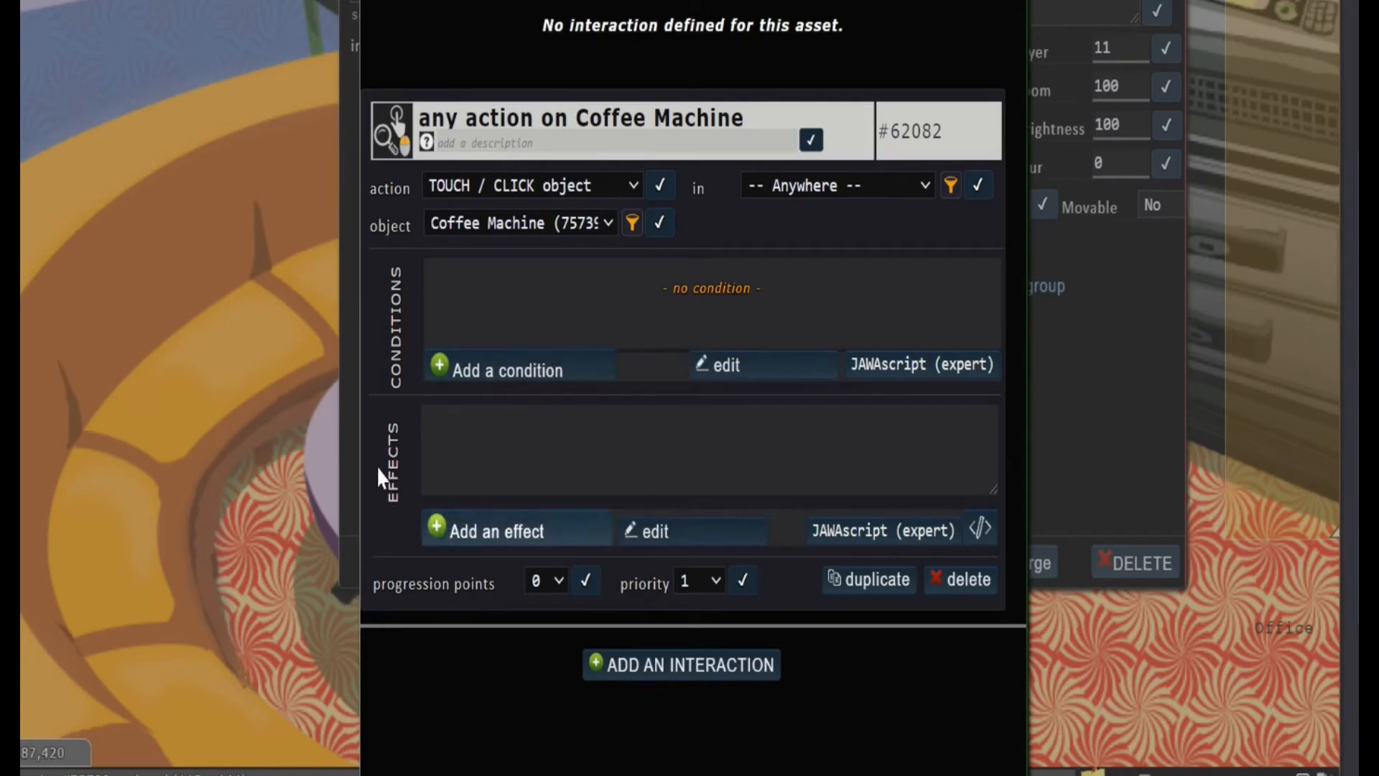
left_click(505, 537)
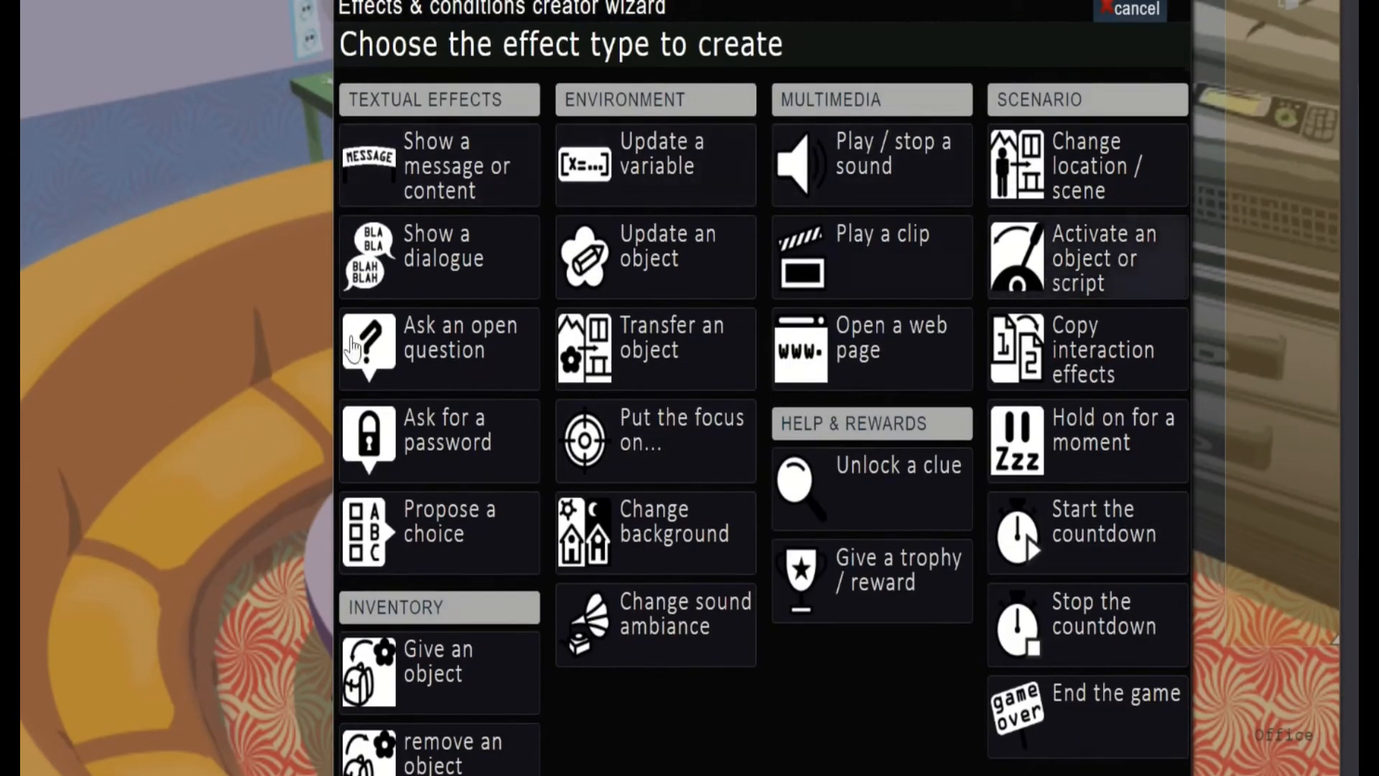
scroll(1054, 557, "down", 3)
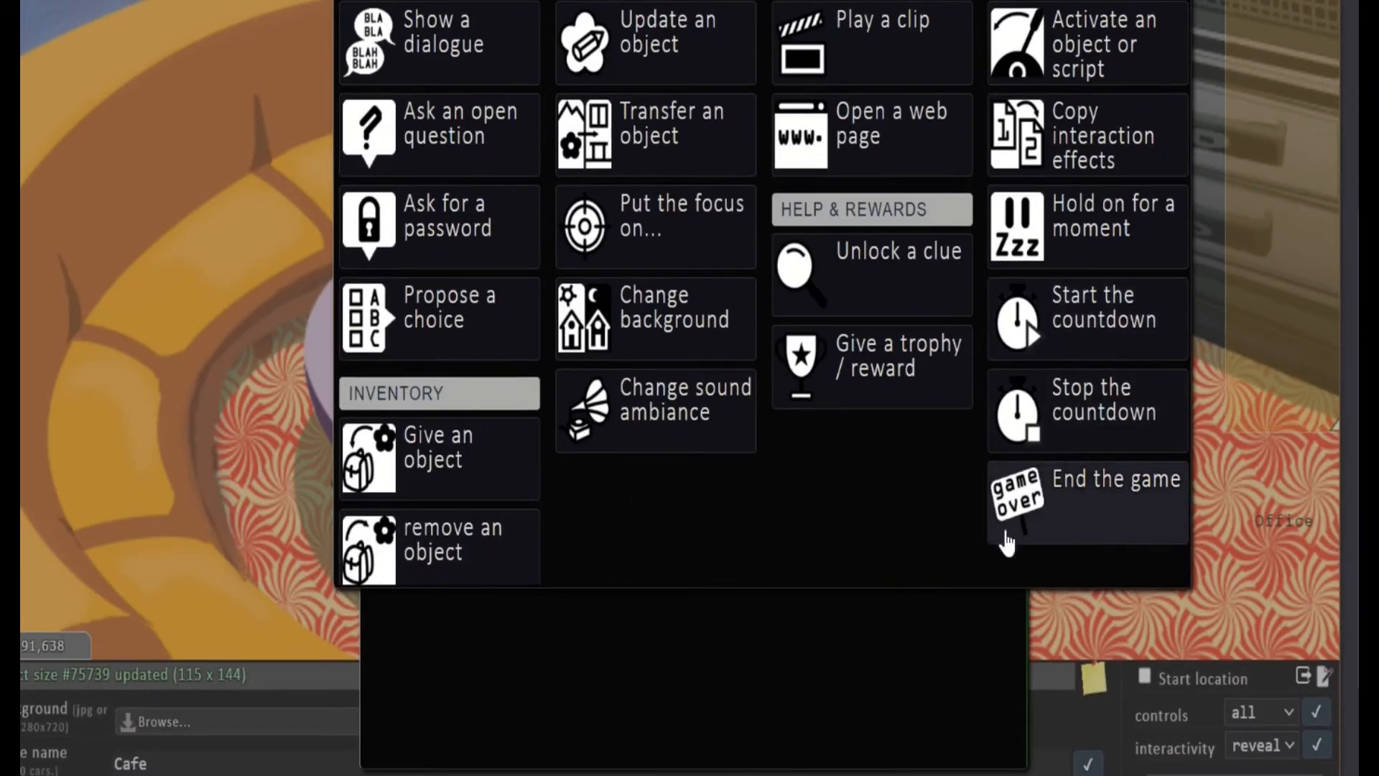
scroll(778, 529, "up", 3)
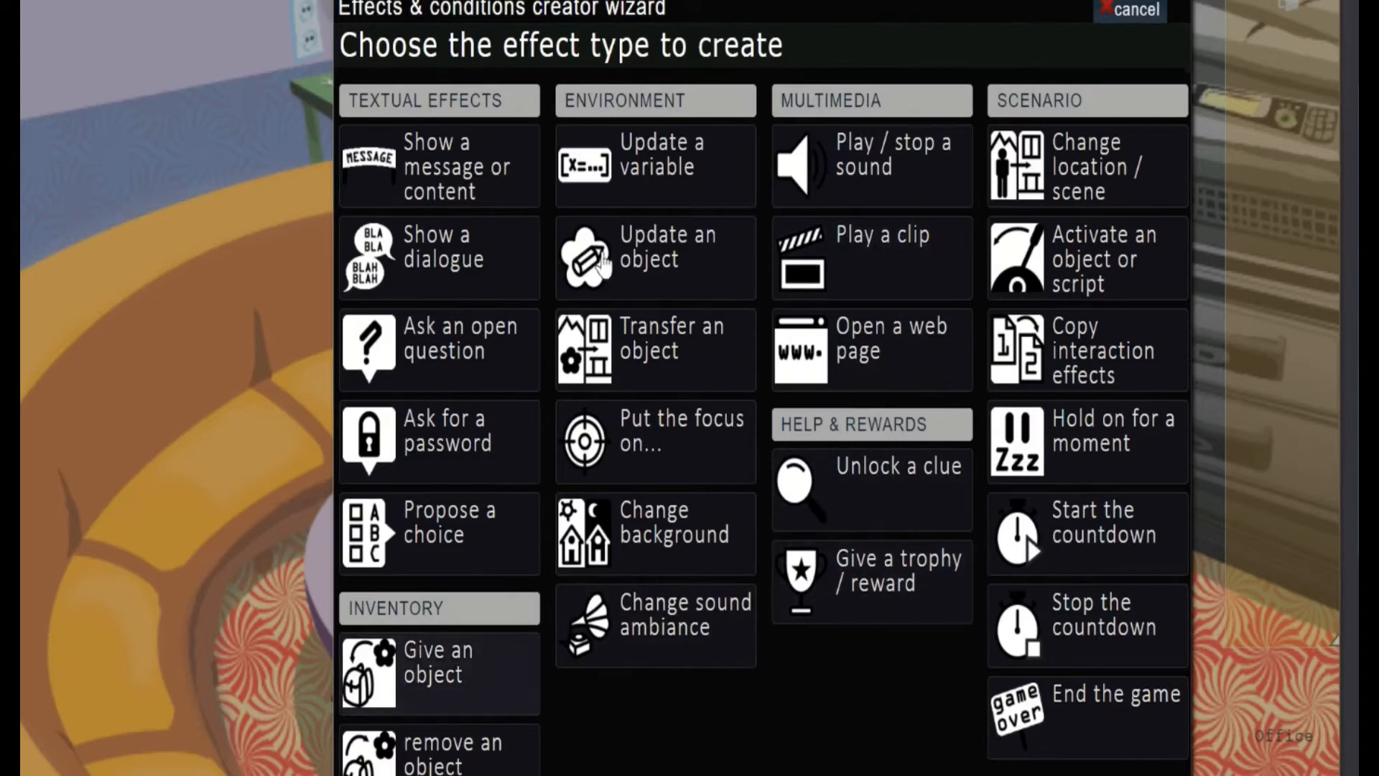
left_click(462, 161)
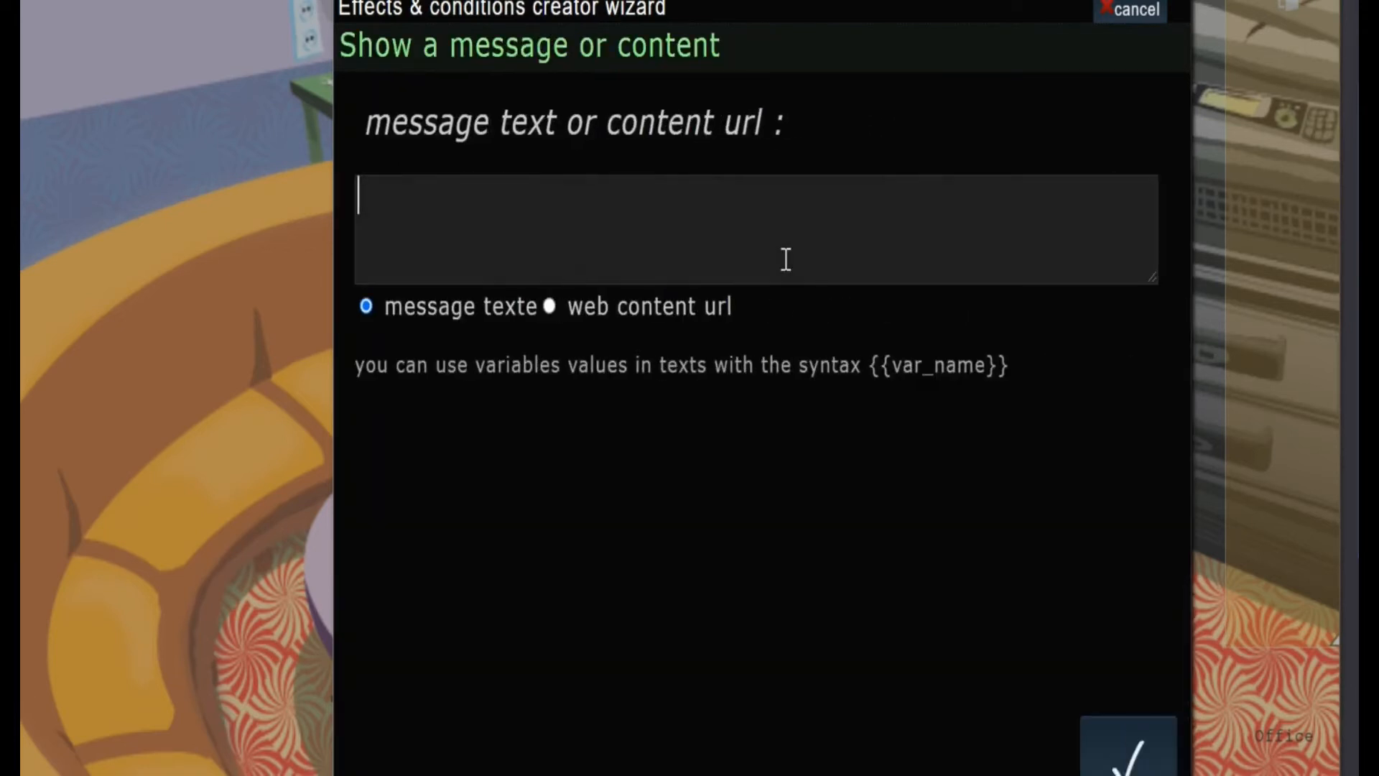
type("It is ")
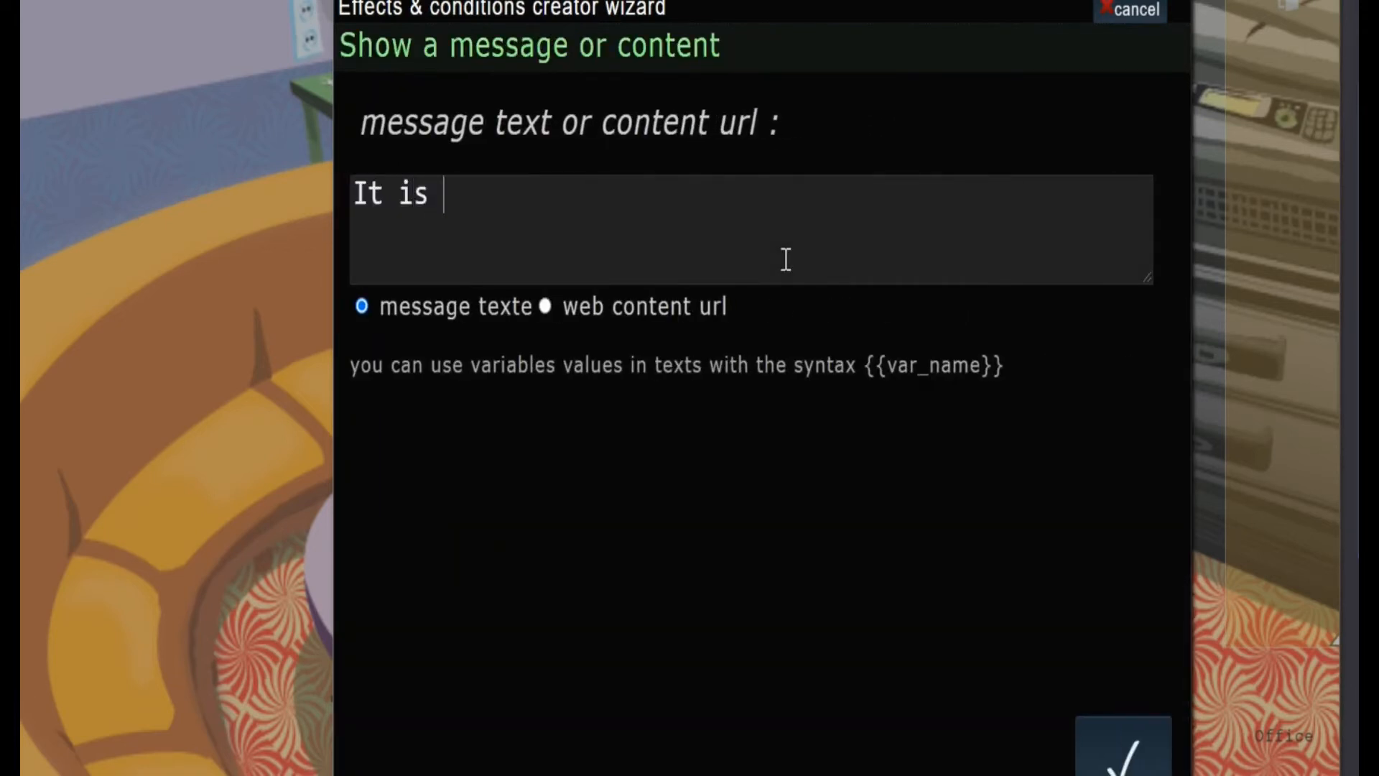
type("a coffee machine")
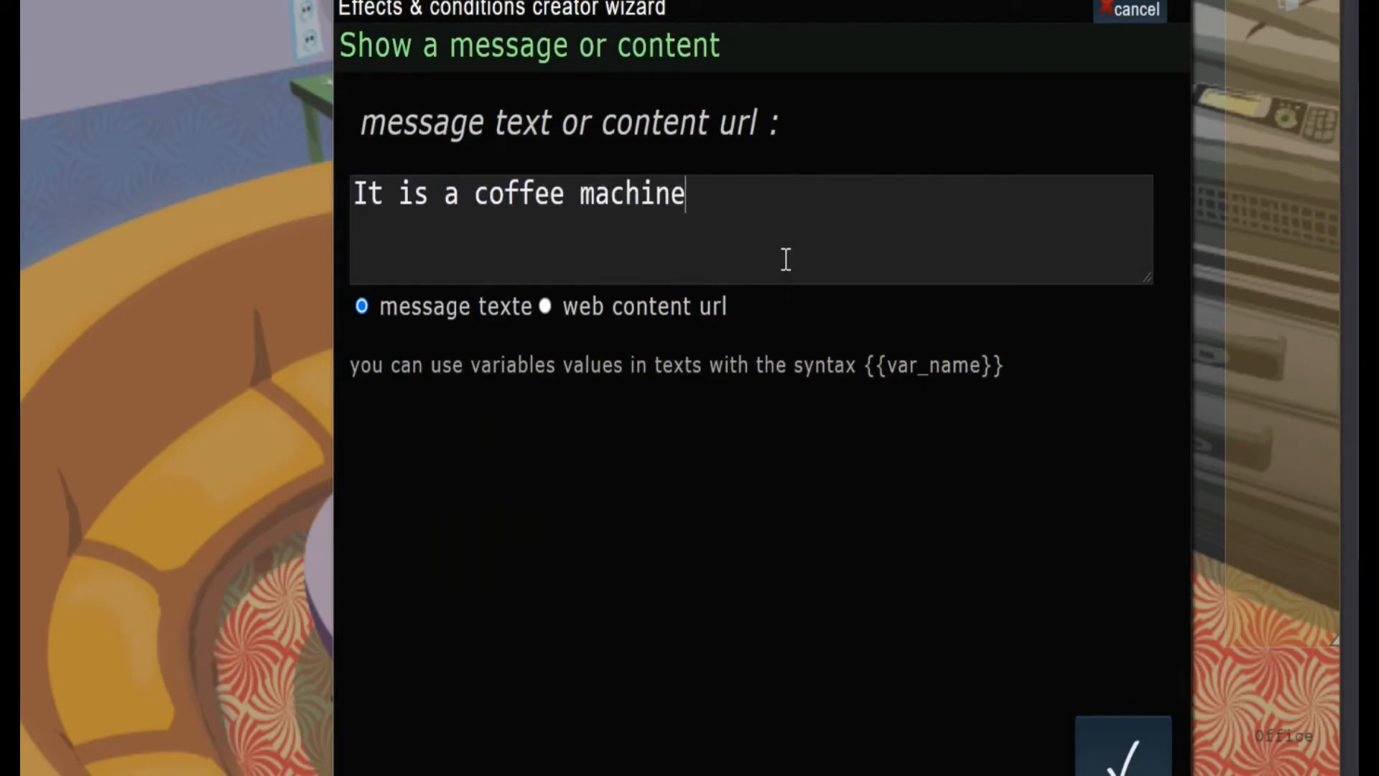
left_click(1129, 747)
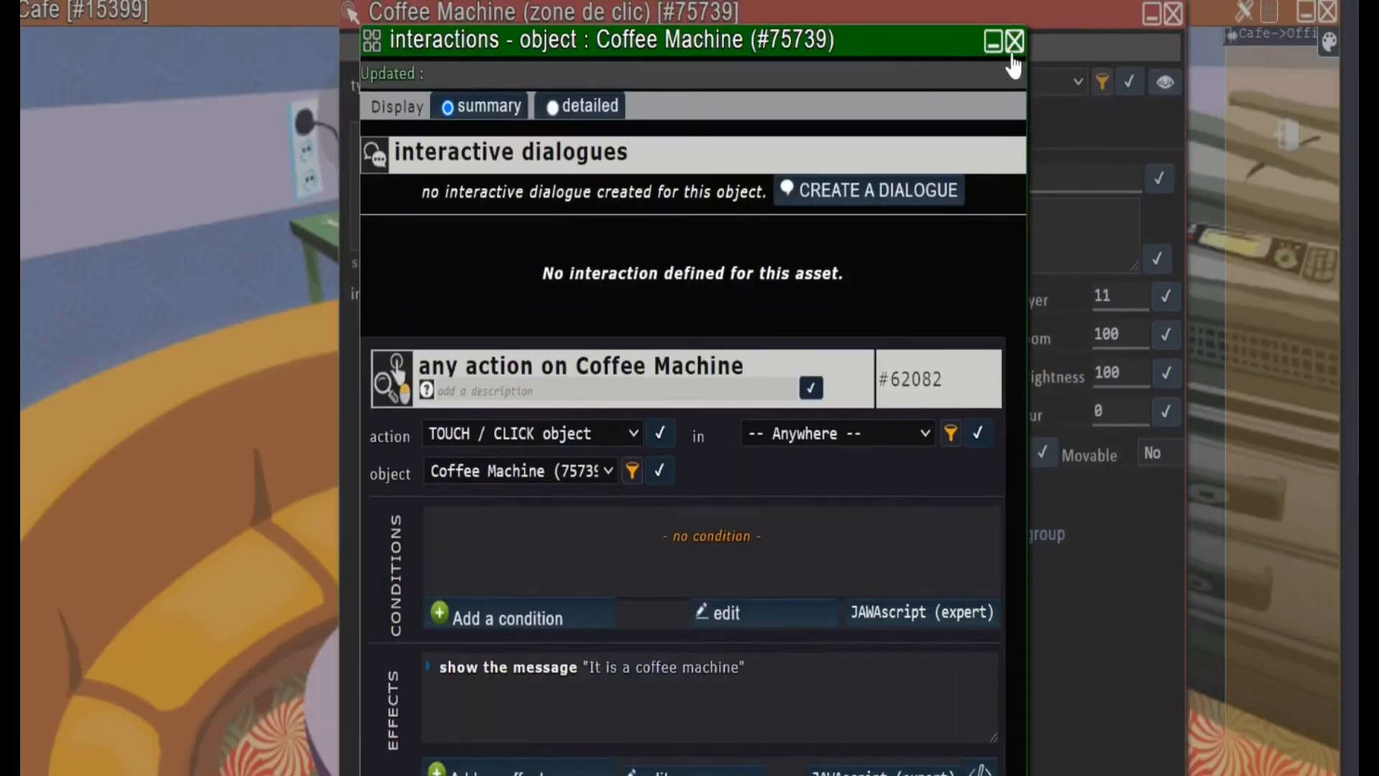
left_click(1013, 45)
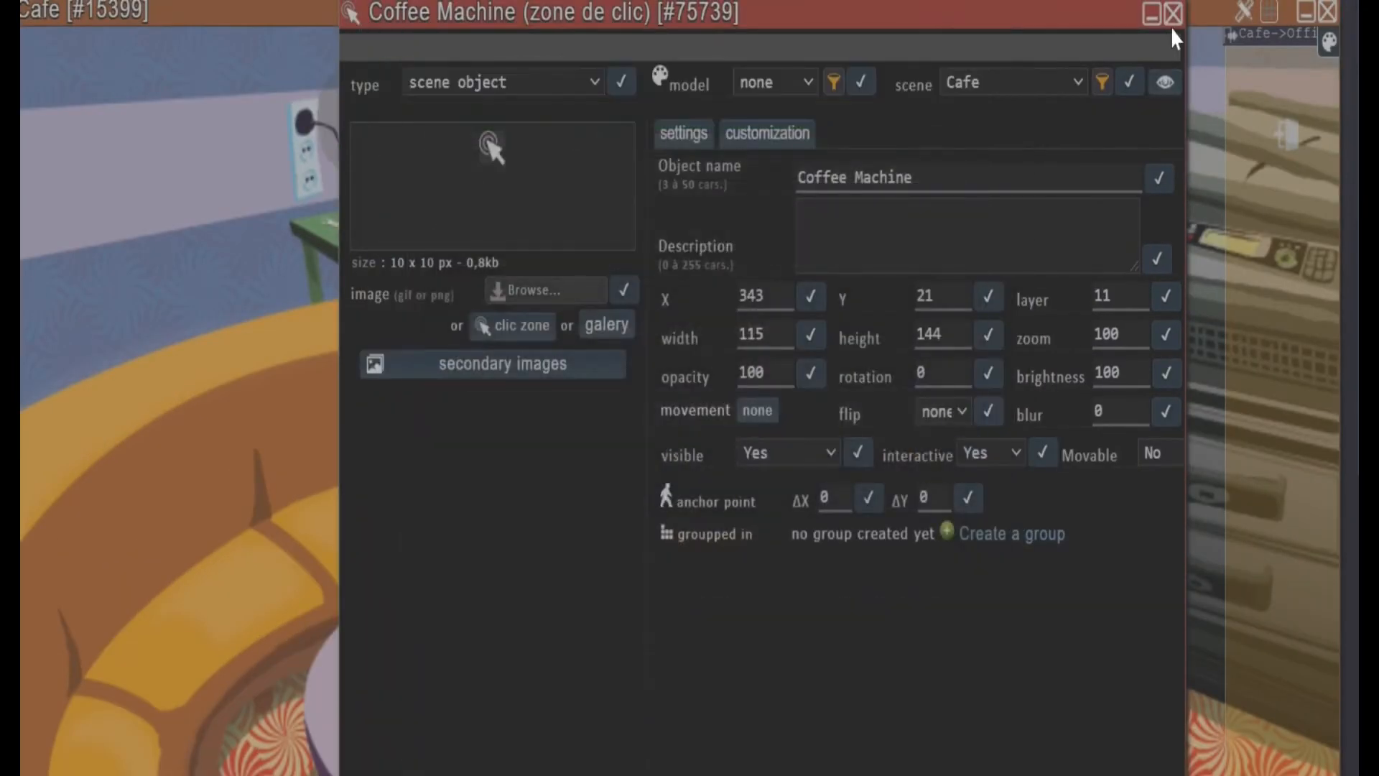
left_click(1175, 21)
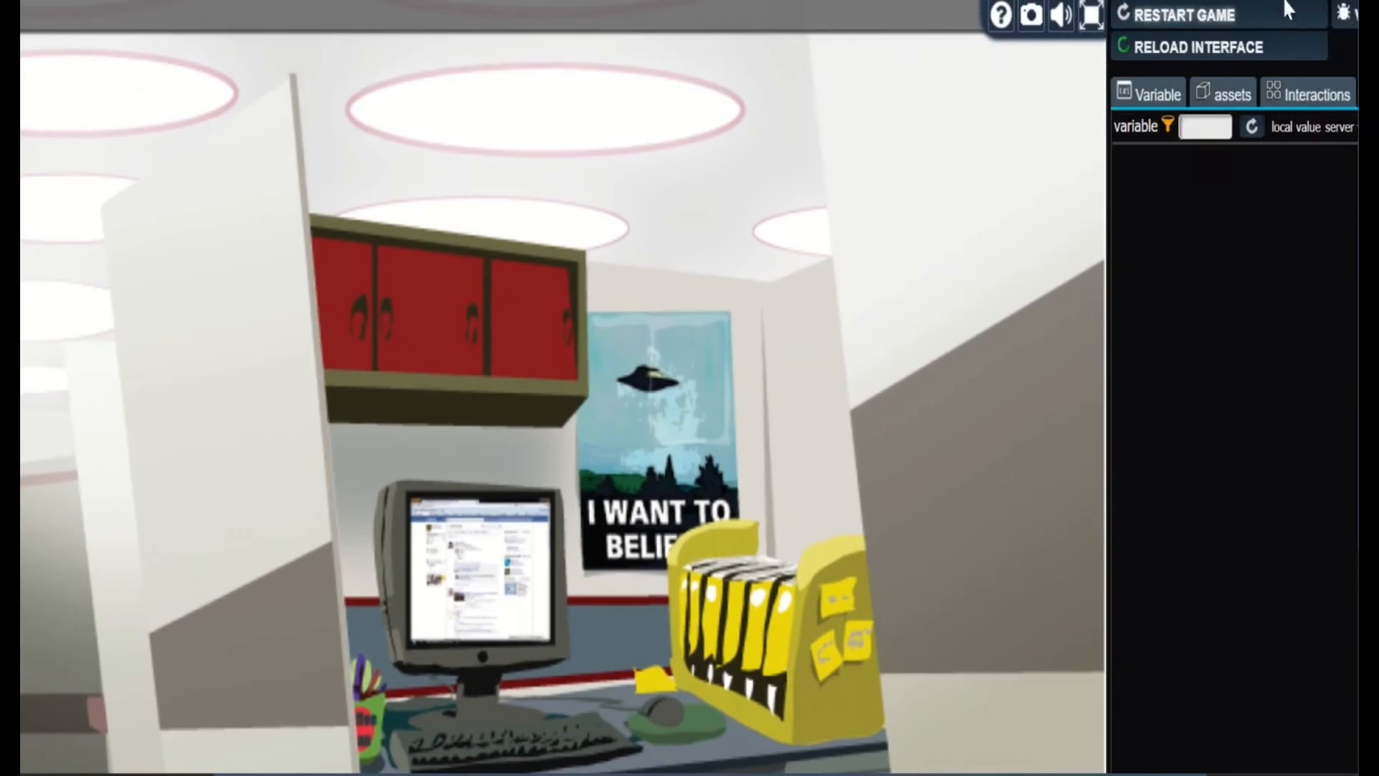
Restart the game test, go from the Office to the Cafe, try the coffee machine's message and return to the scene editor
left_click(1228, 17)
key("Return")
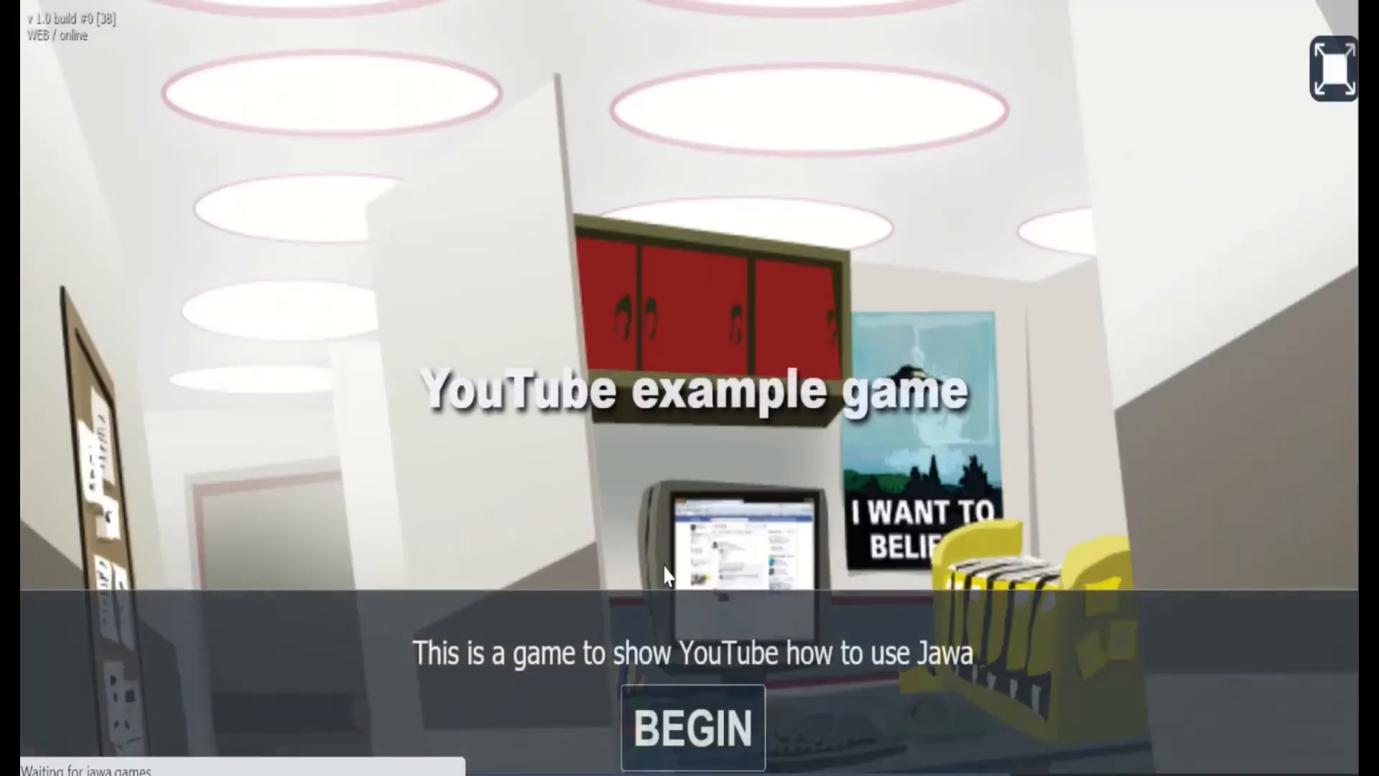
left_click(693, 727)
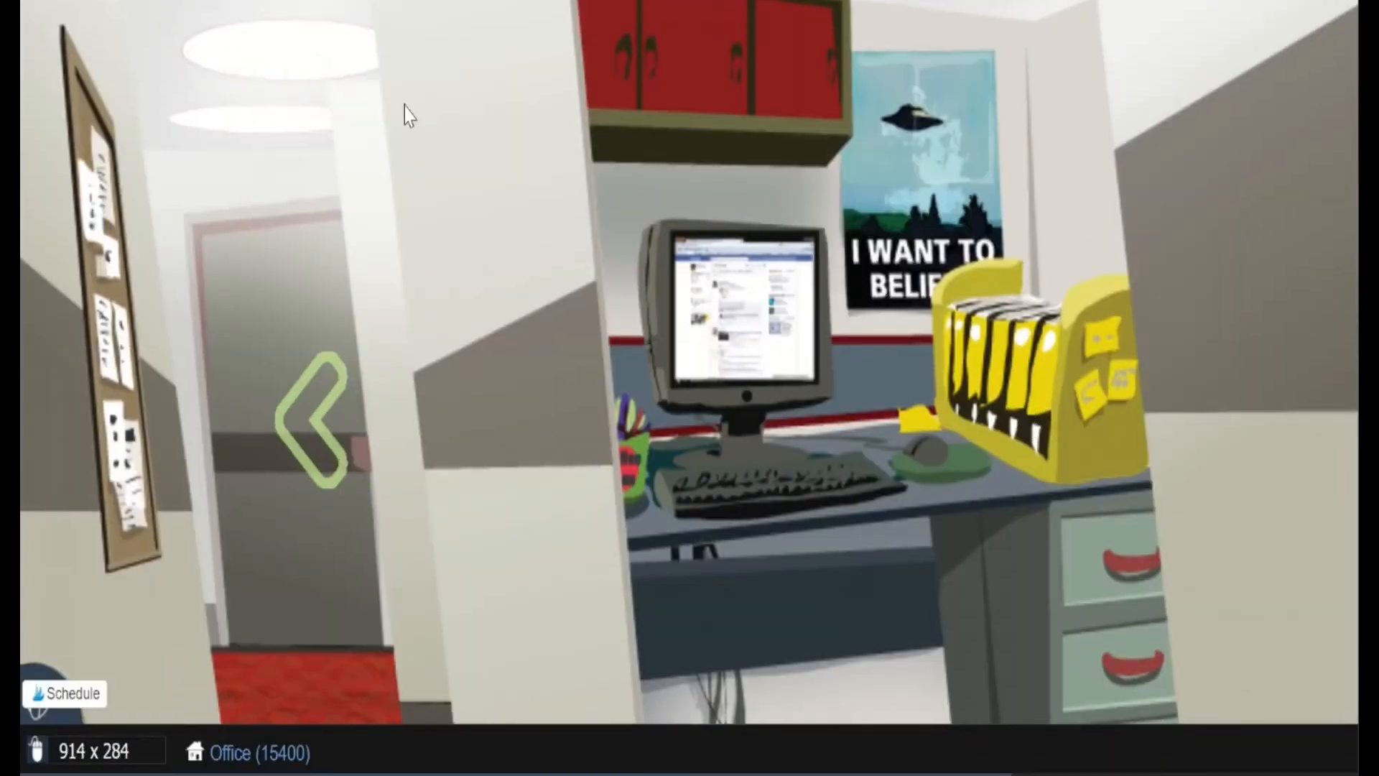
left_click(264, 476)
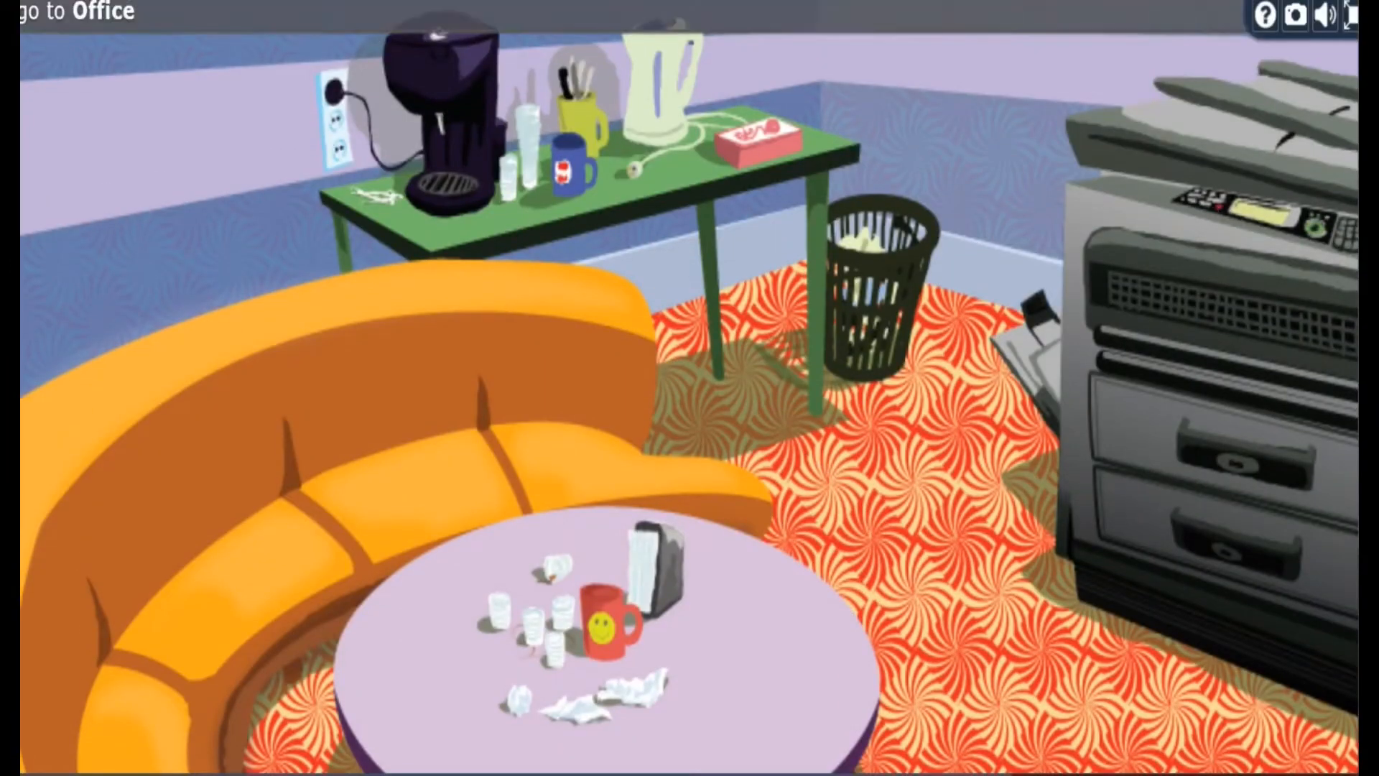
left_click(442, 92)
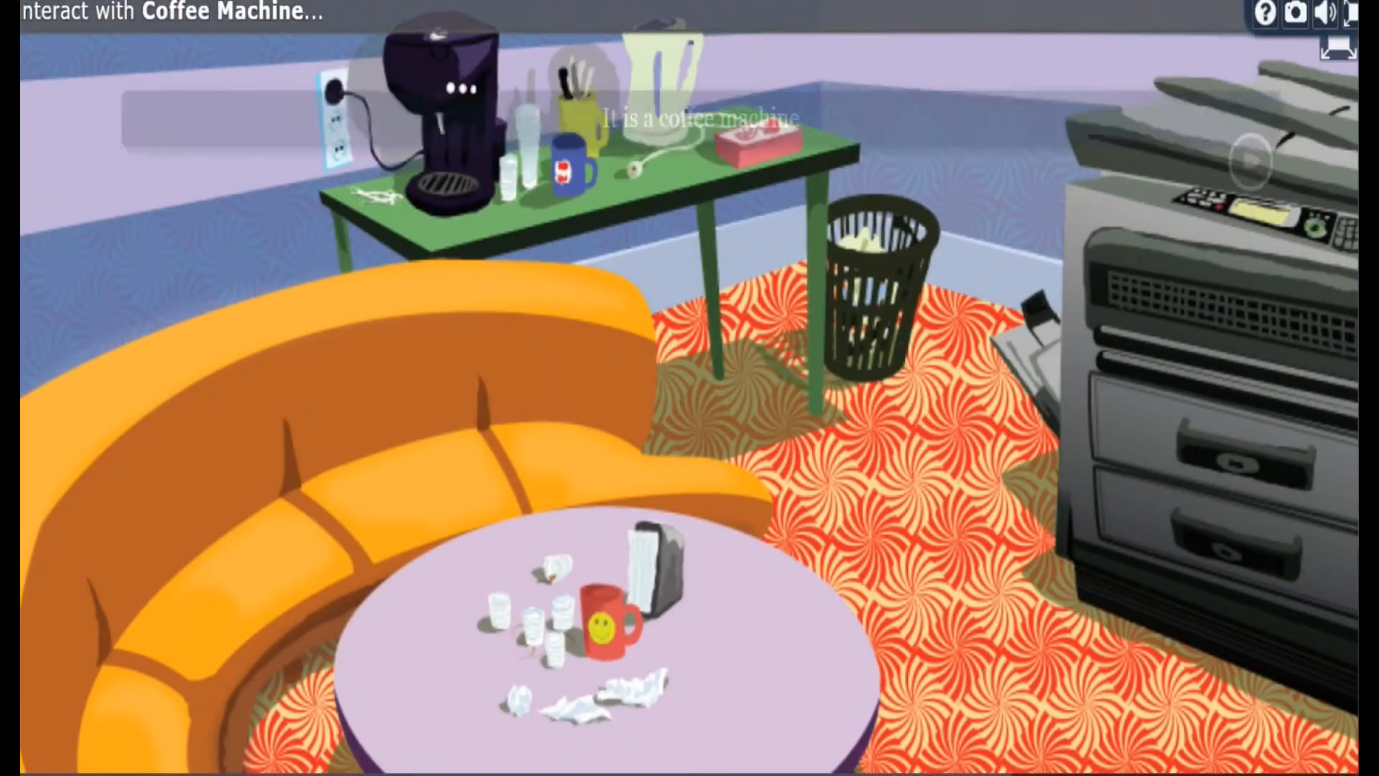
left_click(982, 452)
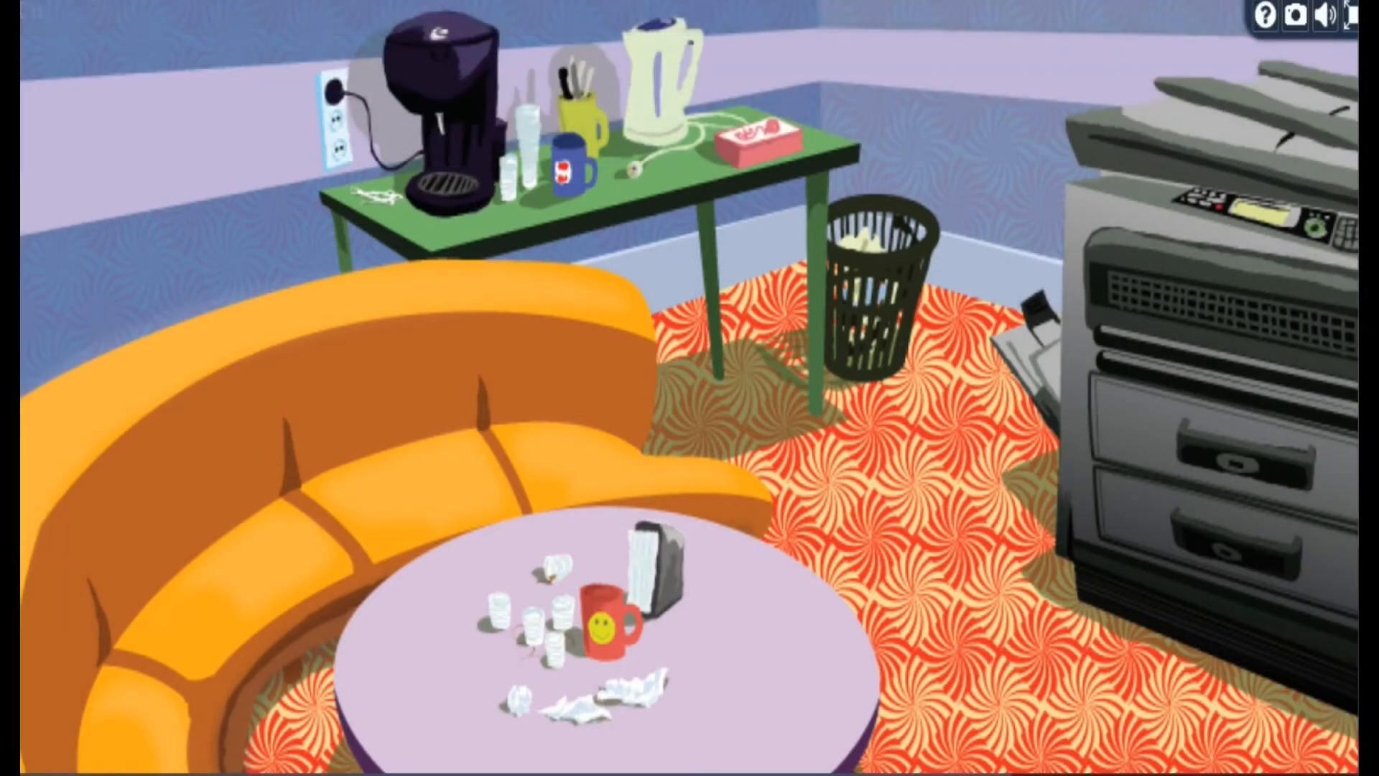
left_click(646, 2)
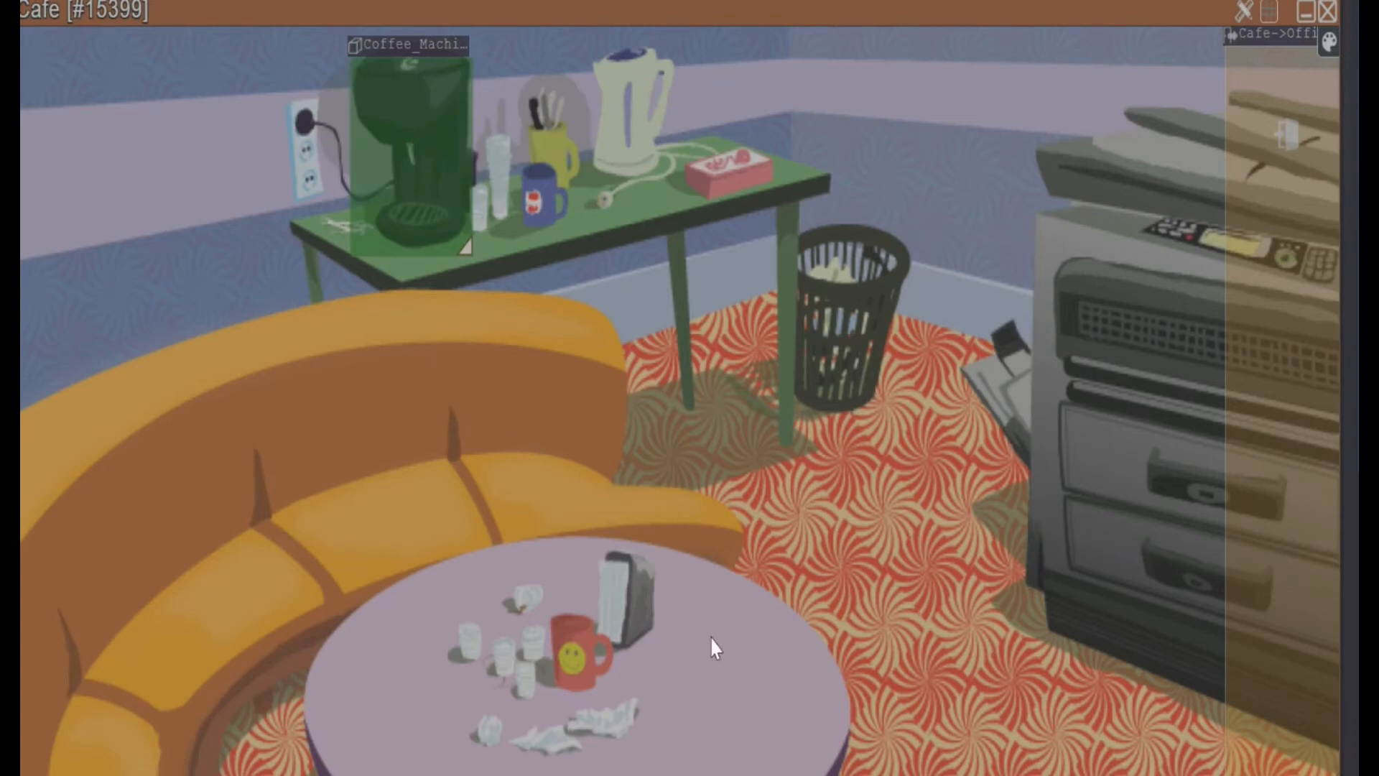
Create a new element beside the red mug on the Cafe's round table and name it Coffee cup
left_click(667, 661)
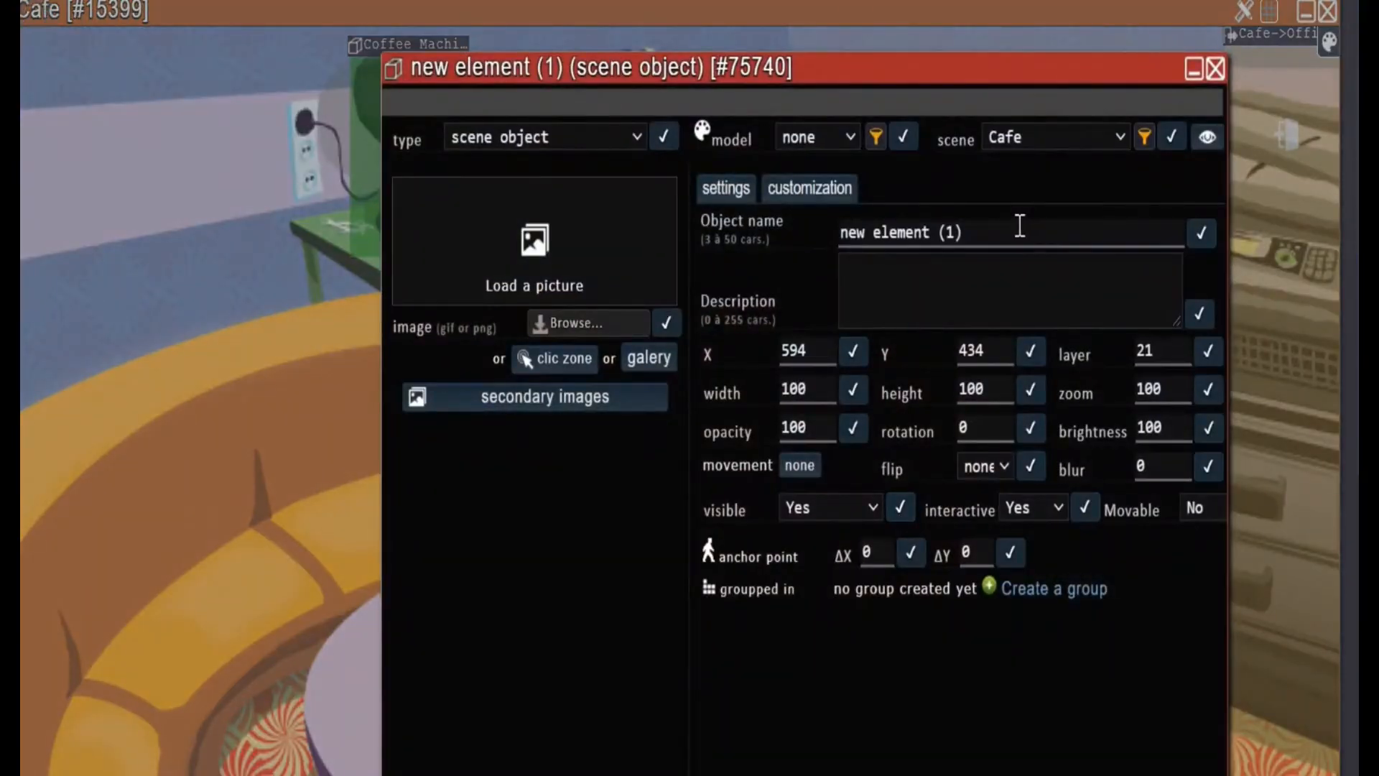
left_click(1022, 228)
type("Coffee cup")
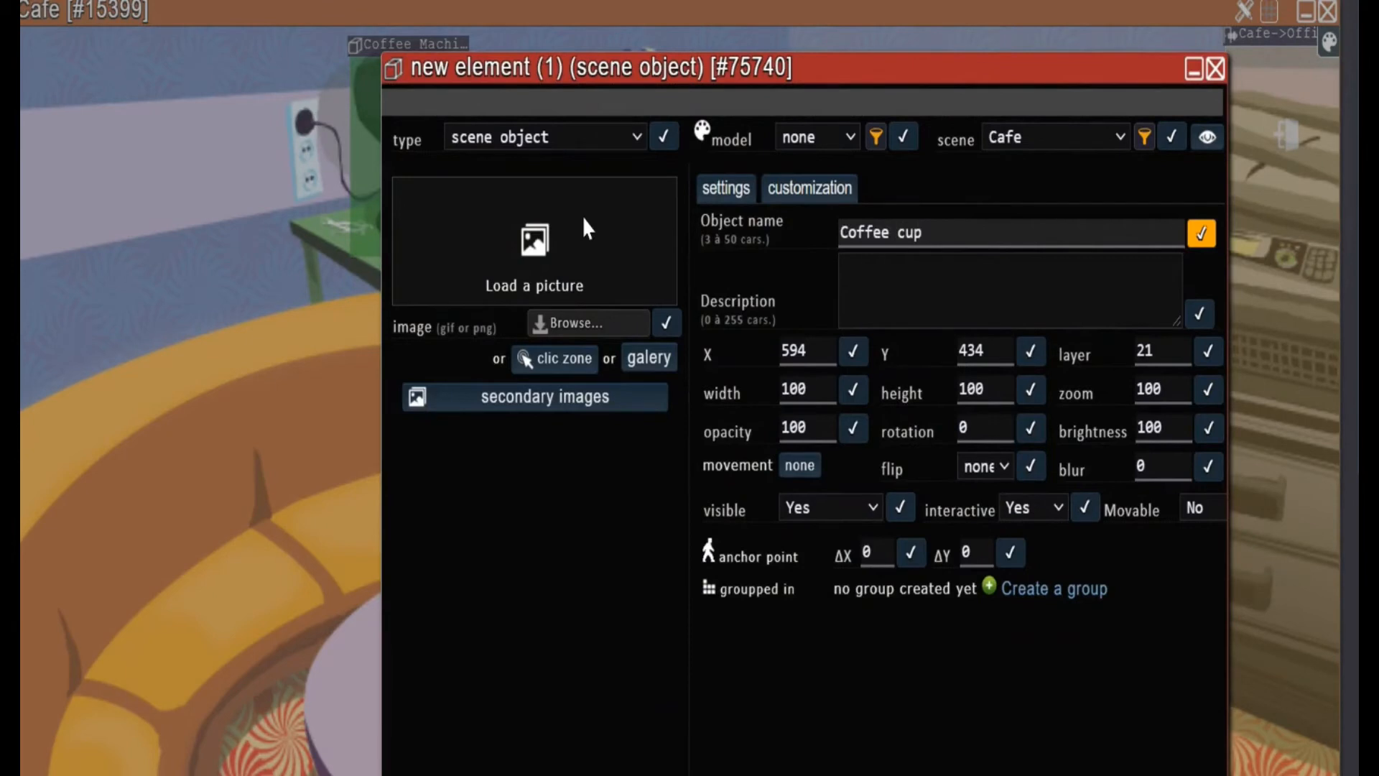
Browse for a picture for the Coffee cup object in the colorfulmugs folder inside Pictures
left_click(594, 327)
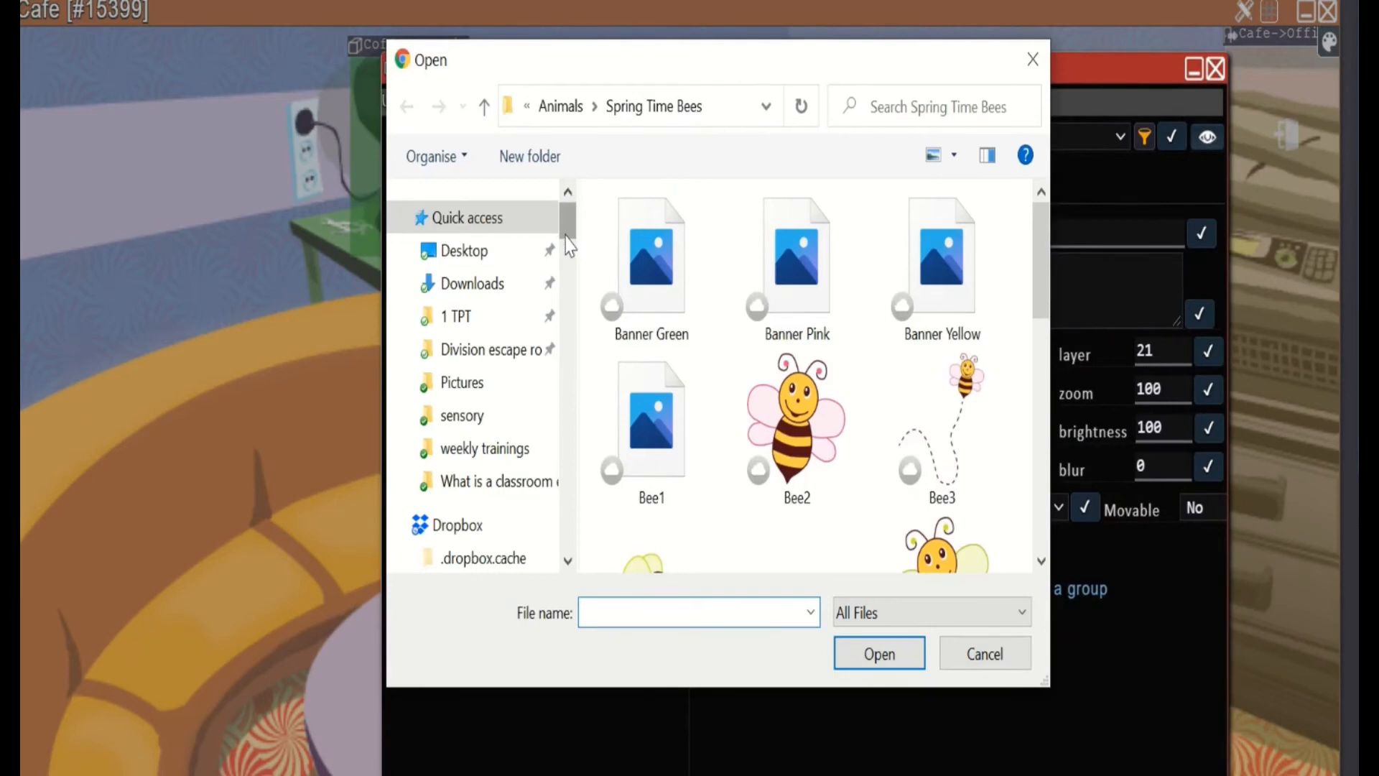
left_click(568, 107)
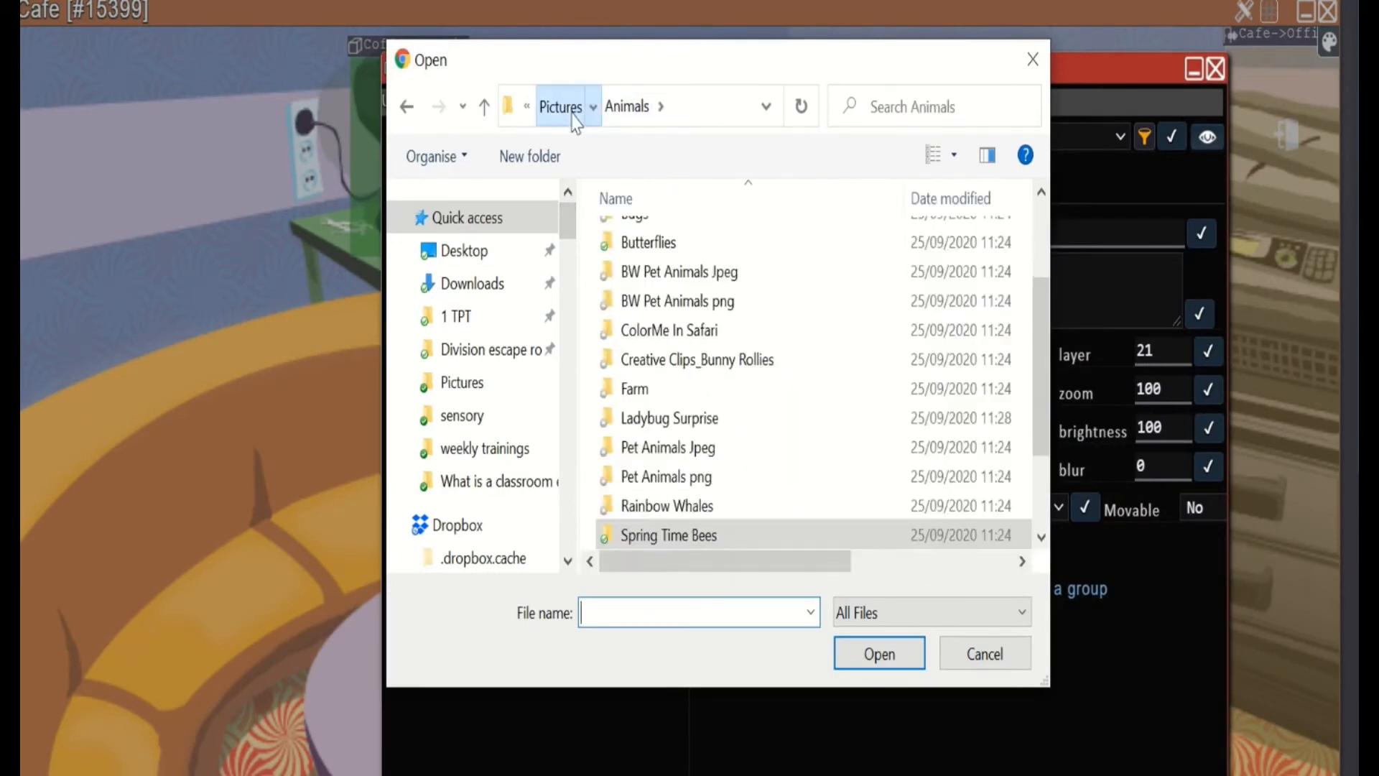
left_click(573, 115)
left_click(573, 111)
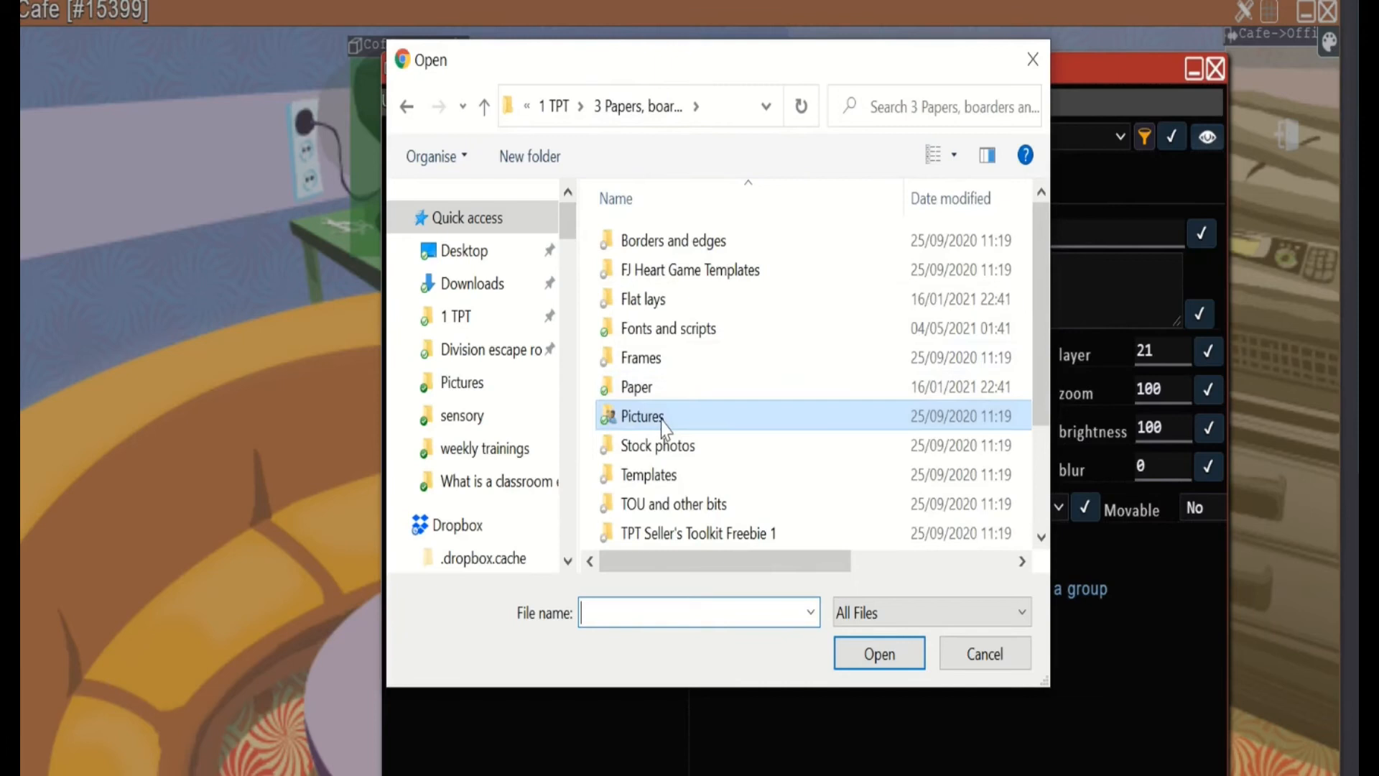
double_click(662, 418)
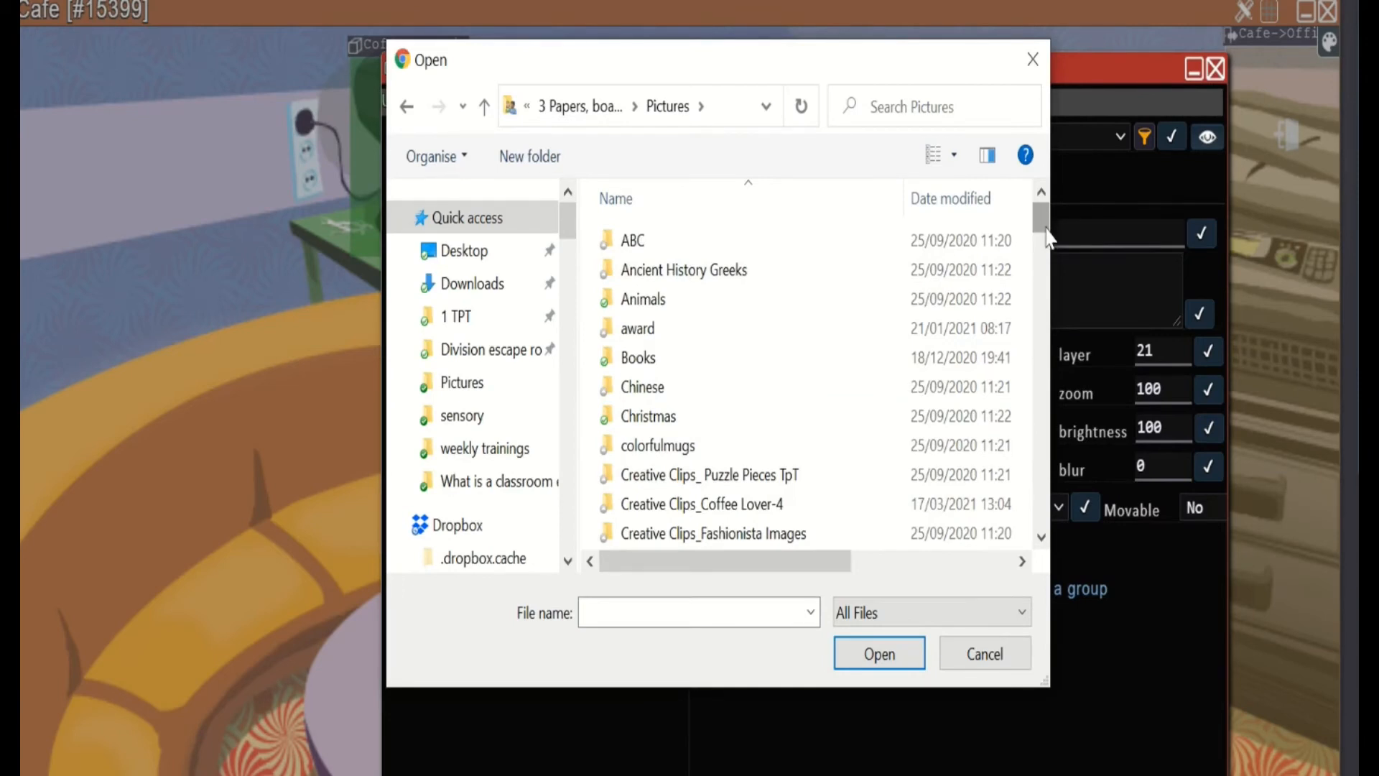
scroll(1041, 248, "down", 5)
scroll(1042, 229, "up", 5)
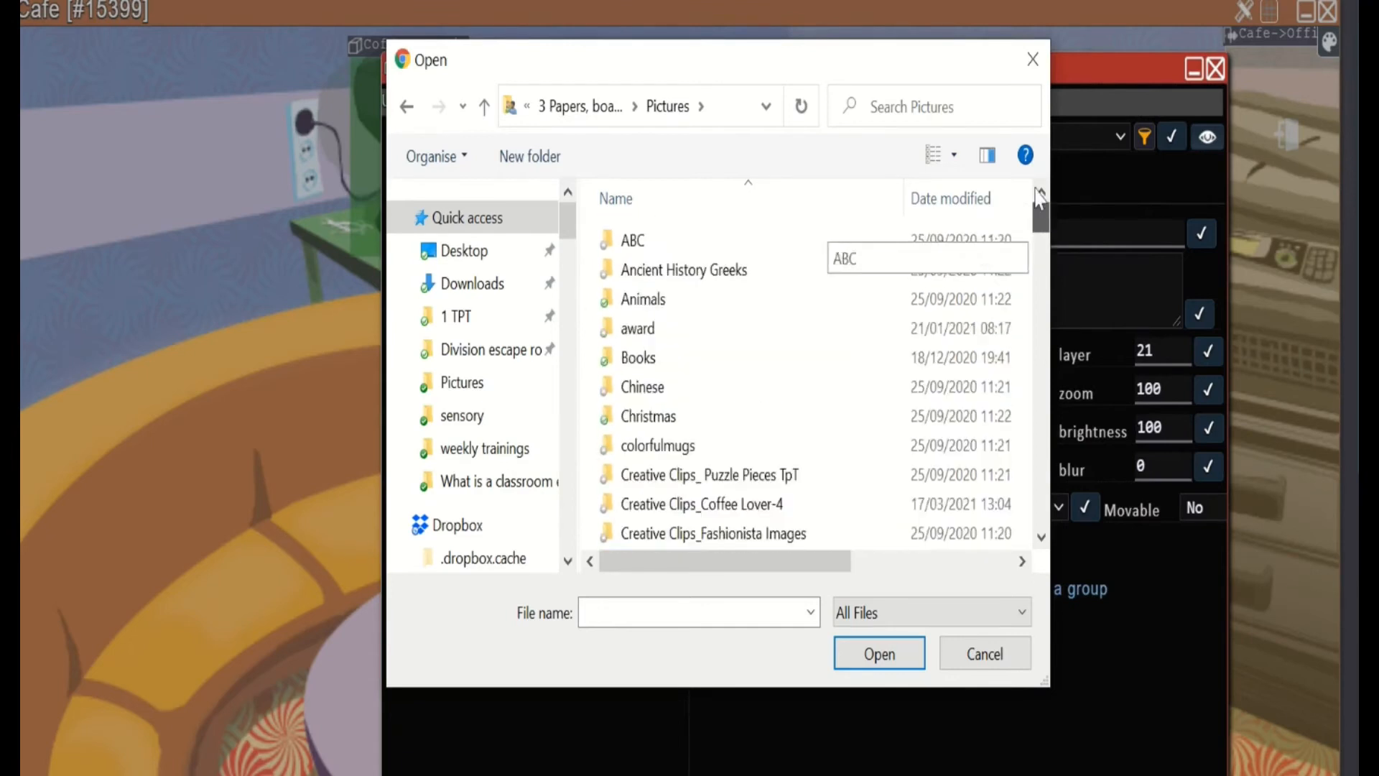
left_click(903, 110)
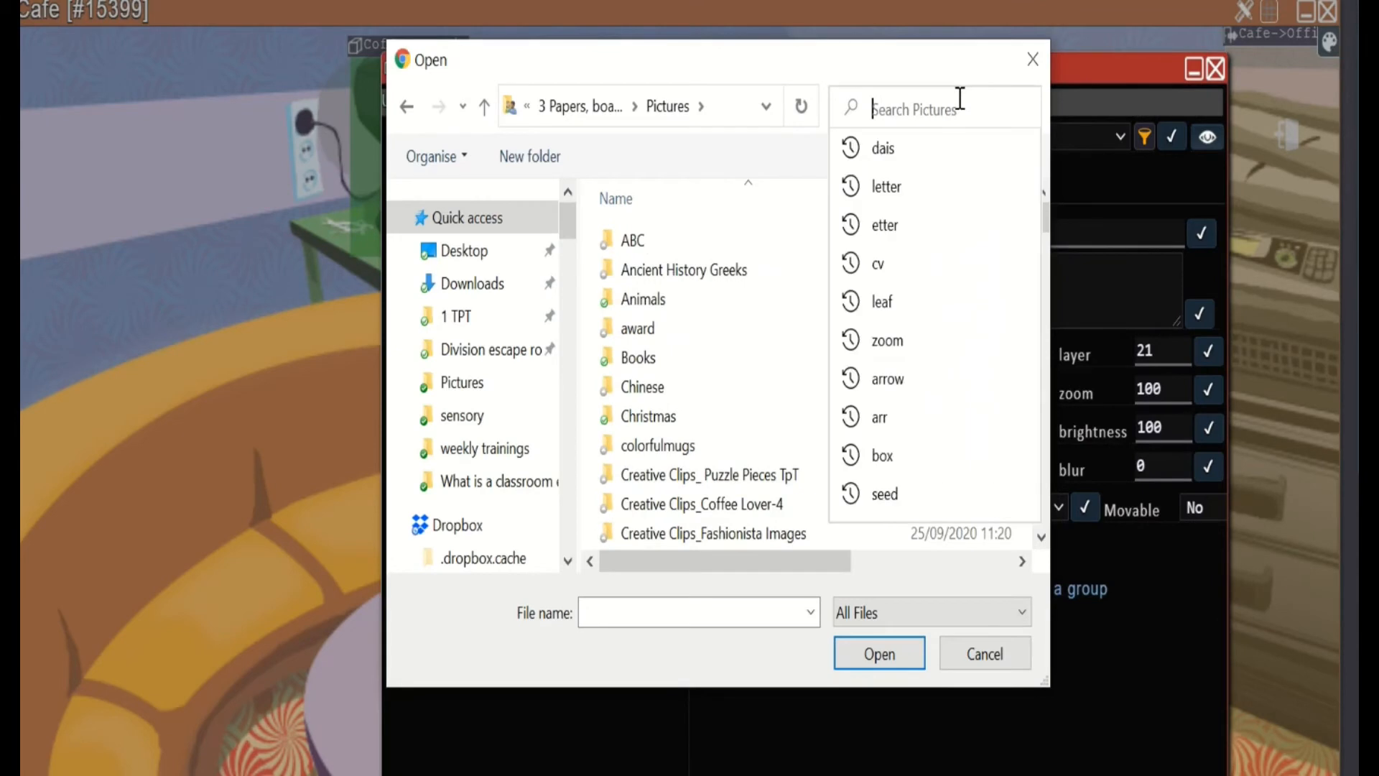
double_click(722, 447)
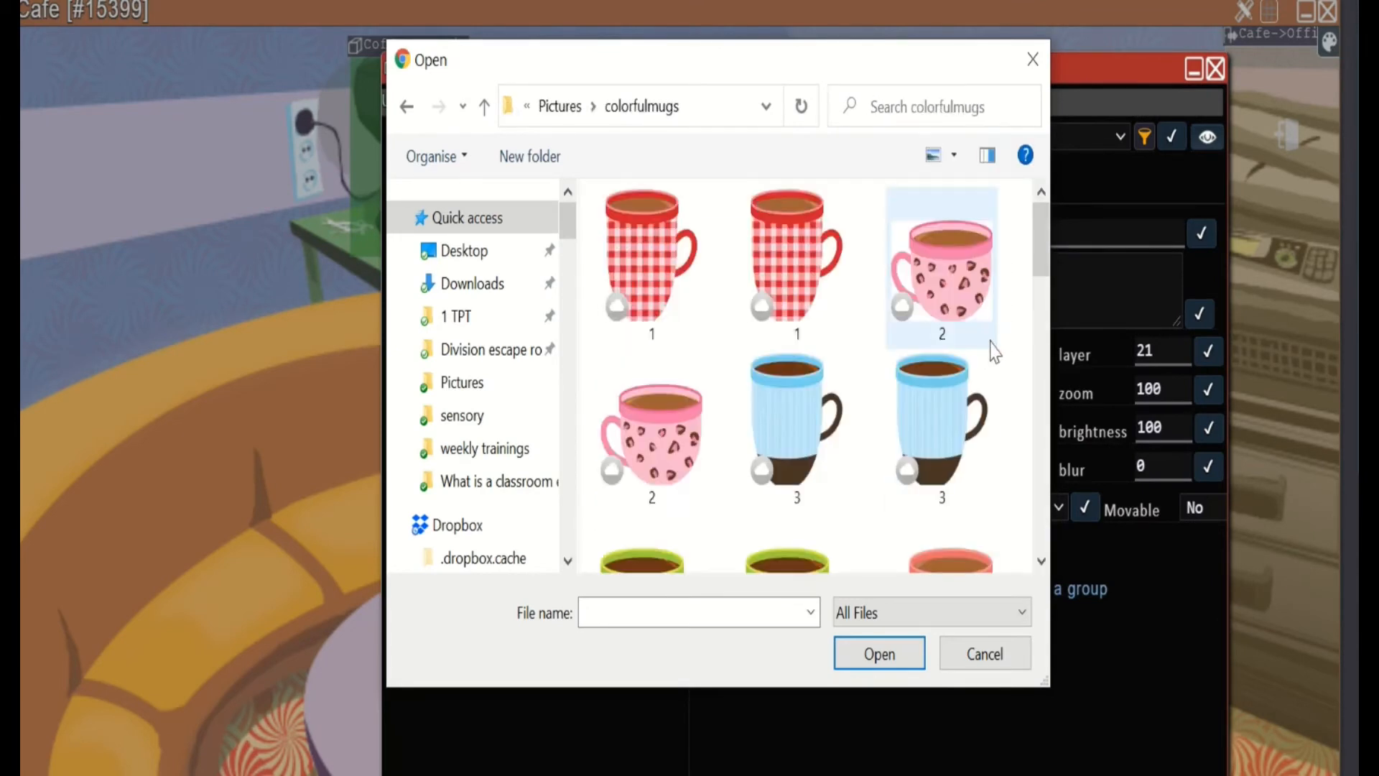
Load the pink leopard-print mug 2.jpg as the Coffee cup's image and accept making it transparent
left_click(960, 295)
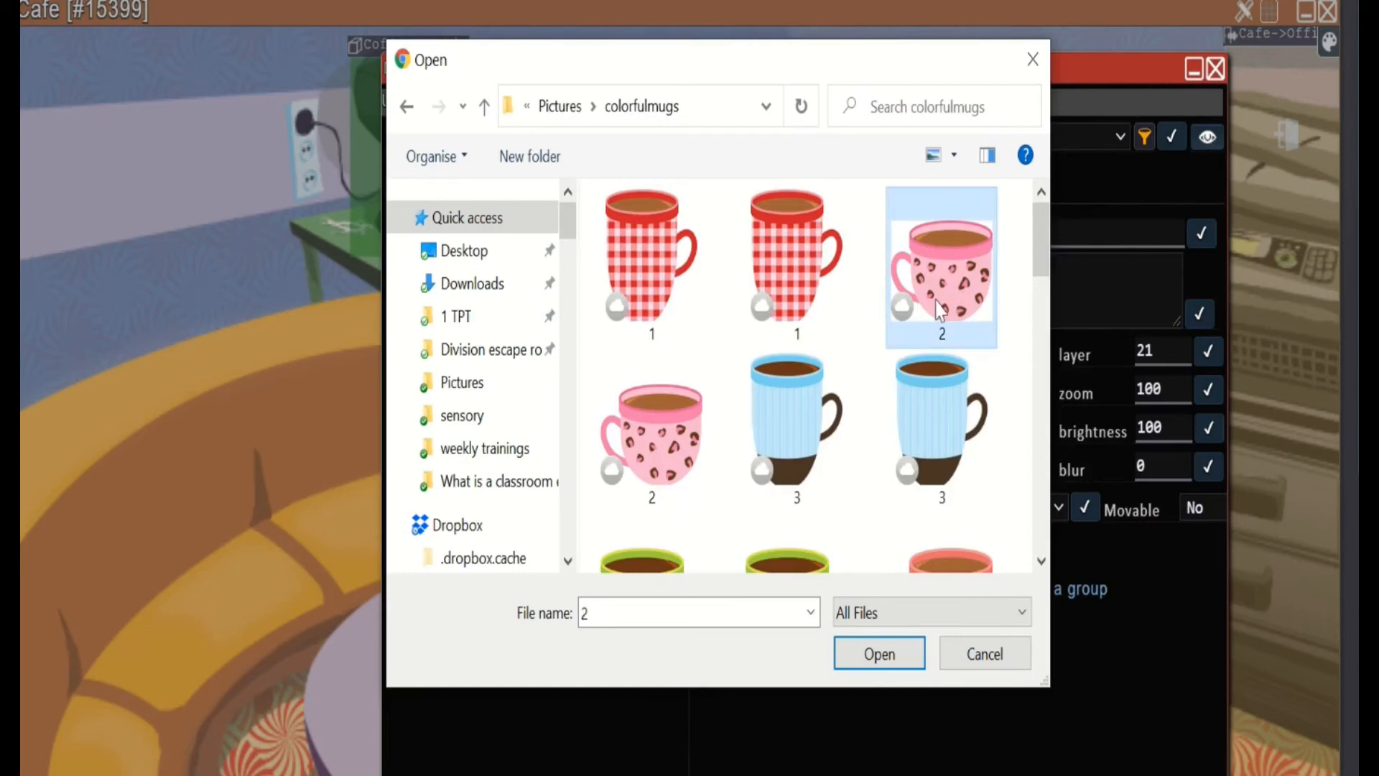
double_click(937, 309)
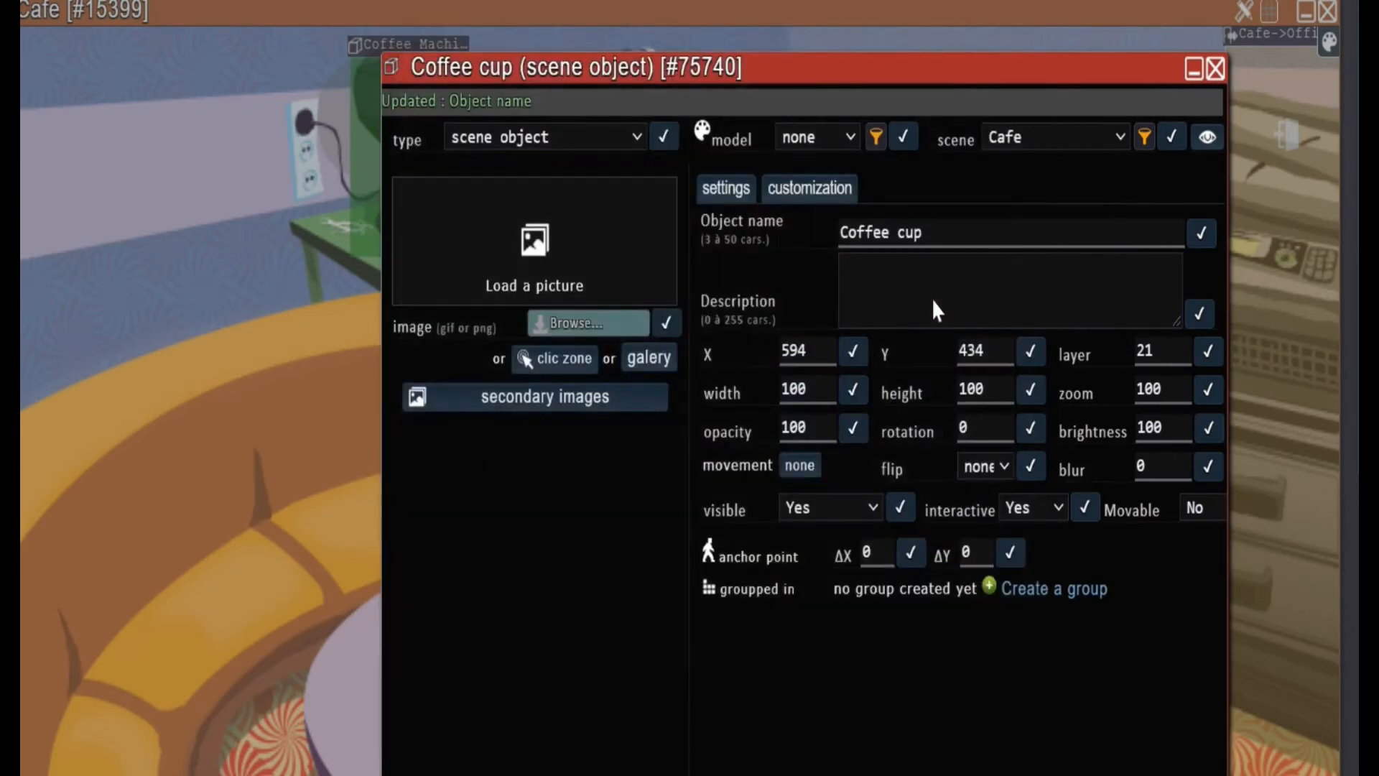
left_click(666, 324)
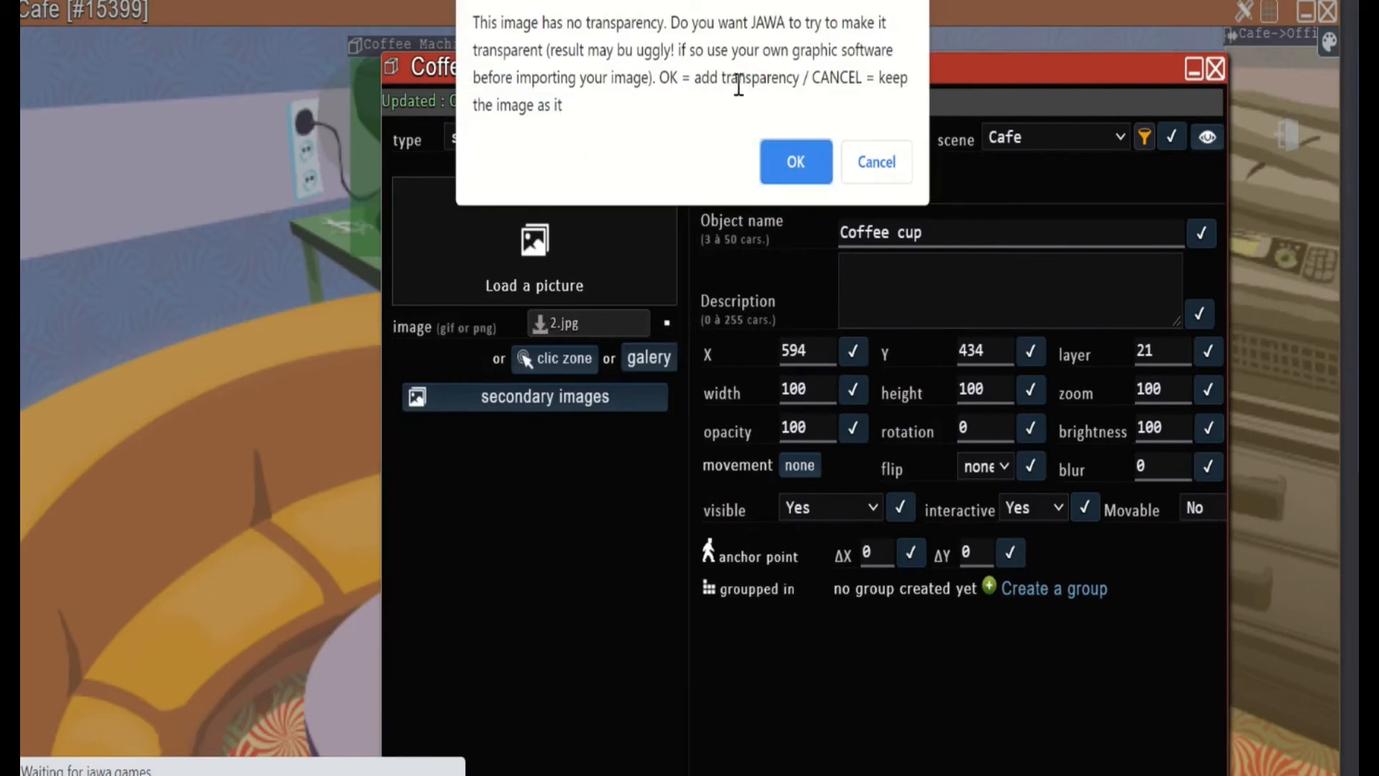
left_click(785, 179)
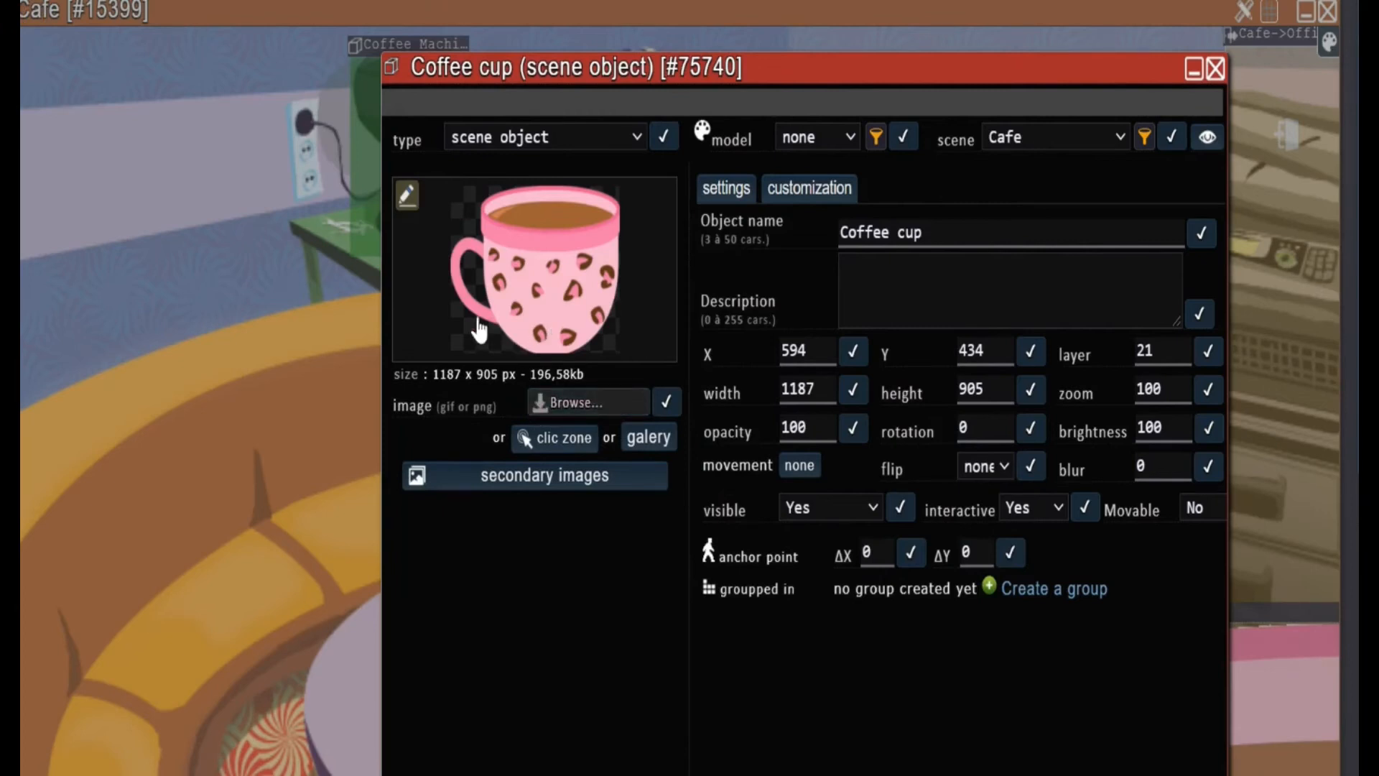
Set the Coffee cup's width to 11 and height to 90, then close its window
left_click(821, 388)
key("BackSpace")
key("BackSpace")
left_click(1005, 388)
key("BackSpace")
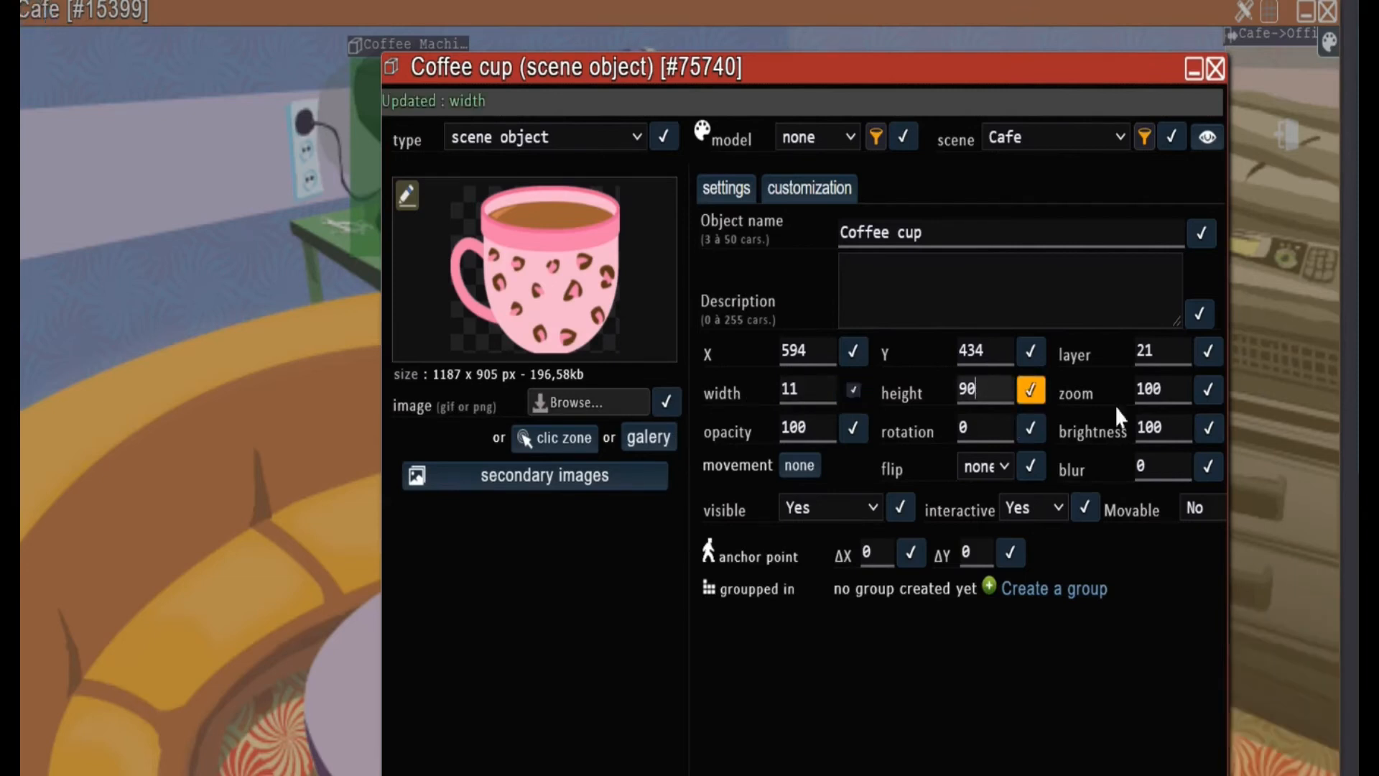
left_click(1030, 390)
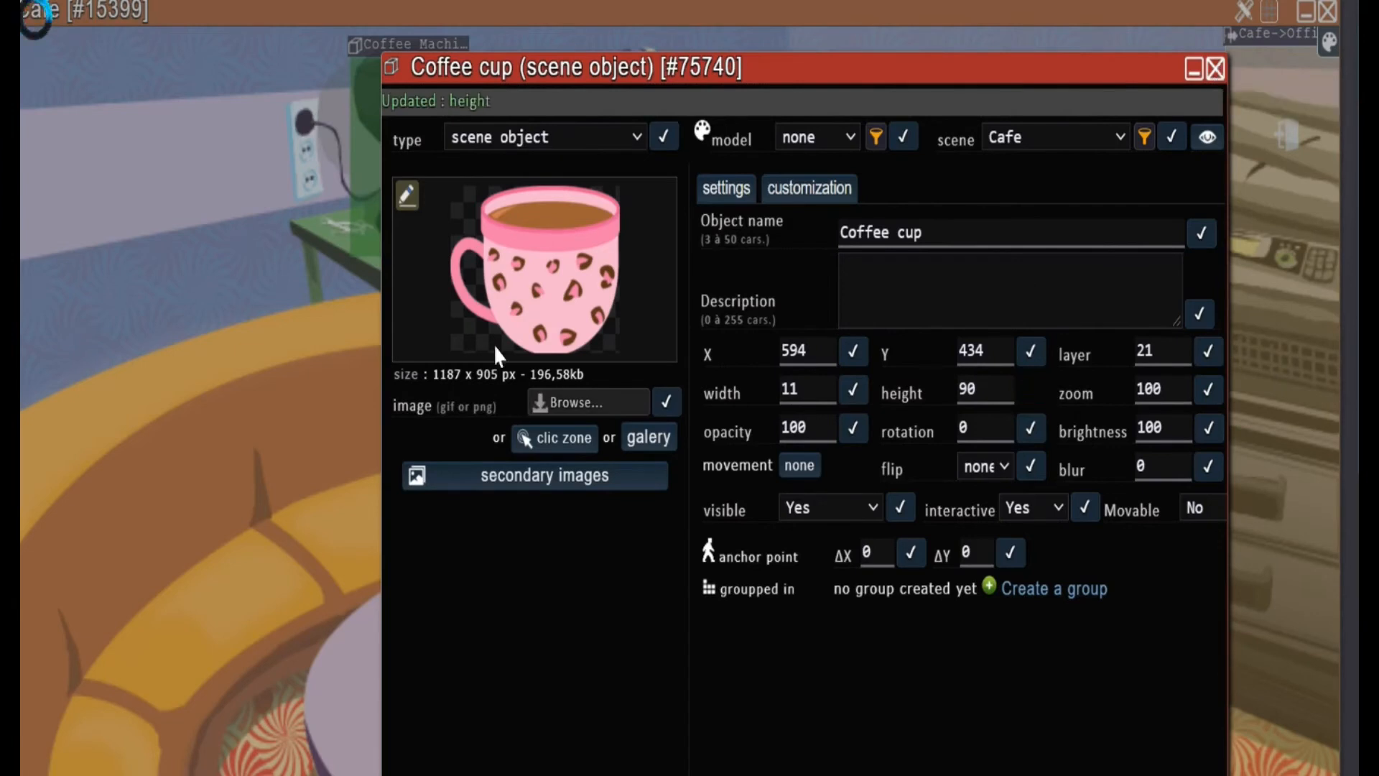
left_click(1215, 70)
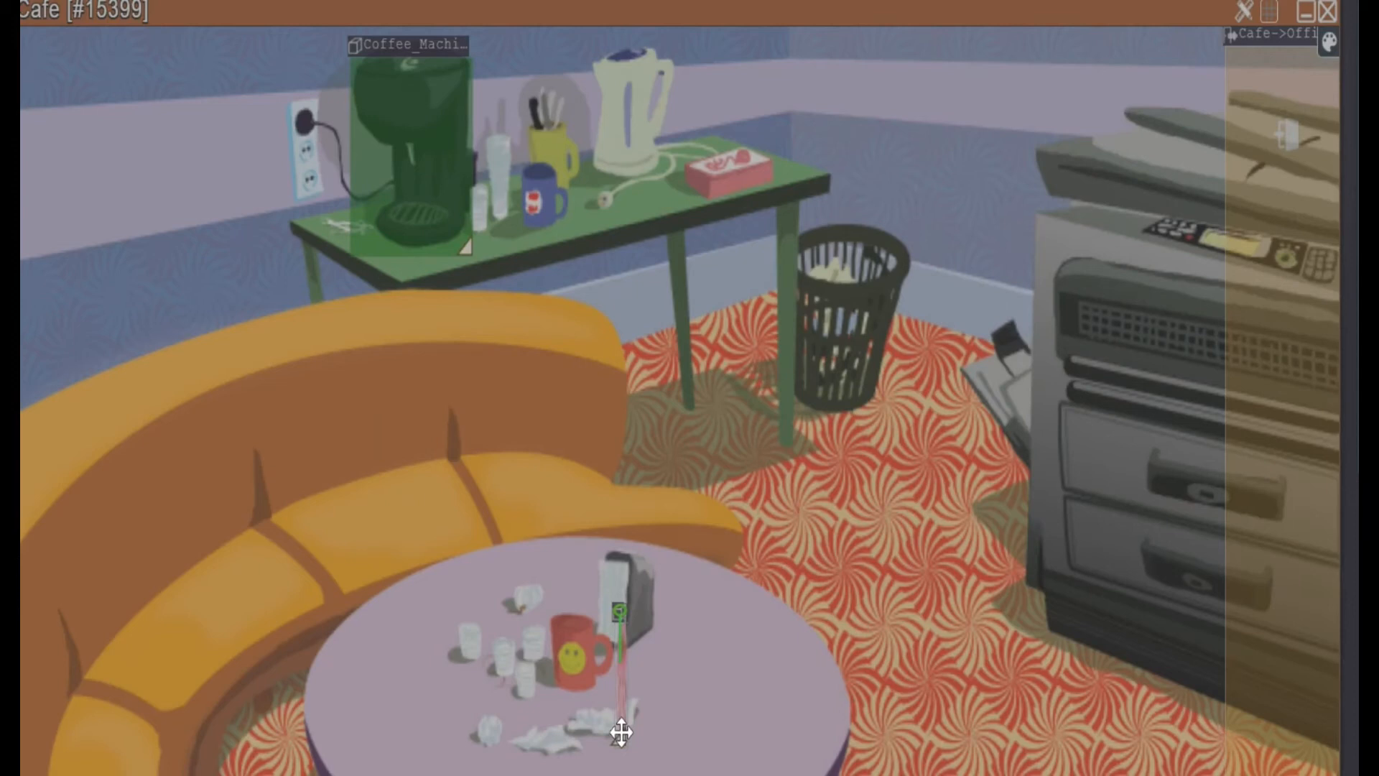
Resize the pink cup to about 55 by 46 and place it on the round table, right of the napkin holder
left_click_drag(621, 733, 699, 705)
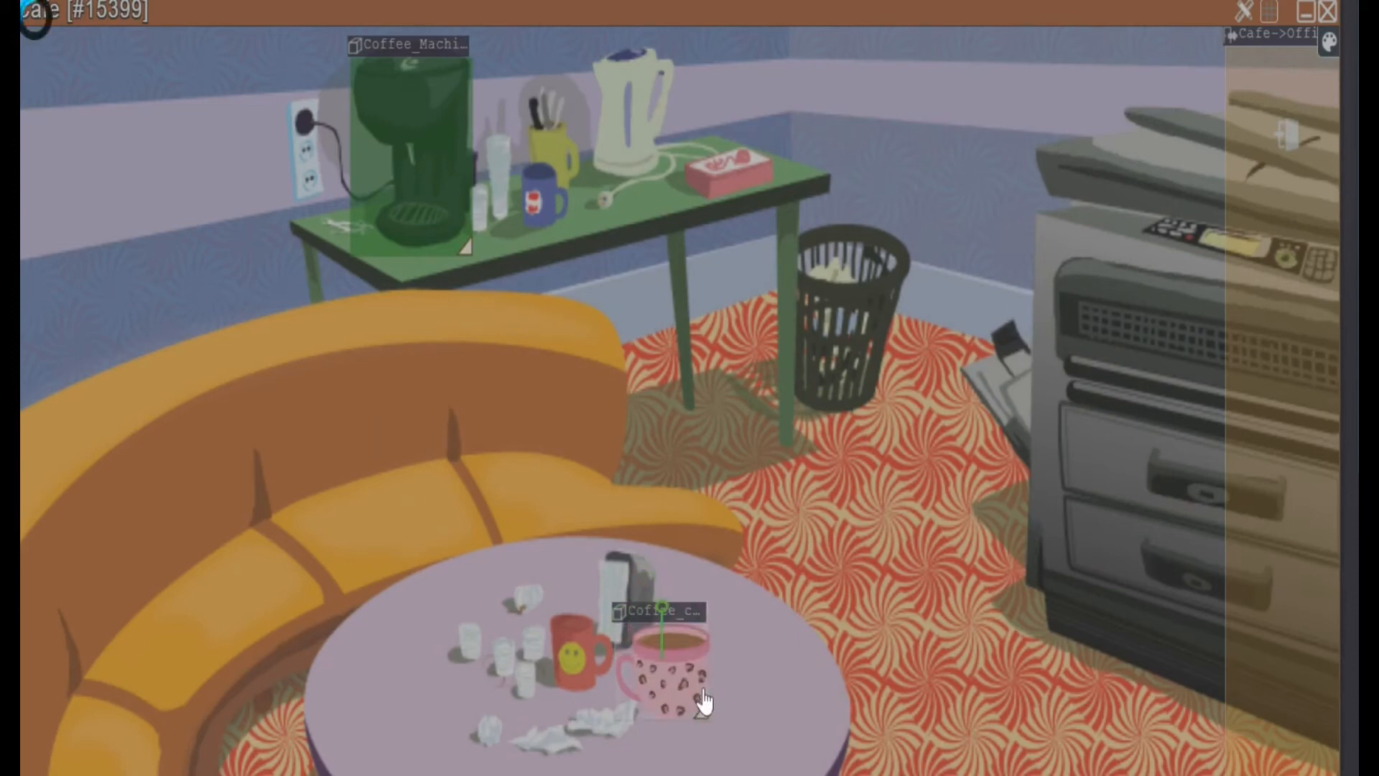
left_click_drag(697, 609, 739, 519)
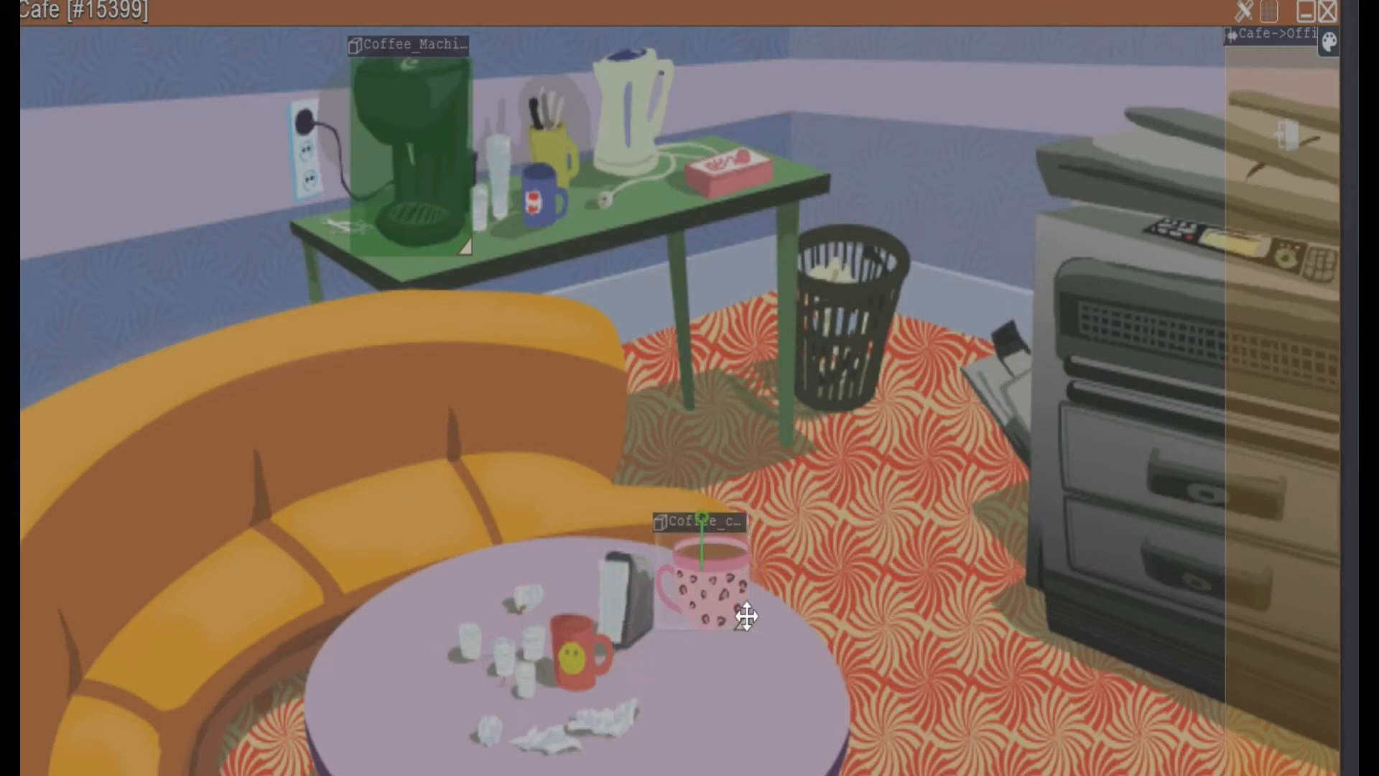
left_click_drag(736, 621, 705, 580)
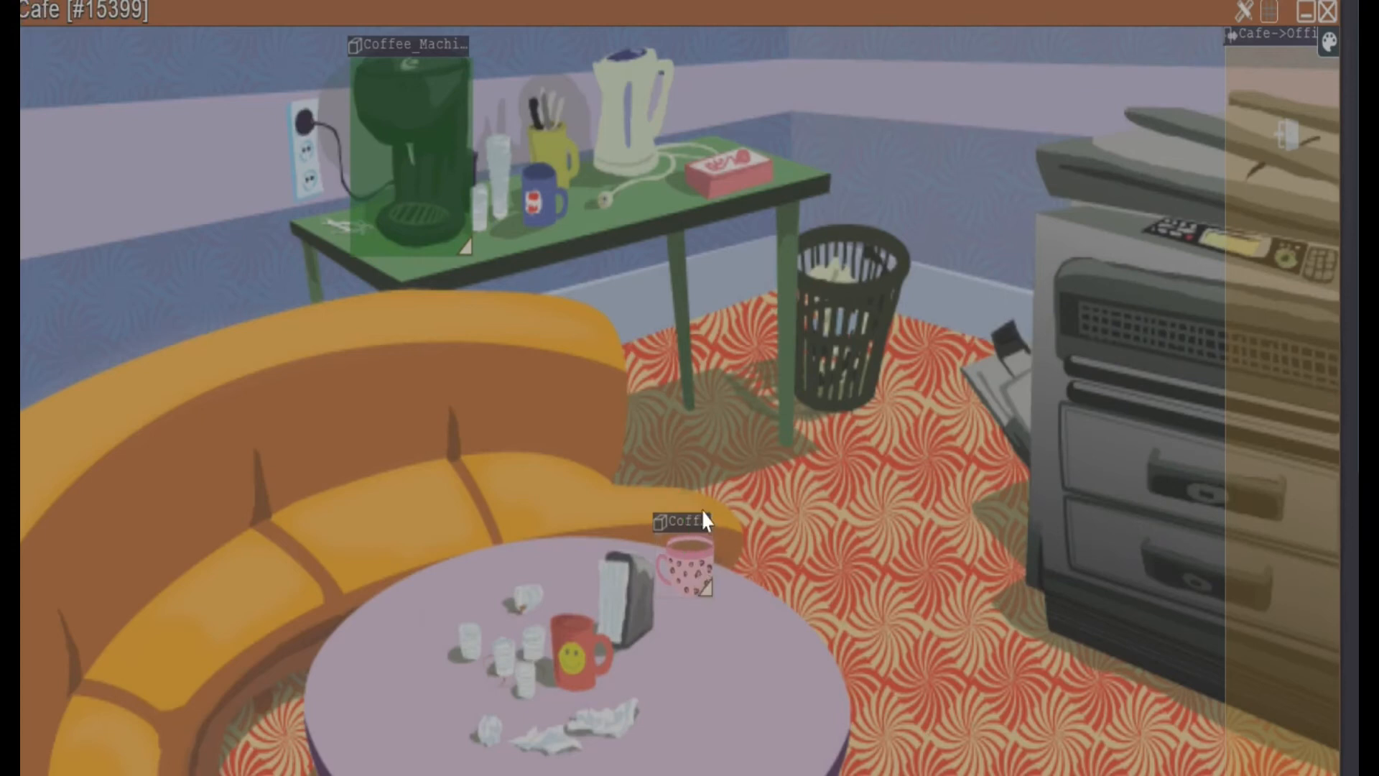
left_click_drag(701, 527, 739, 608)
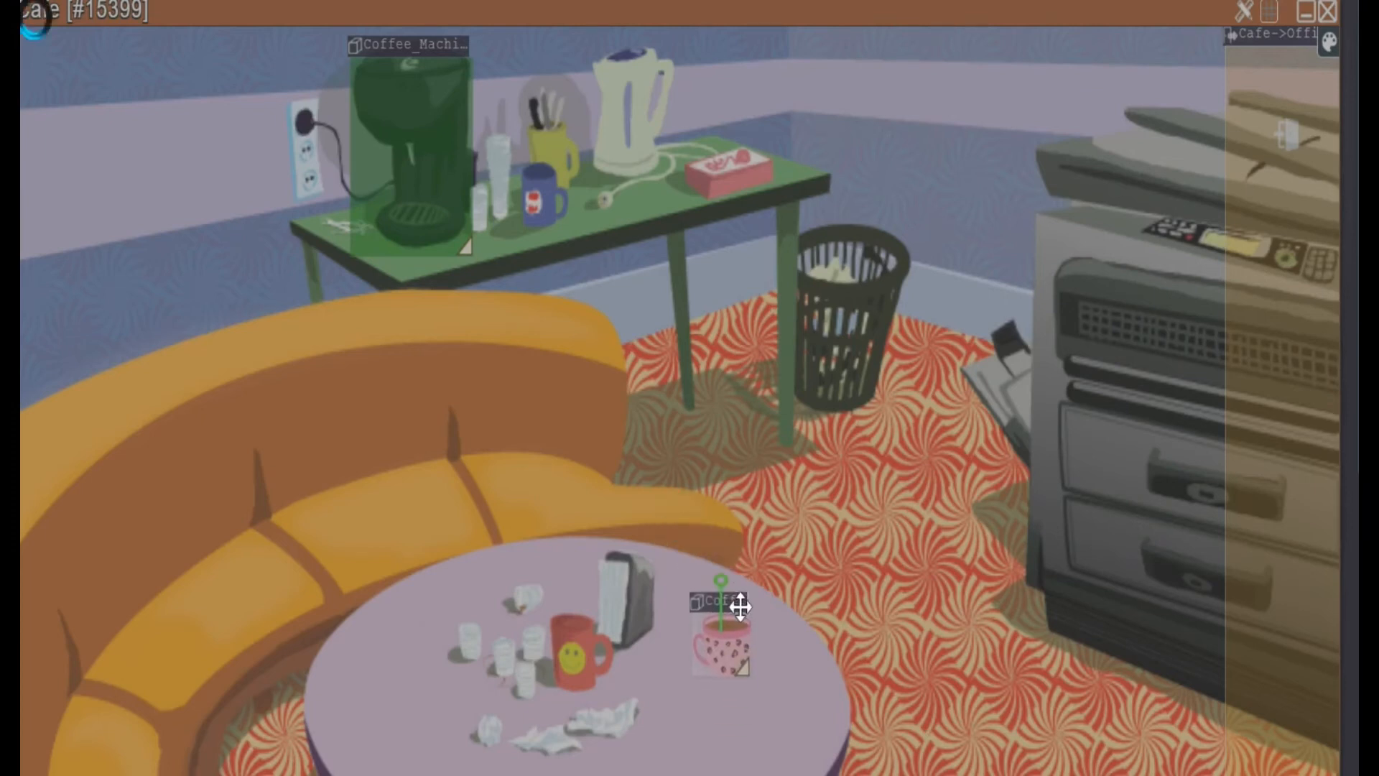
Open the Coffee cup's settings and delete the empty extra element opened along with it
double_click(701, 653)
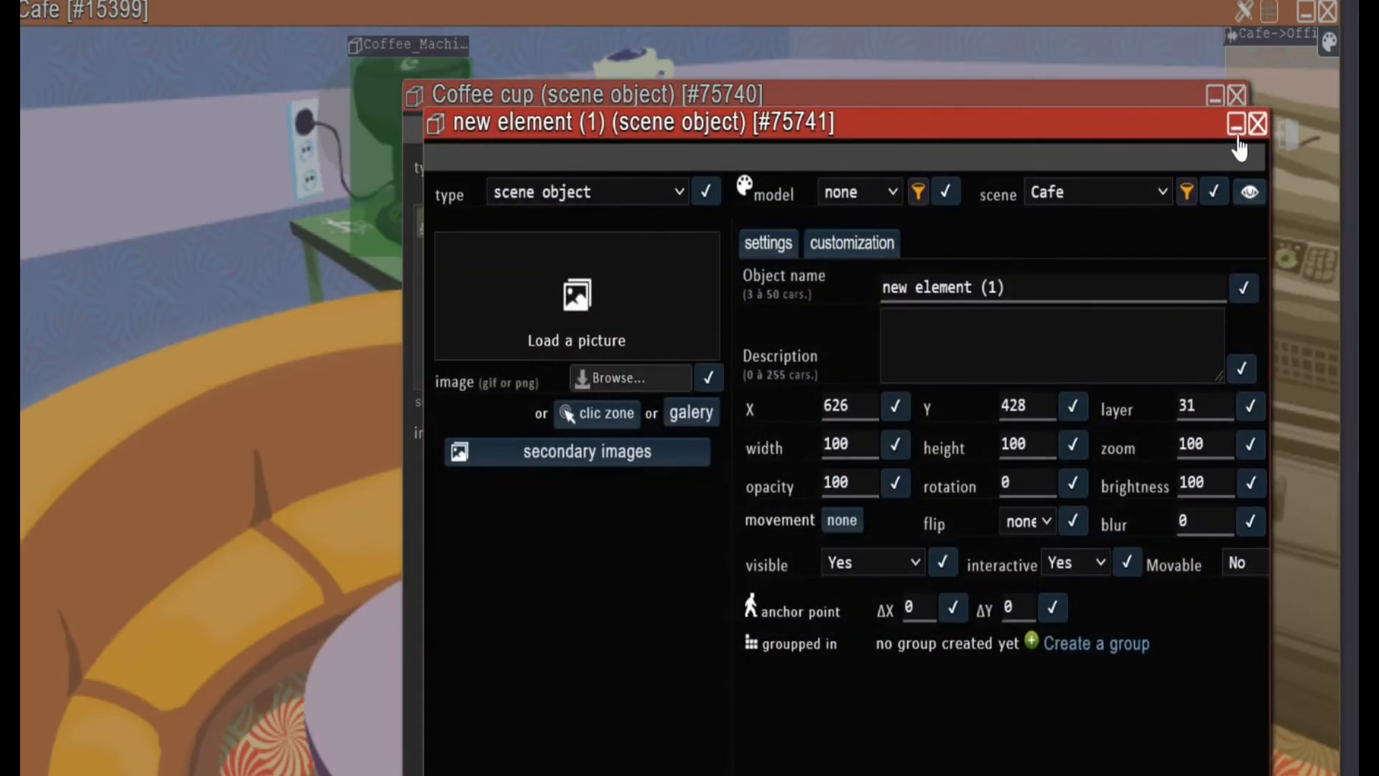
scroll(1120, 431, "down", 5)
left_click(1222, 474)
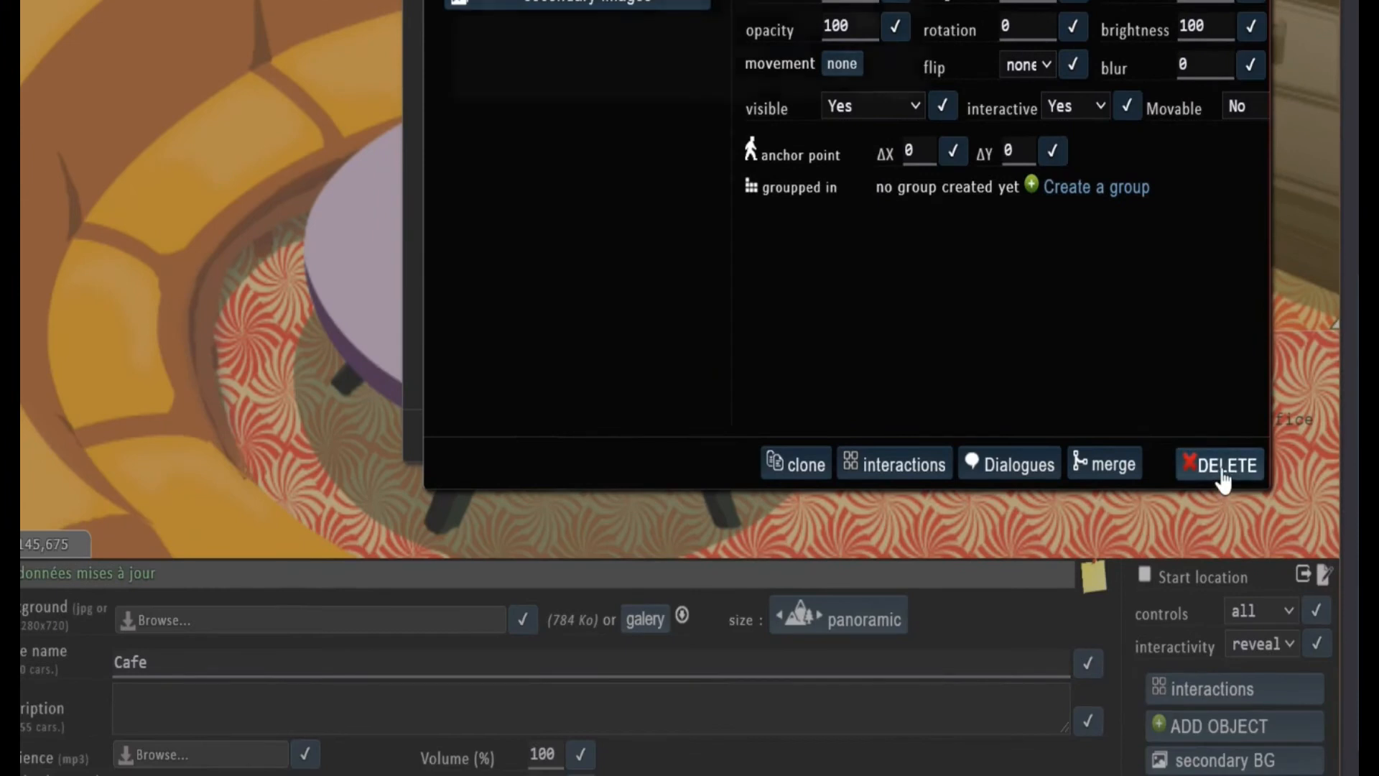
left_click(796, 80)
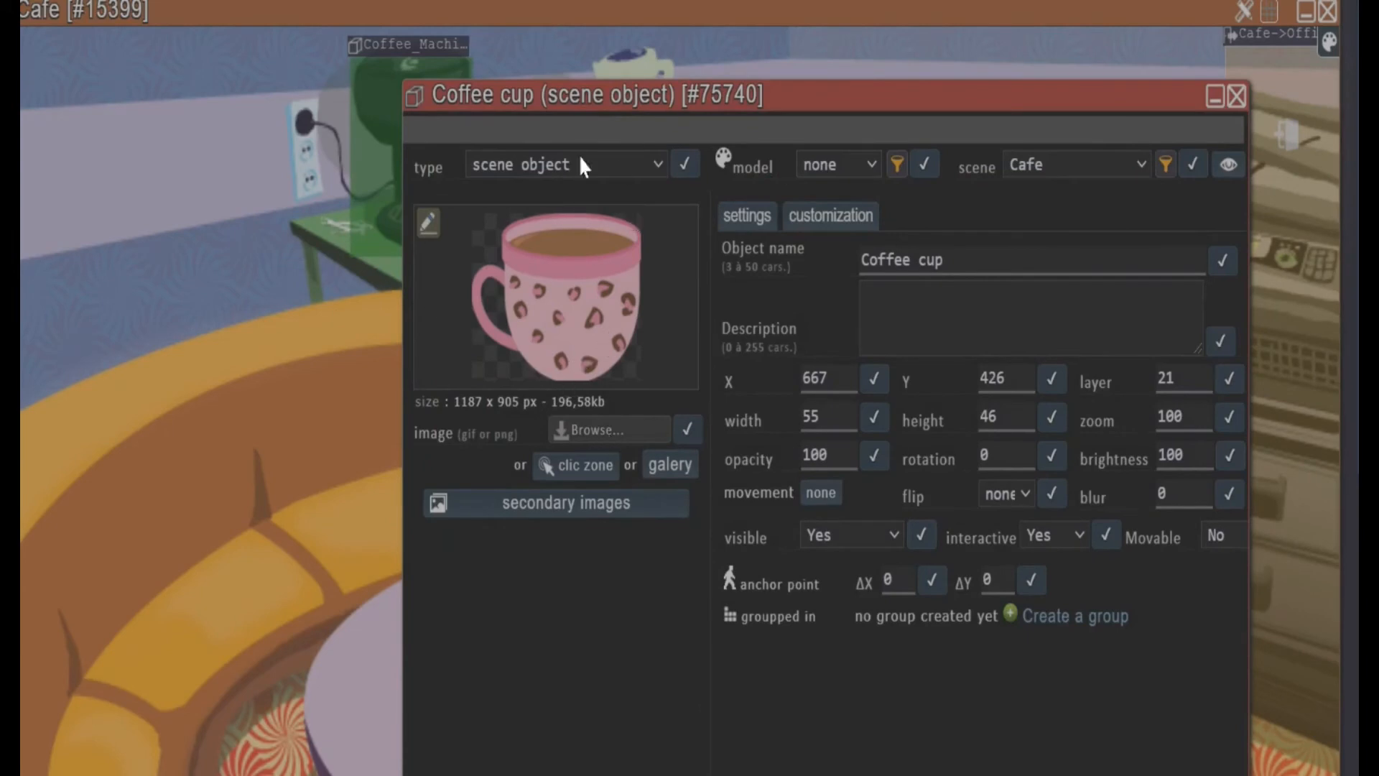
Change the Coffee cup's type from scene object to inventory object
left_click(525, 168)
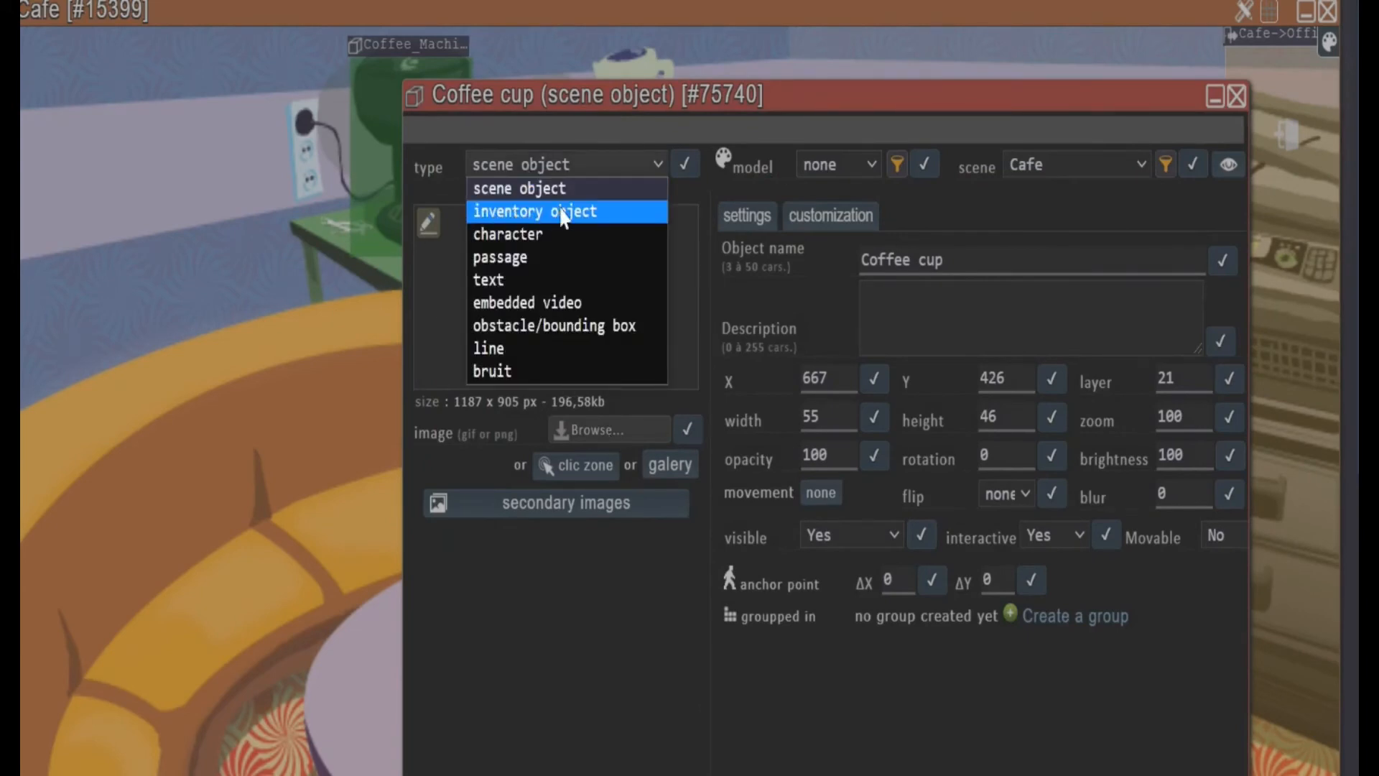
left_click(606, 212)
left_click(686, 163)
Load 2.jpg as the Coffee cup's inventory icon with added transparency and close its window
scroll(675, 429, "down", 3)
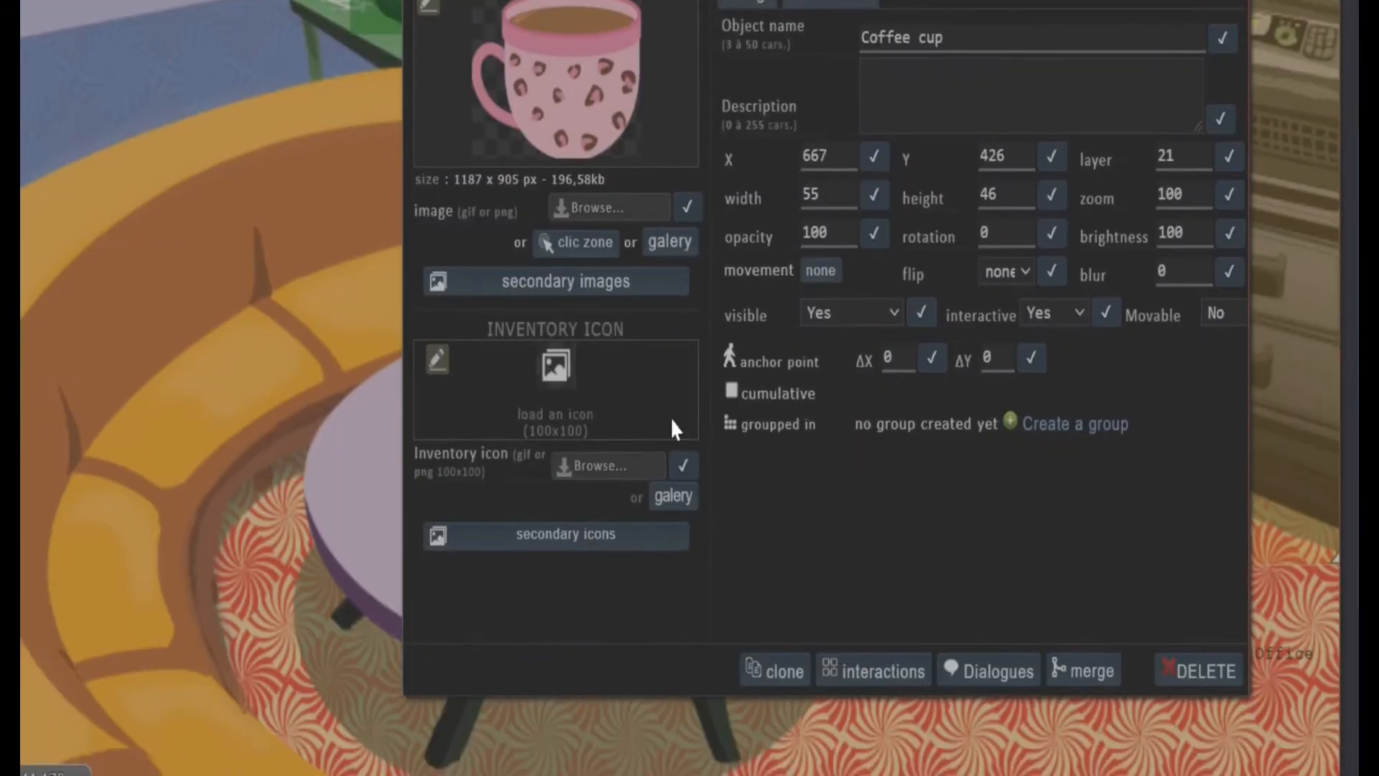
left_click(592, 467)
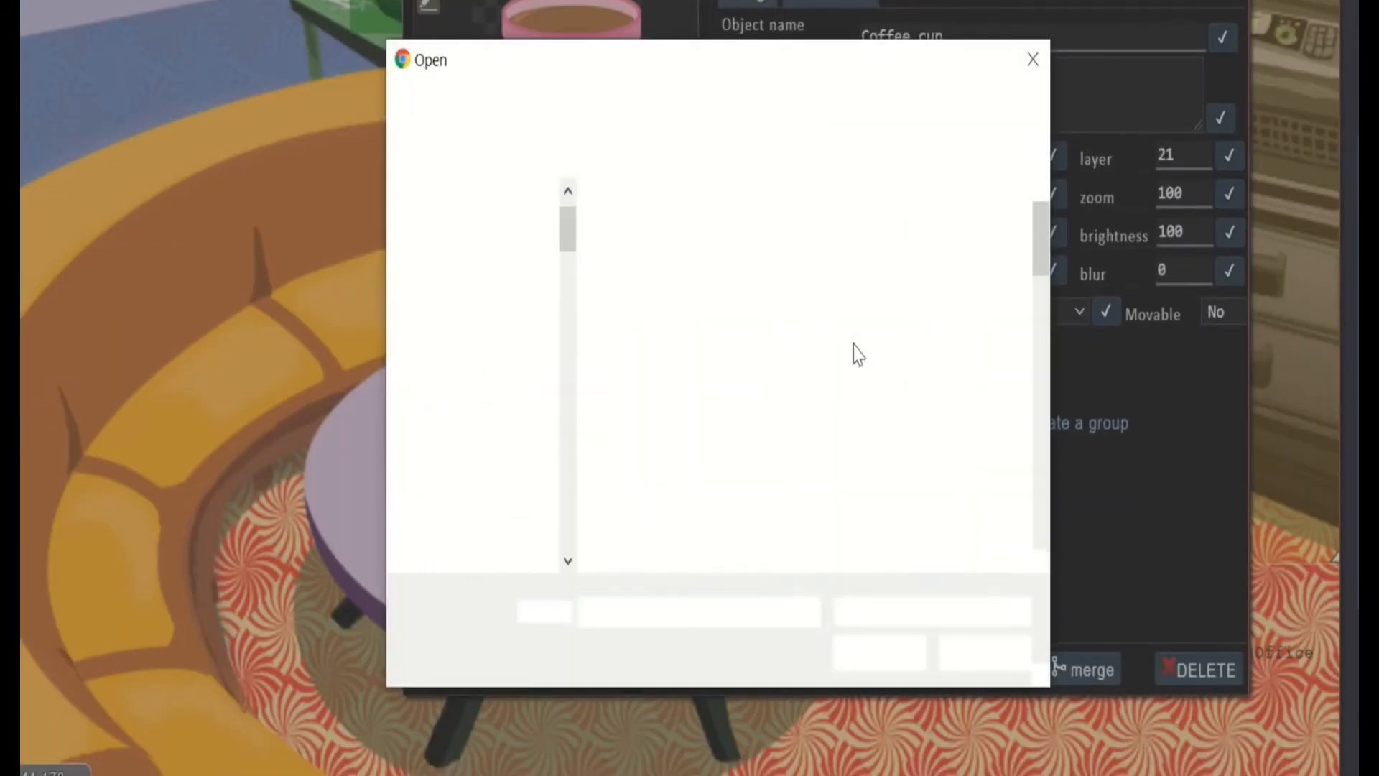
double_click(932, 271)
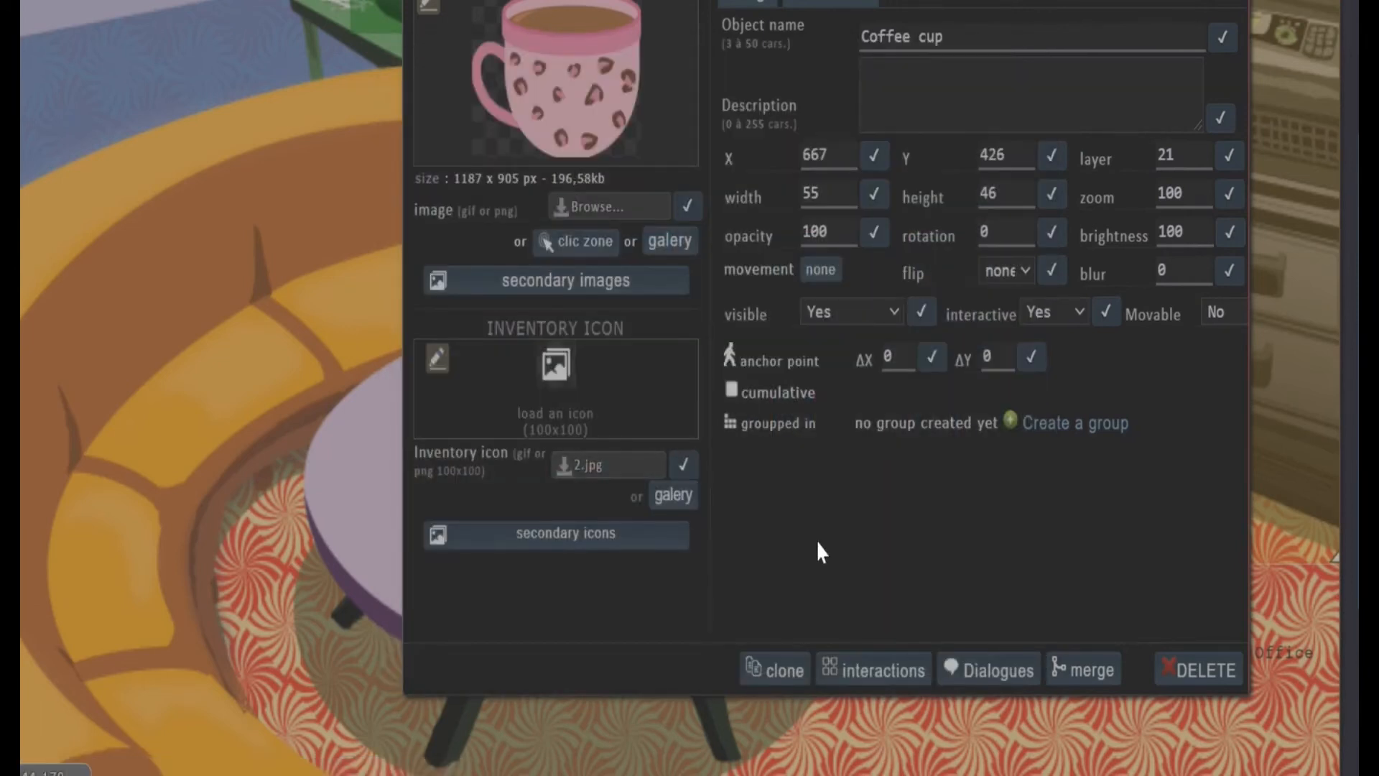
left_click(822, 167)
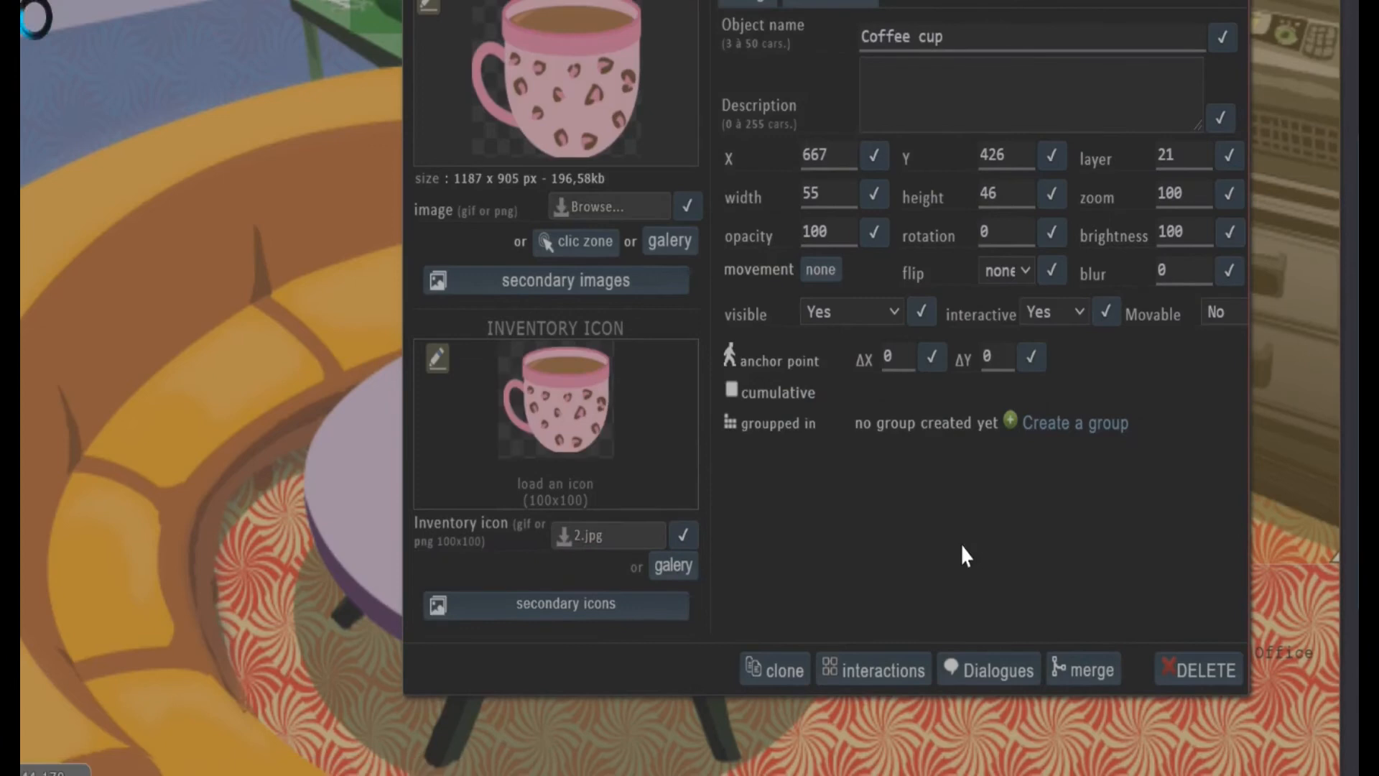
scroll(848, 524, "up", 2)
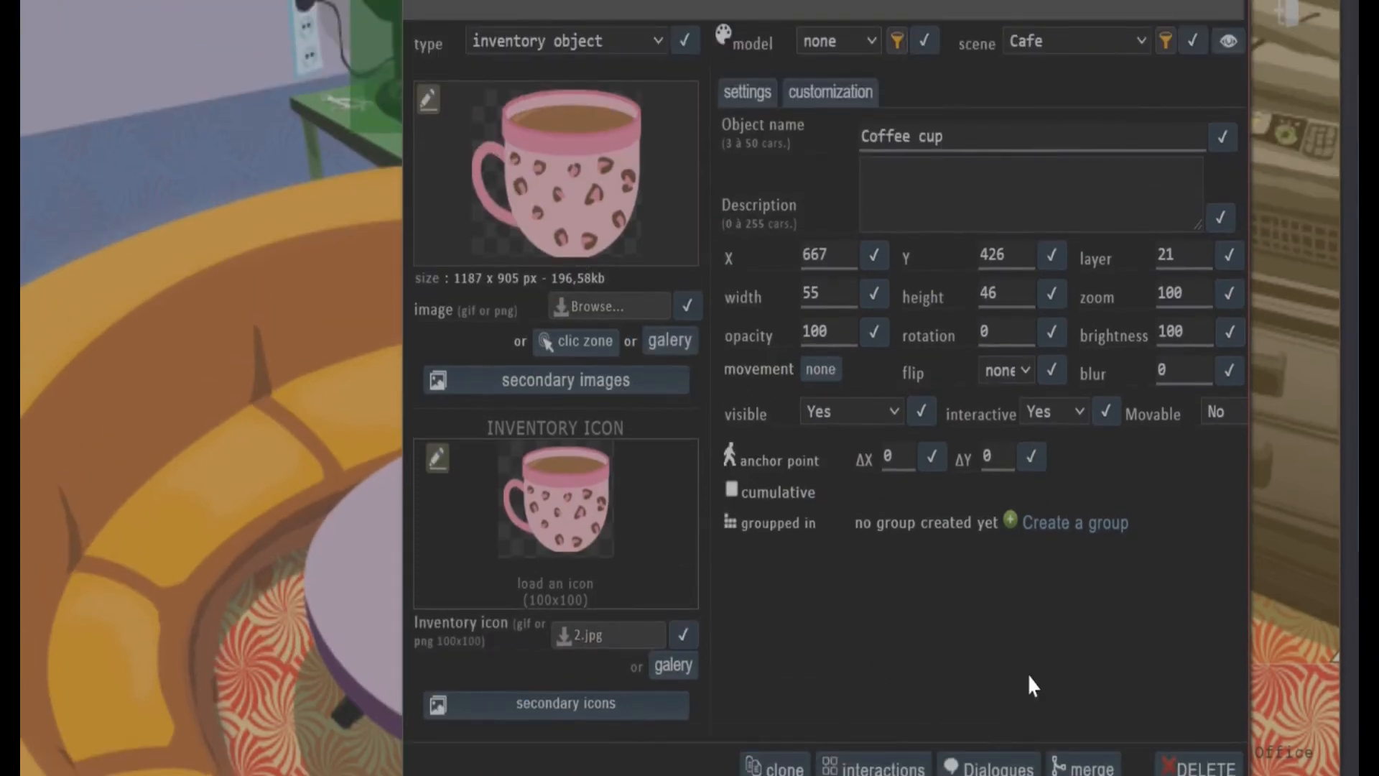
scroll(1032, 657, "down", 1)
scroll(1077, 396, "up", 3)
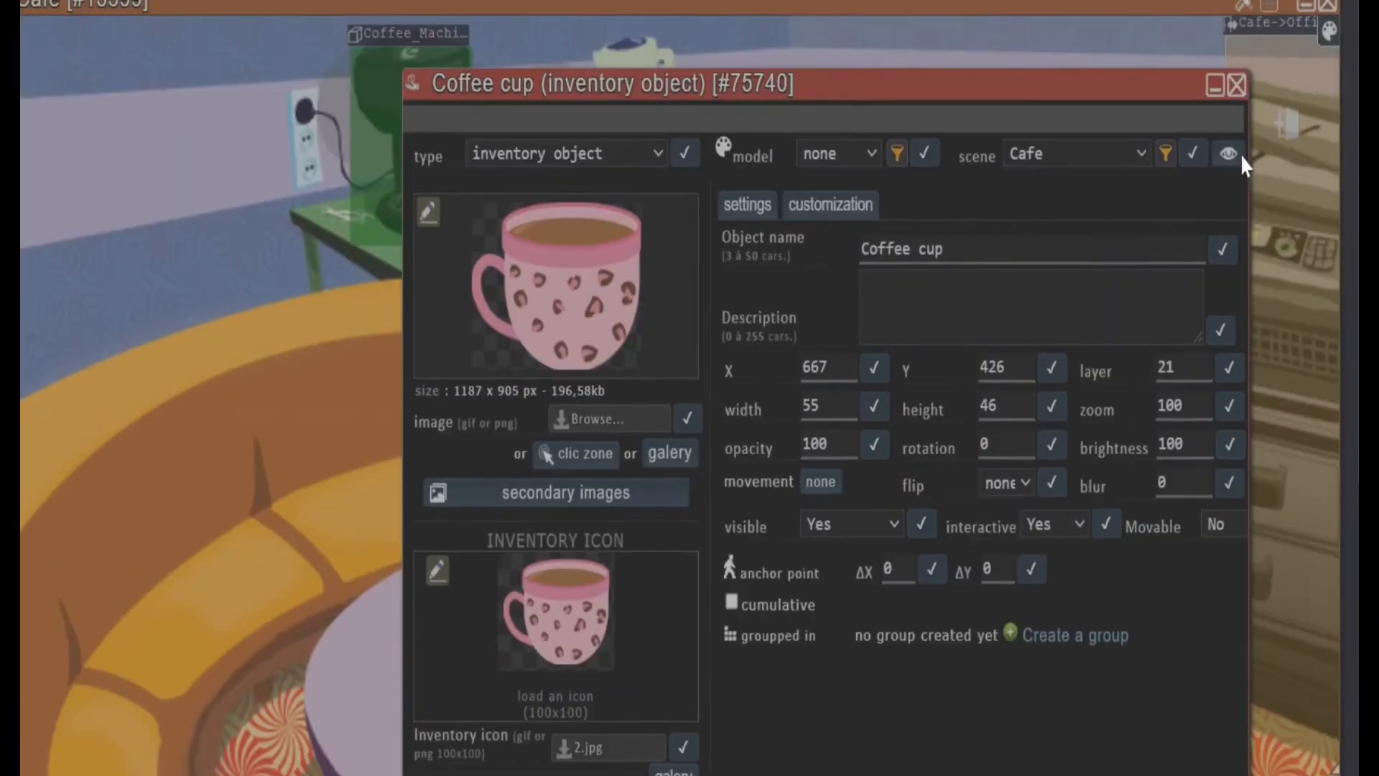
left_click(1225, 88)
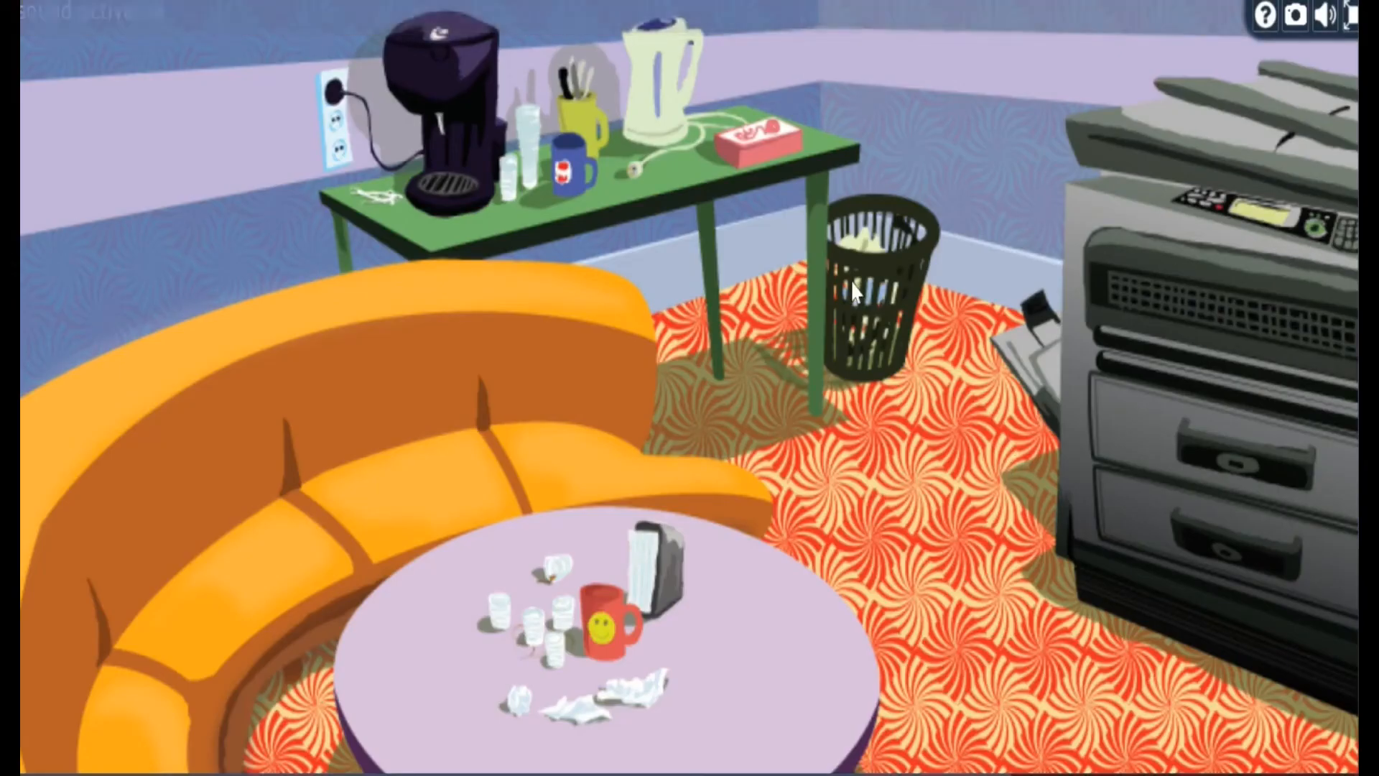
Restart the game test, go from the Office to the Cafe, and try interacting with the coffee machine and pink cup
scroll(850, 280, "right", 6)
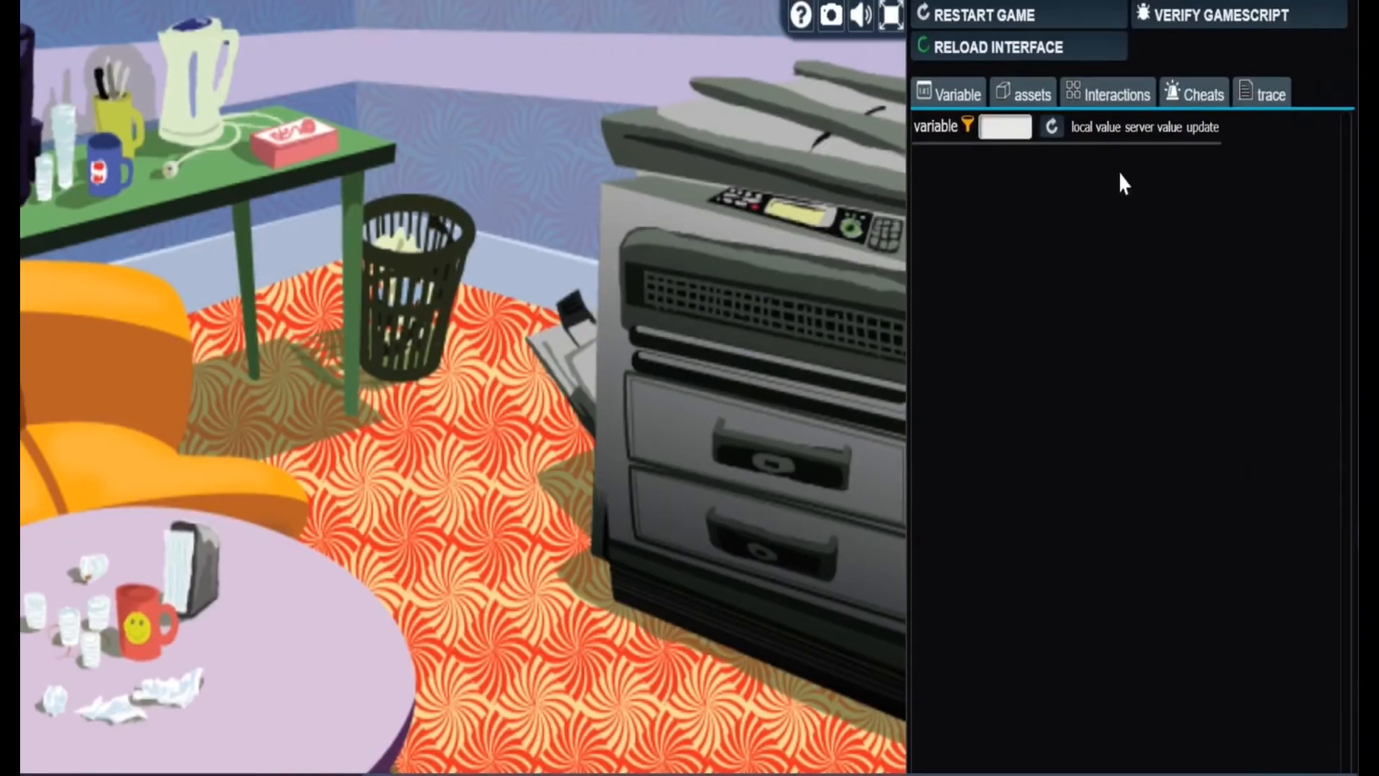
left_click(1122, 25)
left_click(803, 79)
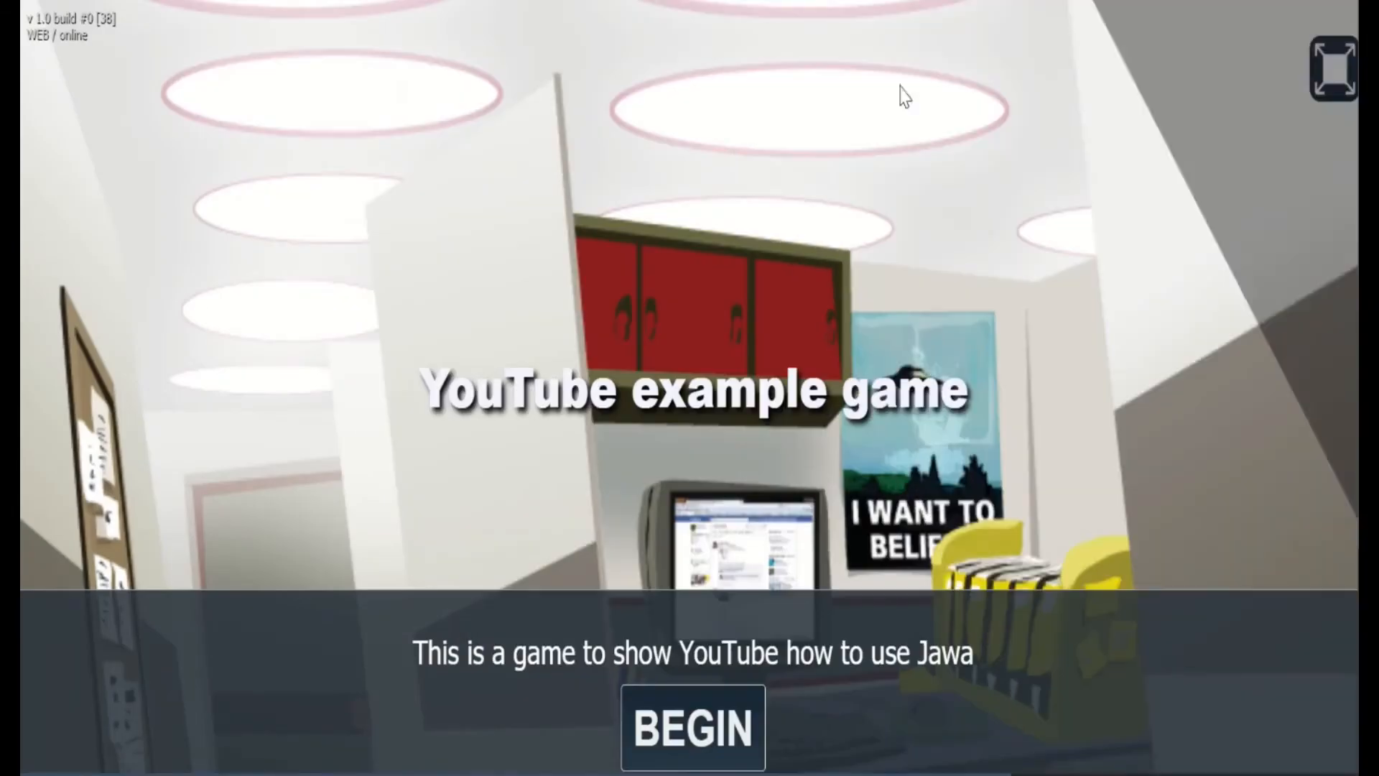
left_click(641, 722)
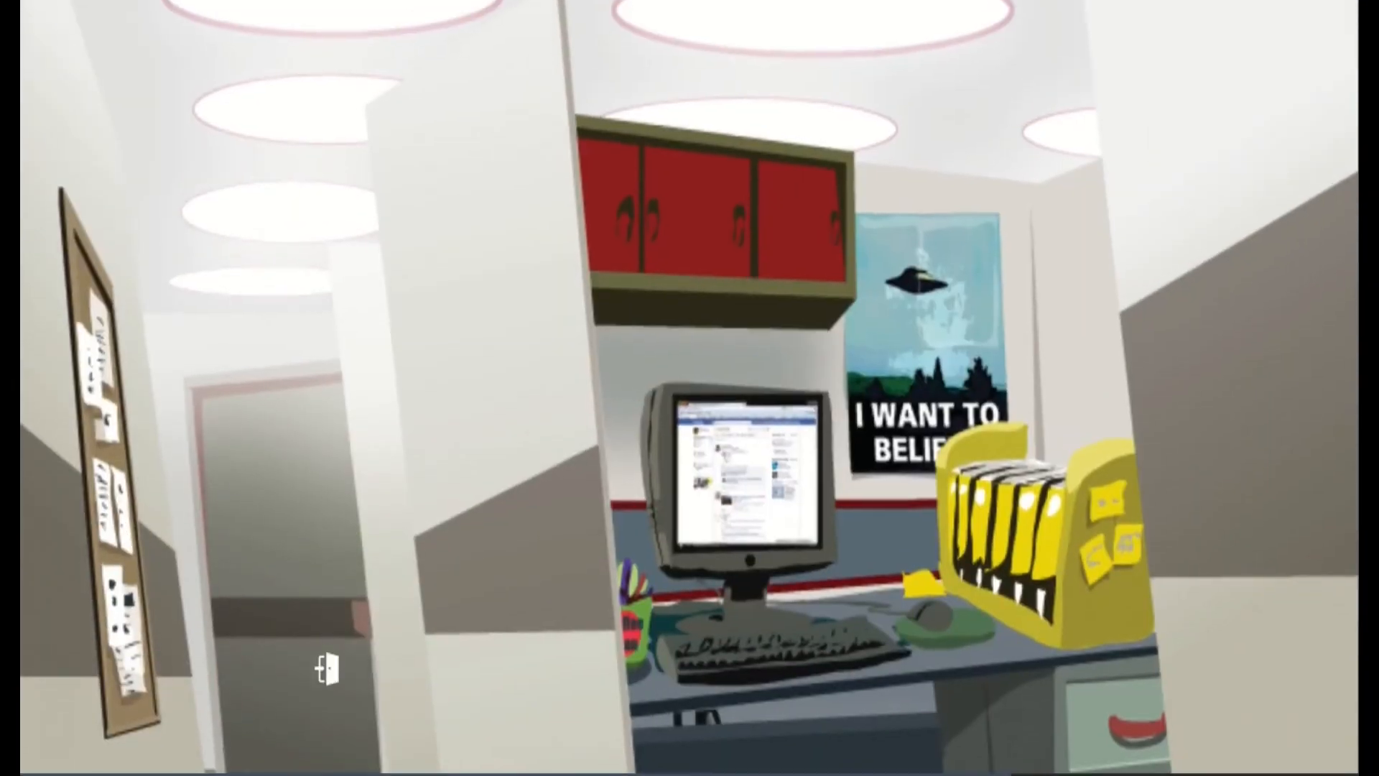
left_click(327, 668)
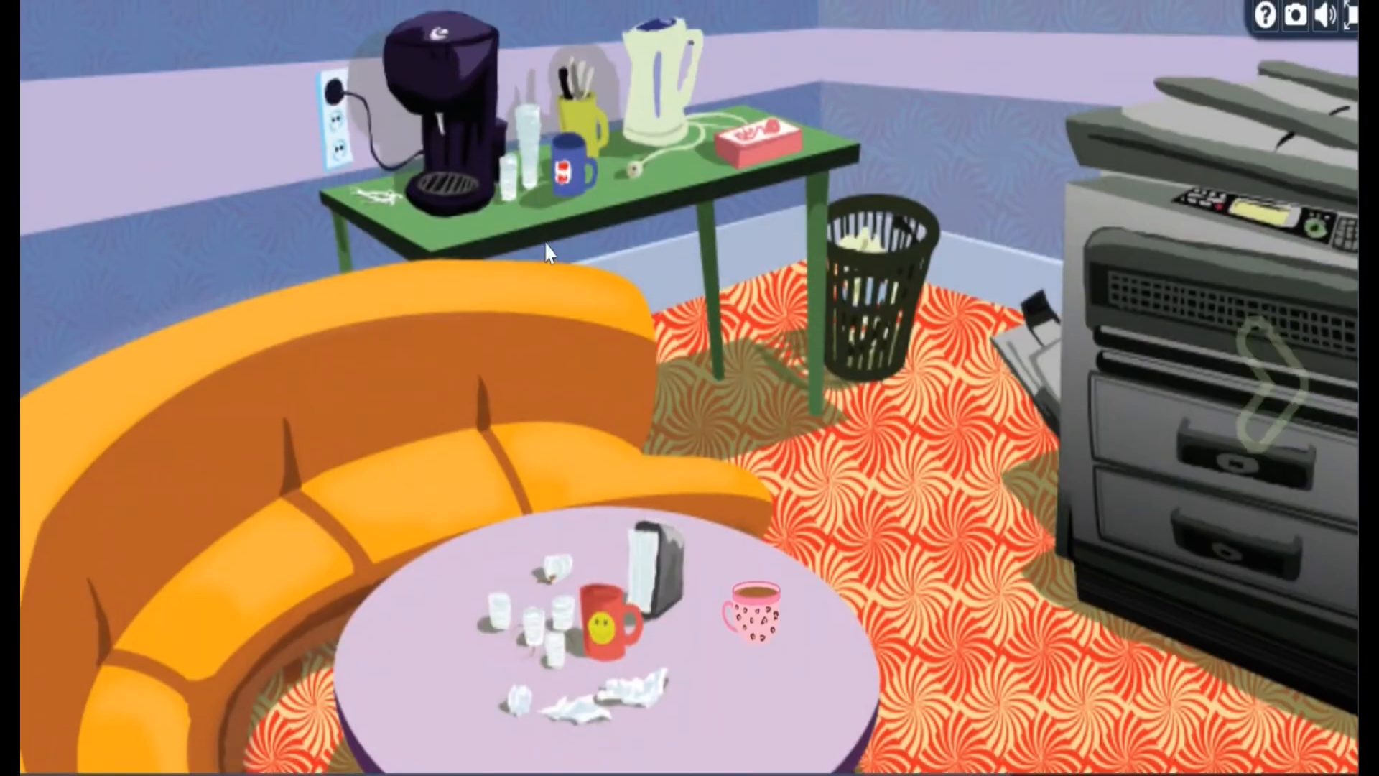
left_click(431, 87)
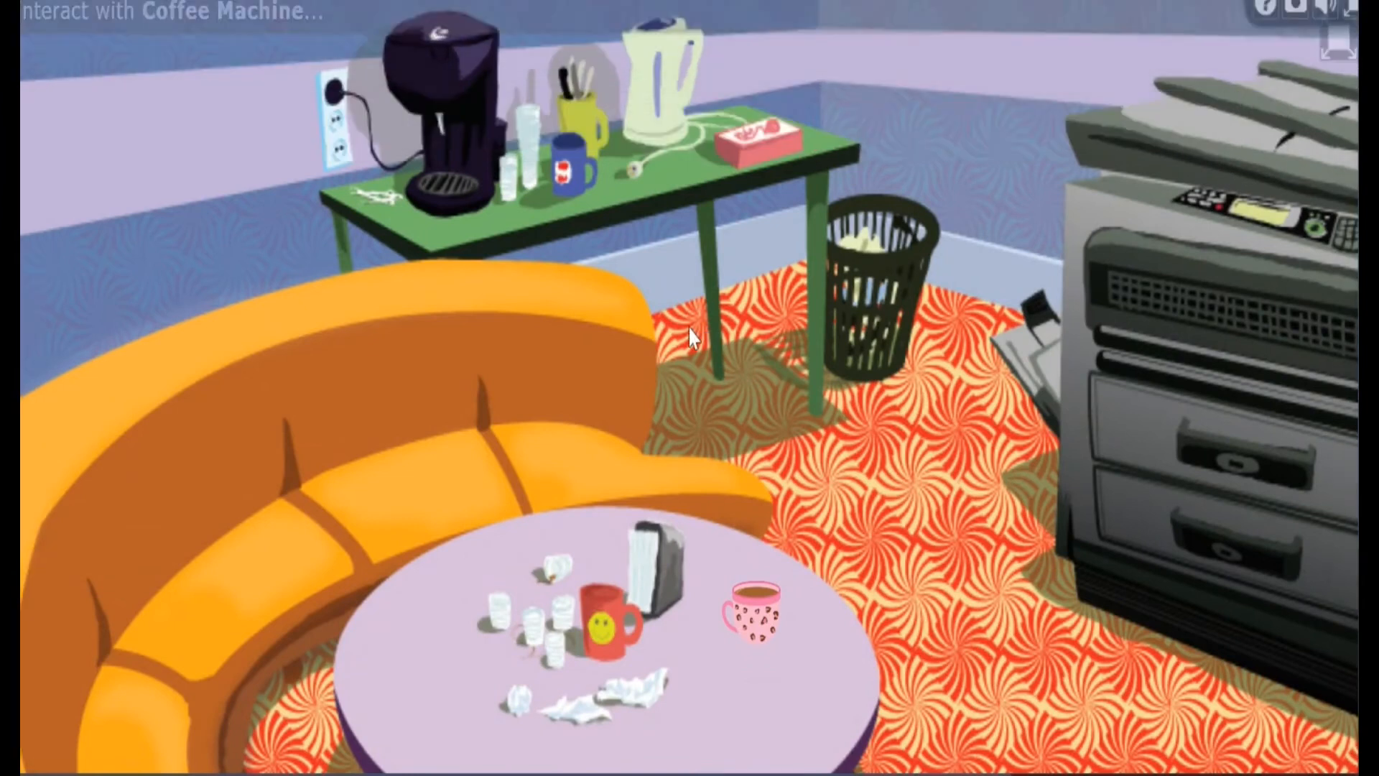
left_click(754, 618)
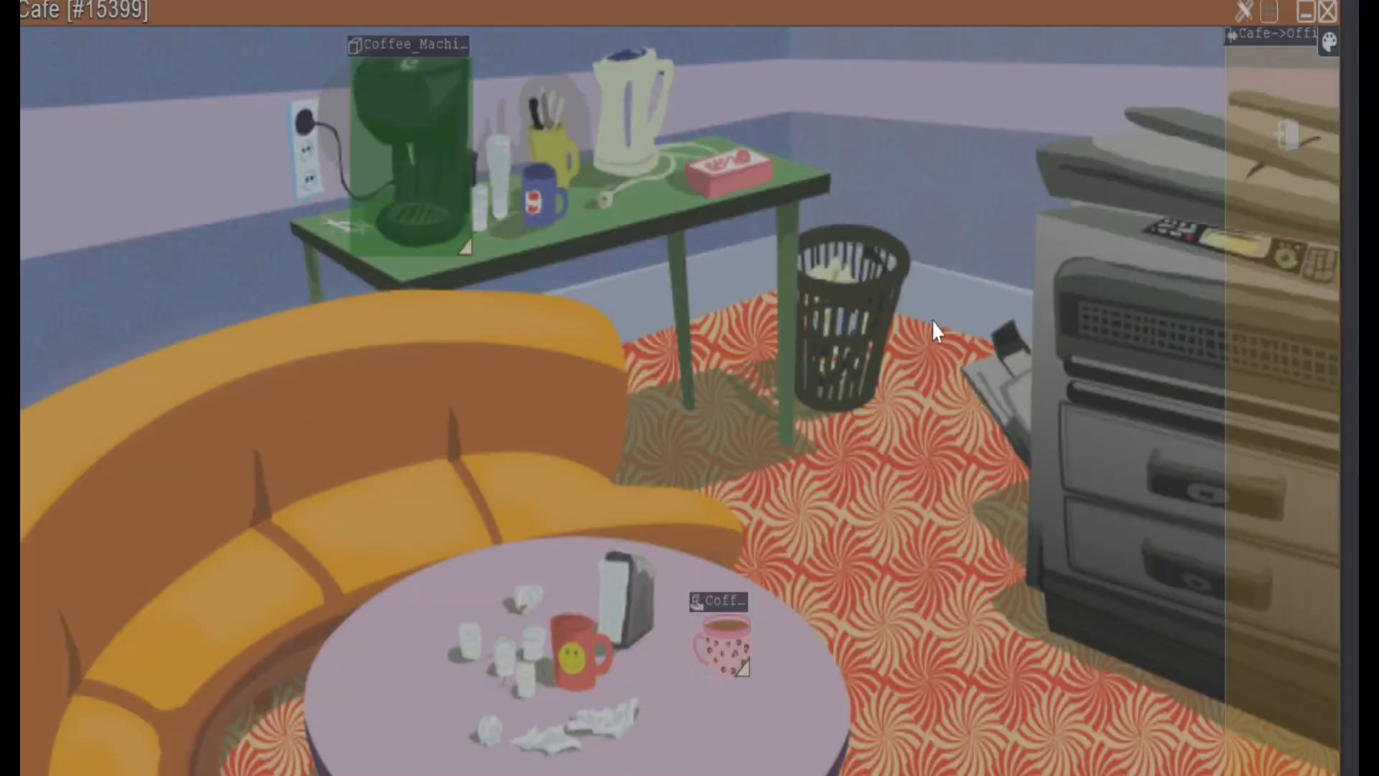
Close the Cafe scene and open the Office scene's window, placing it so the desk area shows
left_click(1328, 13)
left_click(64, 365)
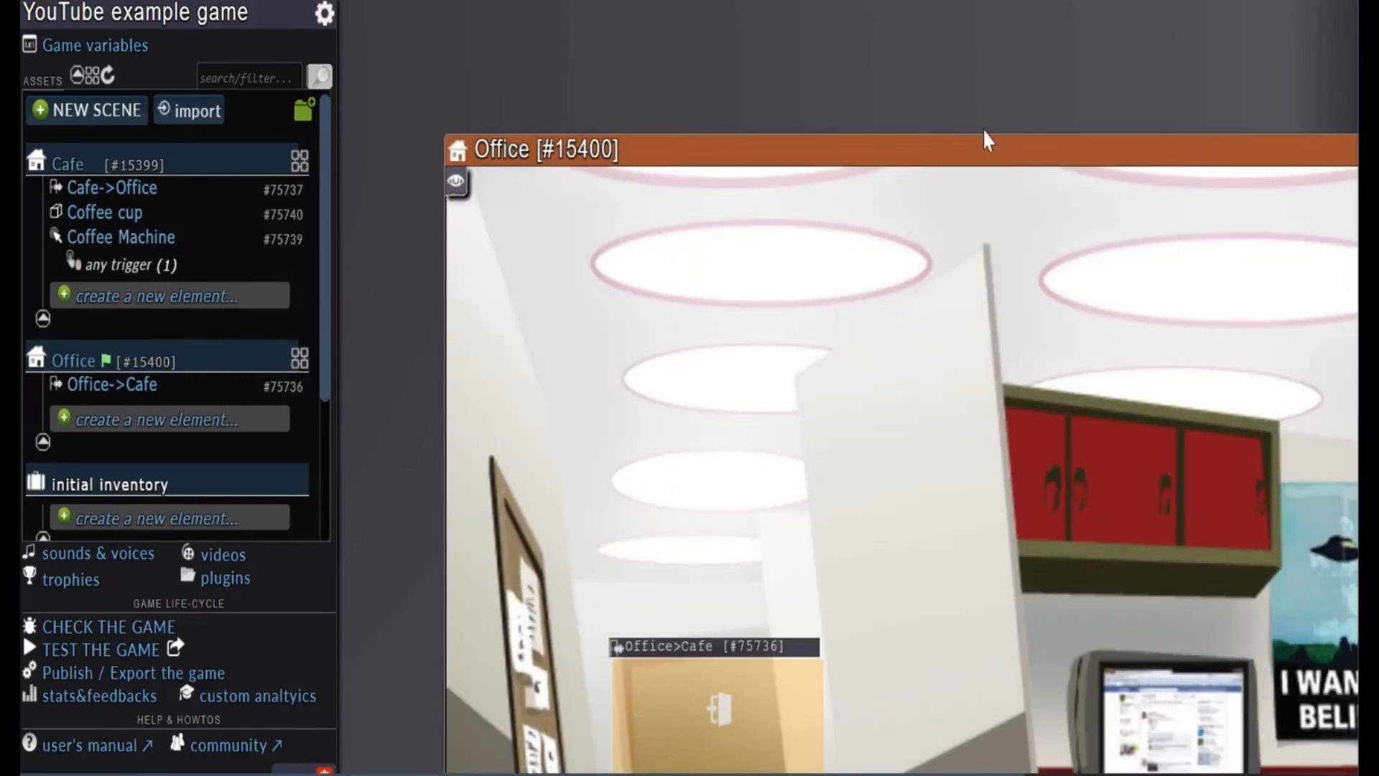
left_click_drag(979, 146, 637, 6)
scroll(865, 477, "down", 2)
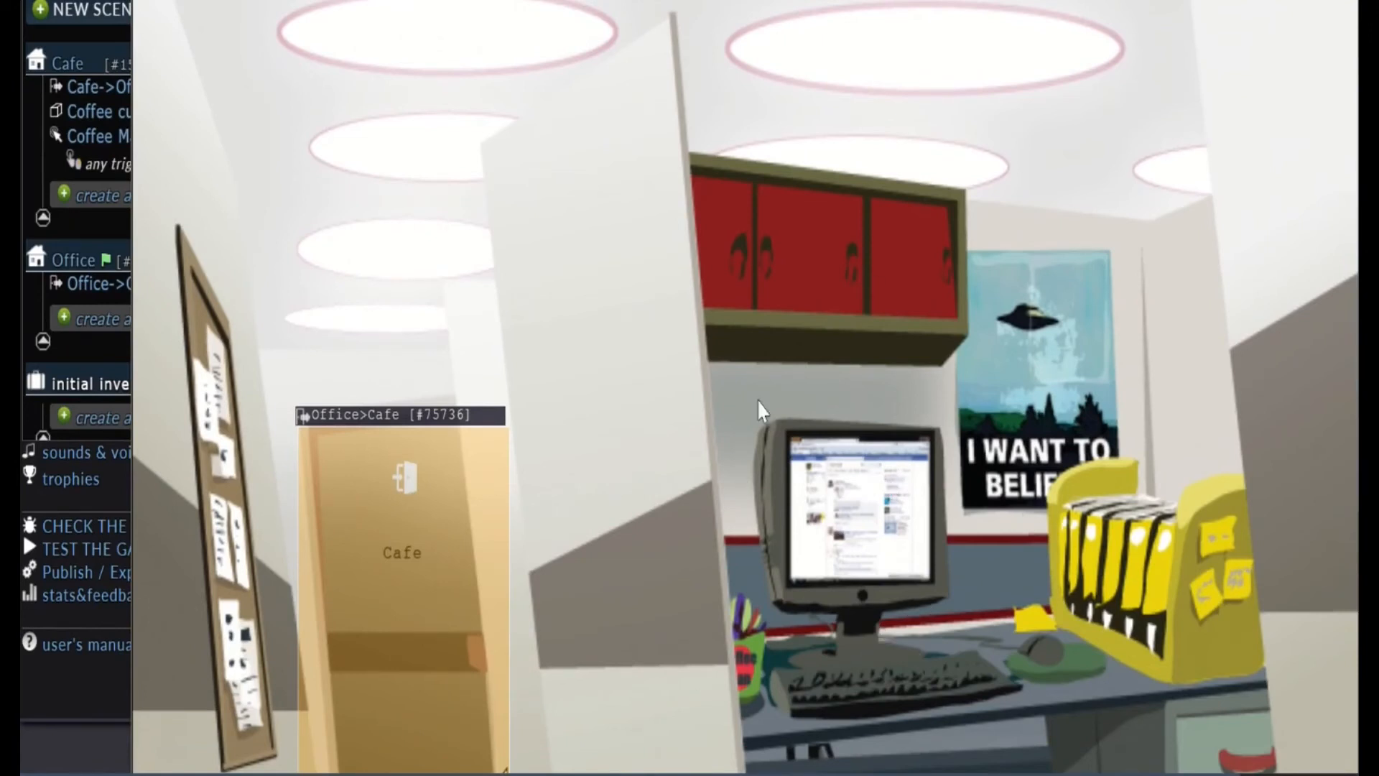
Add a scene object named Computer to the Office as a click zone and fit it over the monitor and keyboard, about 247 x 202
left_click(863, 577)
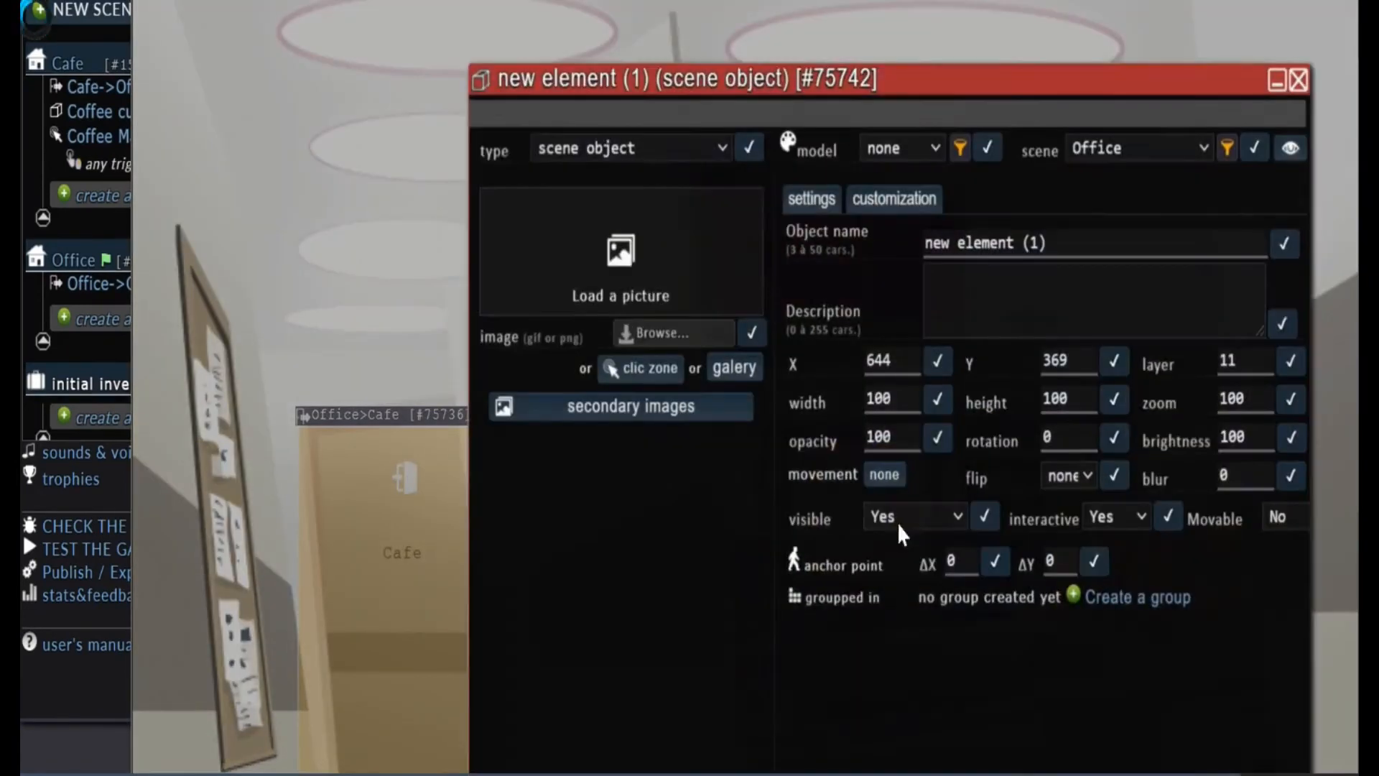
type("c")
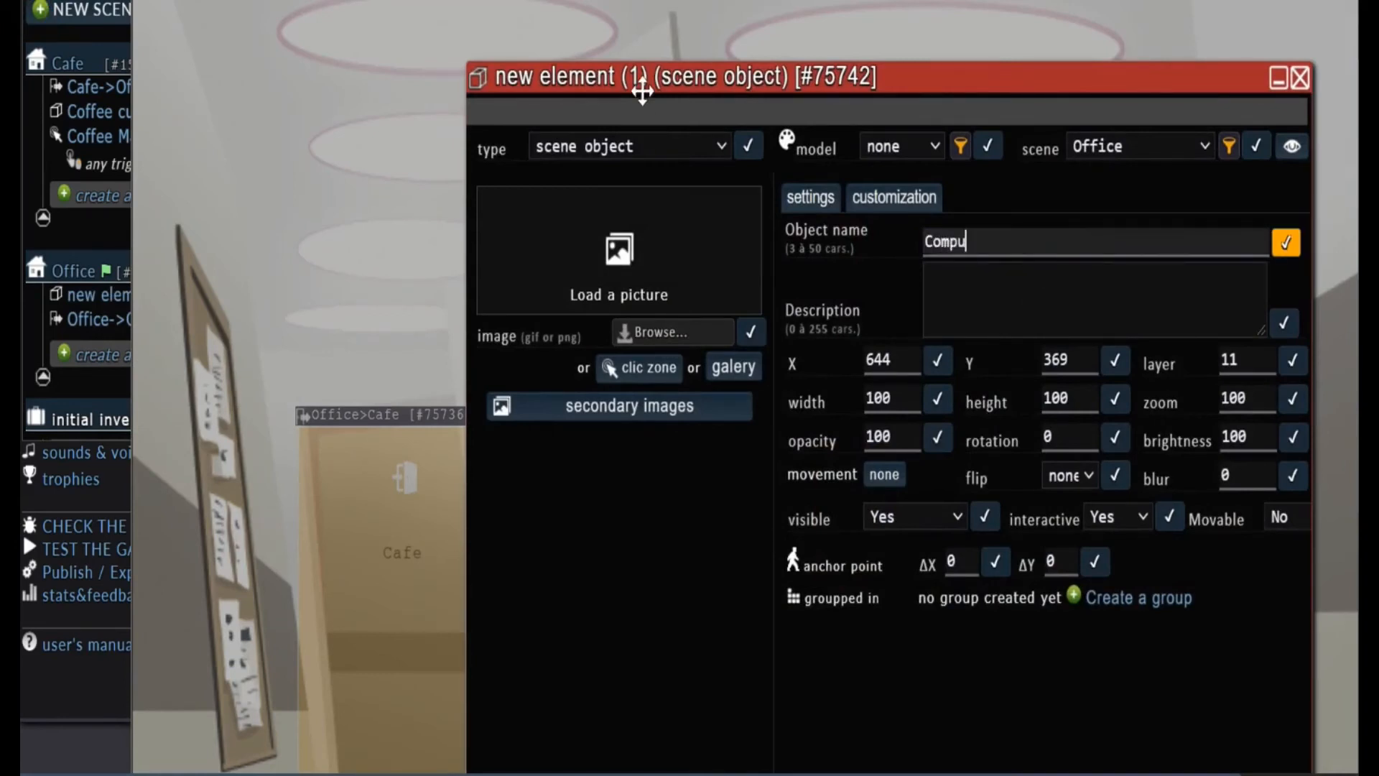
left_click(622, 376)
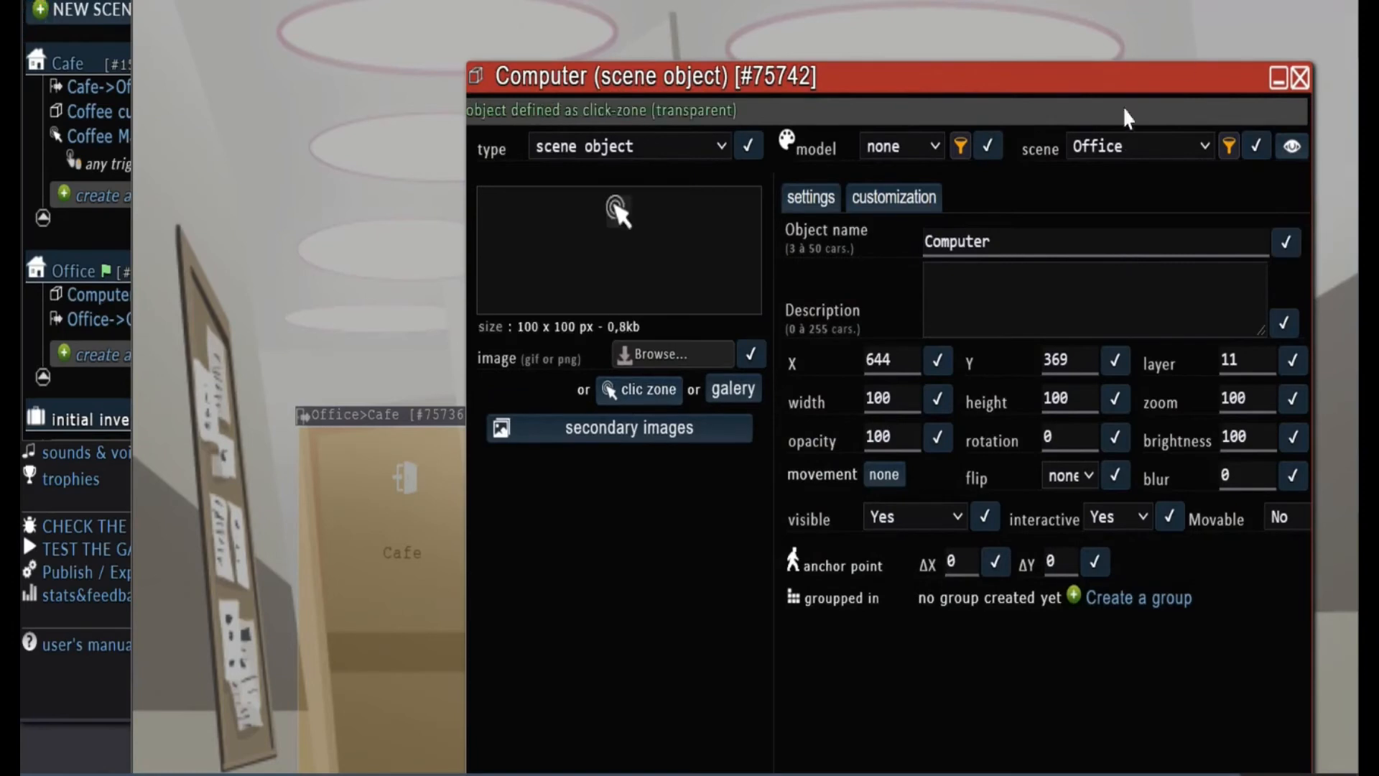
left_click(1301, 79)
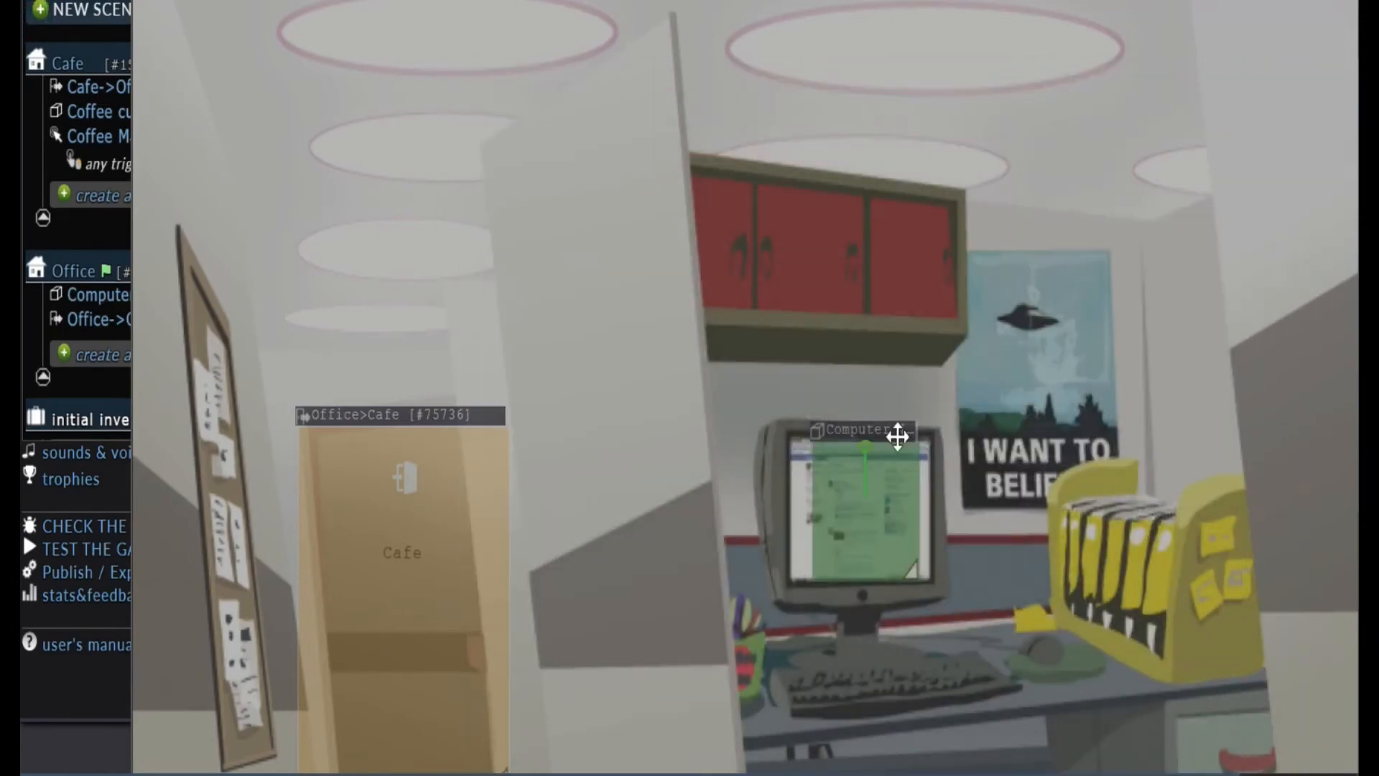
left_click_drag(898, 429, 840, 428)
left_click_drag(859, 563, 1013, 716)
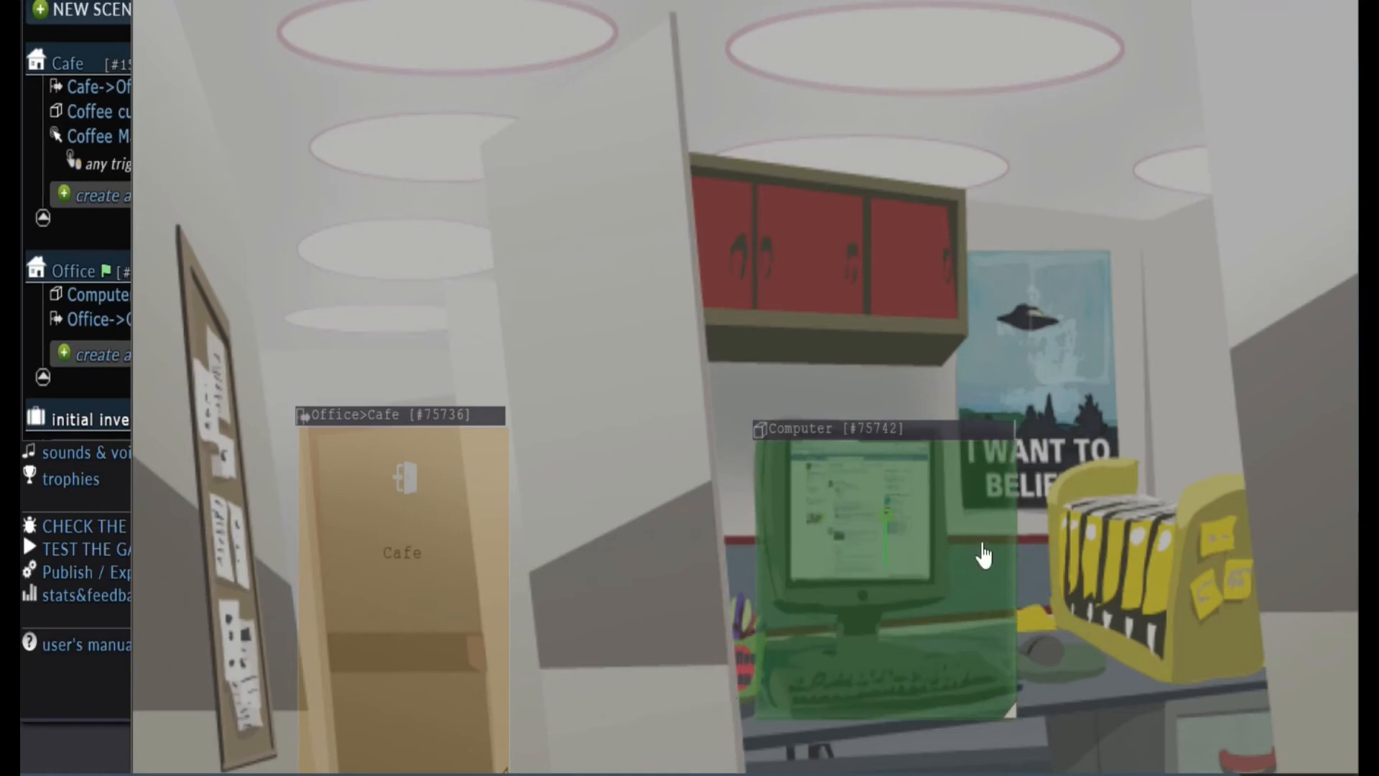
Open the Computer's interactions and add a TOUCH / CLICK object interaction for it
right_click(983, 547)
left_click(980, 546)
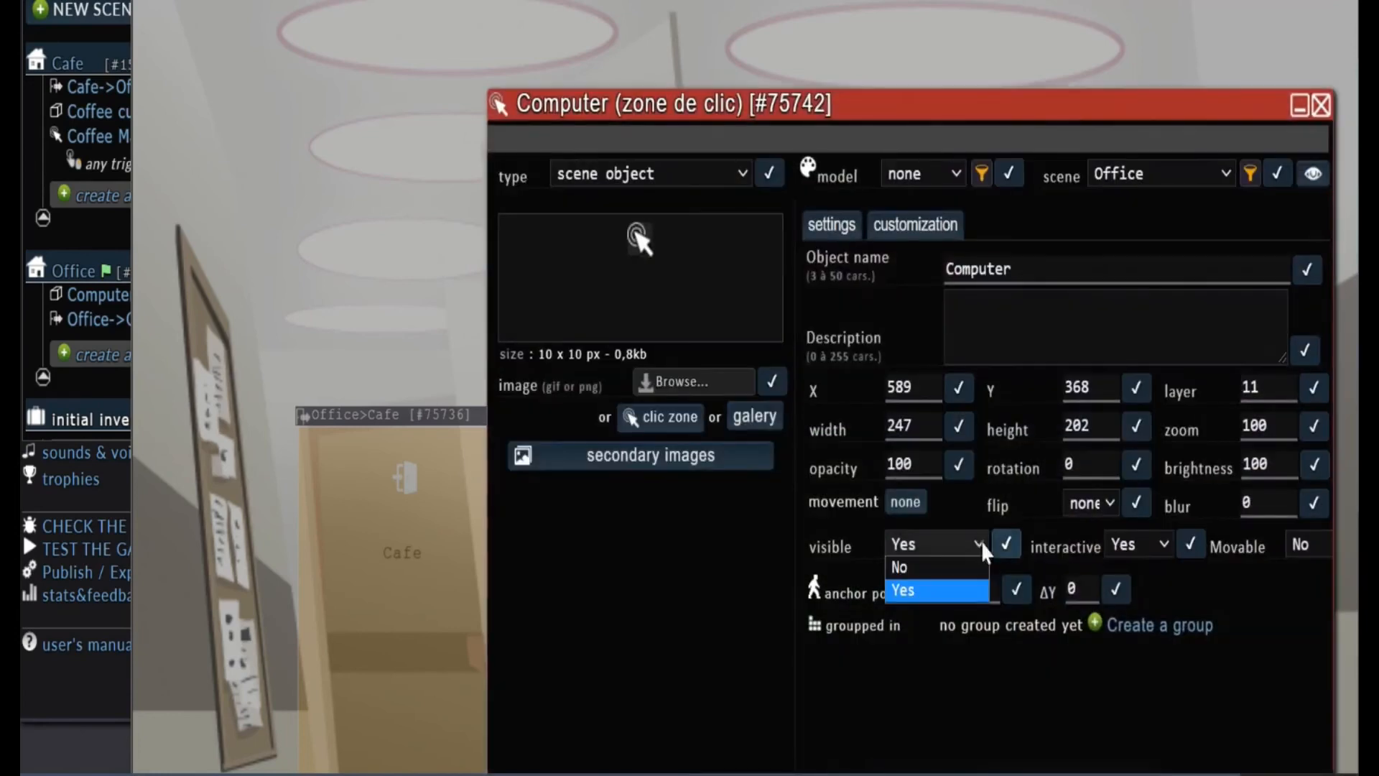
left_click(694, 570)
scroll(1007, 683, "down", 4)
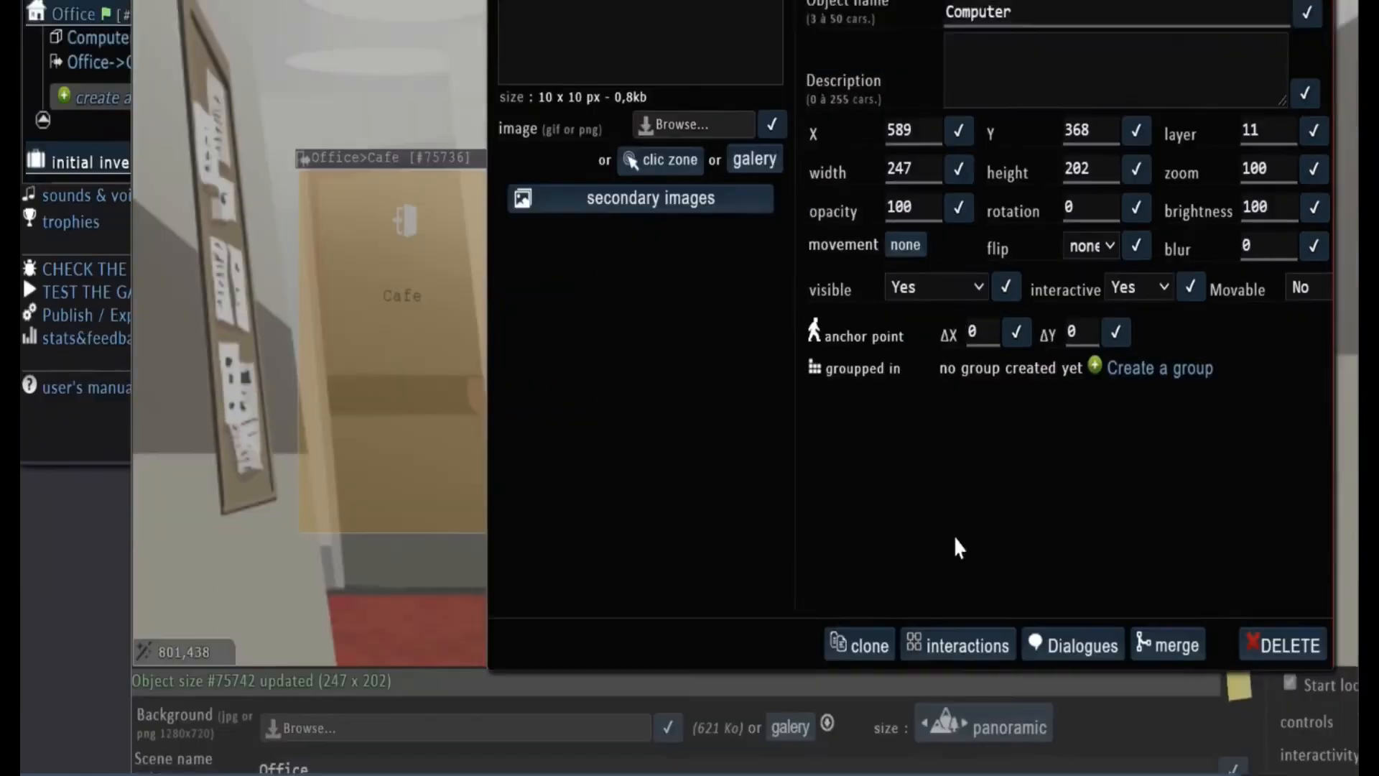
left_click(959, 604)
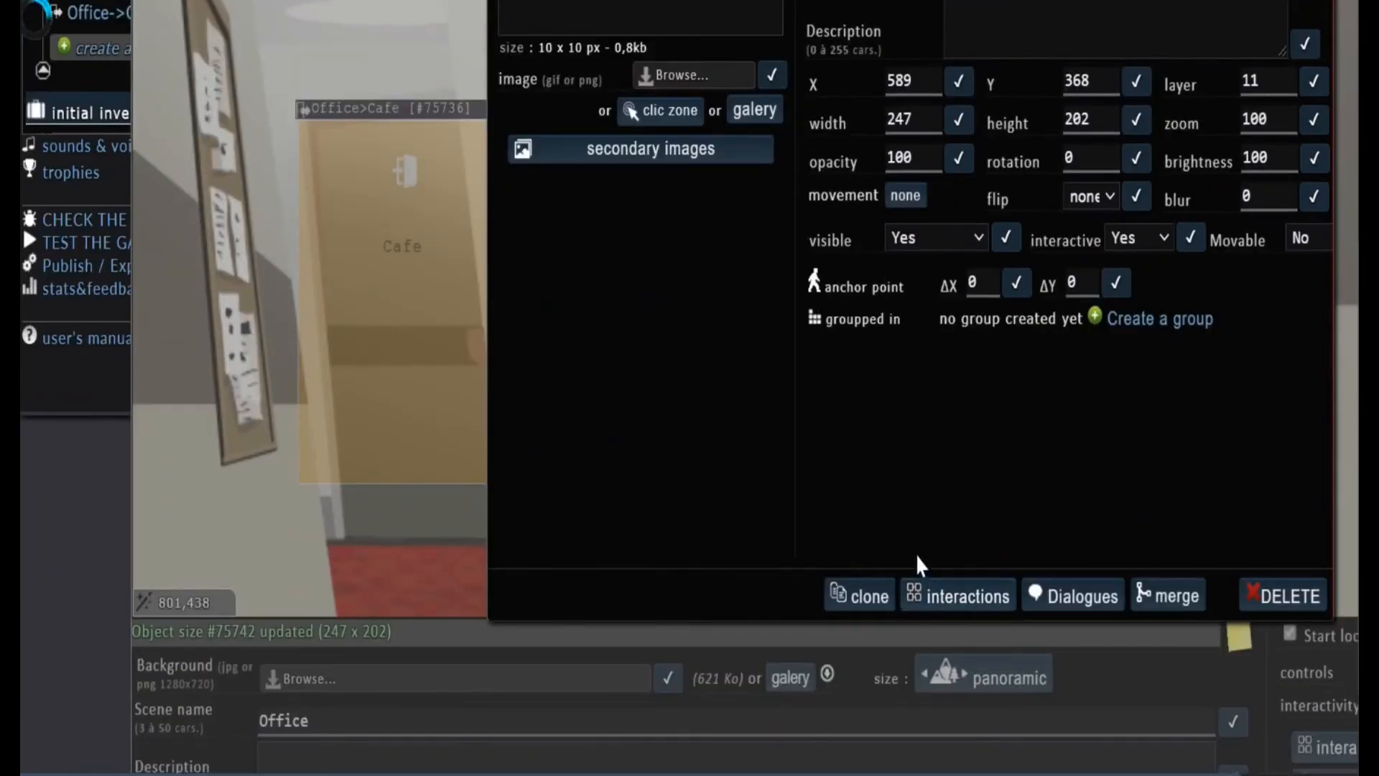
left_click(846, 150)
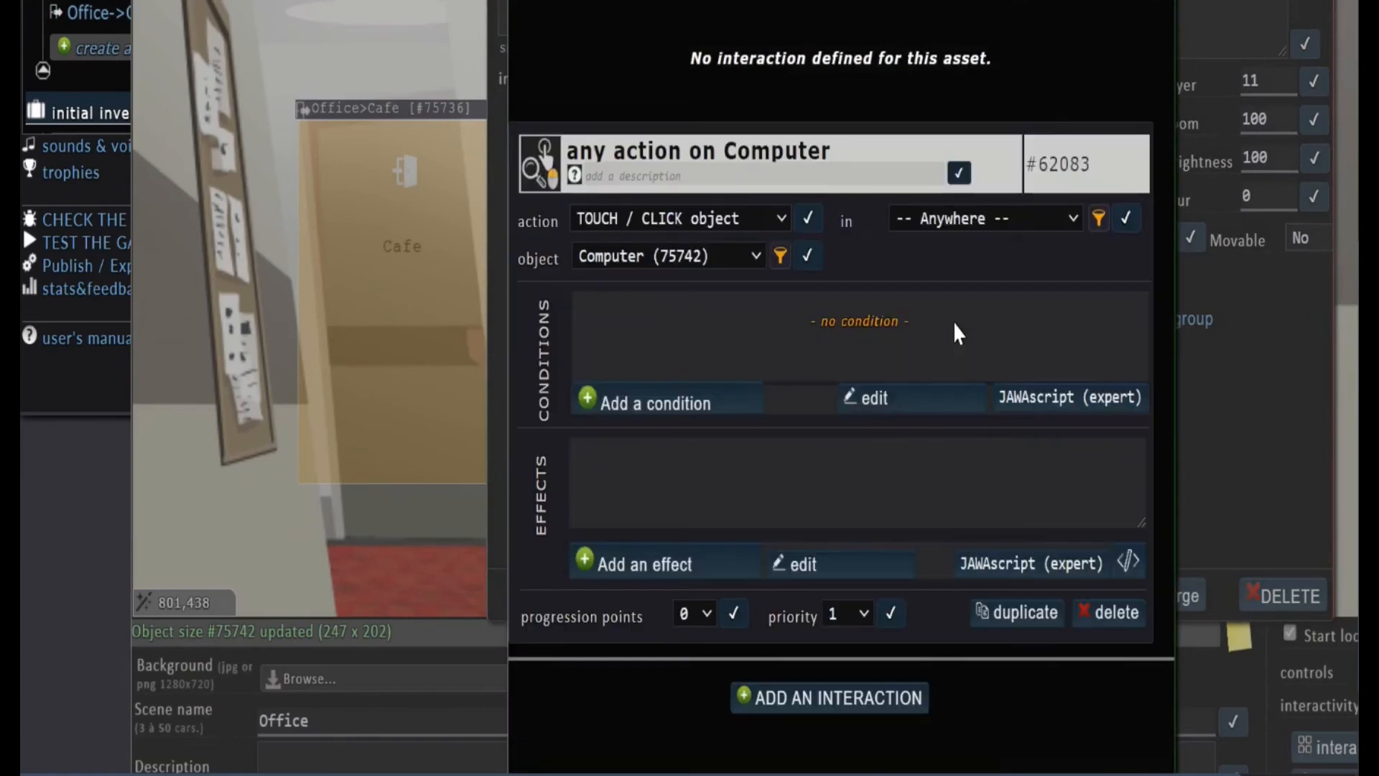
left_click(675, 616)
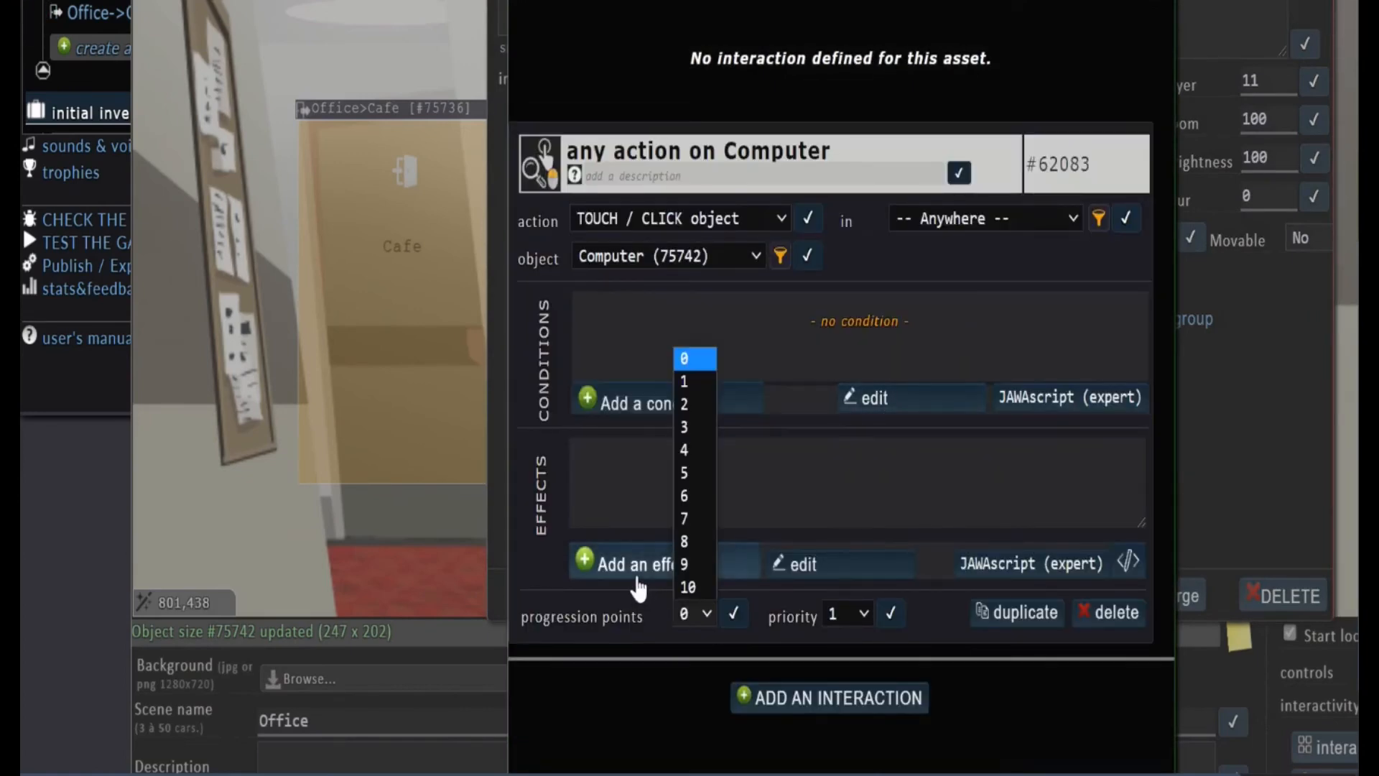
Add a message effect to the Computer's click interaction: "This is a computer, If it was broken I would be able to go home for the day."
left_click(646, 566)
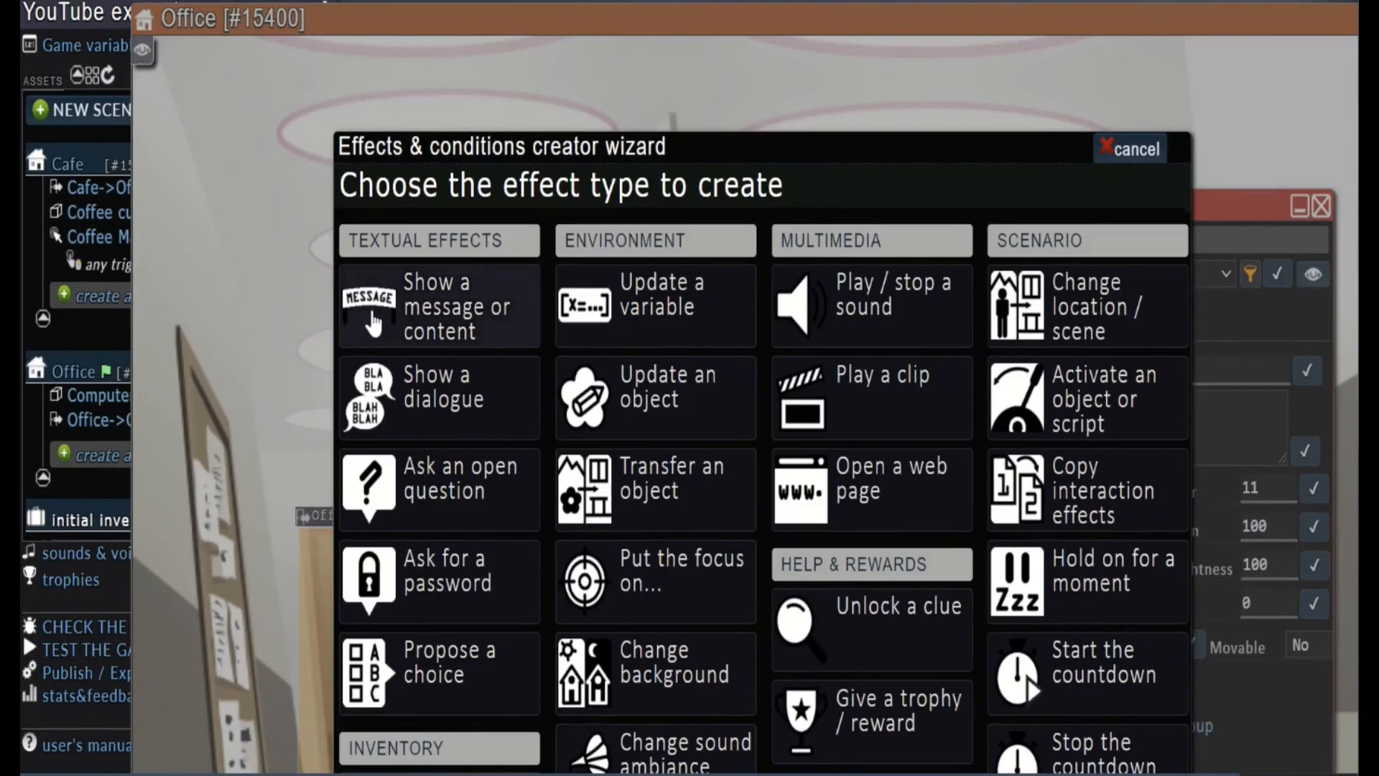
left_click(493, 318)
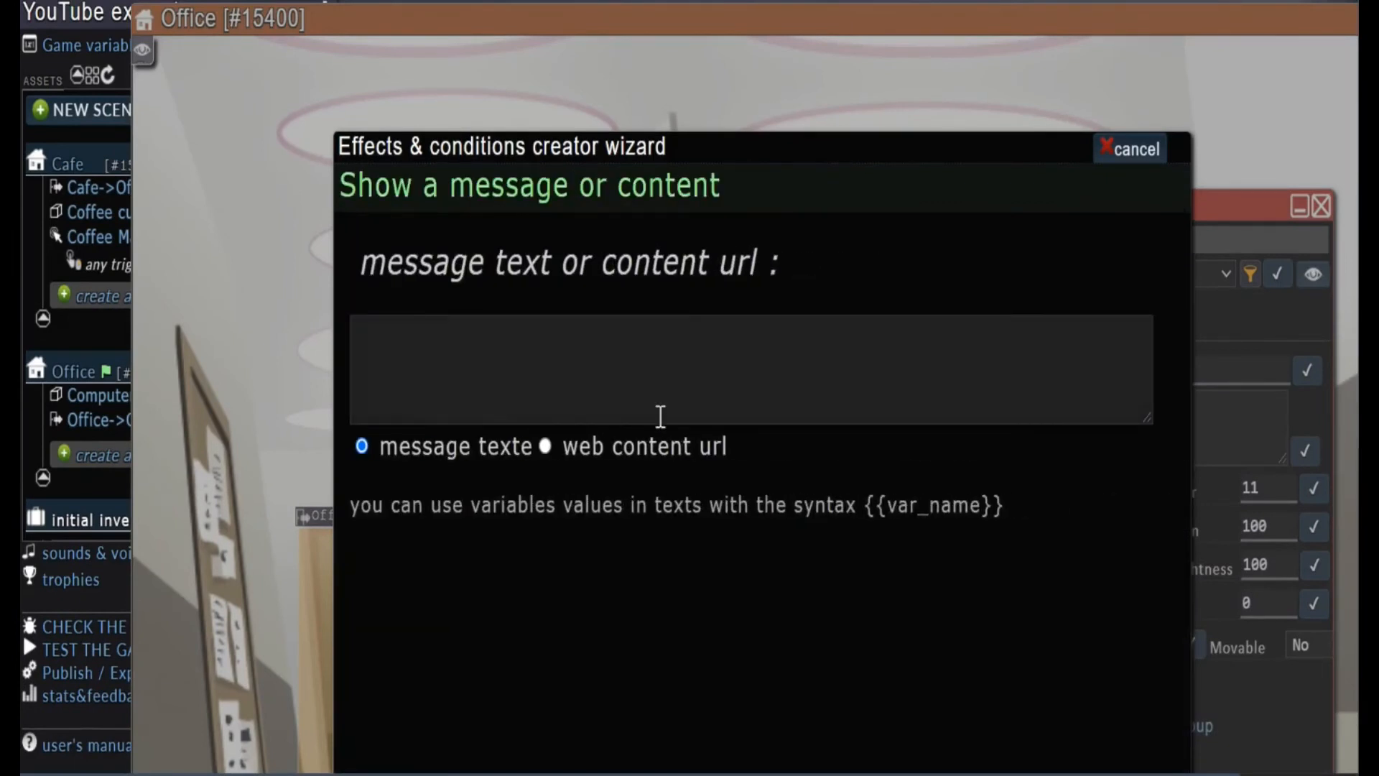
type("This is a computer")
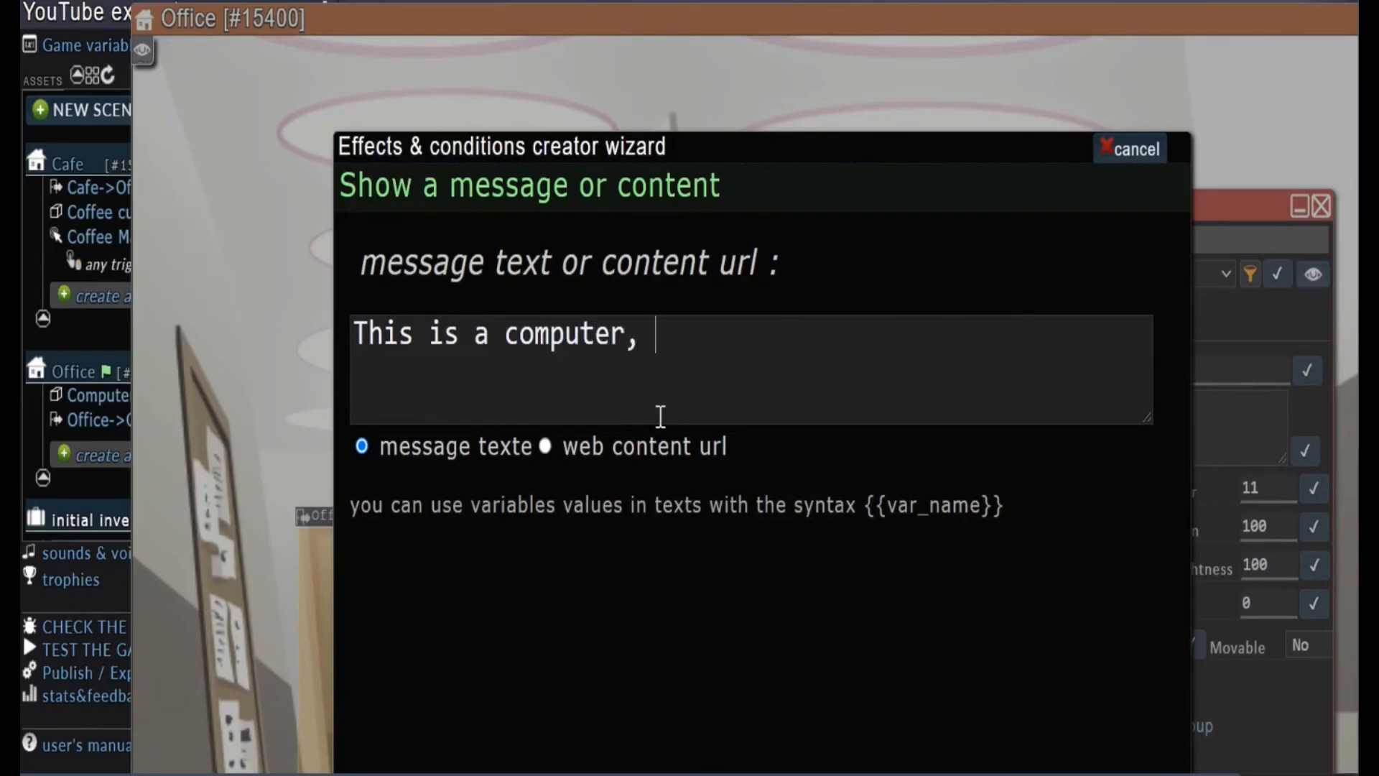
type(", If it was broken I would be ab")
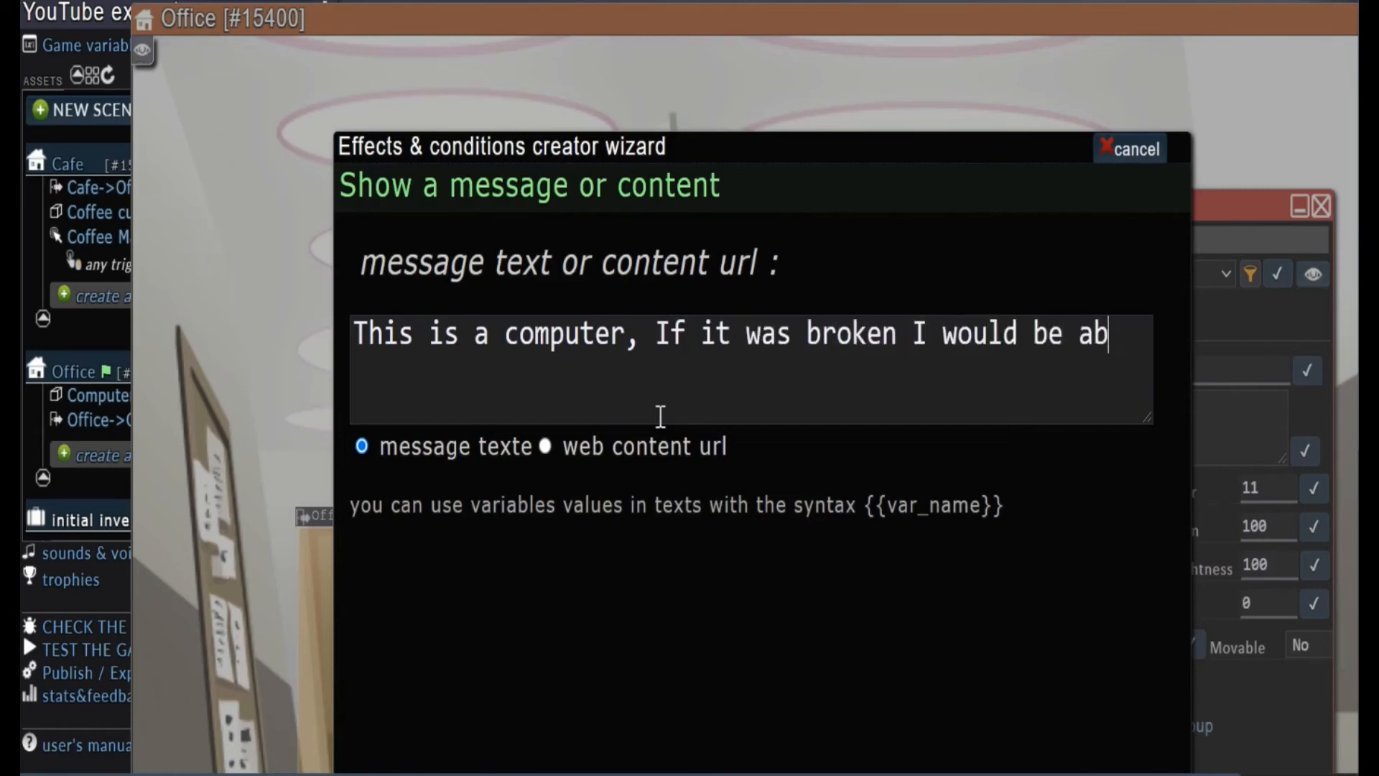
type("le to go home for the t")
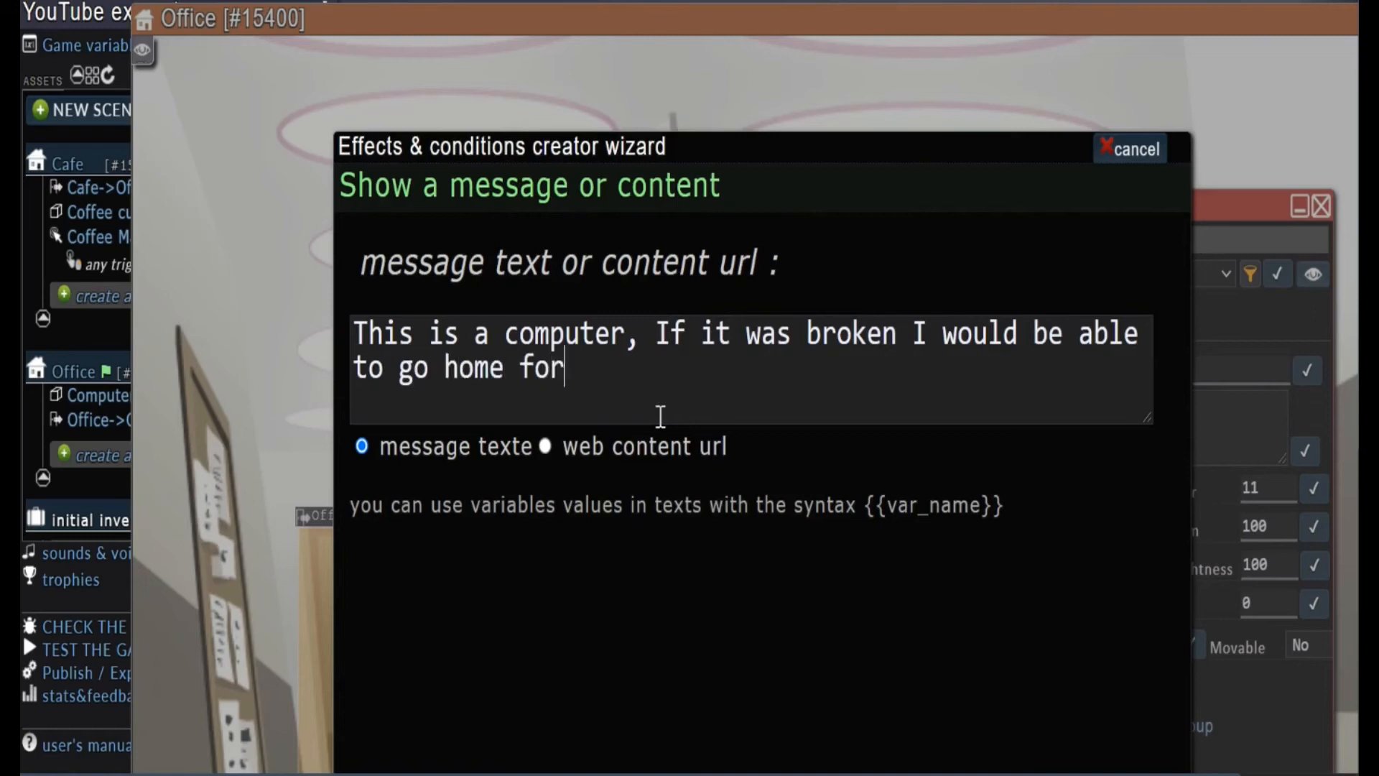
type("ay.")
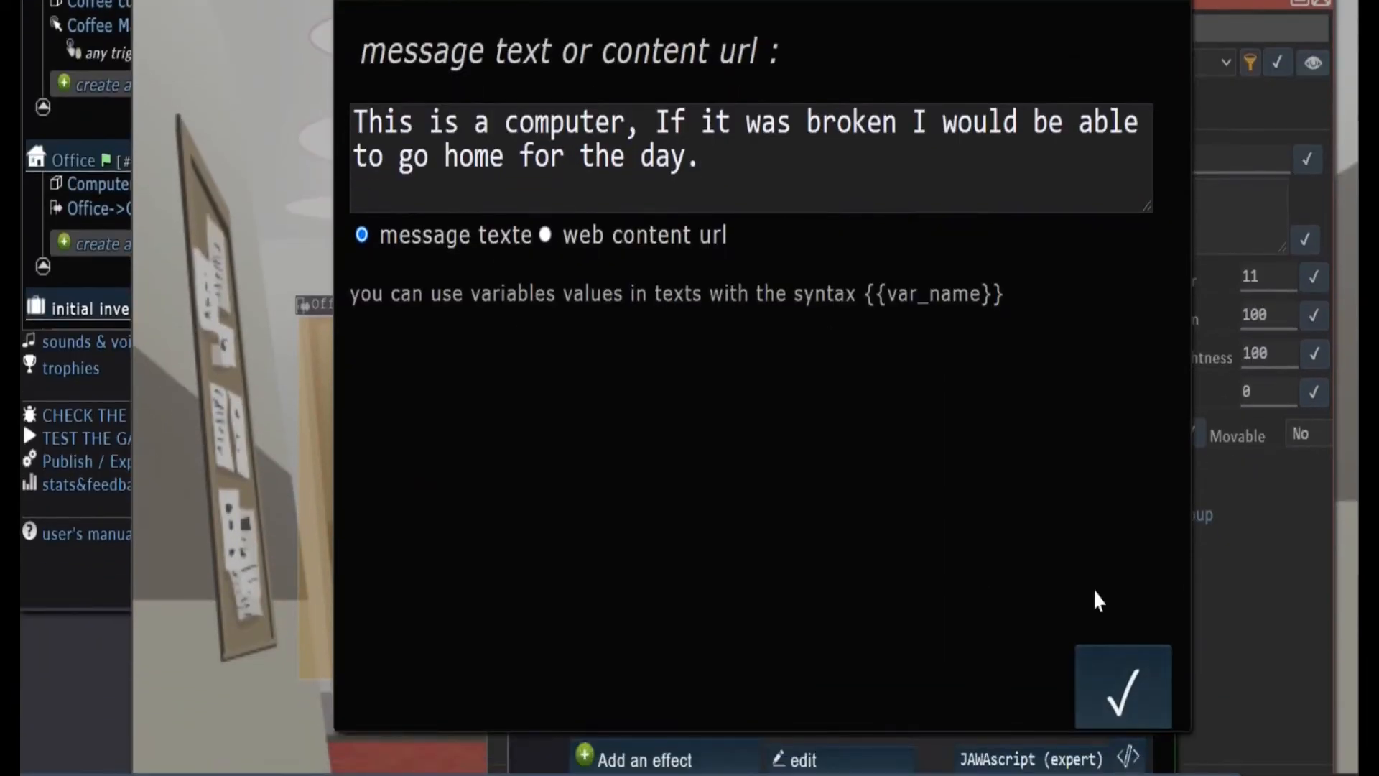
left_click(1109, 679)
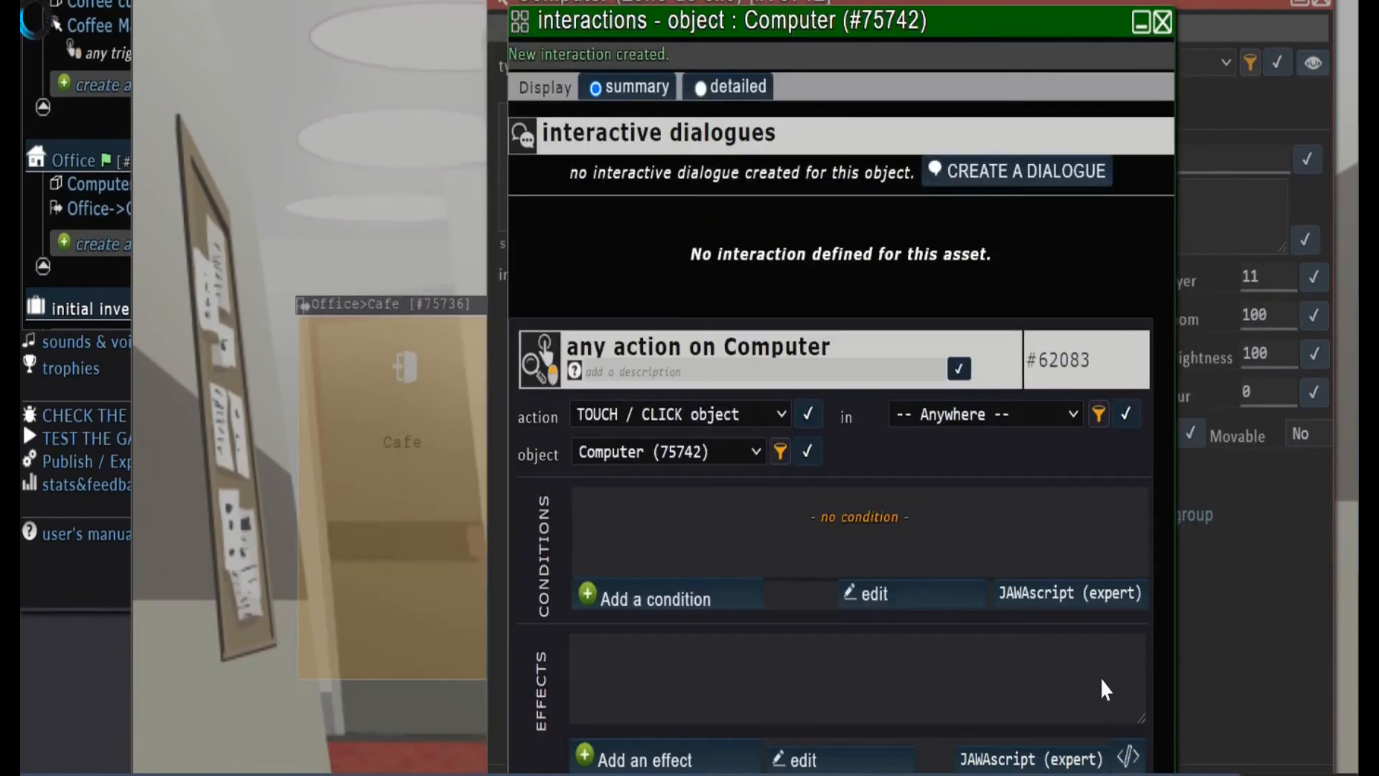
mouse_move(945, 666)
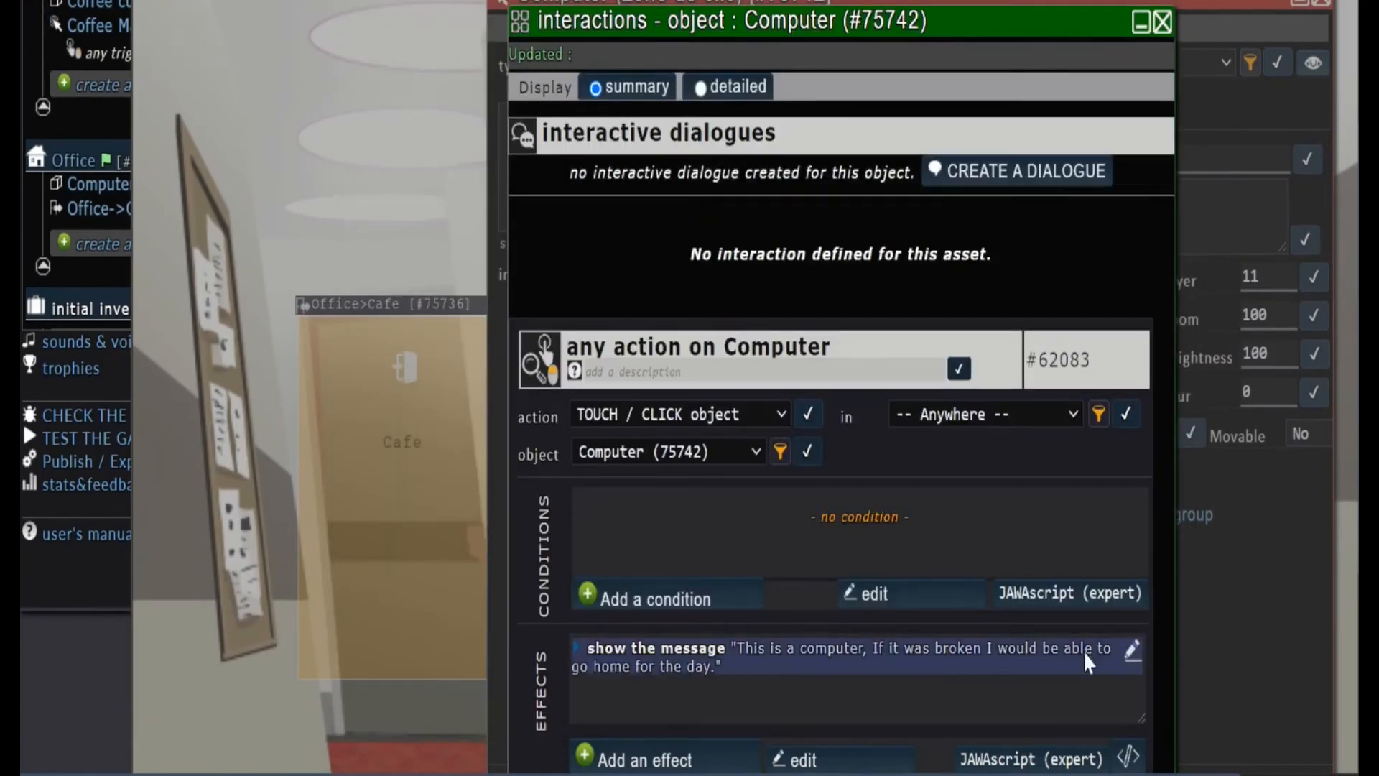
Add a second Computer interaction with the COMBINE action and set the Coffee cup as object 2
scroll(909, 662, "down", 2)
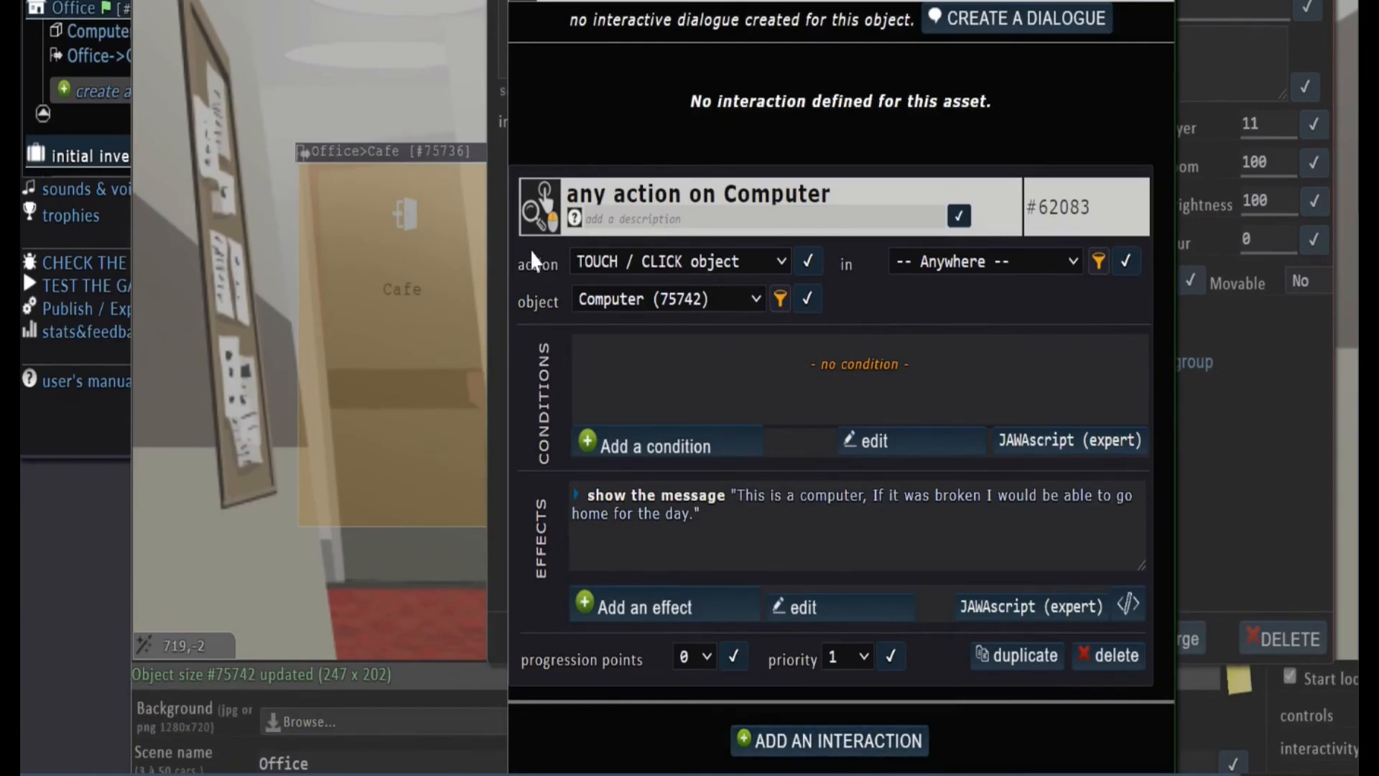
left_click(827, 740)
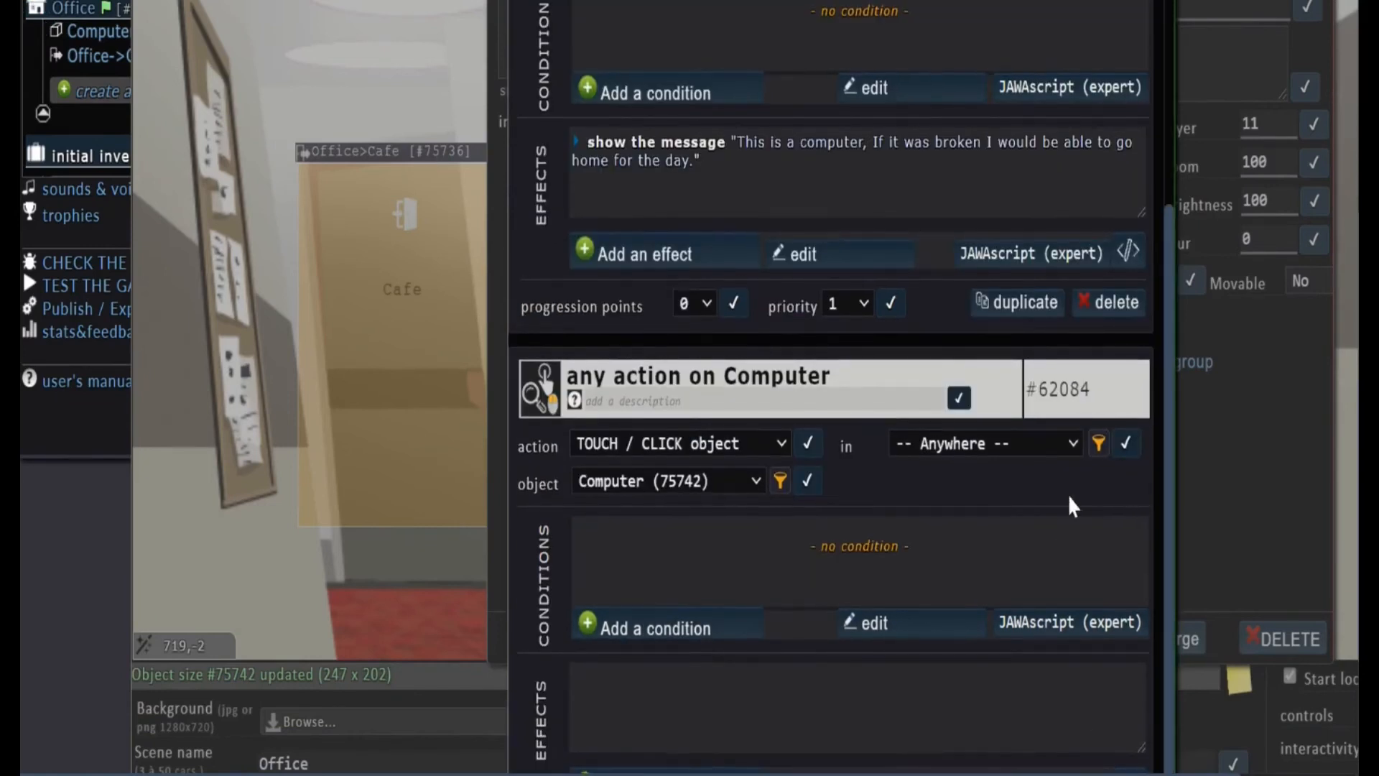
scroll(1235, 433, "down", 3)
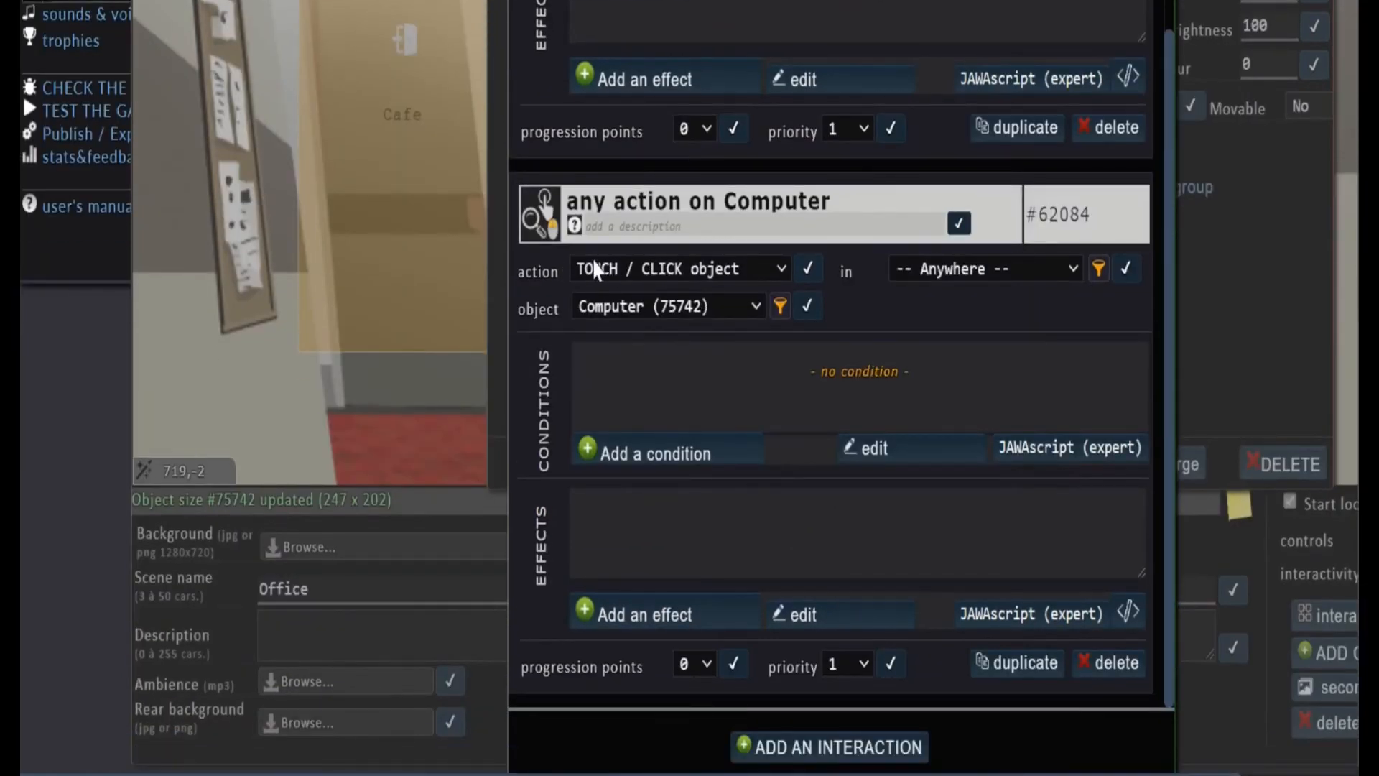
left_click(786, 273)
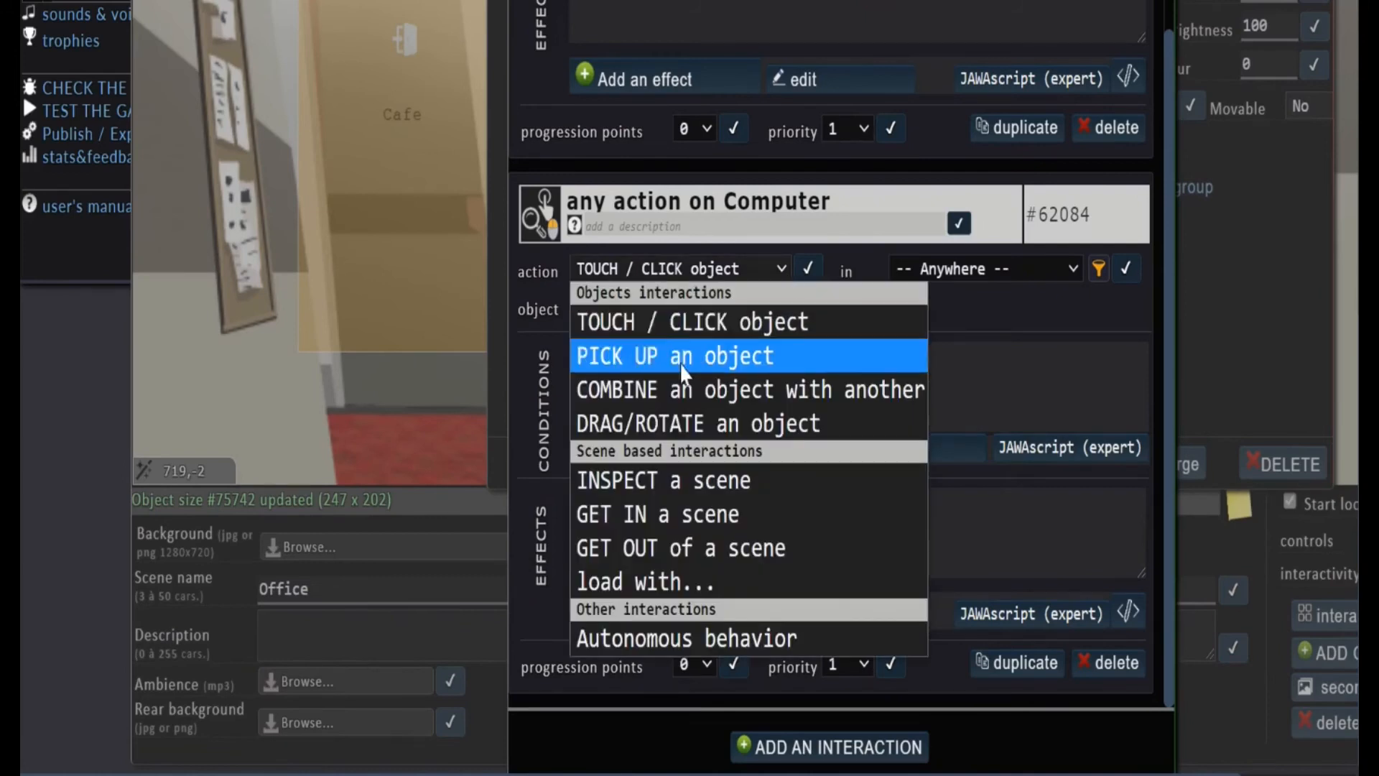
left_click(640, 398)
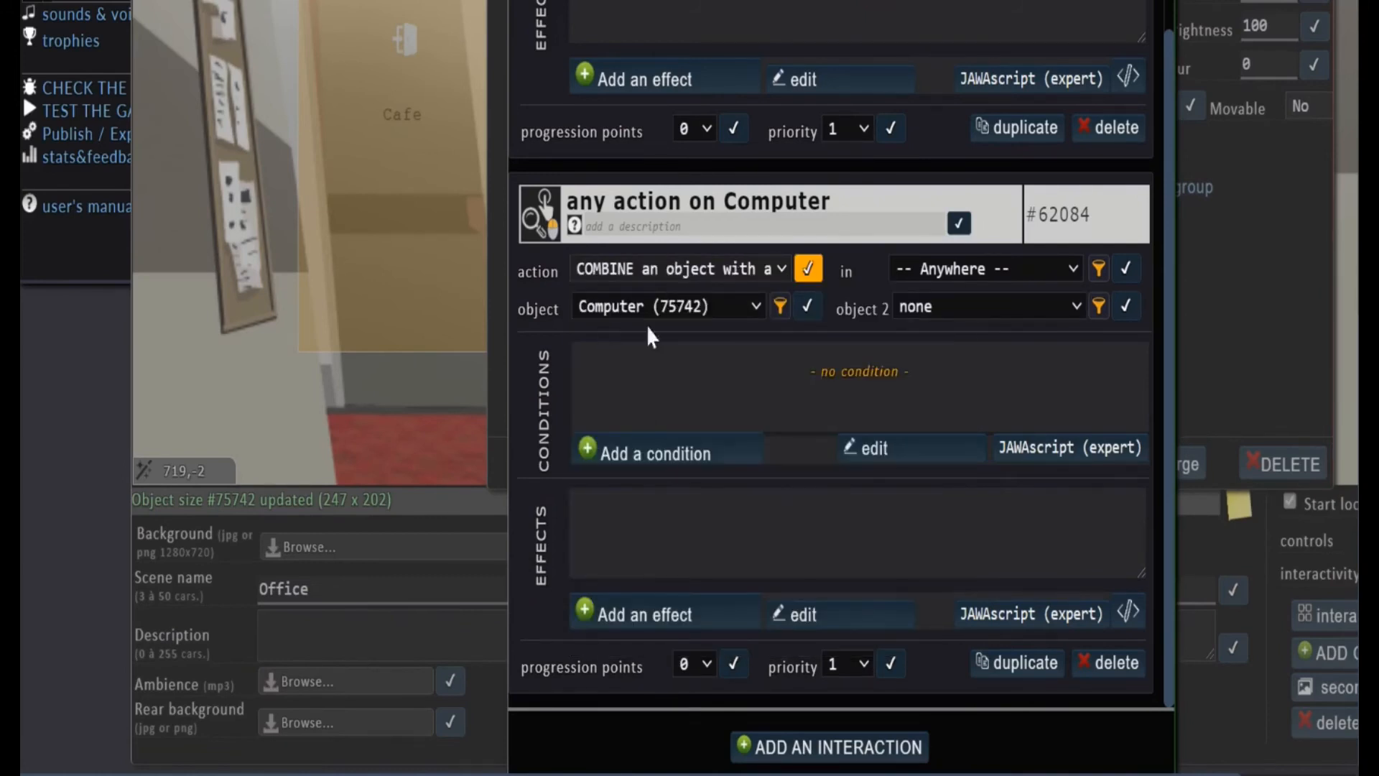
left_click(968, 310)
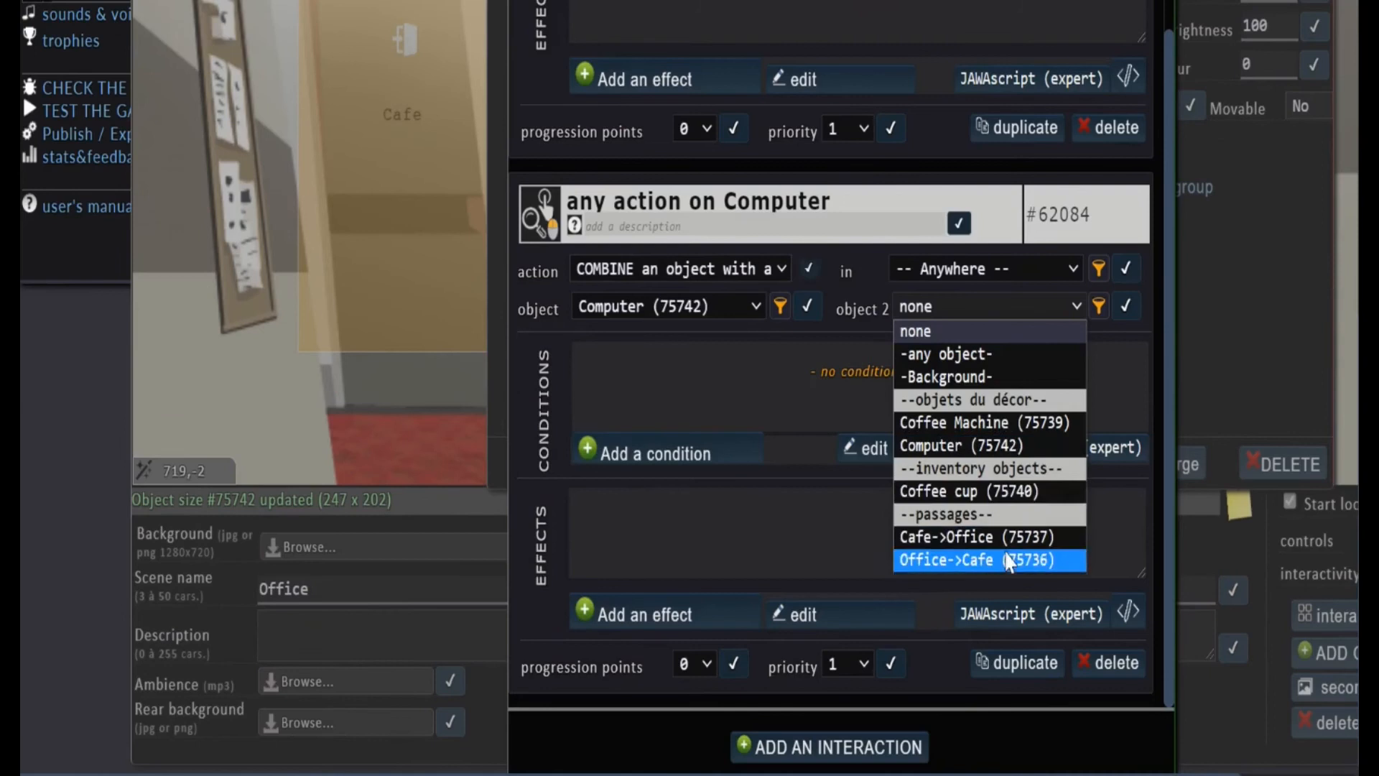
left_click(1006, 493)
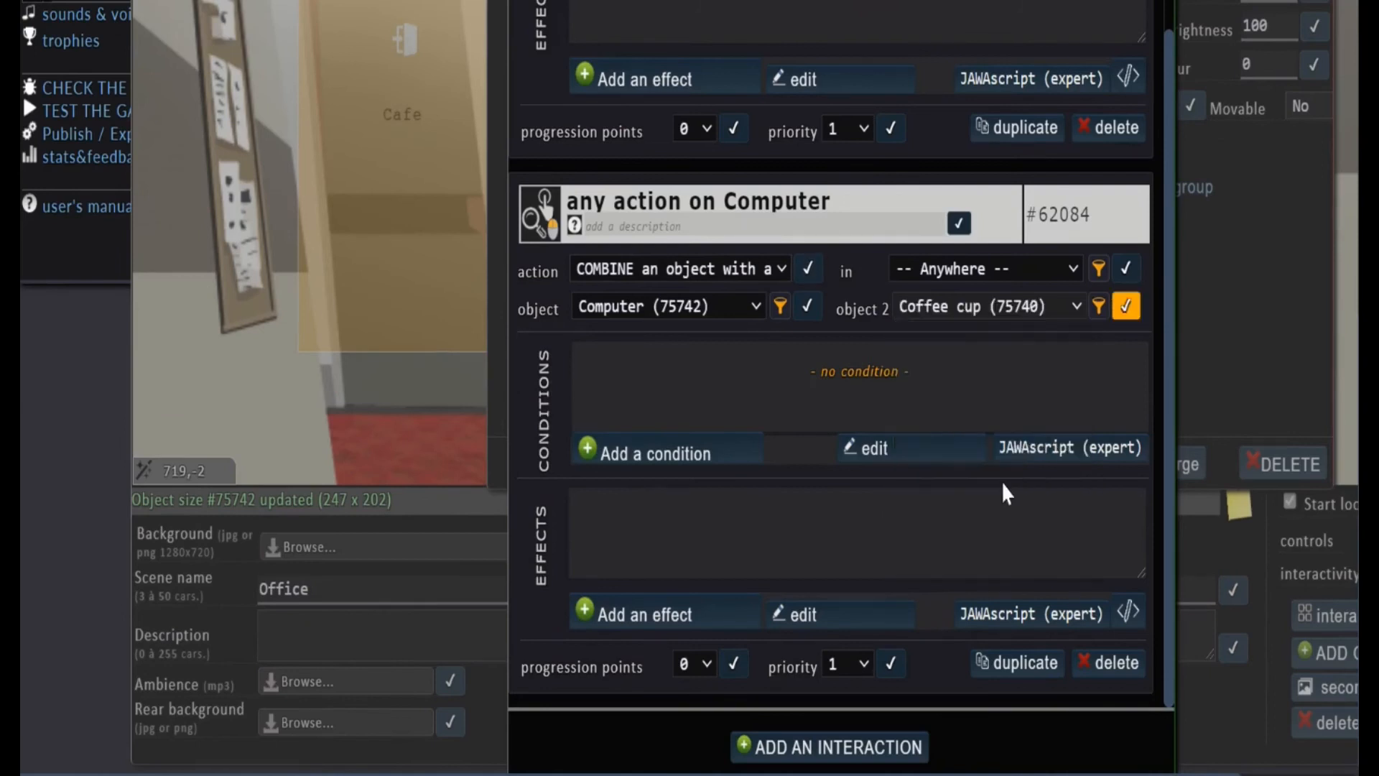
left_click(1126, 307)
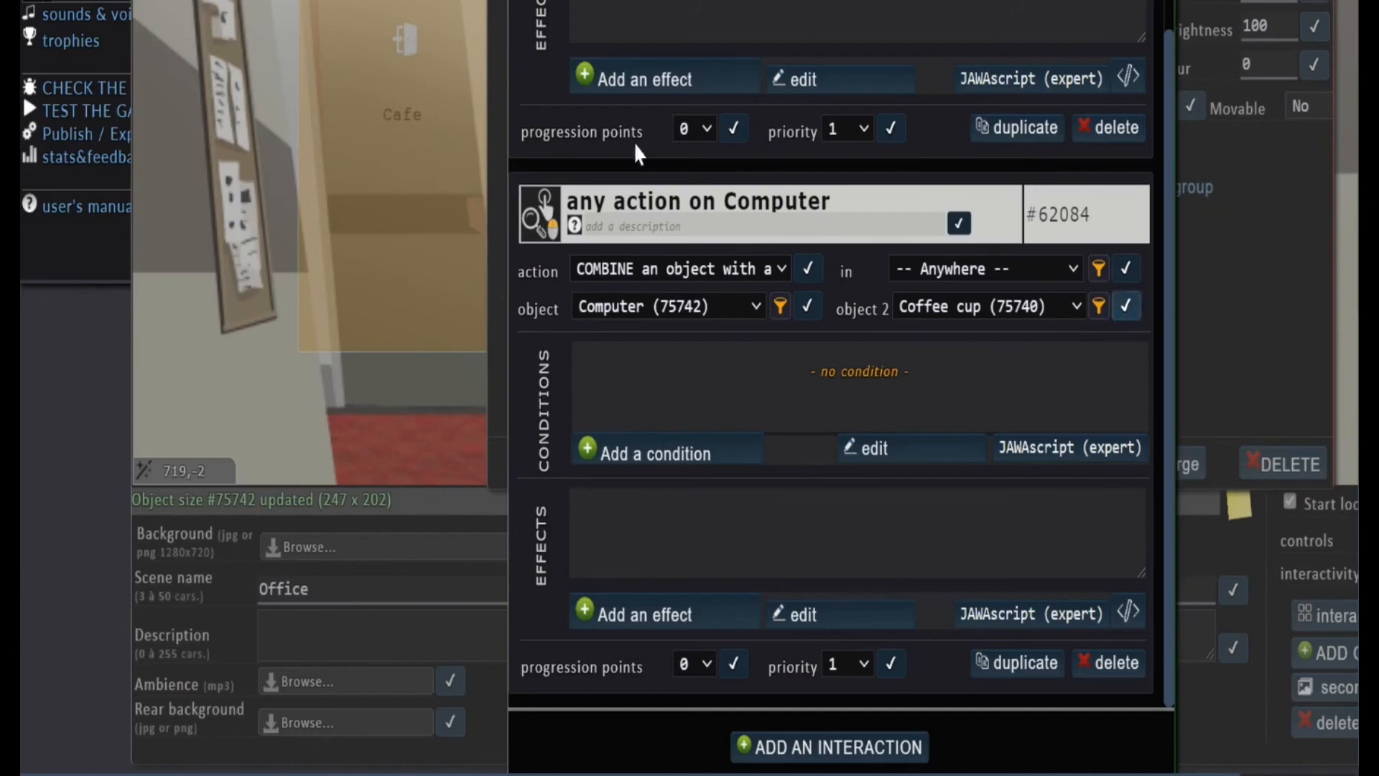
Add a message effect to the combine interaction: "Well done! You broke the computer with coffee! Now you can go home!"
left_click(650, 616)
scroll(773, 323, "up", 5)
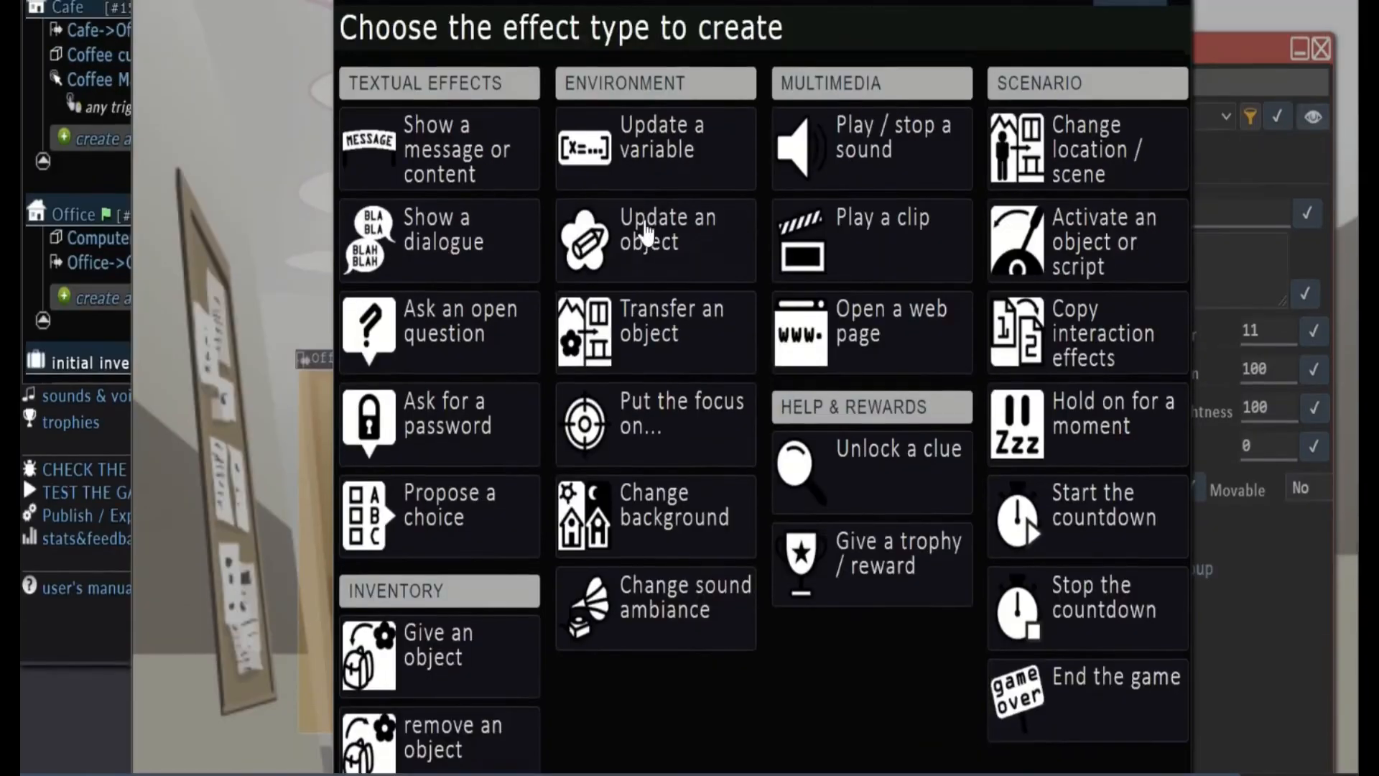
left_click(399, 167)
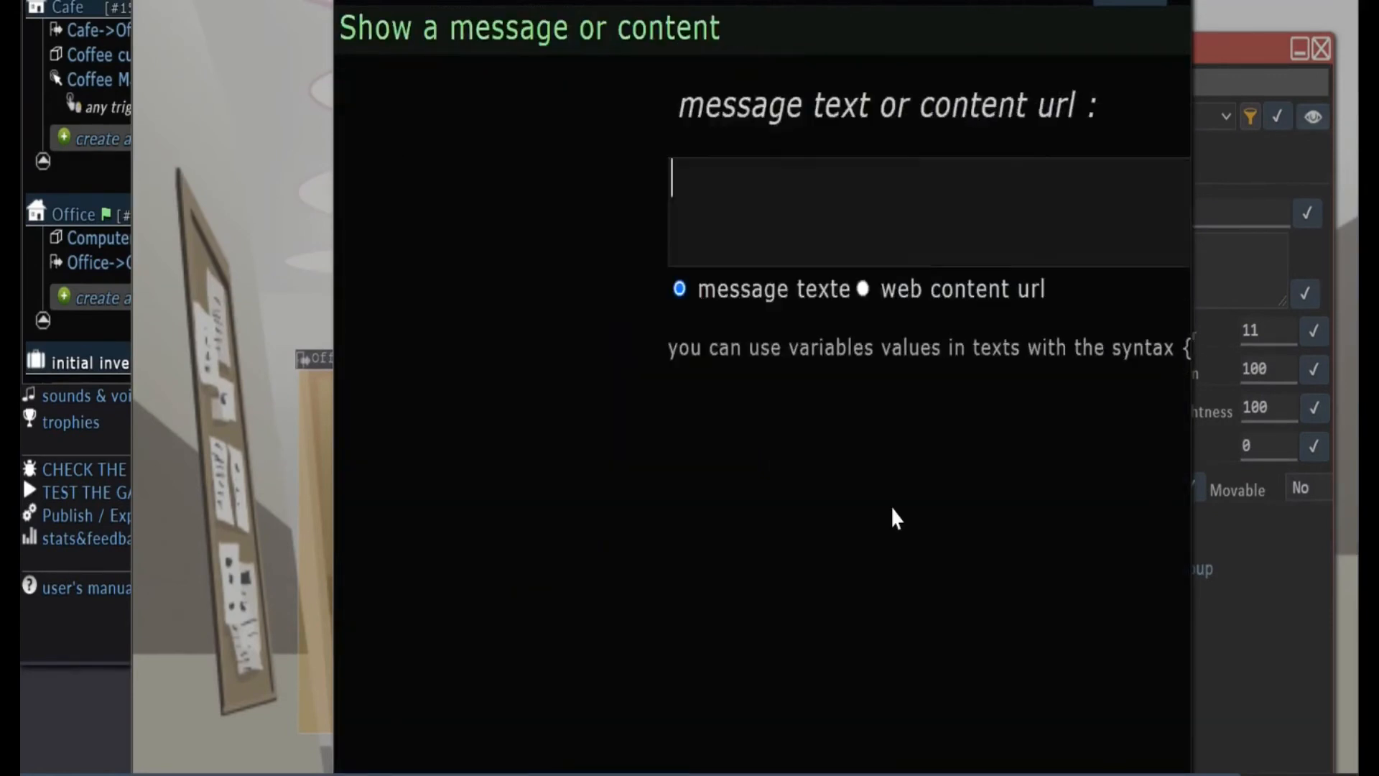
type("Well don")
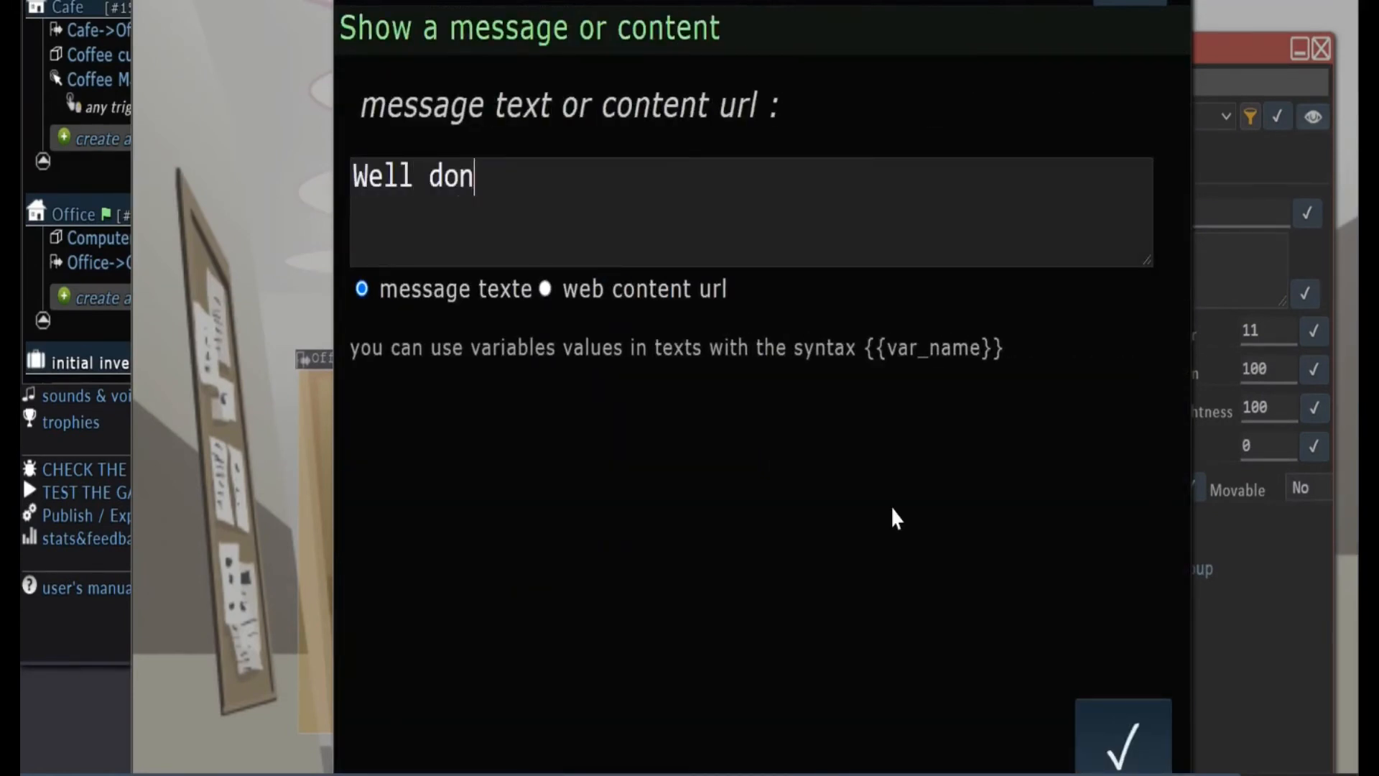
type("e! You bro")
key("BackSpace")
type("roke the")
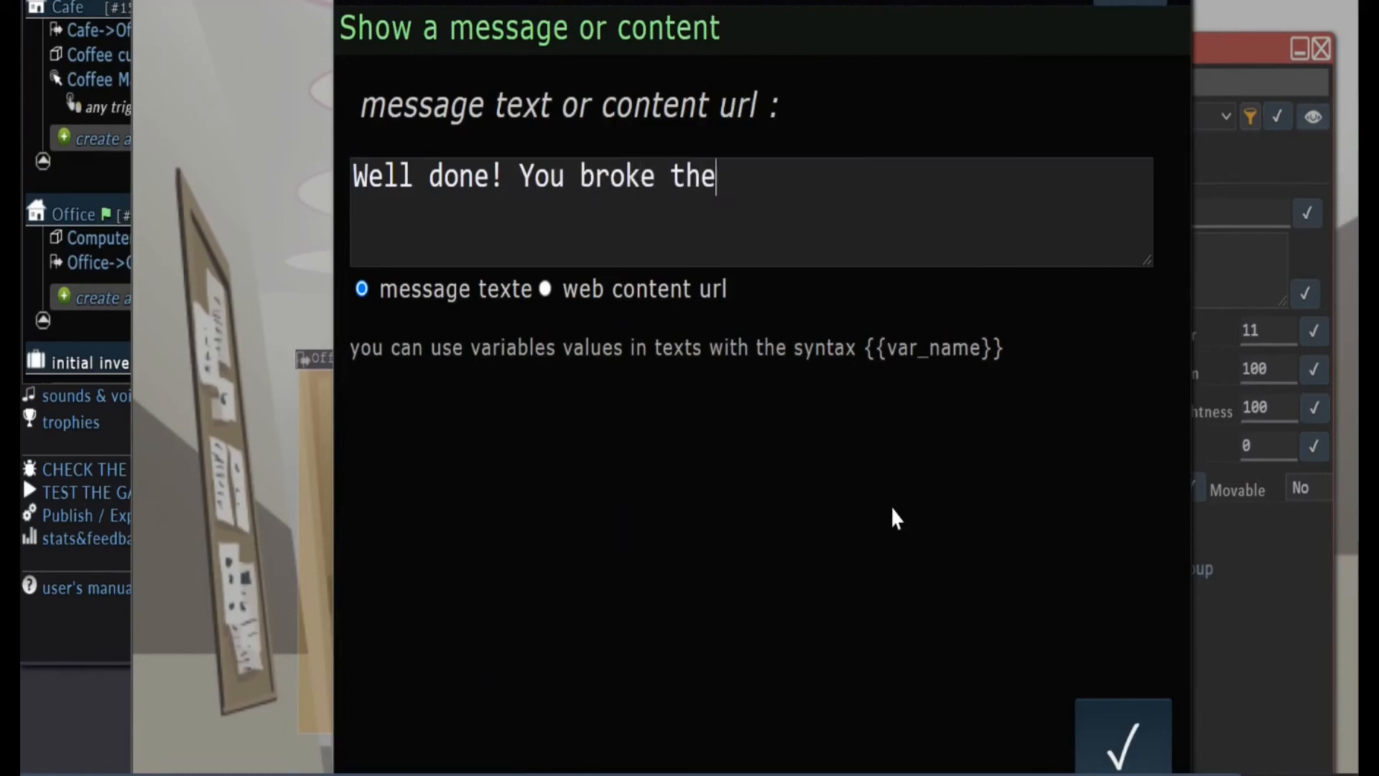
type(" computer with coffee! Nowyou can go home!")
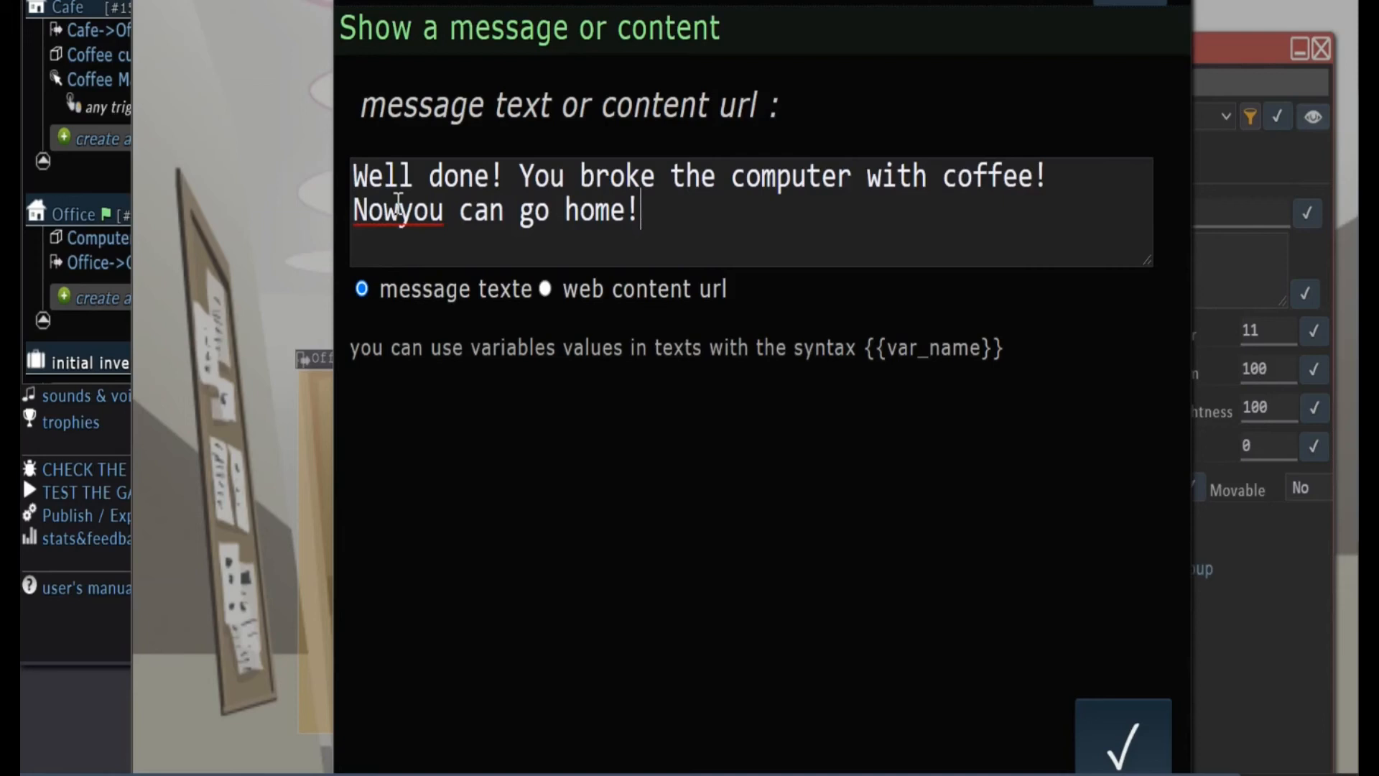
left_click(398, 203)
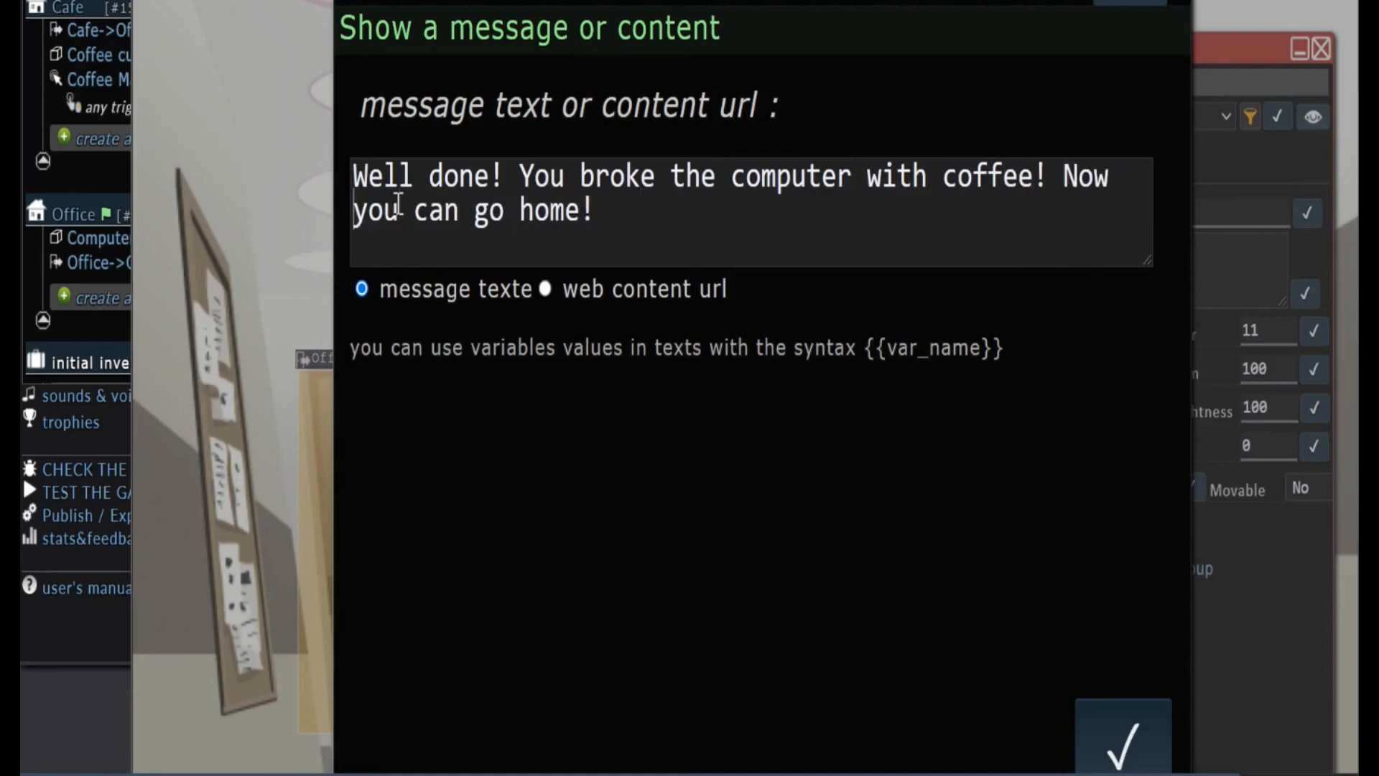
left_click(1121, 739)
scroll(1282, 634, "down", 5)
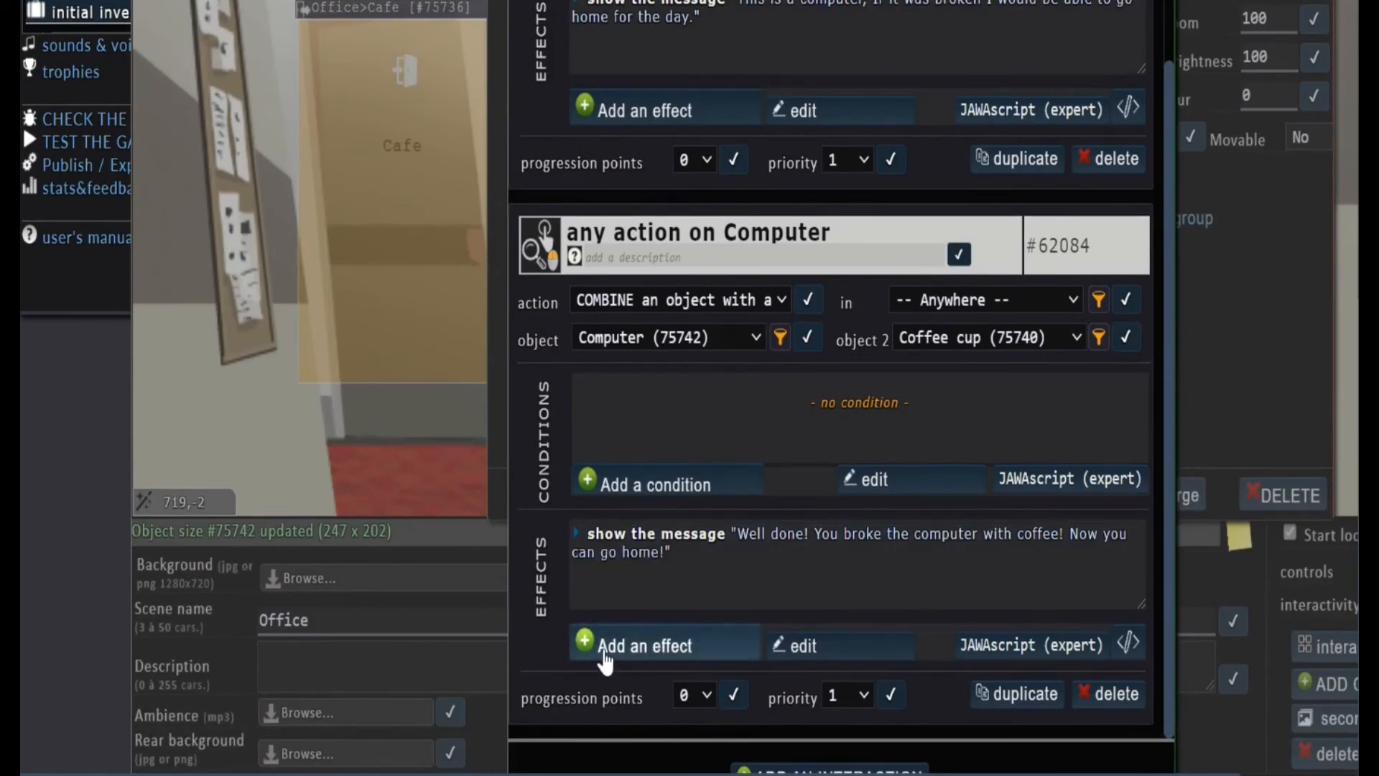
Add a remove-object effect for the Coffee cup to the Computer's combine interaction
left_click(603, 655)
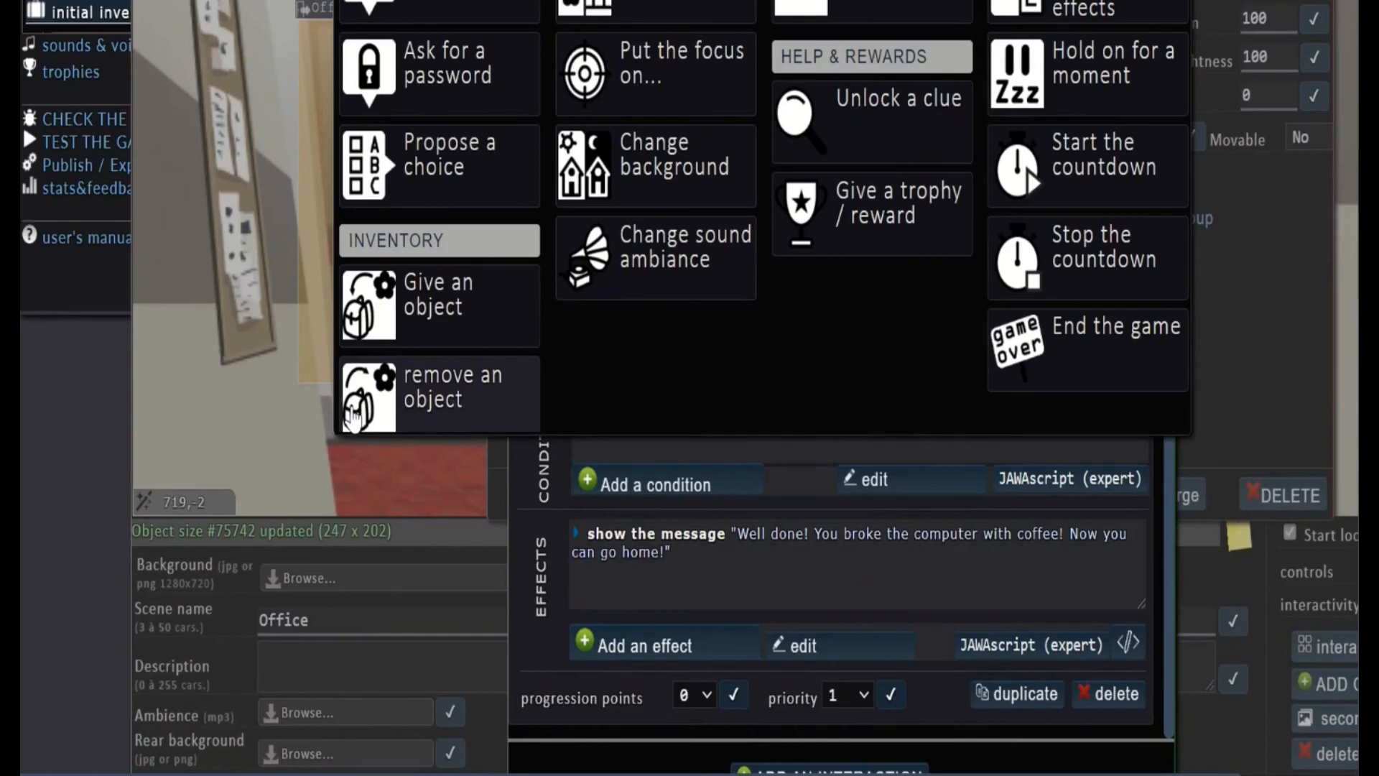
left_click(509, 394)
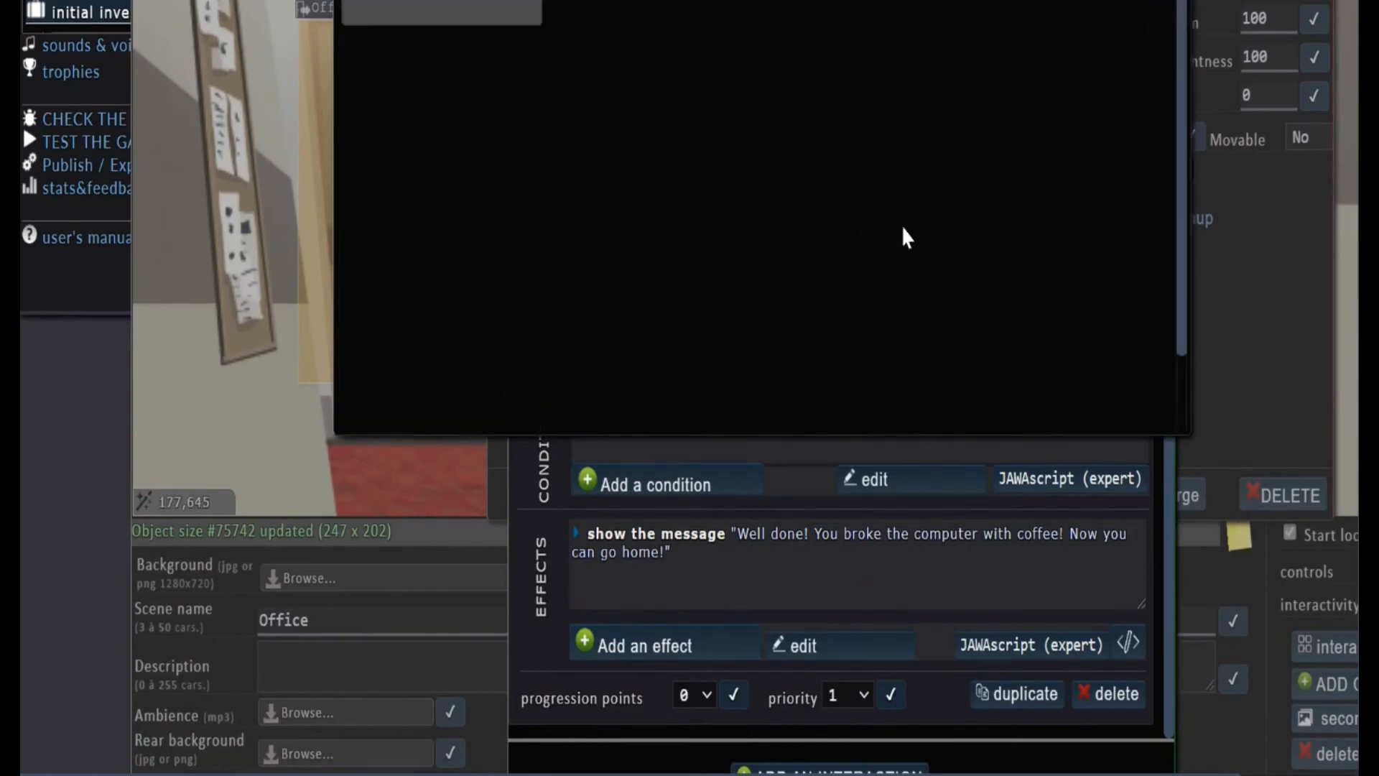
left_click(885, 407)
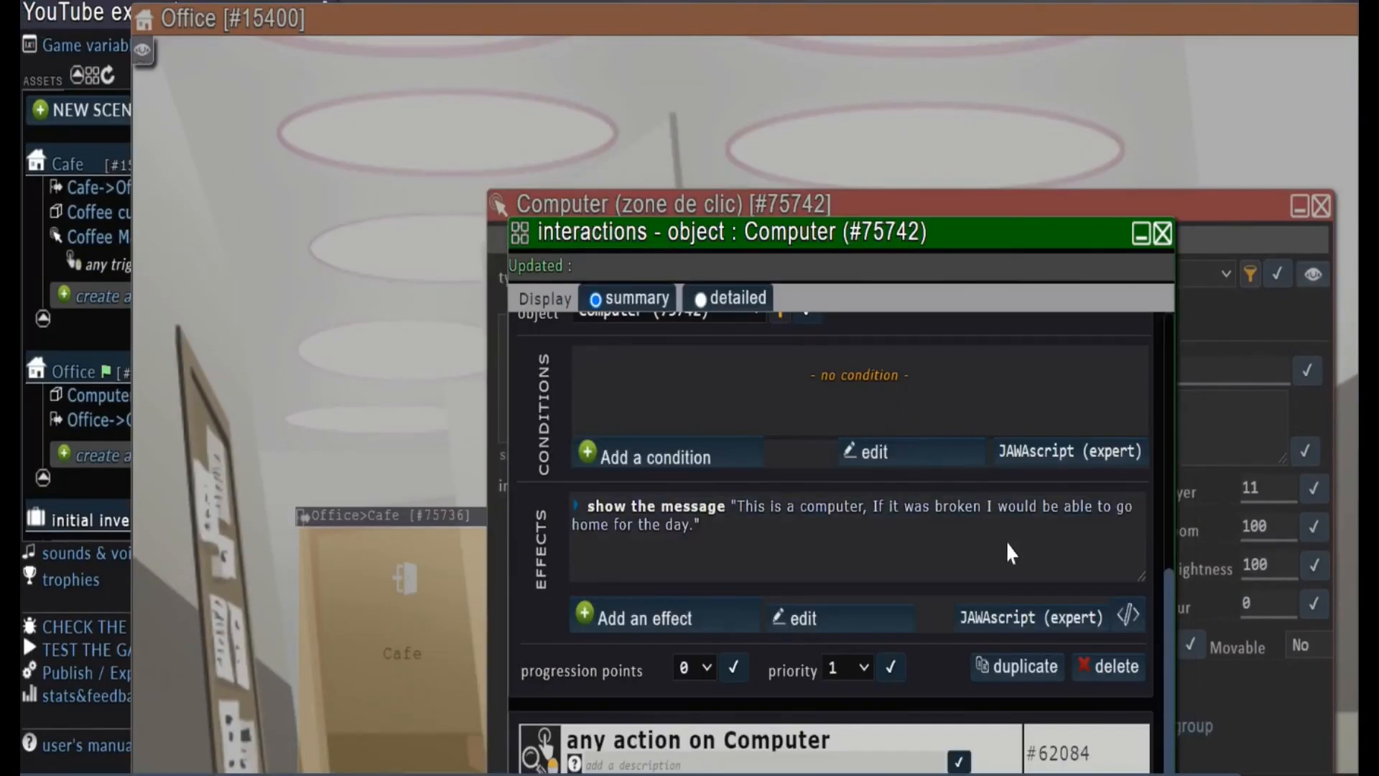
Start a change location / scene effect on the Computer's combine interaction and create a new scene as its destination
scroll(1175, 567, "down", 5)
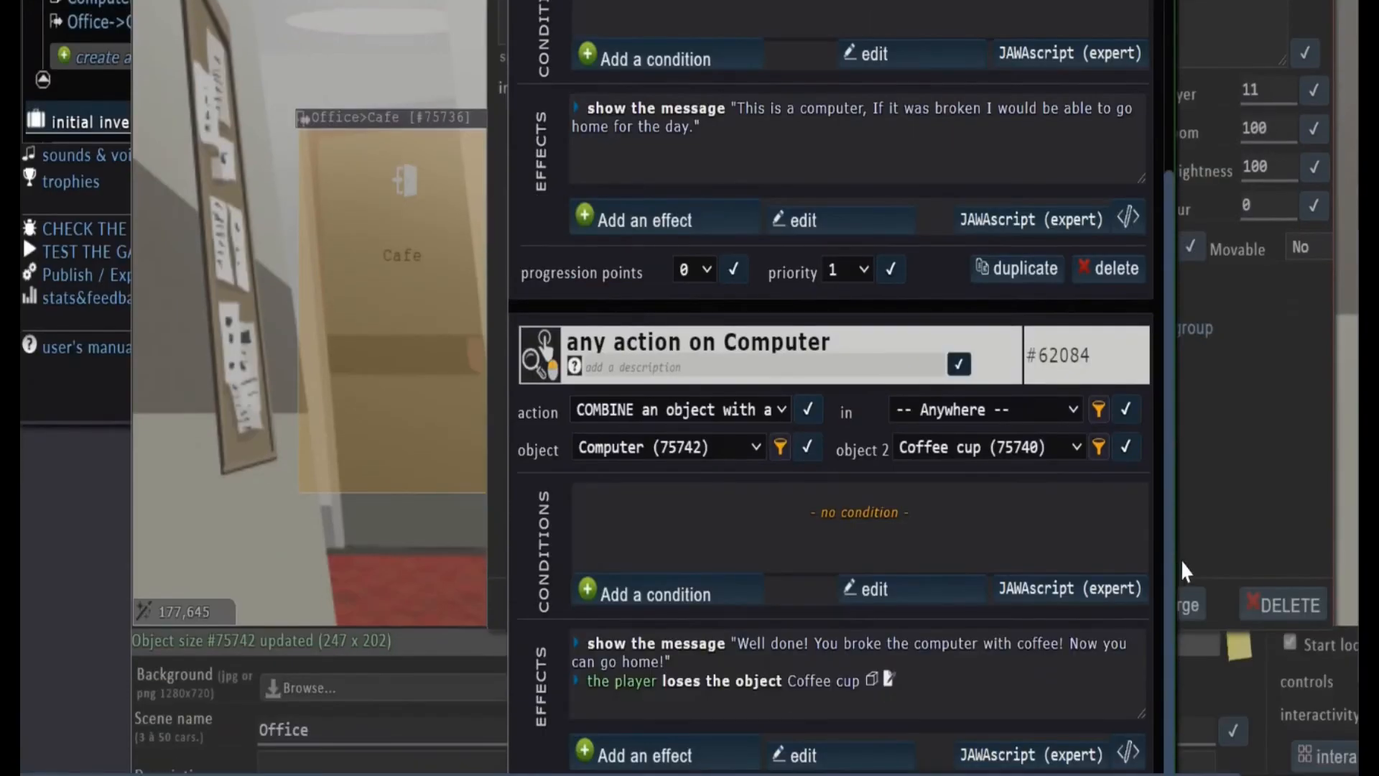
scroll(1186, 630, "down", 2)
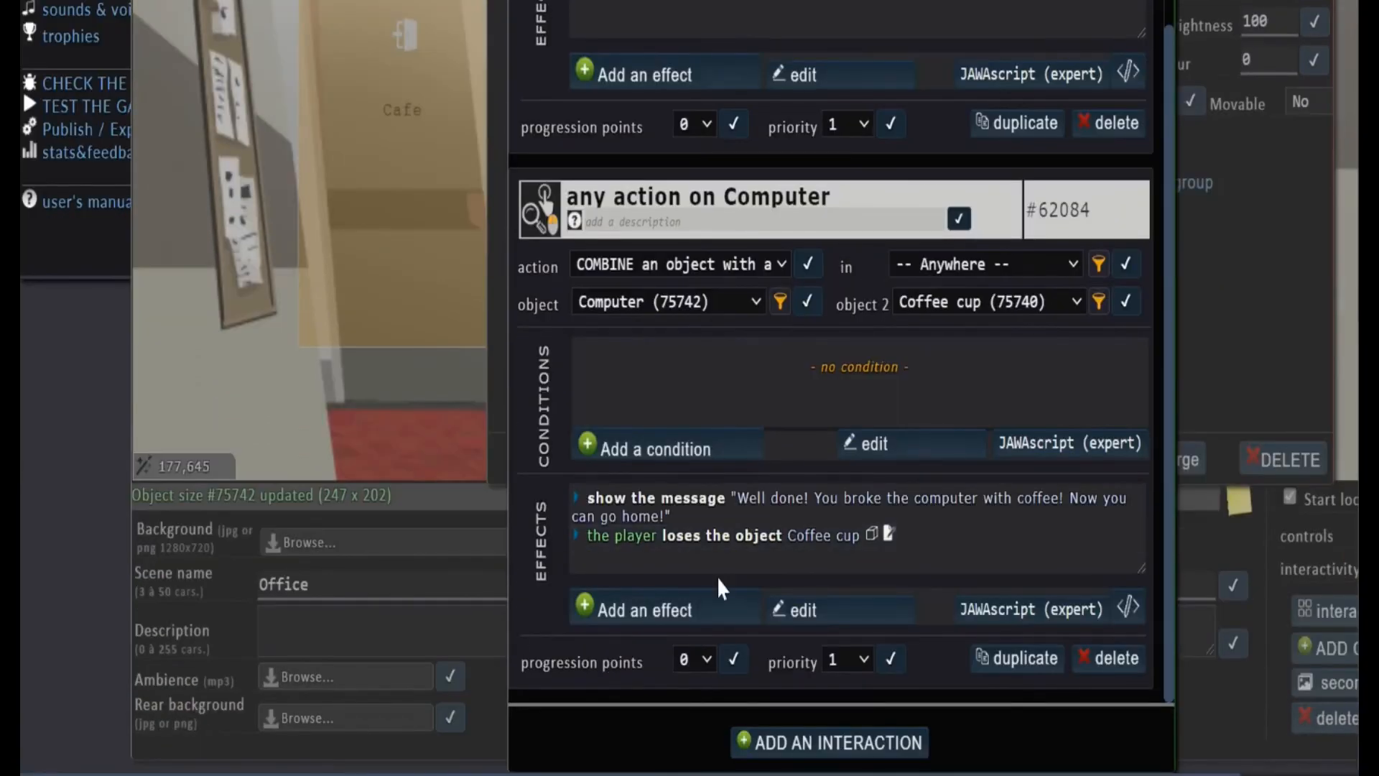
scroll(739, 412, "up", 5)
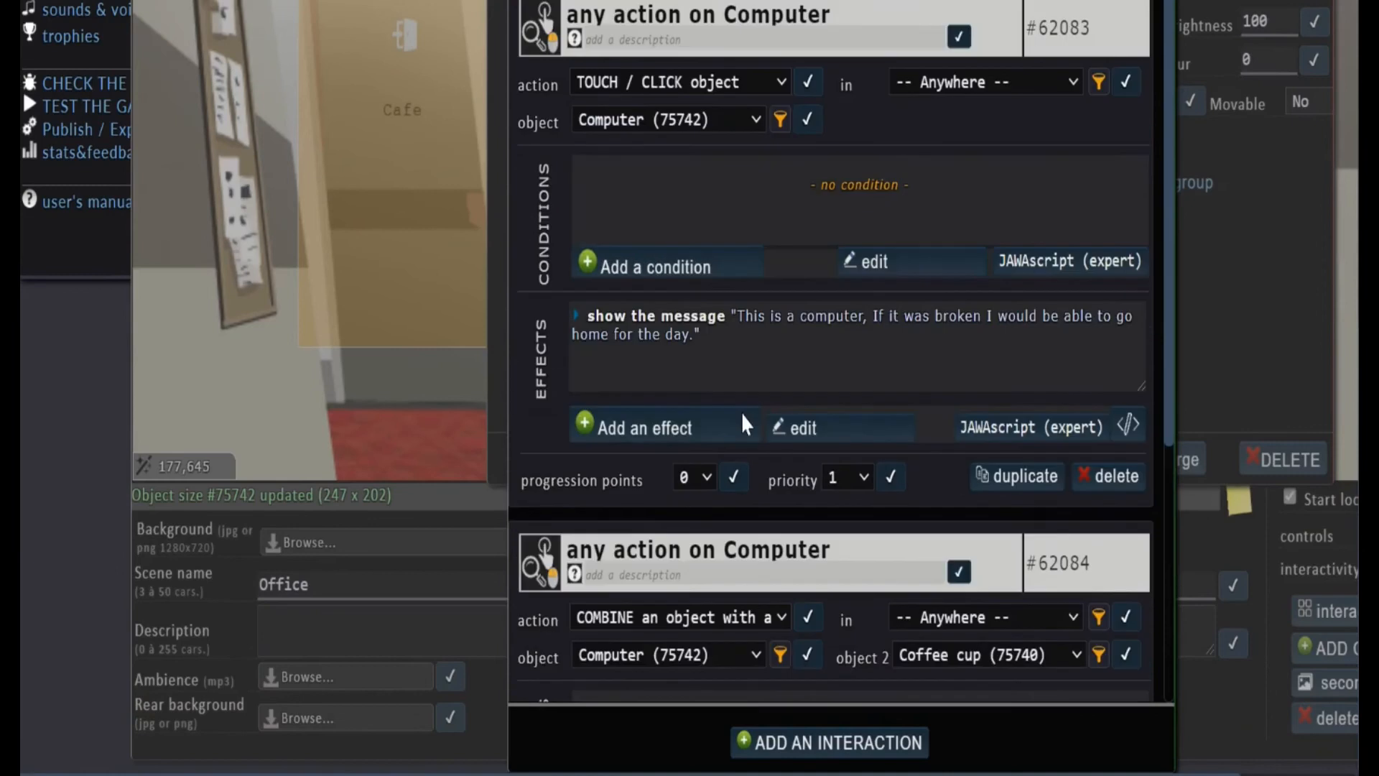
scroll(781, 353, "down", 5)
scroll(779, 348, "down", 4)
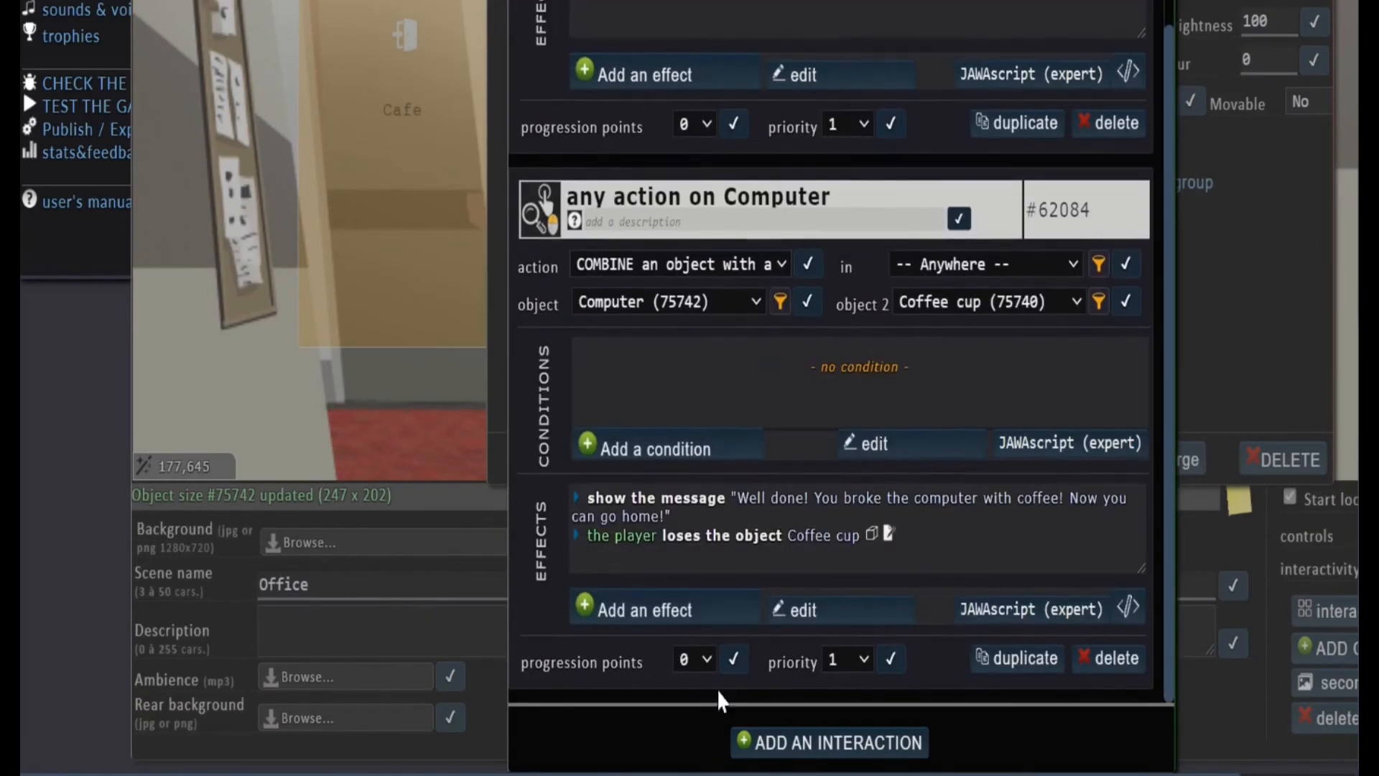
left_click(659, 616)
scroll(936, 243, "up", 7)
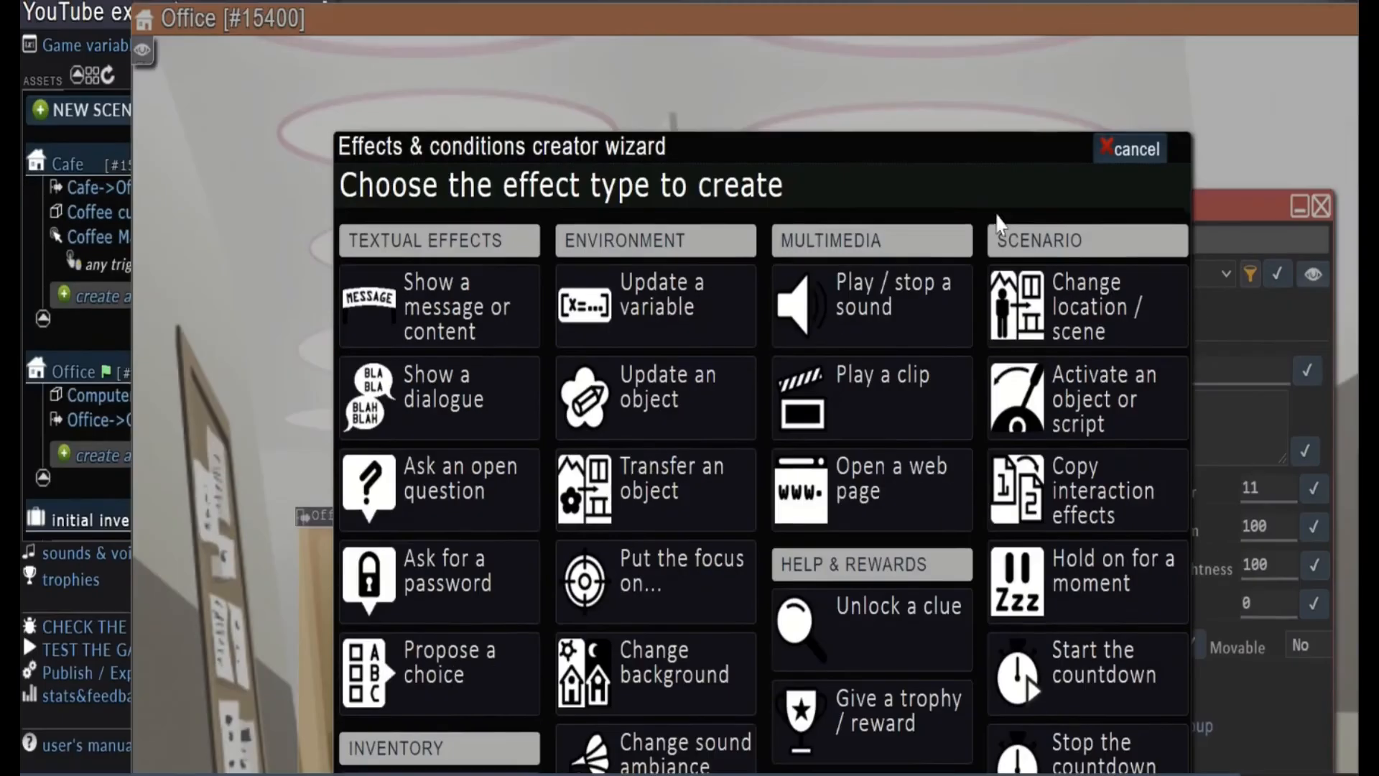
left_click(1100, 314)
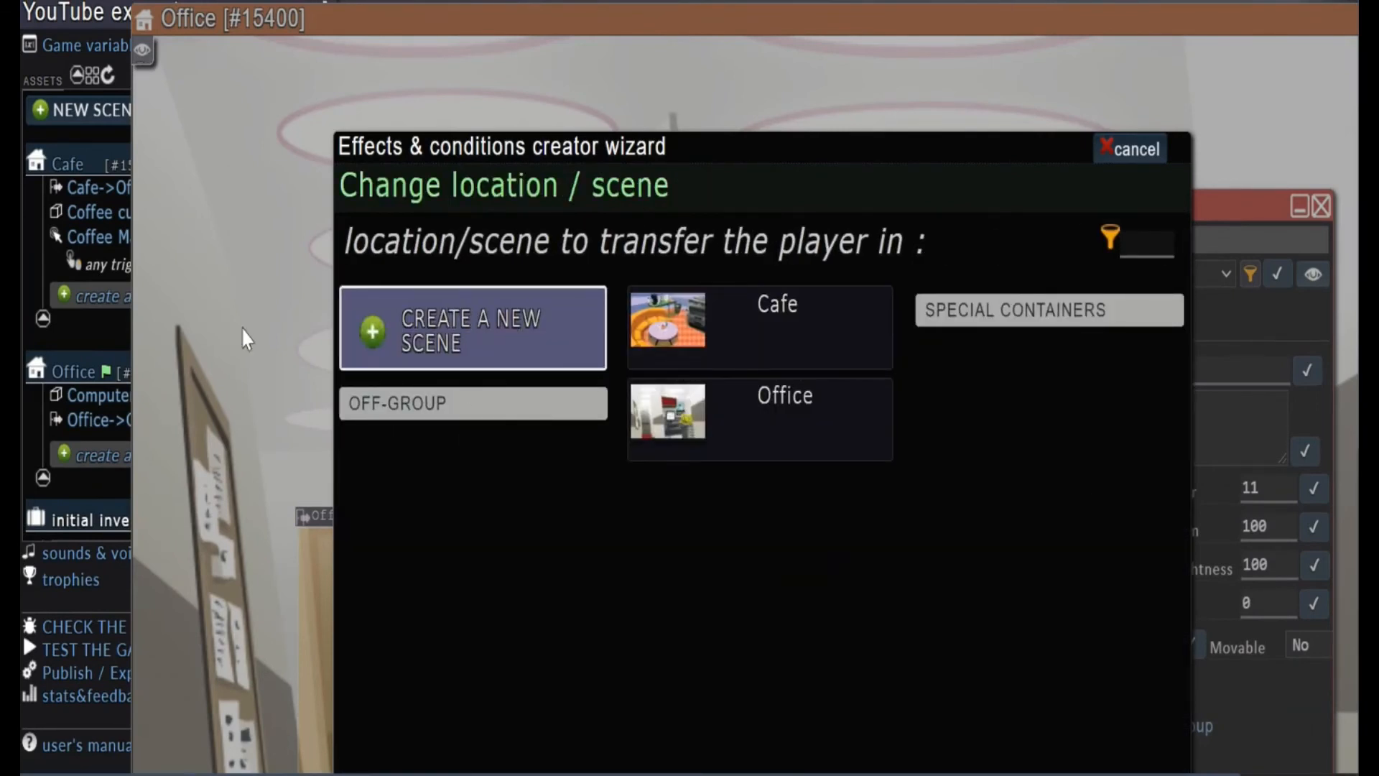
left_click(451, 348)
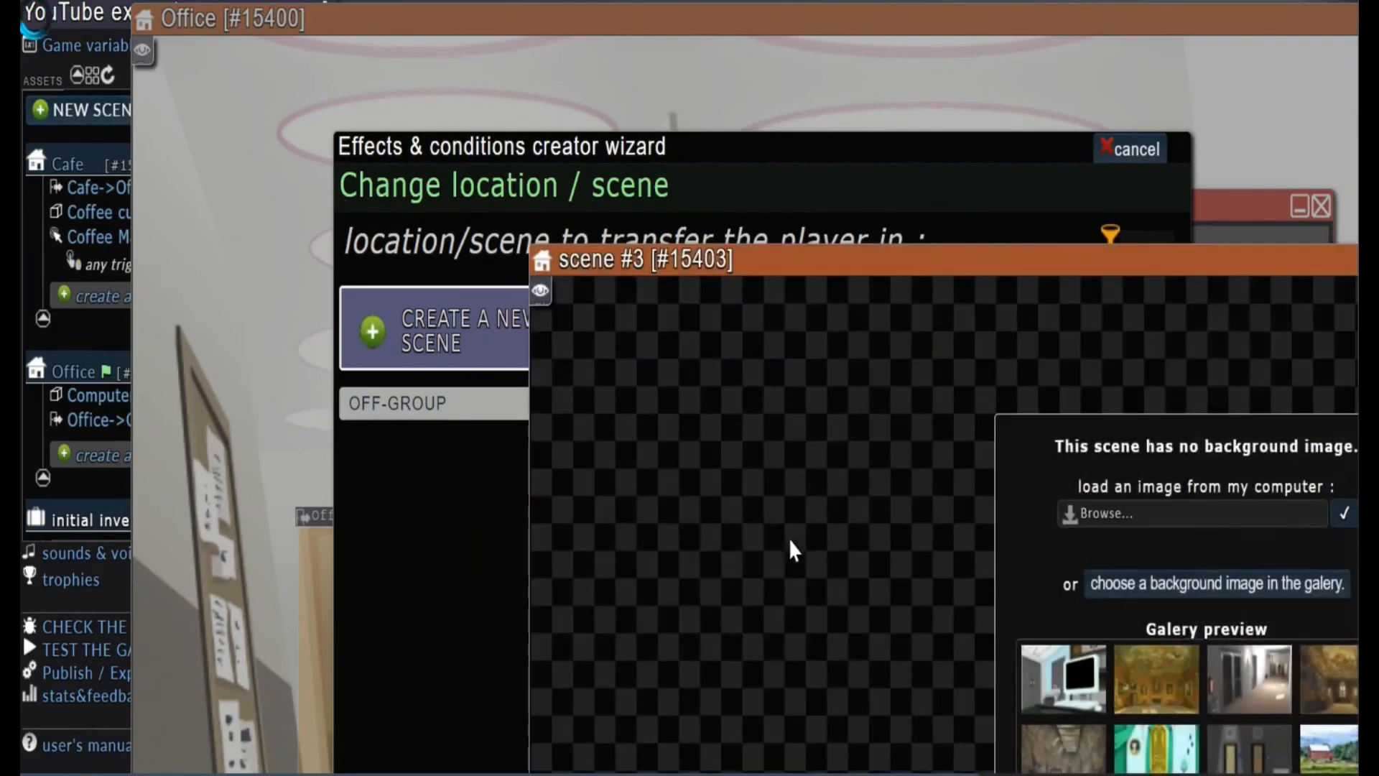
Give the new scene the "buanderie" background image from the shared gallery
left_click_drag(1192, 252, 861, 46)
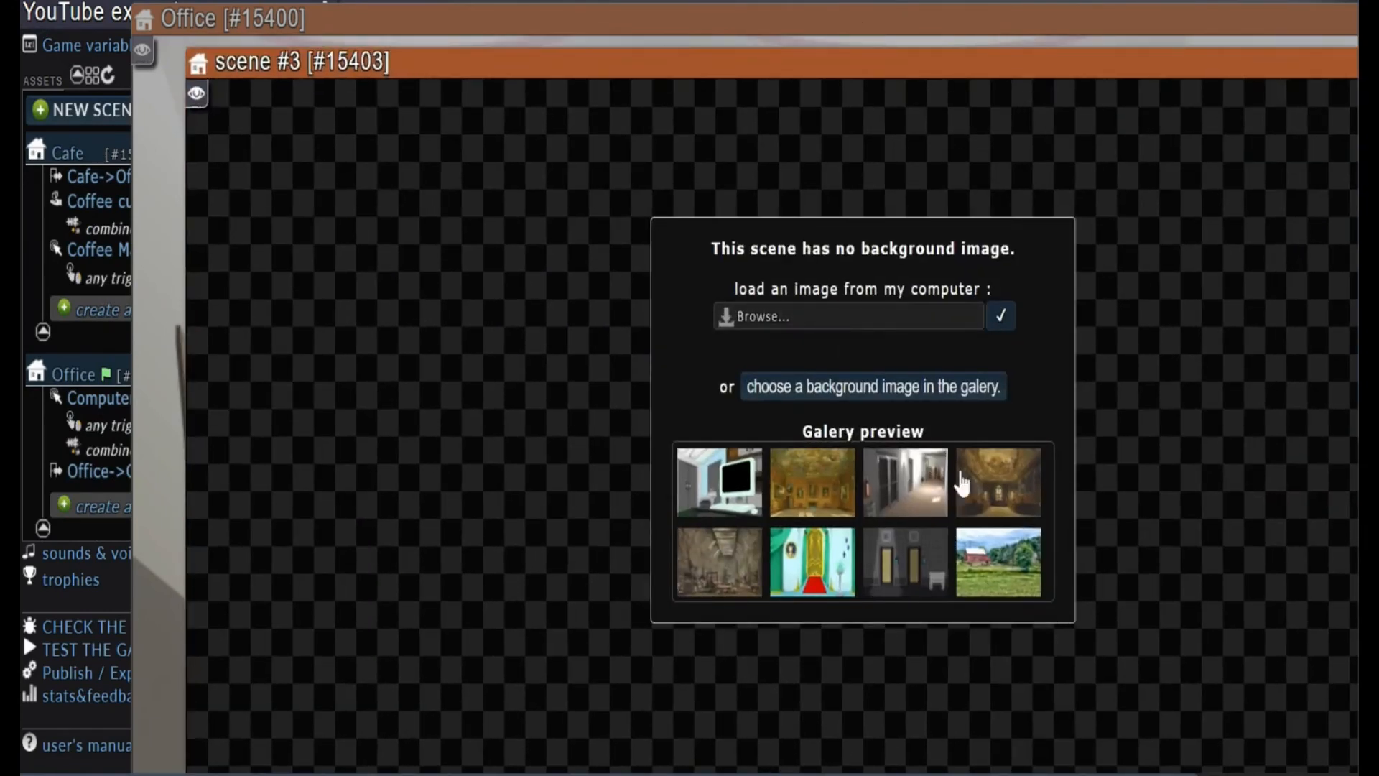
left_click(945, 392)
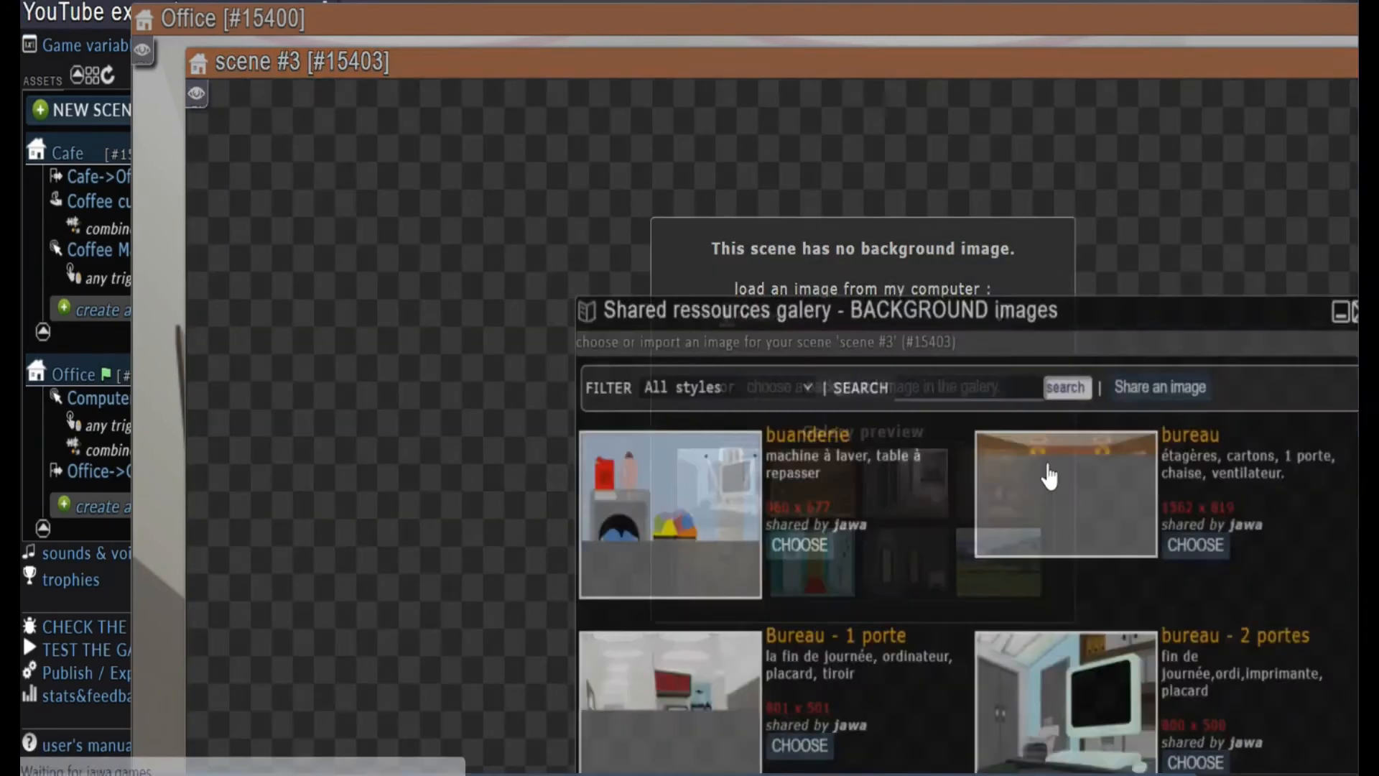
right_click(885, 560)
left_click(794, 542)
left_click(795, 543)
left_click(789, 127)
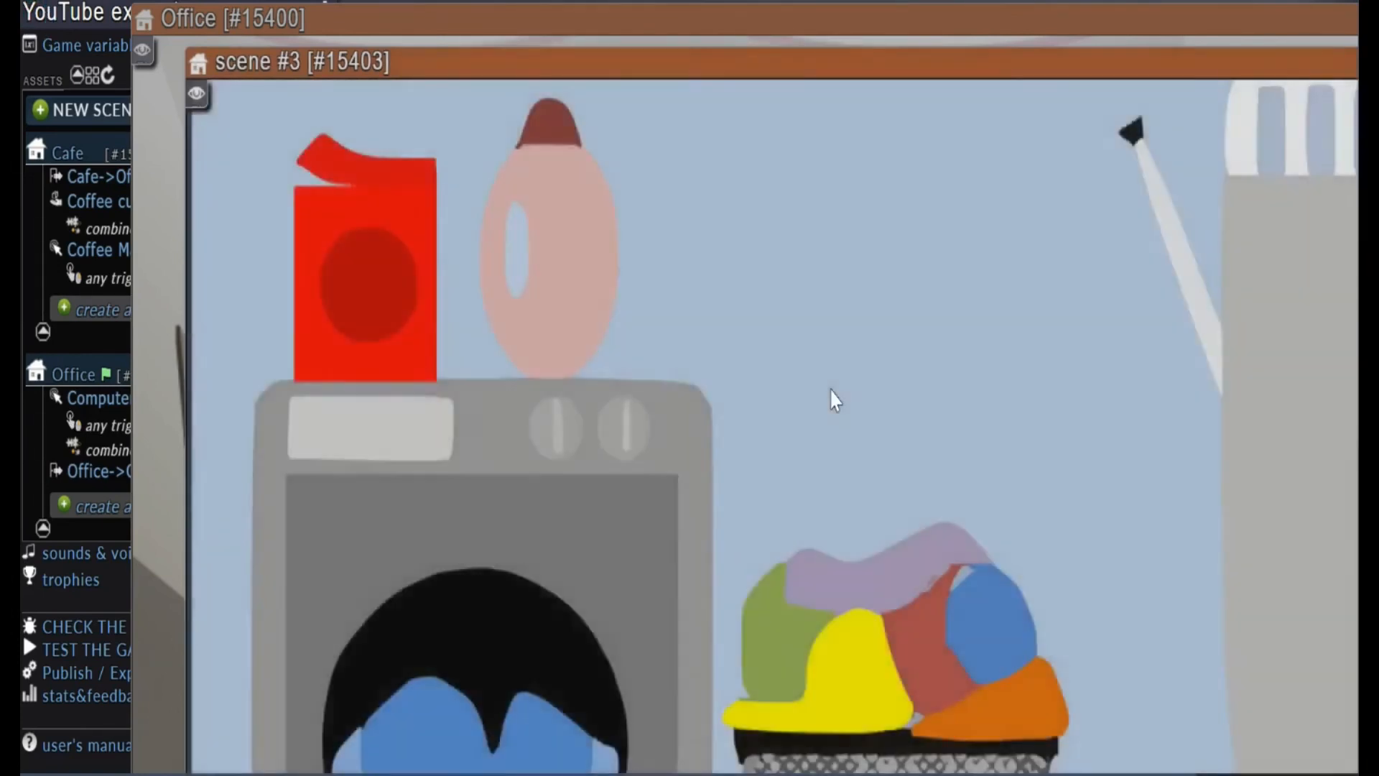
Name the new laundry-room scene "Home"
scroll(829, 400, "down", 8)
key("ctrl+a")
type("Home")
key("Return")
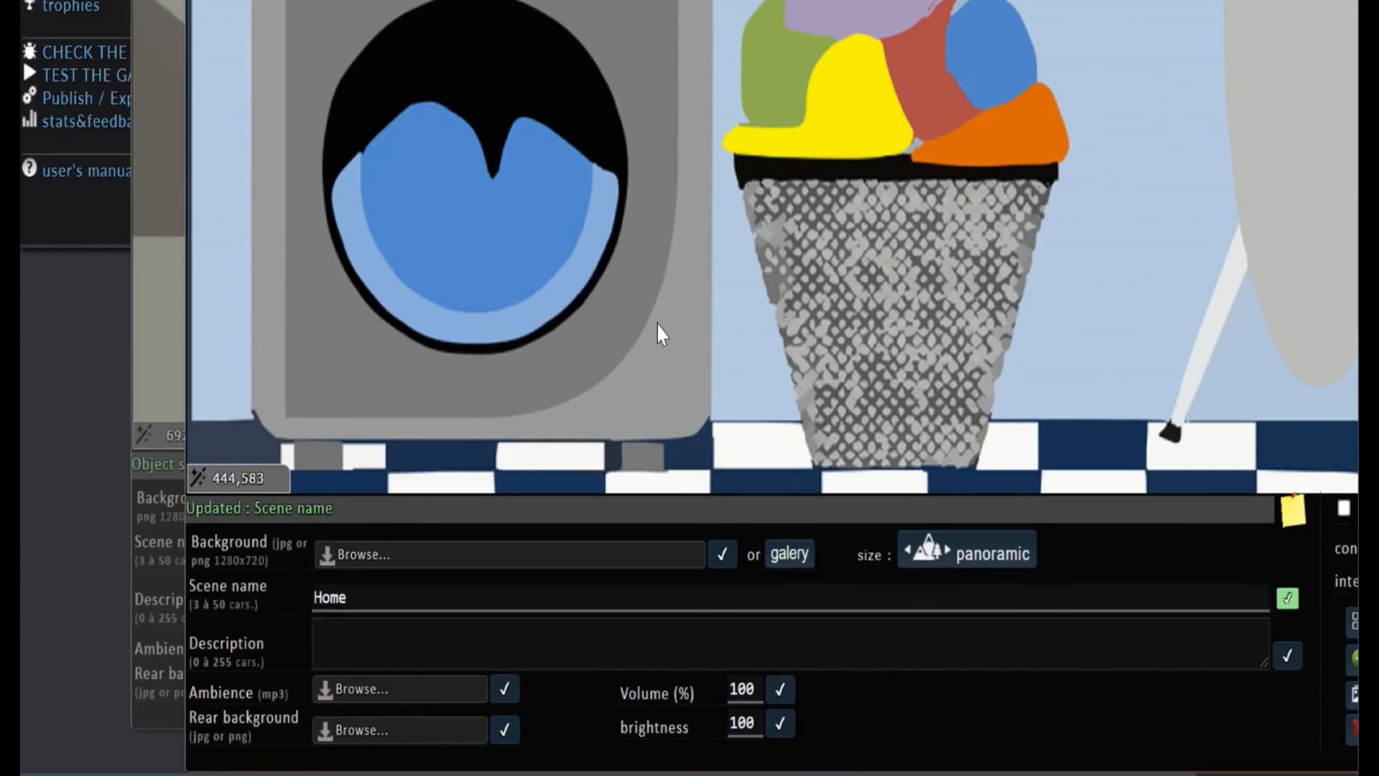
Close the new scene's window and set Home as the scene the player is transferred to
scroll(1085, 219, "up", 7)
left_click_drag(1092, 74, 634, 132)
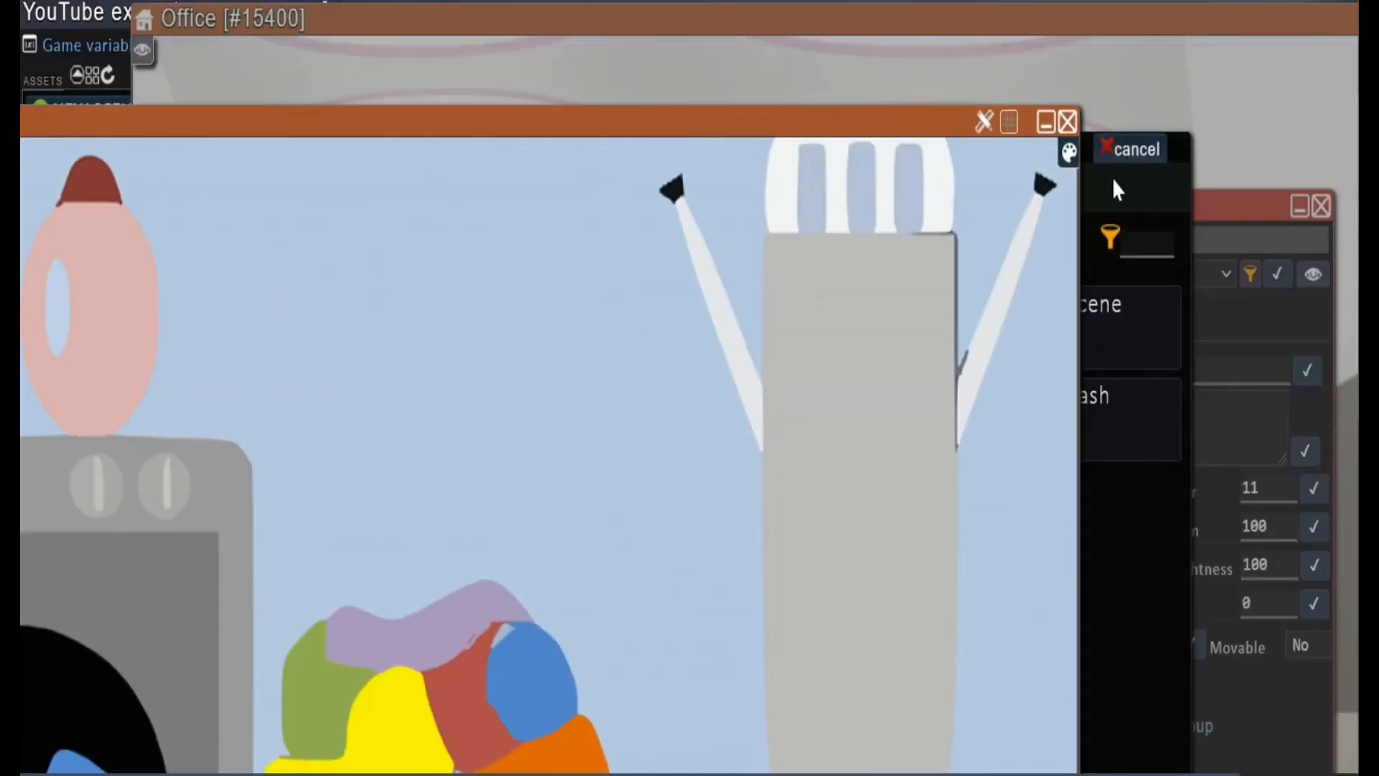
left_click(1068, 122)
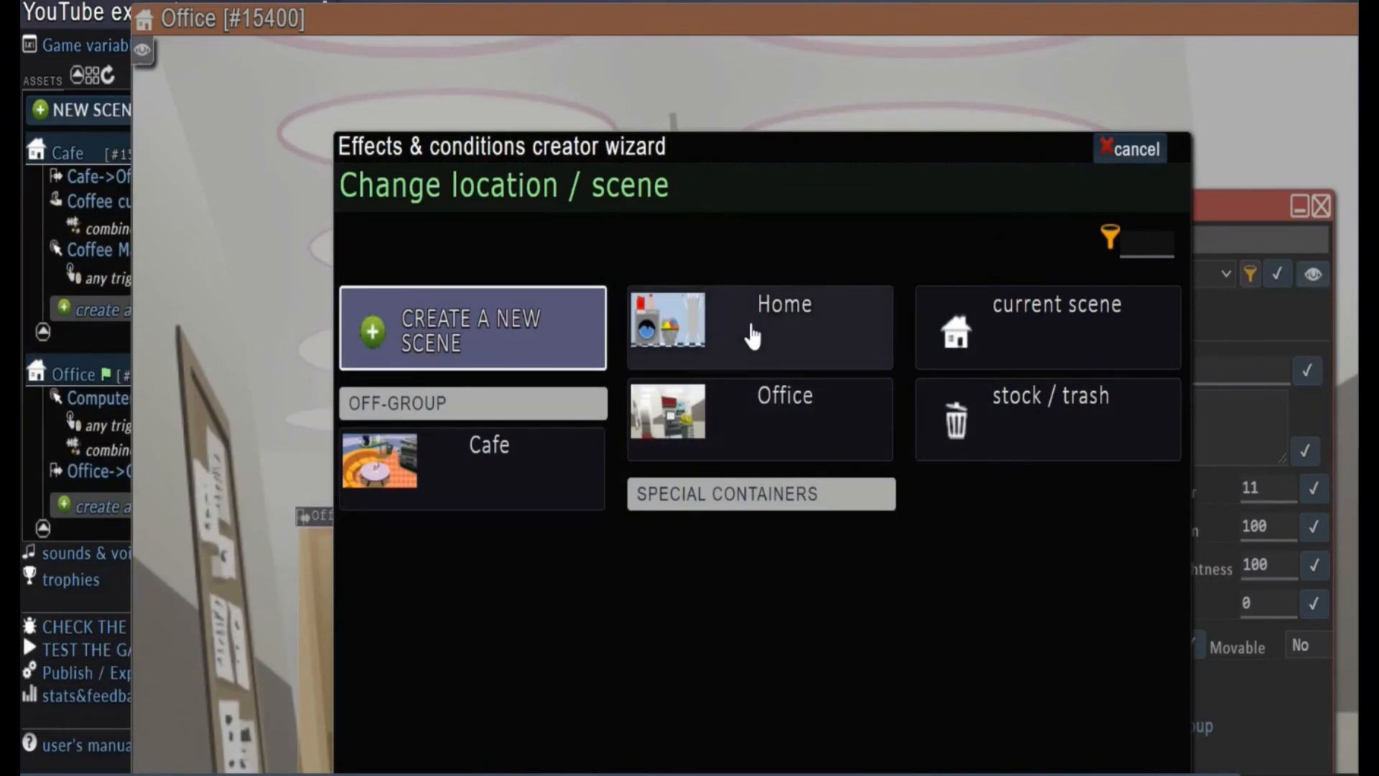
left_click(752, 336)
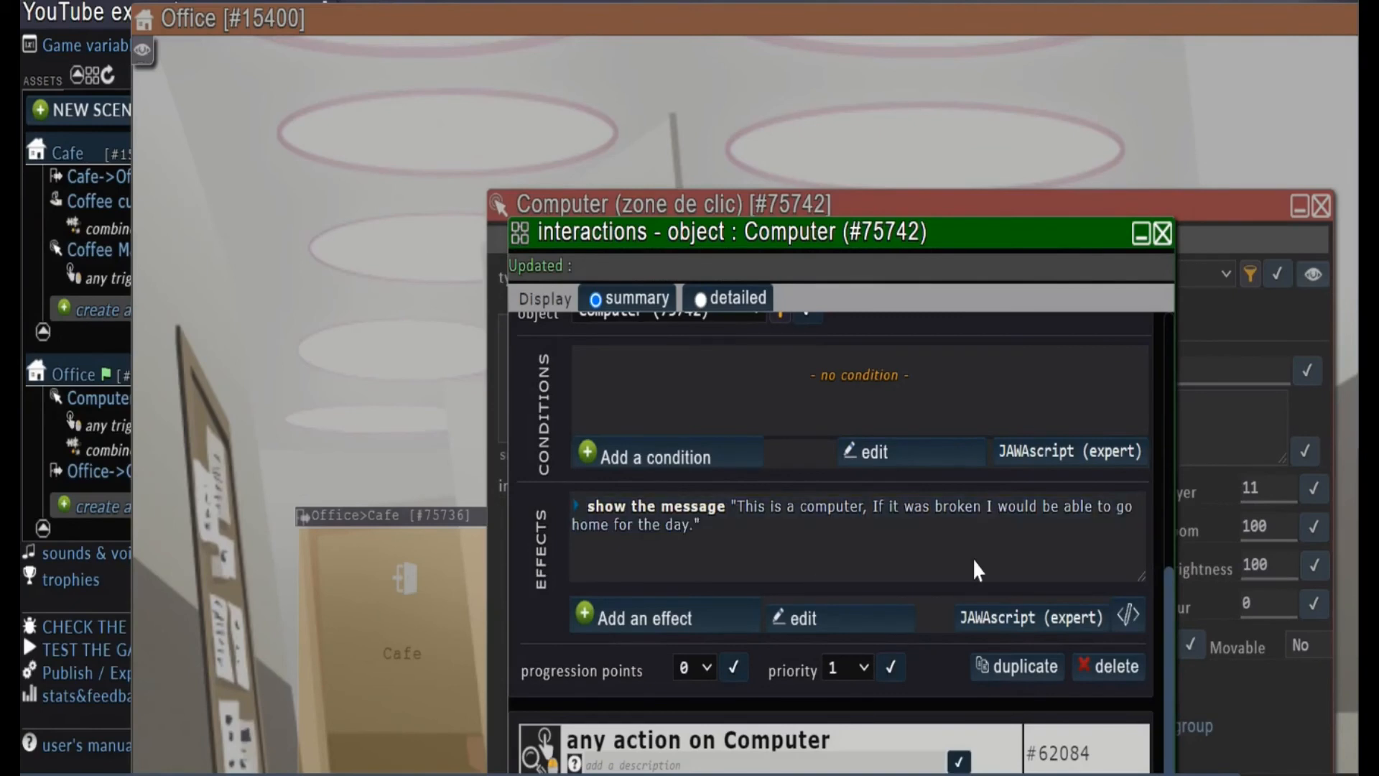
Reopen the Computer's interactions and examine the effects of combining the Coffee cup with the Computer
left_click(1163, 237)
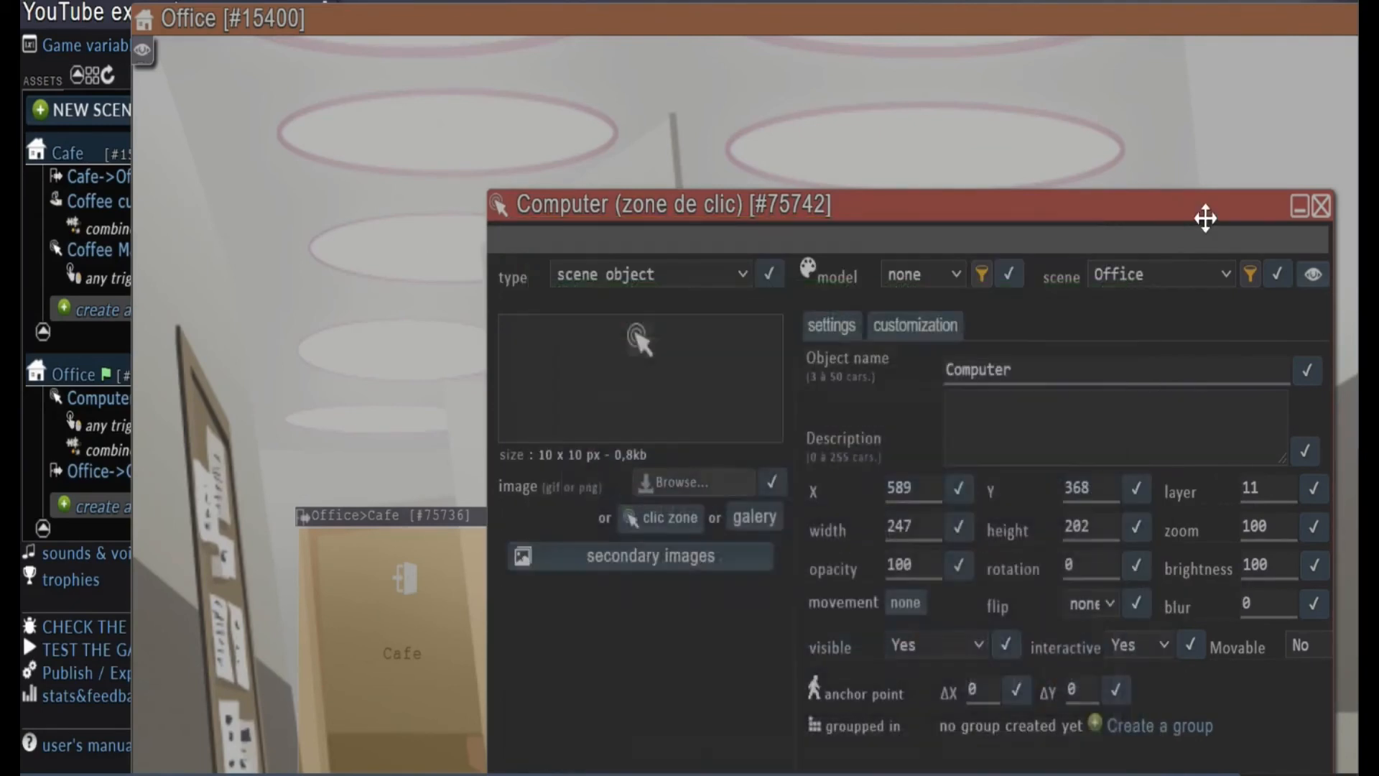
left_click_drag(1203, 215, 1013, 9)
scroll(736, 558, "down", 5)
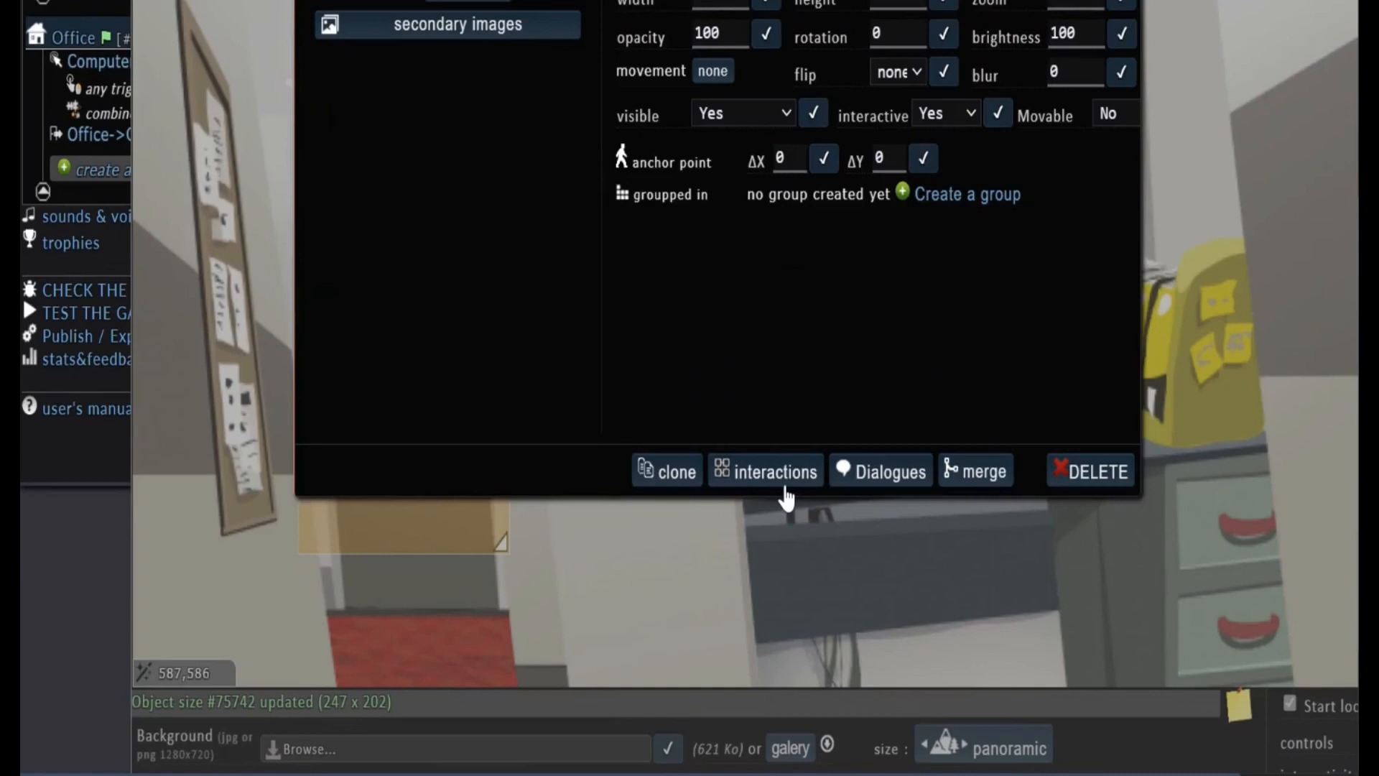
left_click(790, 476)
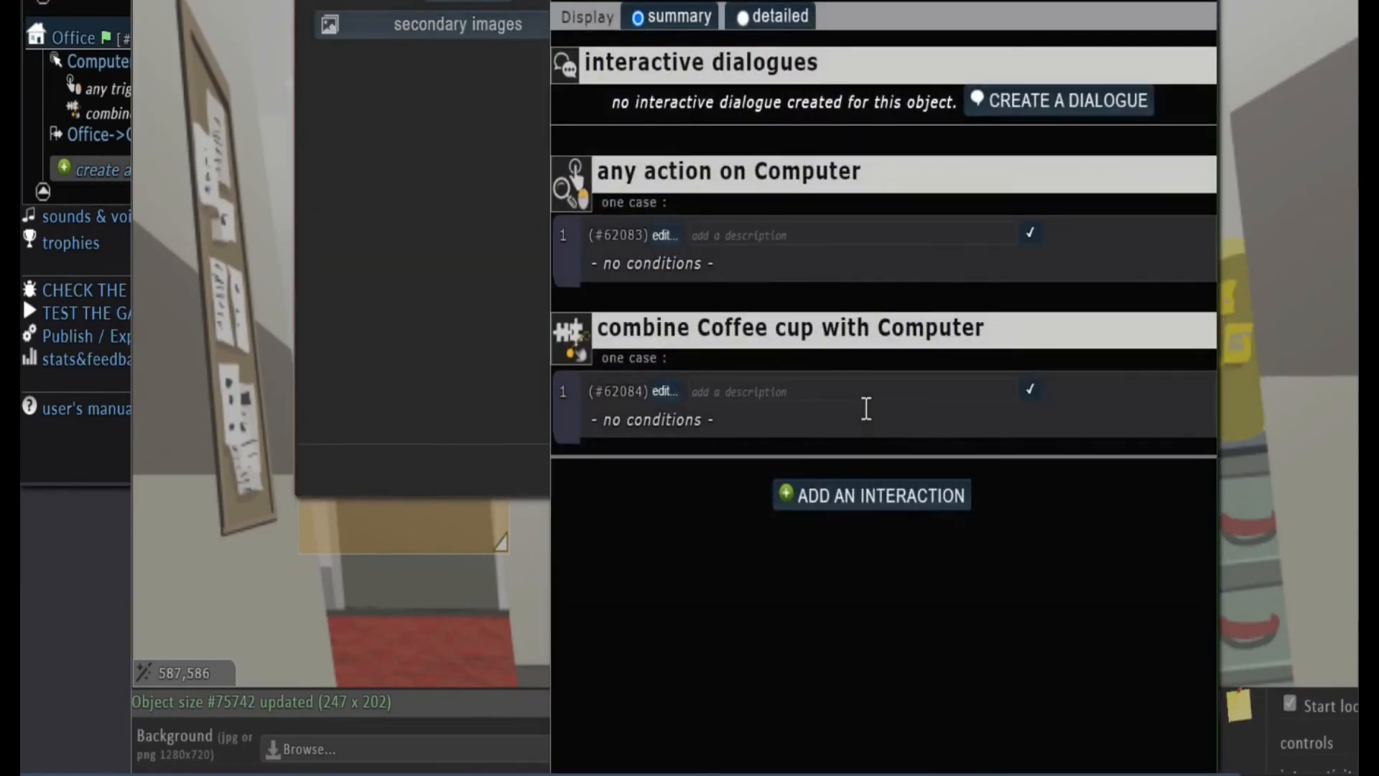
left_click(661, 393)
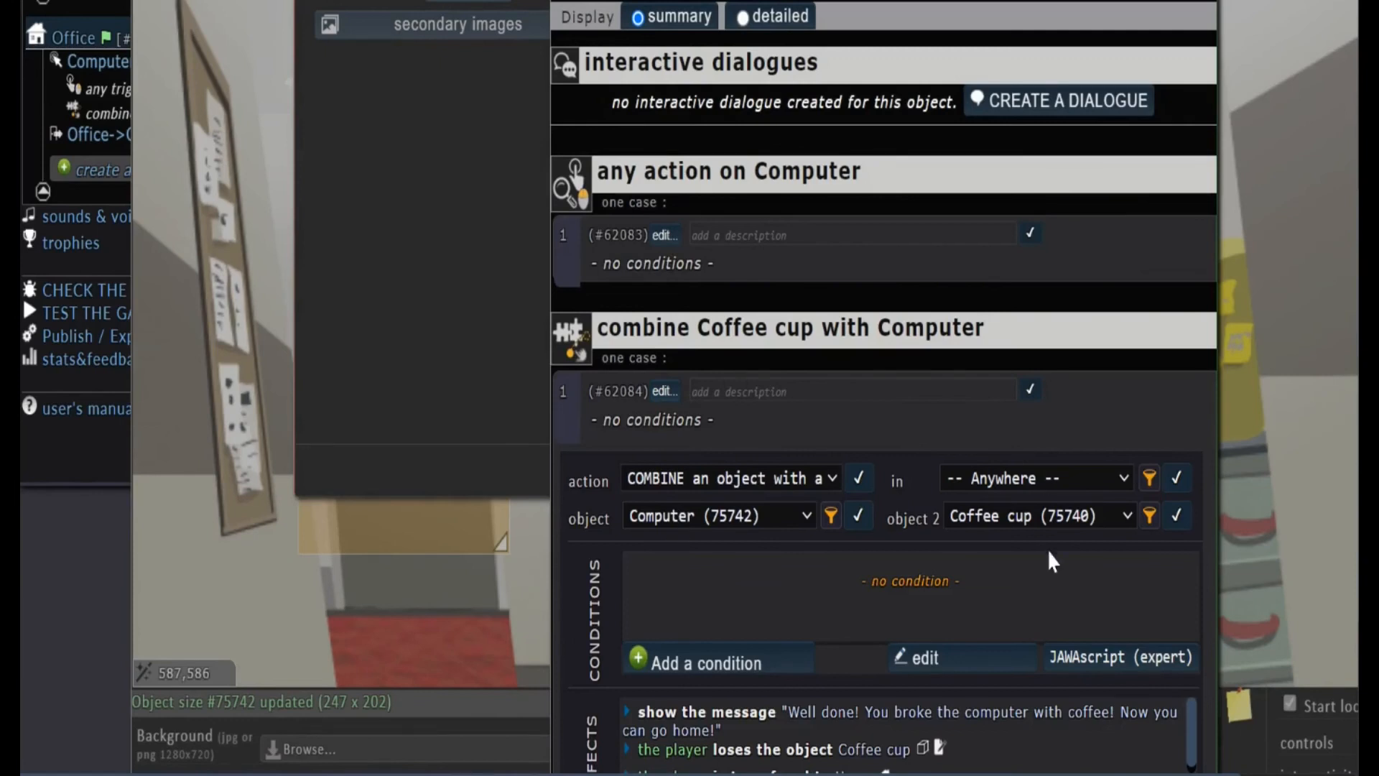
scroll(970, 584, "down", 3)
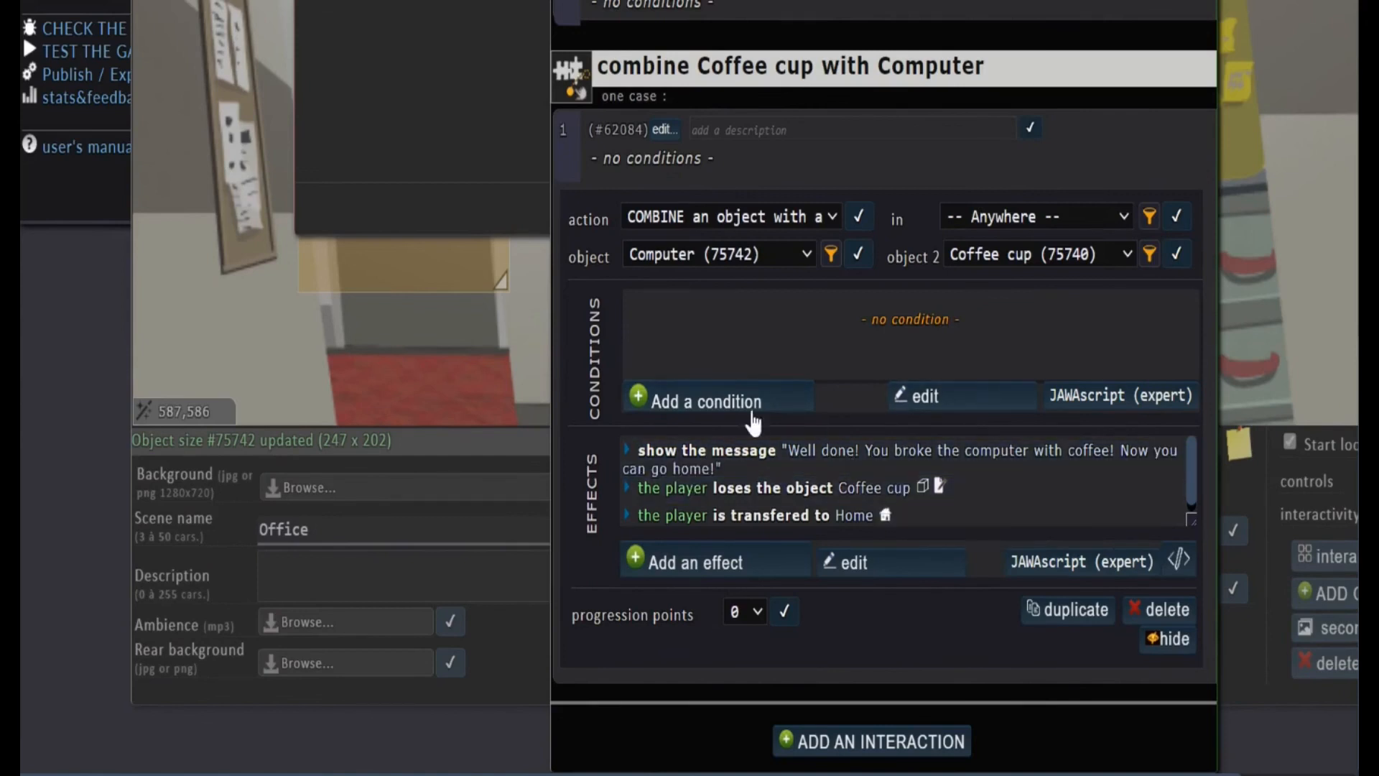
scroll(1275, 135, "up", 5)
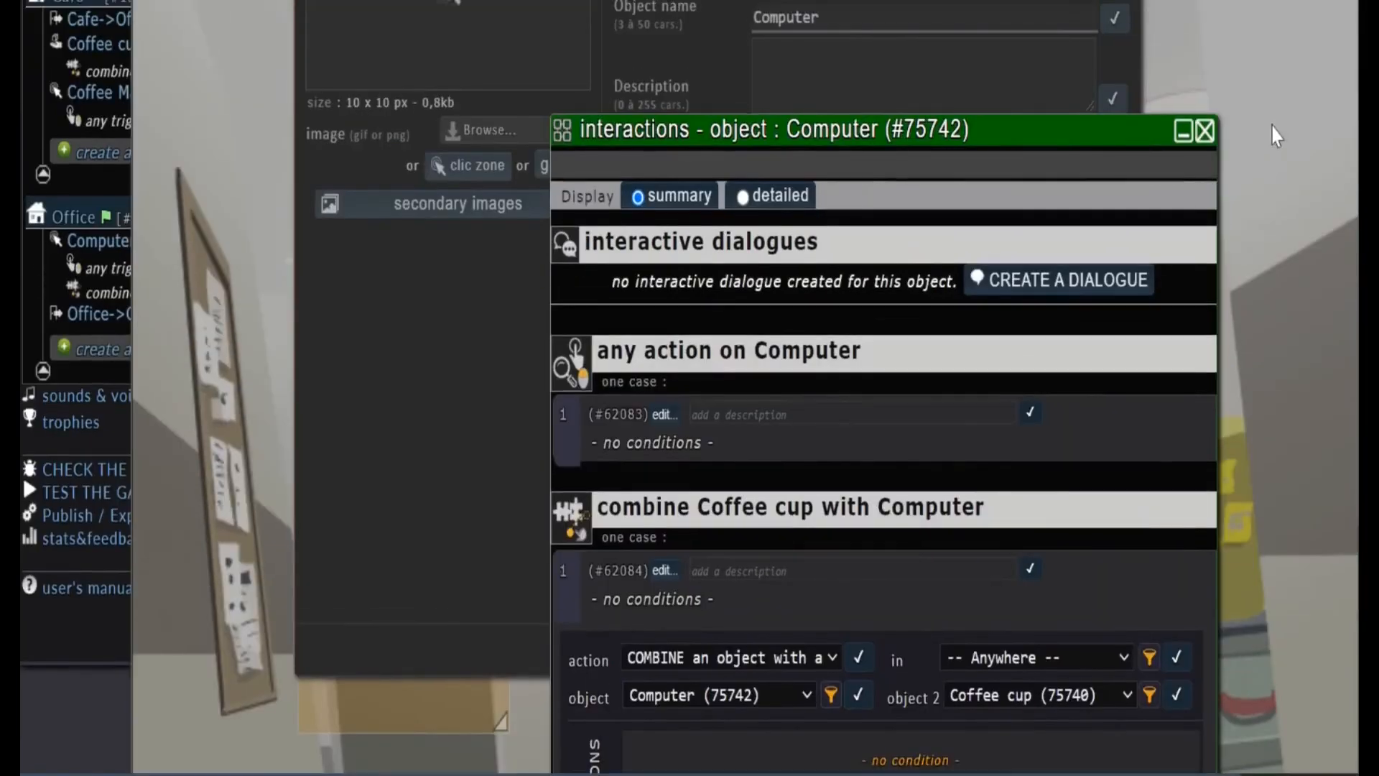
Close the Computer's interactions, the Computer object and the Office scene, and look through the scenes in the asset list
left_click(1205, 132)
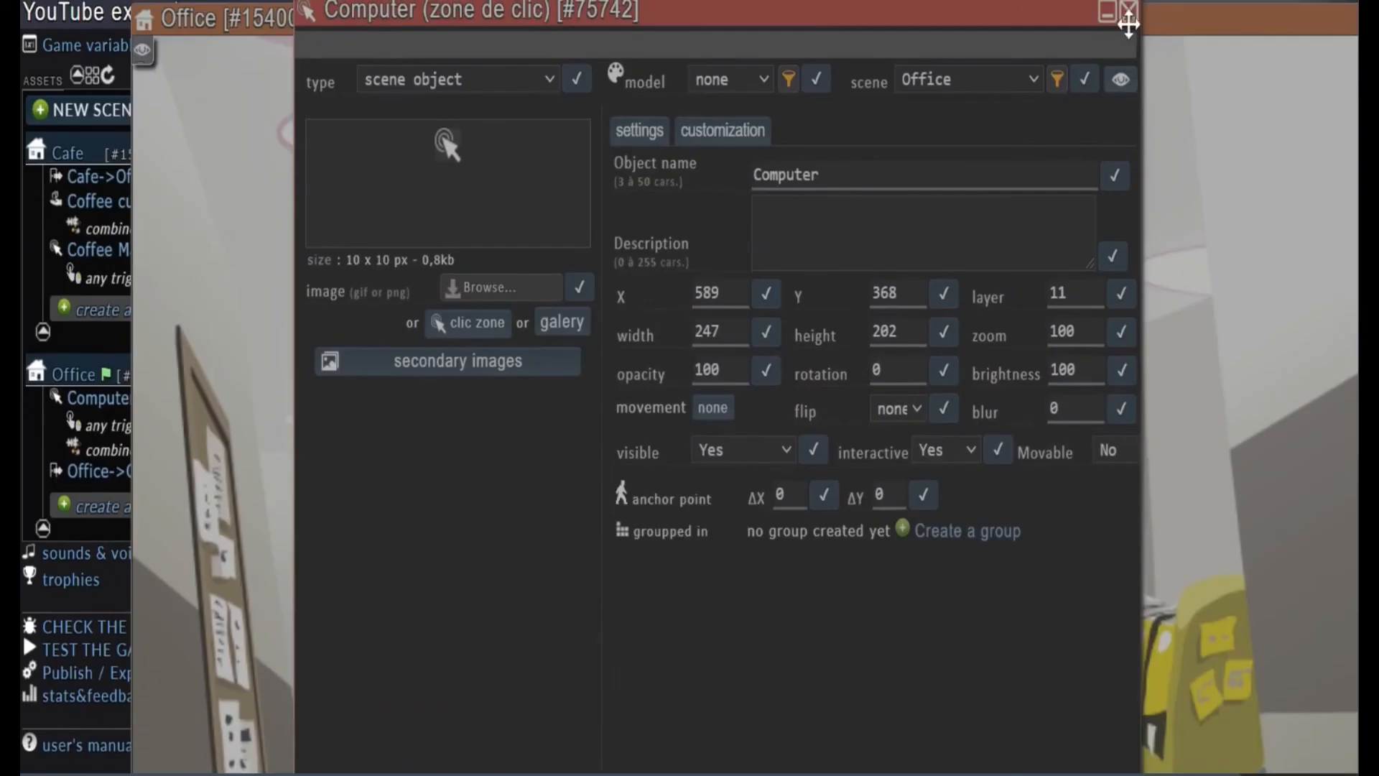
left_click(1128, 13)
left_click_drag(1032, 13, 650, 22)
left_click(1151, 37)
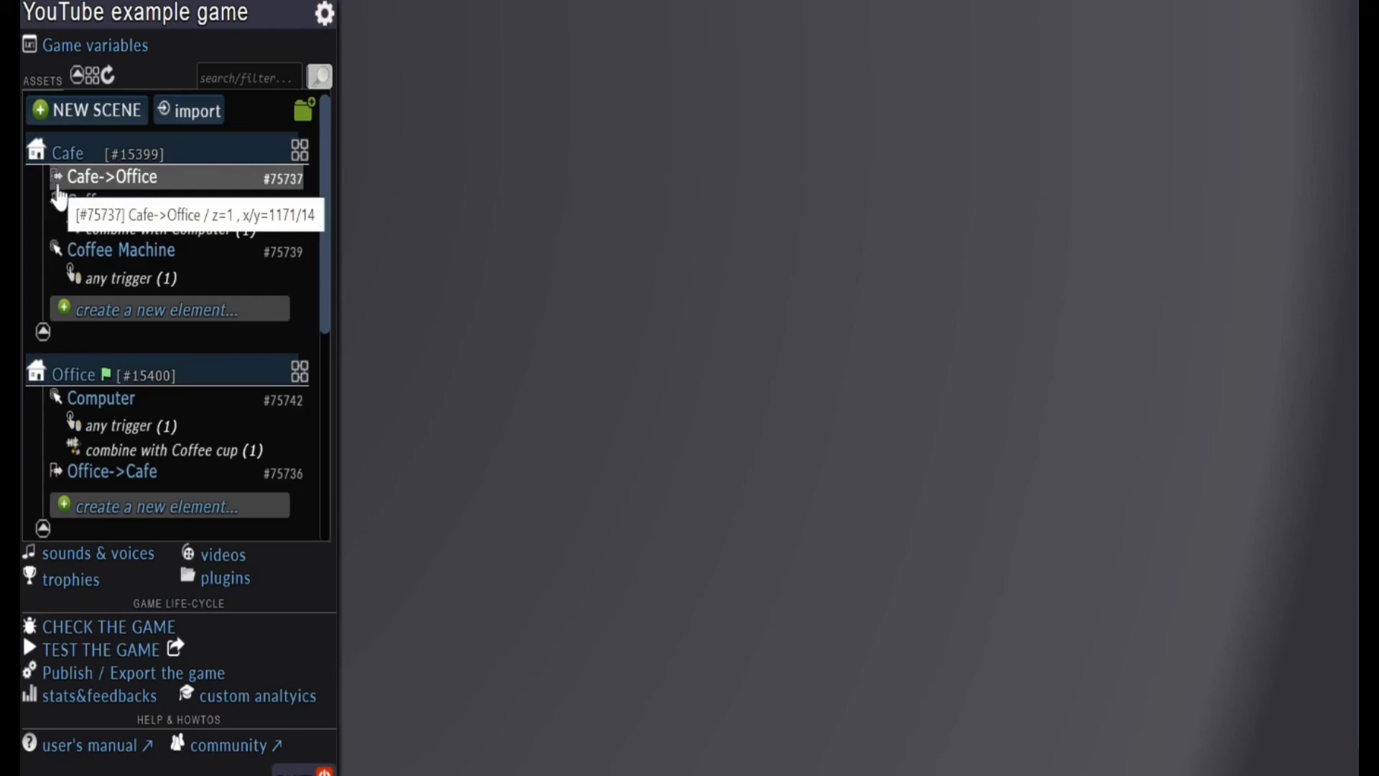
mouse_move(59, 215)
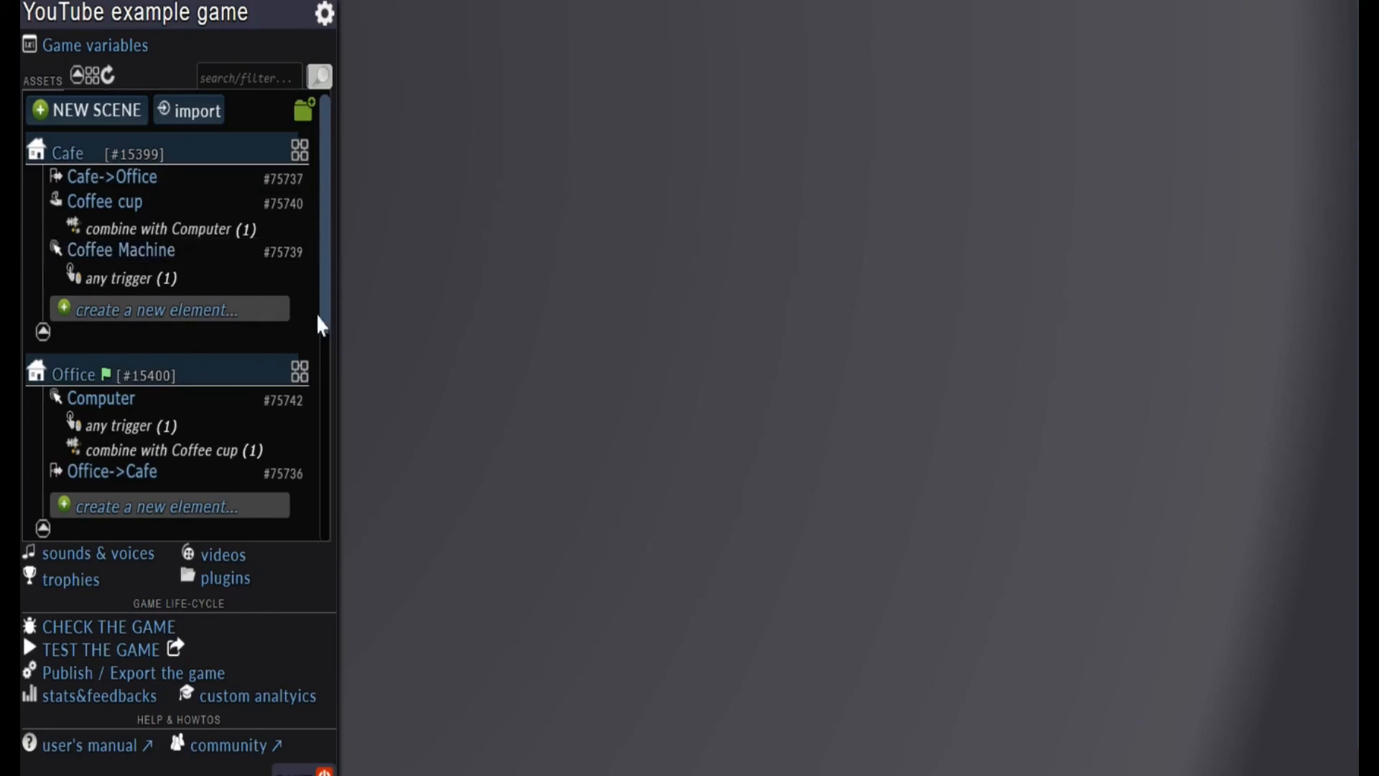
scroll(188, 337, "down", 1)
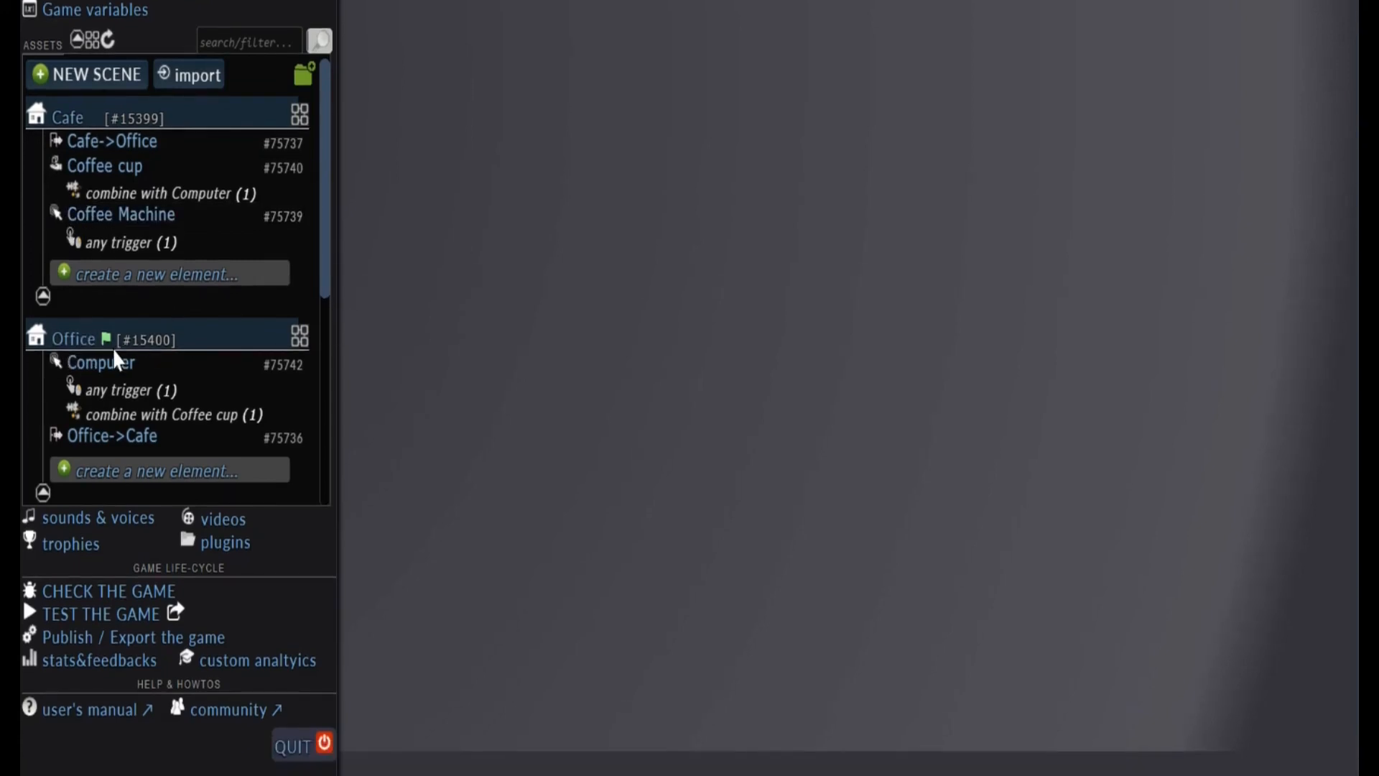
scroll(235, 494, "down", 5)
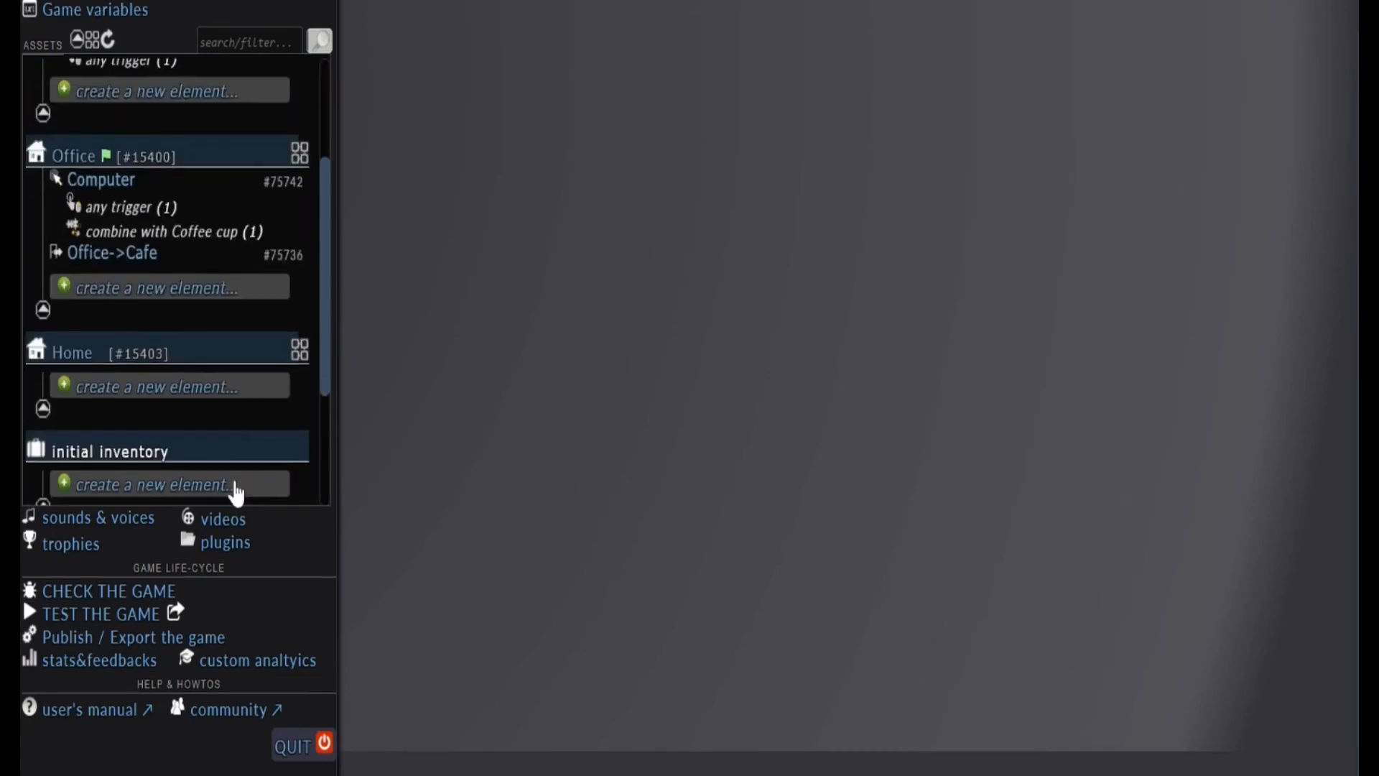
Switch to the game test, restart the game from scratch and begin playing
mouse_move(75, 365)
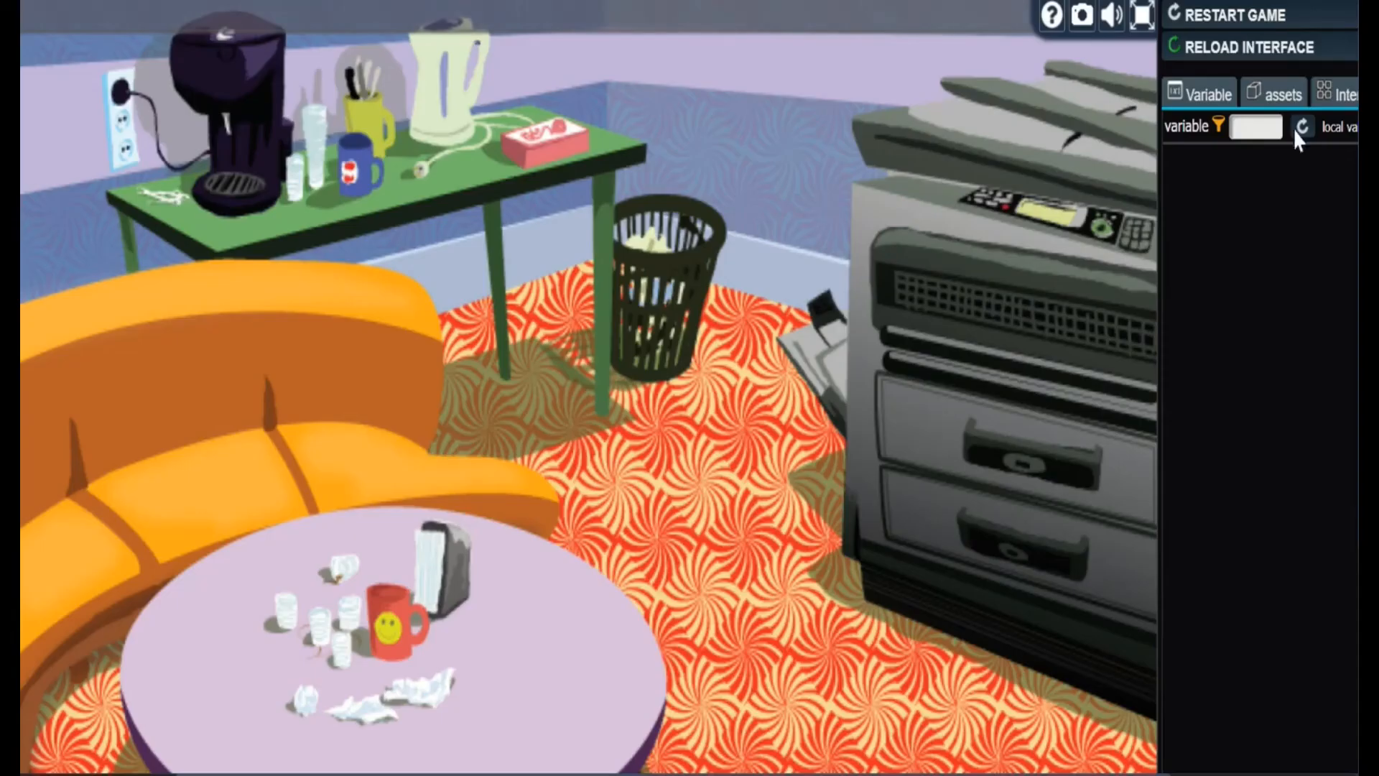
left_click(1242, 18)
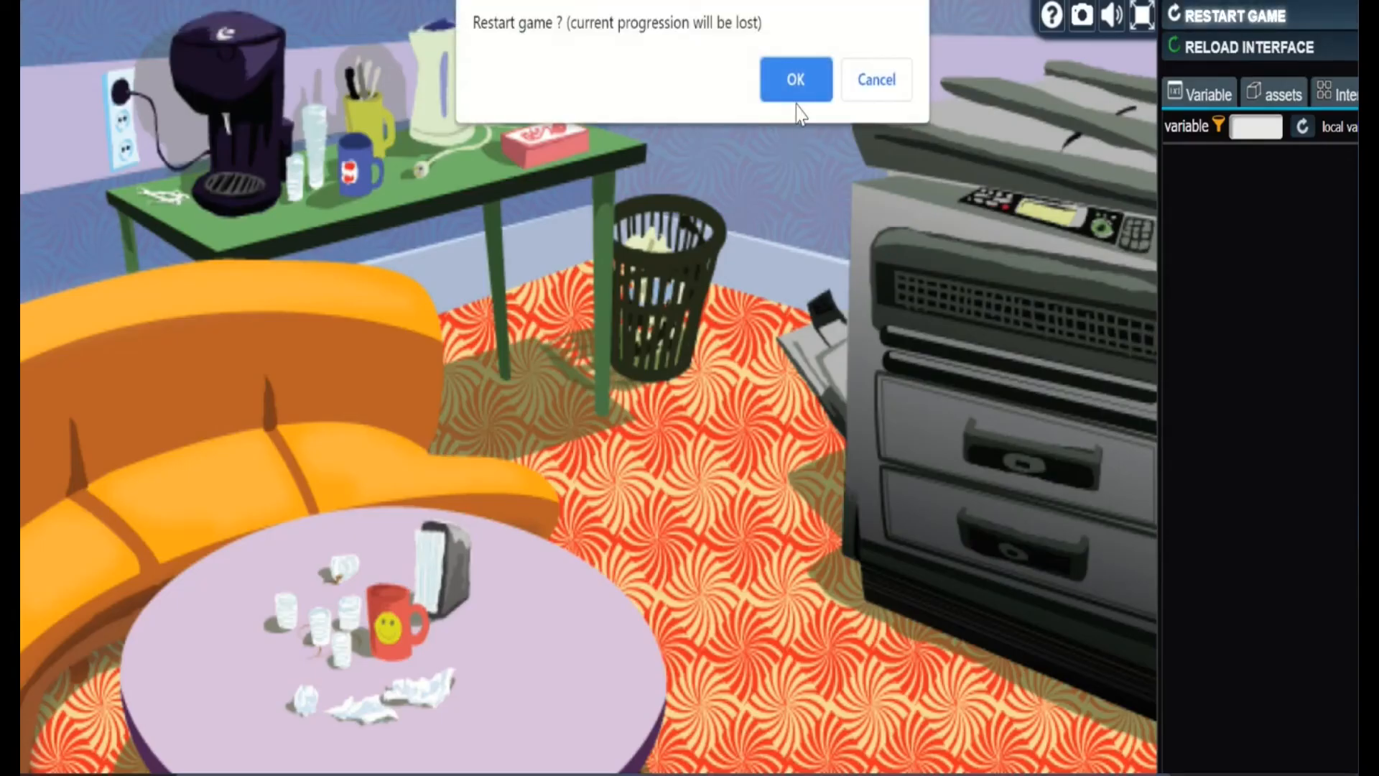
left_click(779, 107)
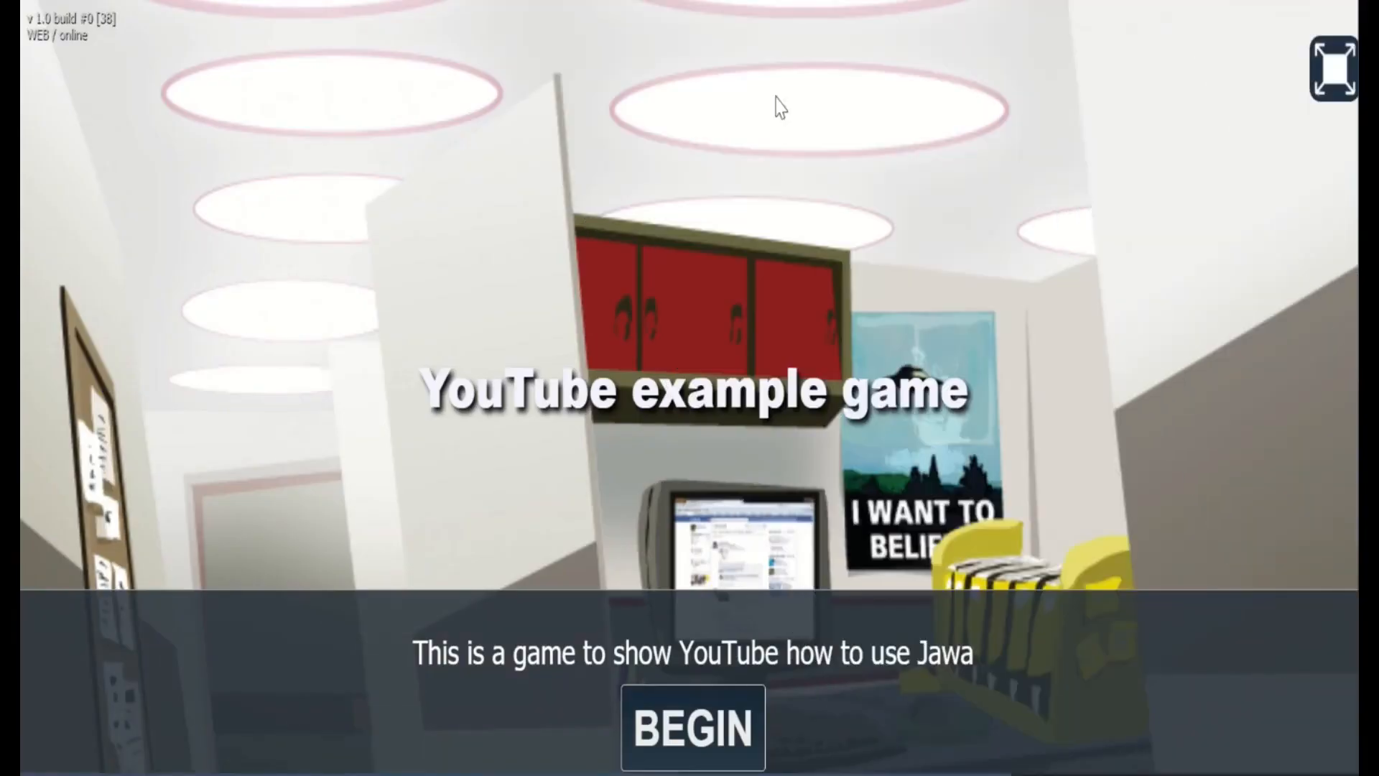
left_click(713, 722)
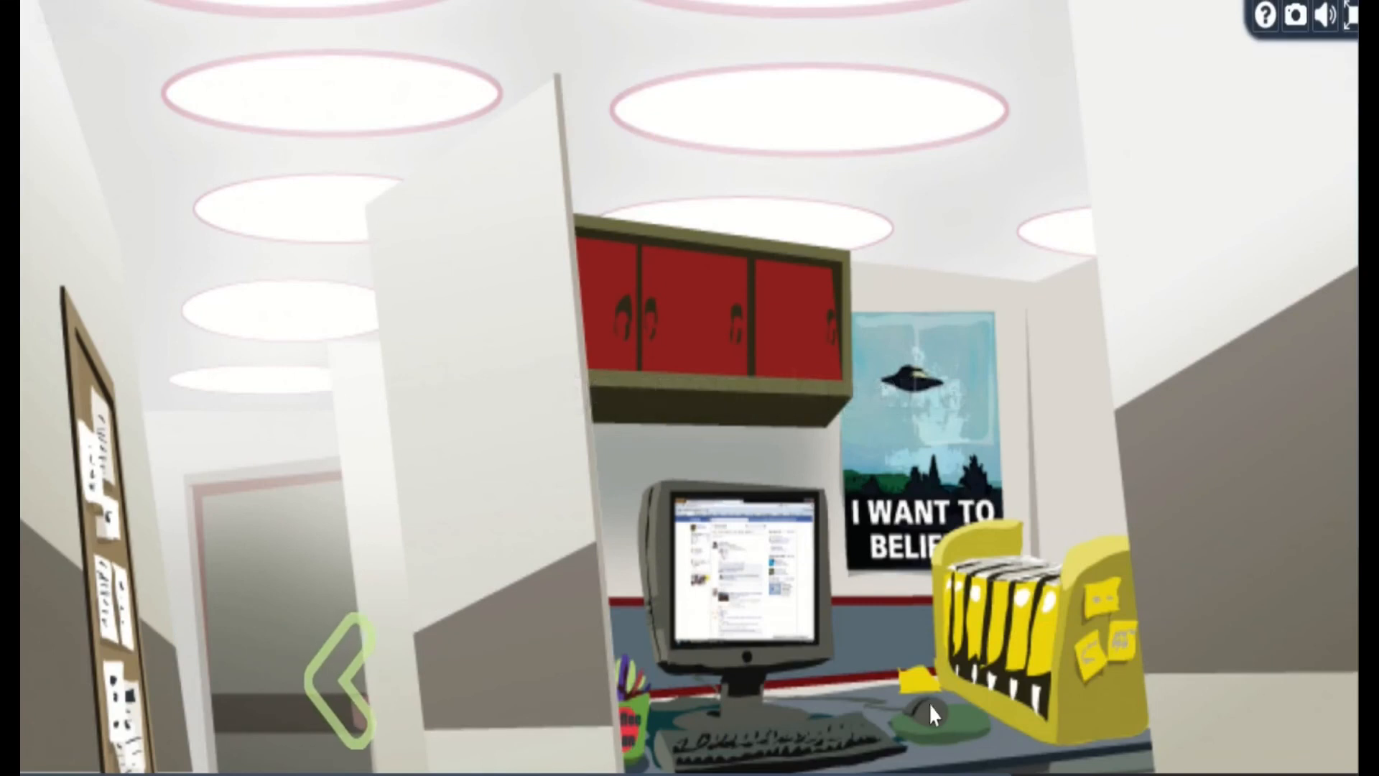
Test the Computer's click message in the Office and go through the door to the Cafe
left_click(891, 573)
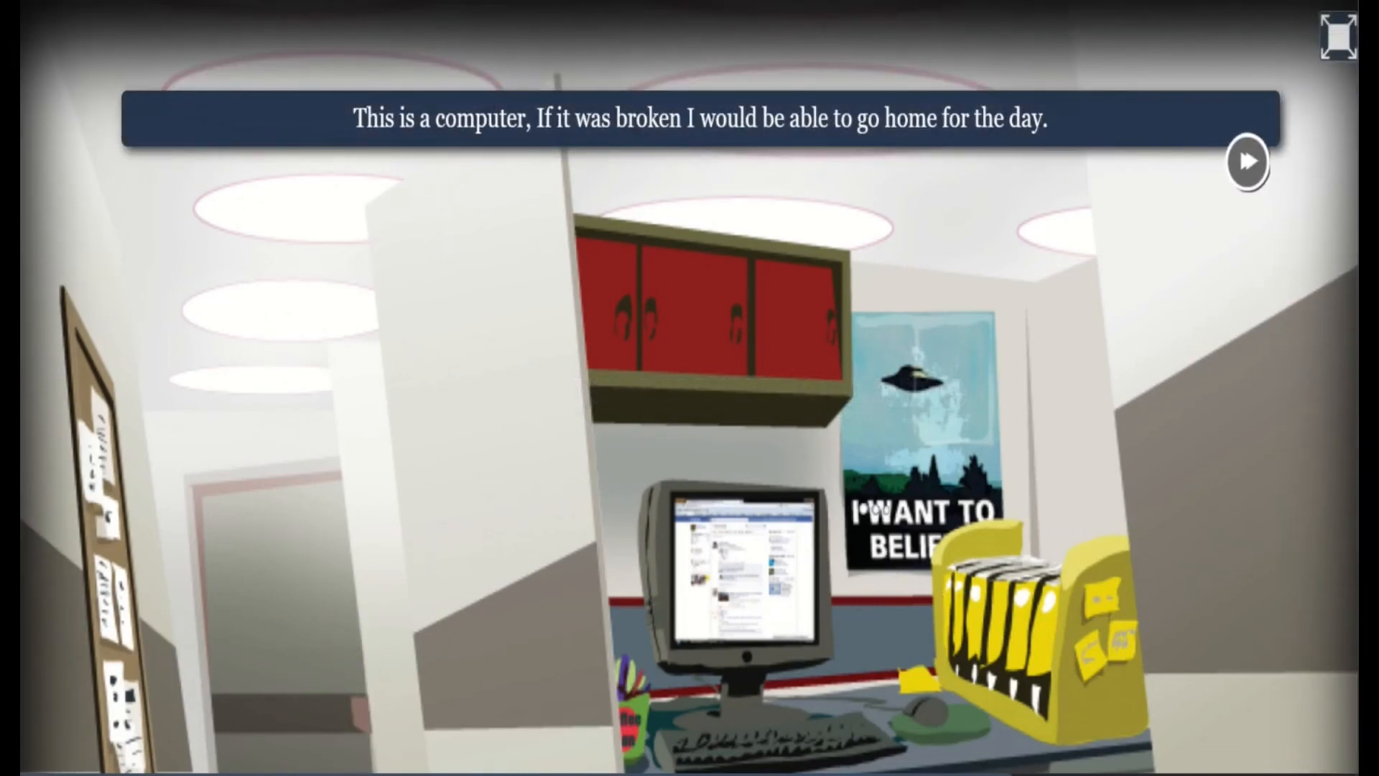
scroll(862, 514, "down", 3)
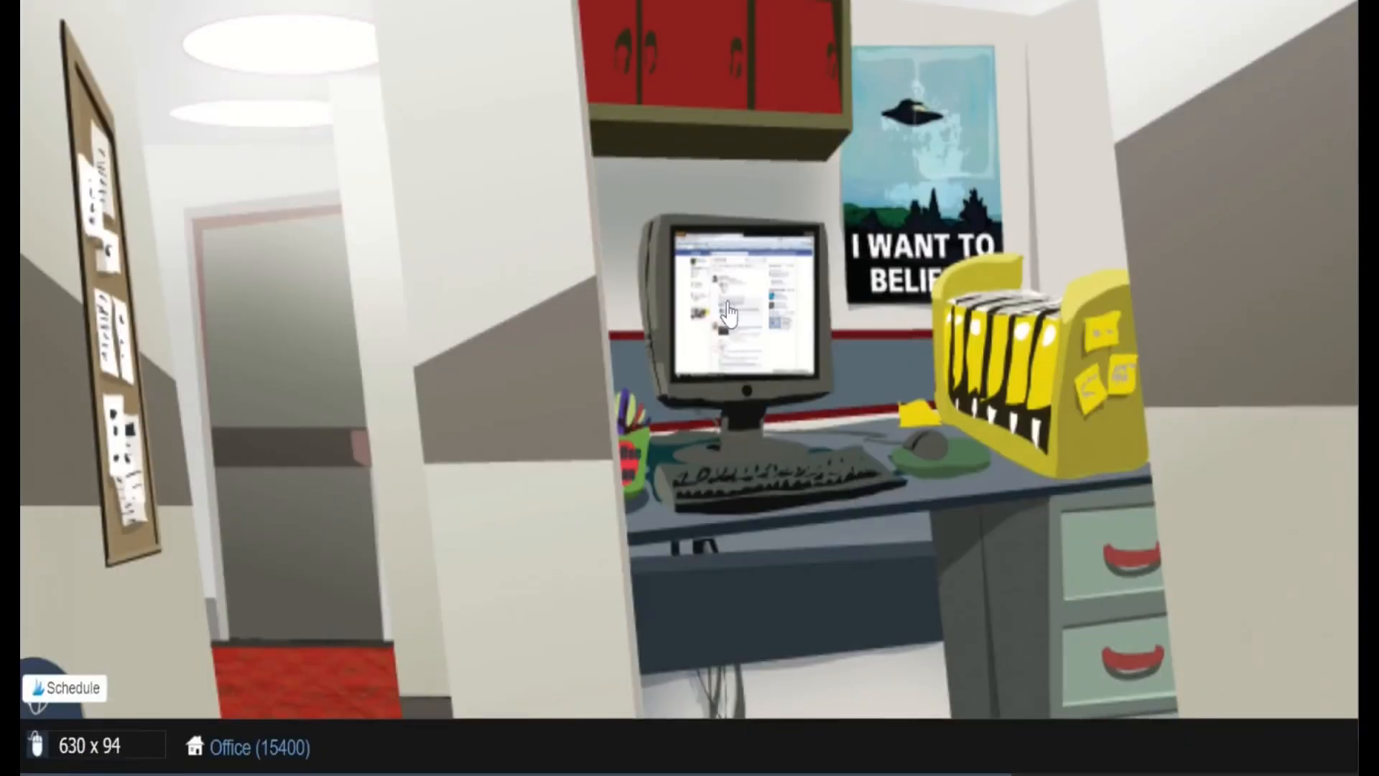
left_click(280, 484)
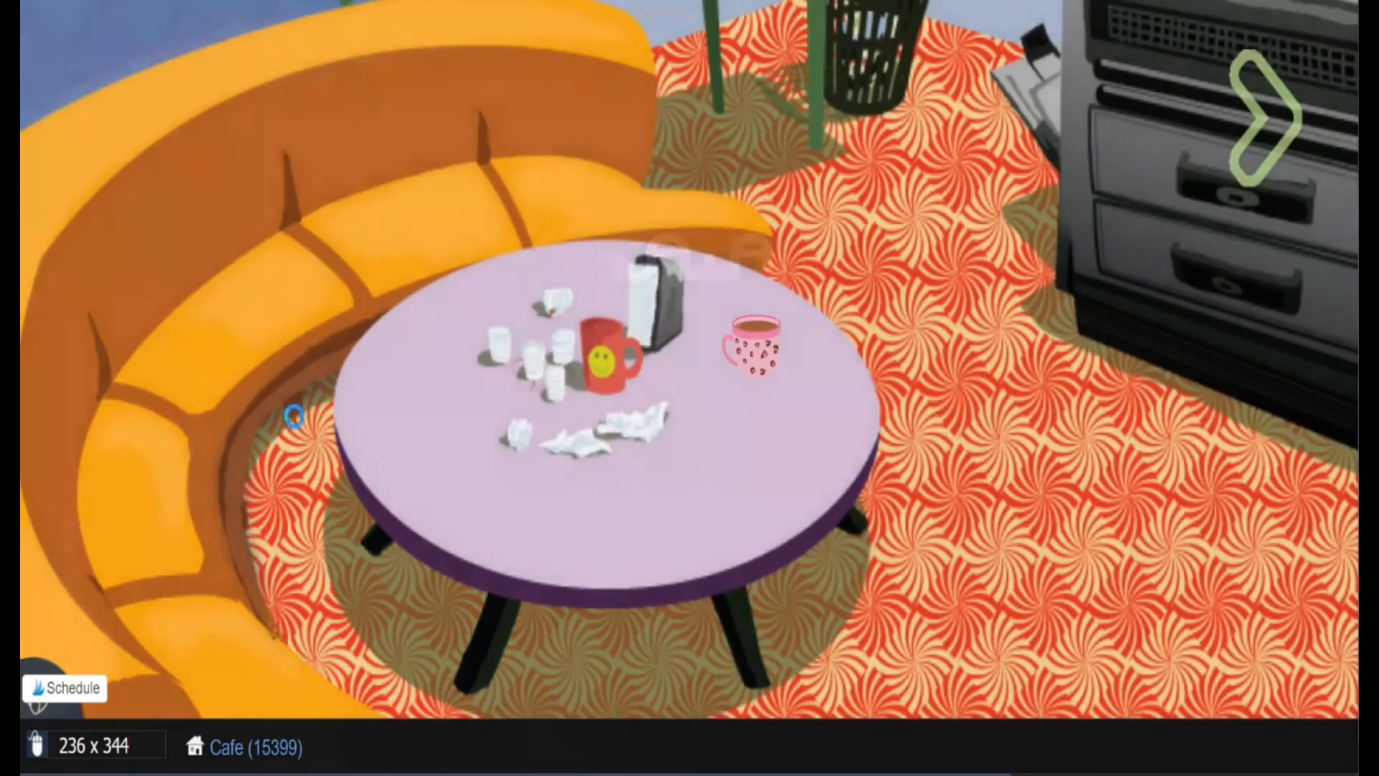
Test the Coffee Machine's message in the Cafe, collect the pink coffee cup from the table and go back to the Office
scroll(471, 258, "up", 3)
left_click(456, 104)
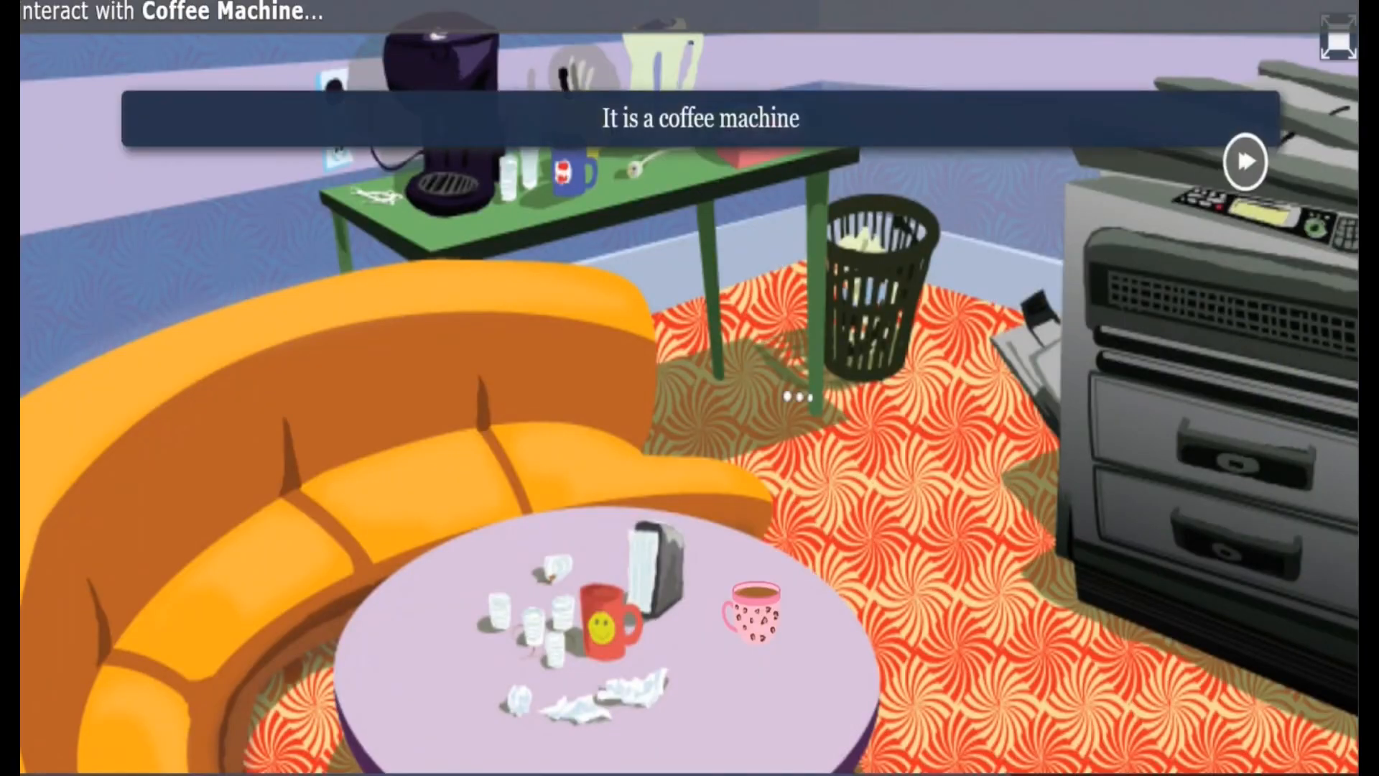
left_click(752, 619)
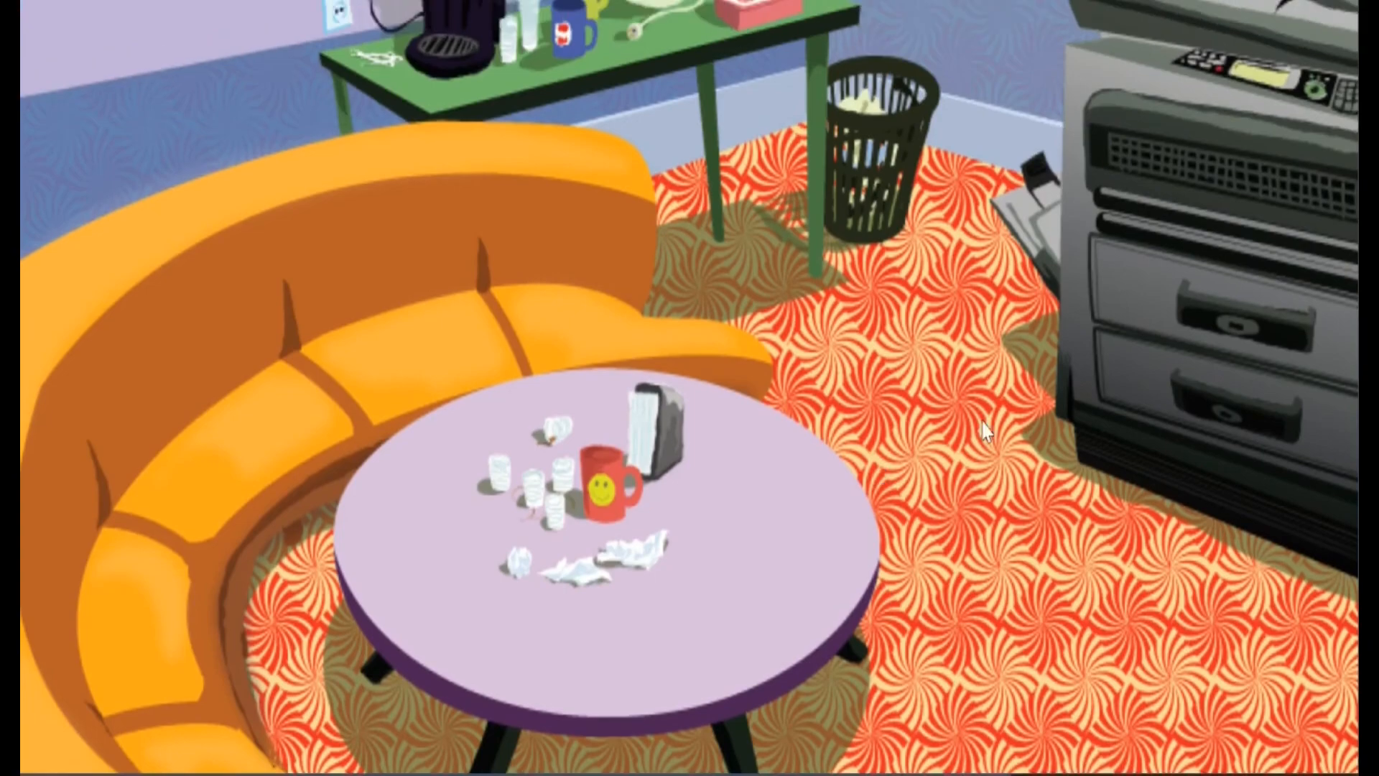
left_click(1329, 409)
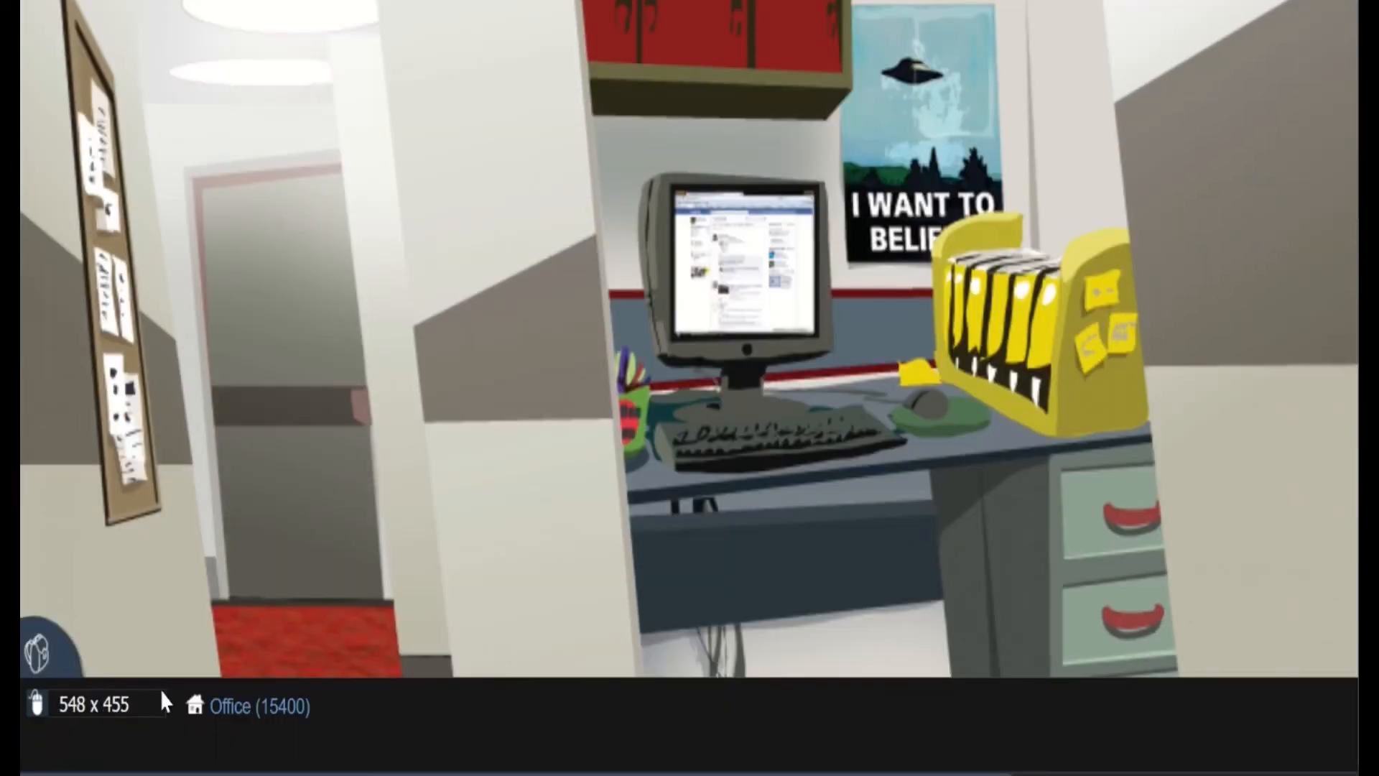
Take the coffee cup from the inventory, use it on the Office computer and continue past the message to the Home scene
left_click(33, 626)
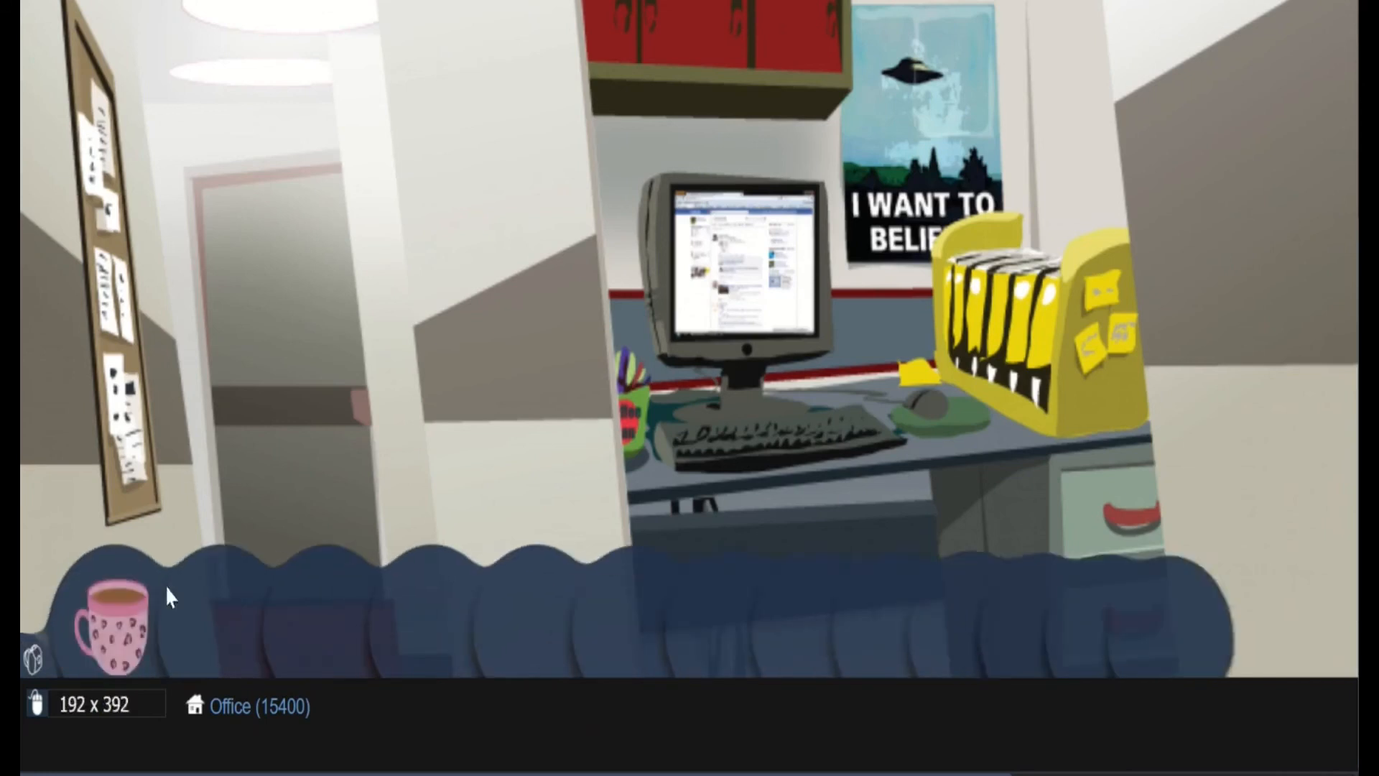
left_click(122, 617)
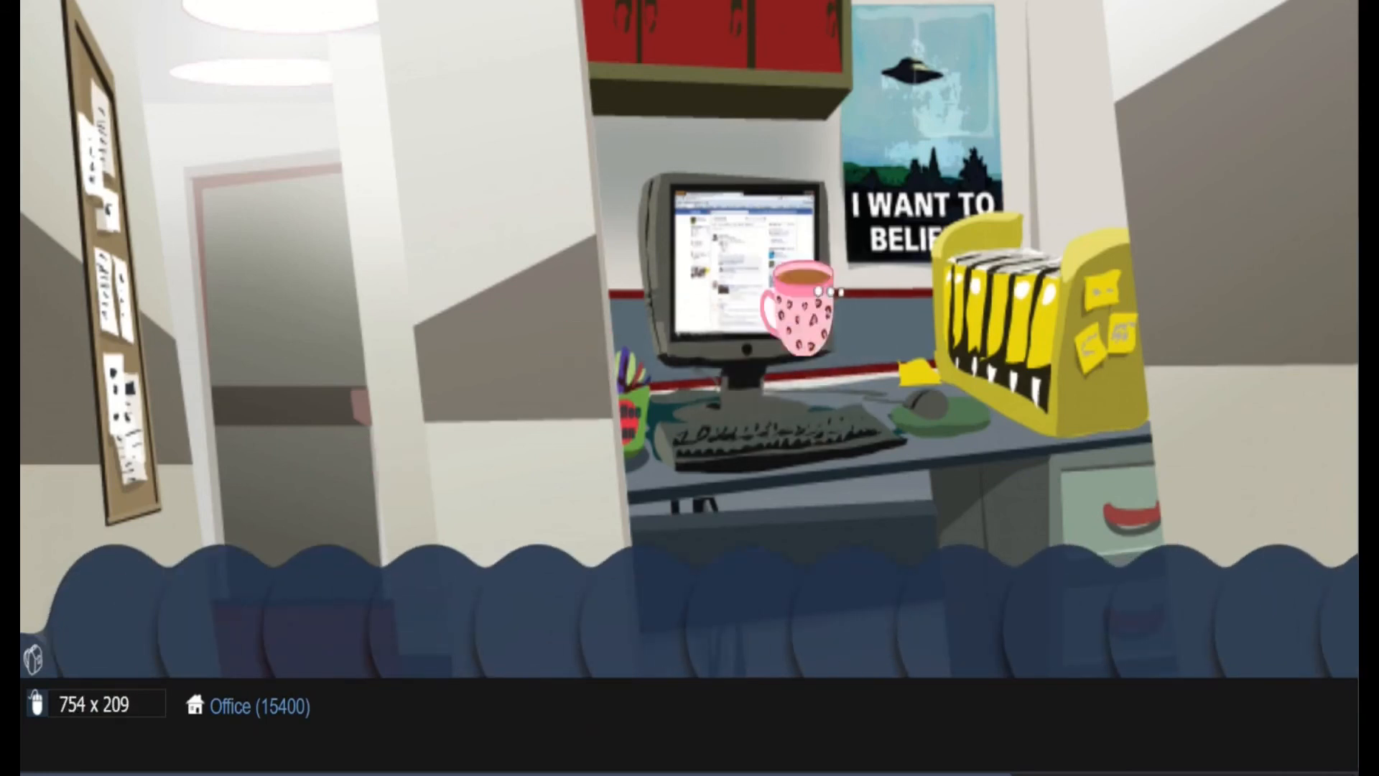
left_click(800, 309)
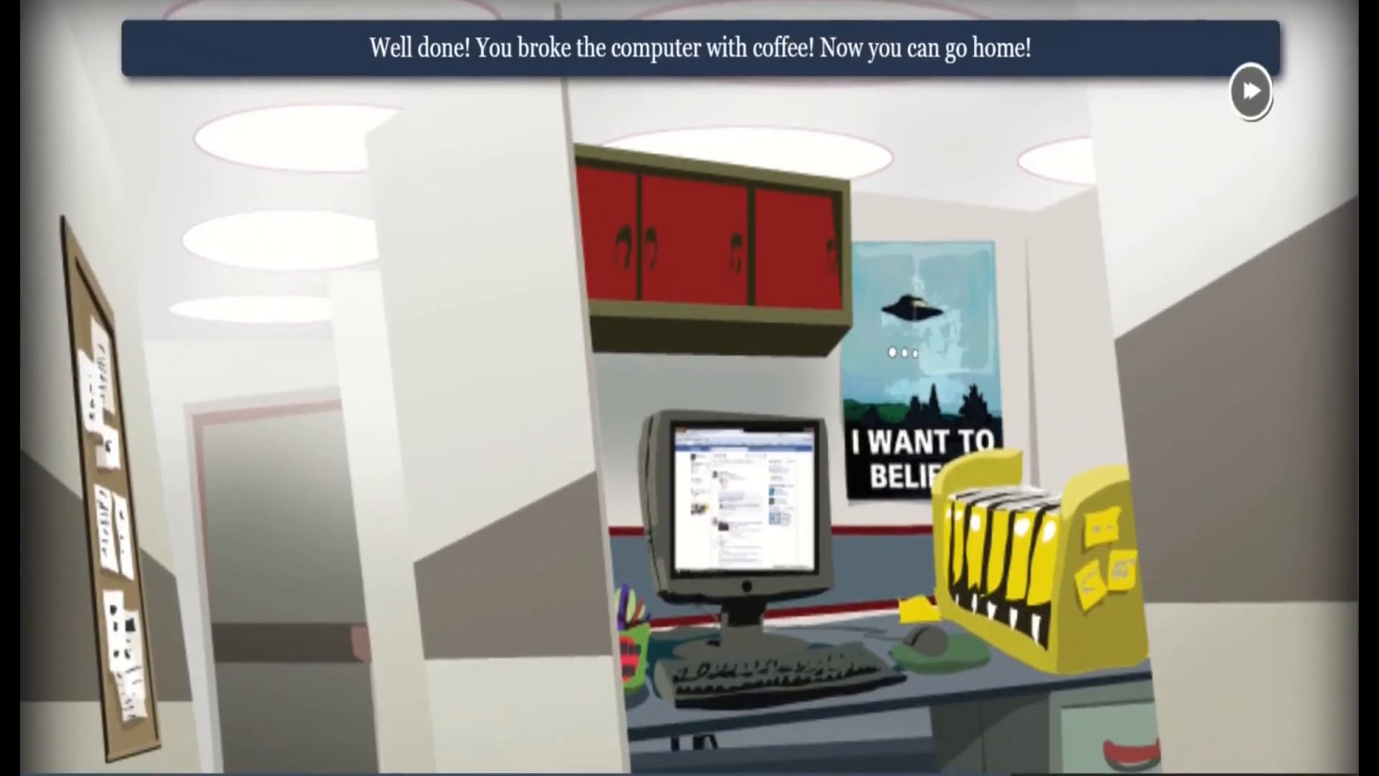
left_click(1250, 89)
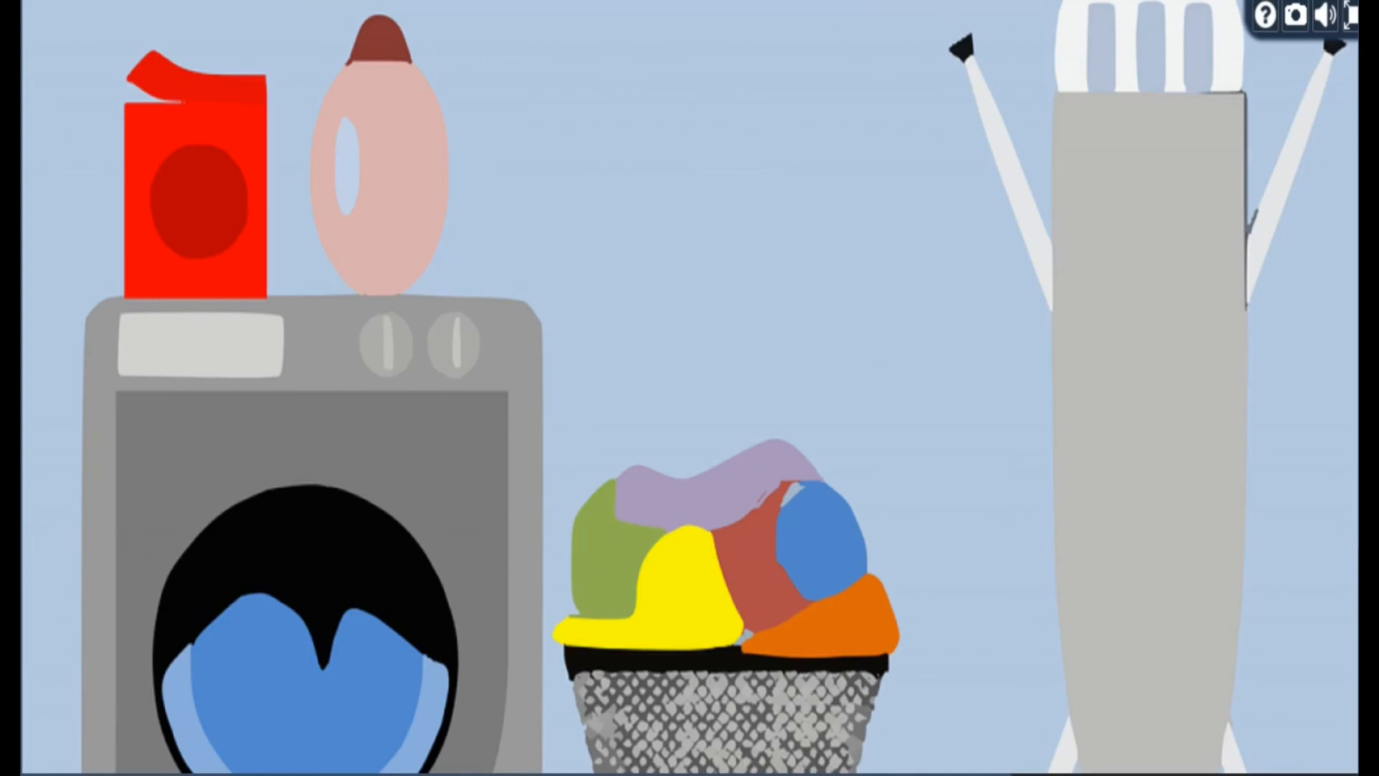
Switch back to the game editor and look through the asset list from the scenes down to the scripts
left_click(746, 0)
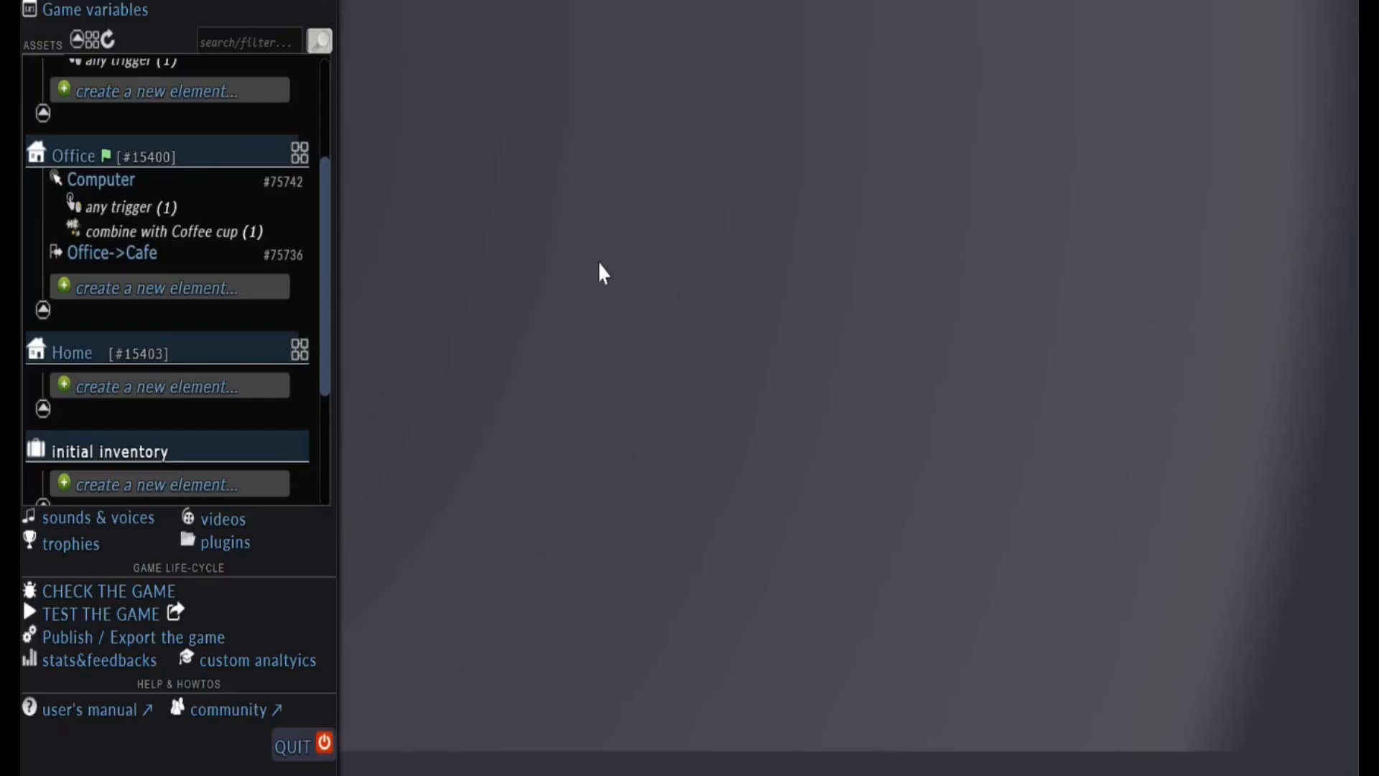
left_click_drag(326, 253, 354, 574)
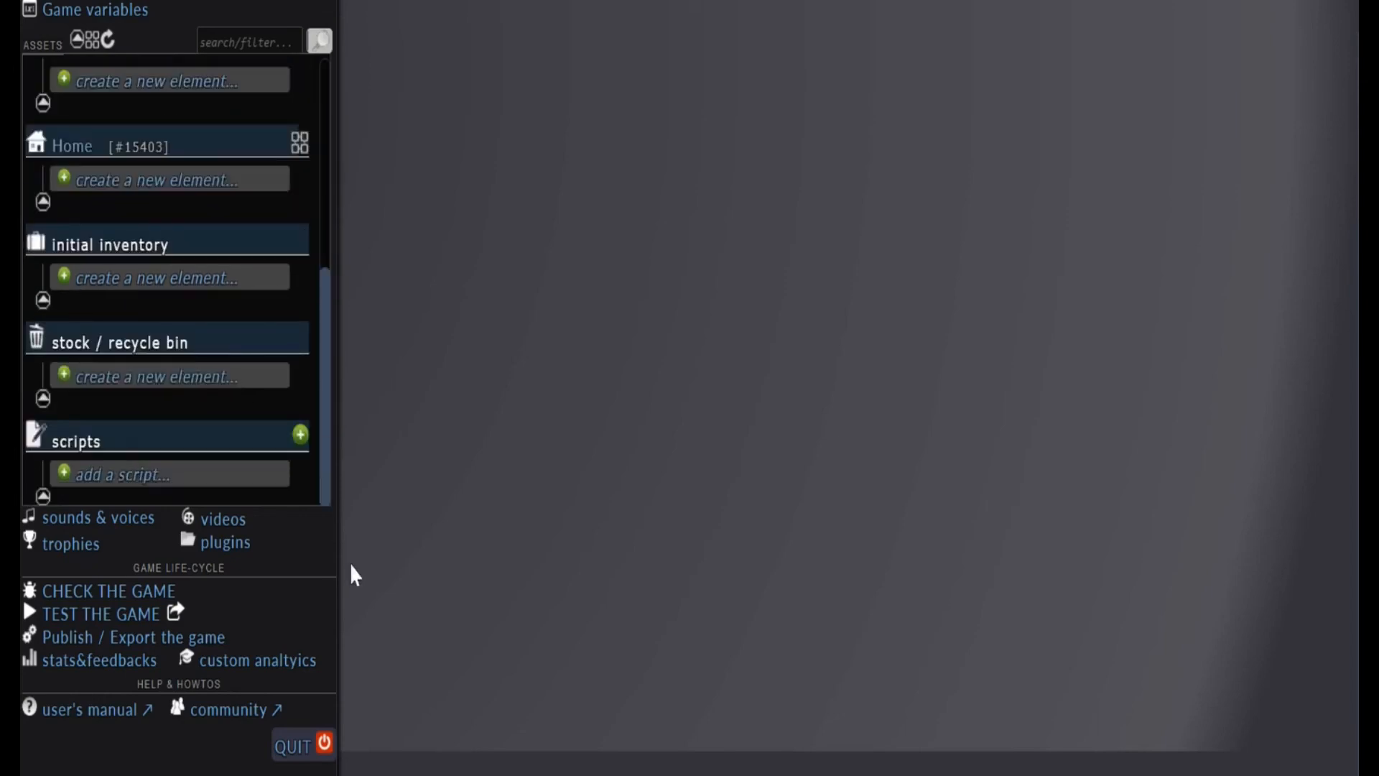
left_click_drag(331, 435, 327, 108)
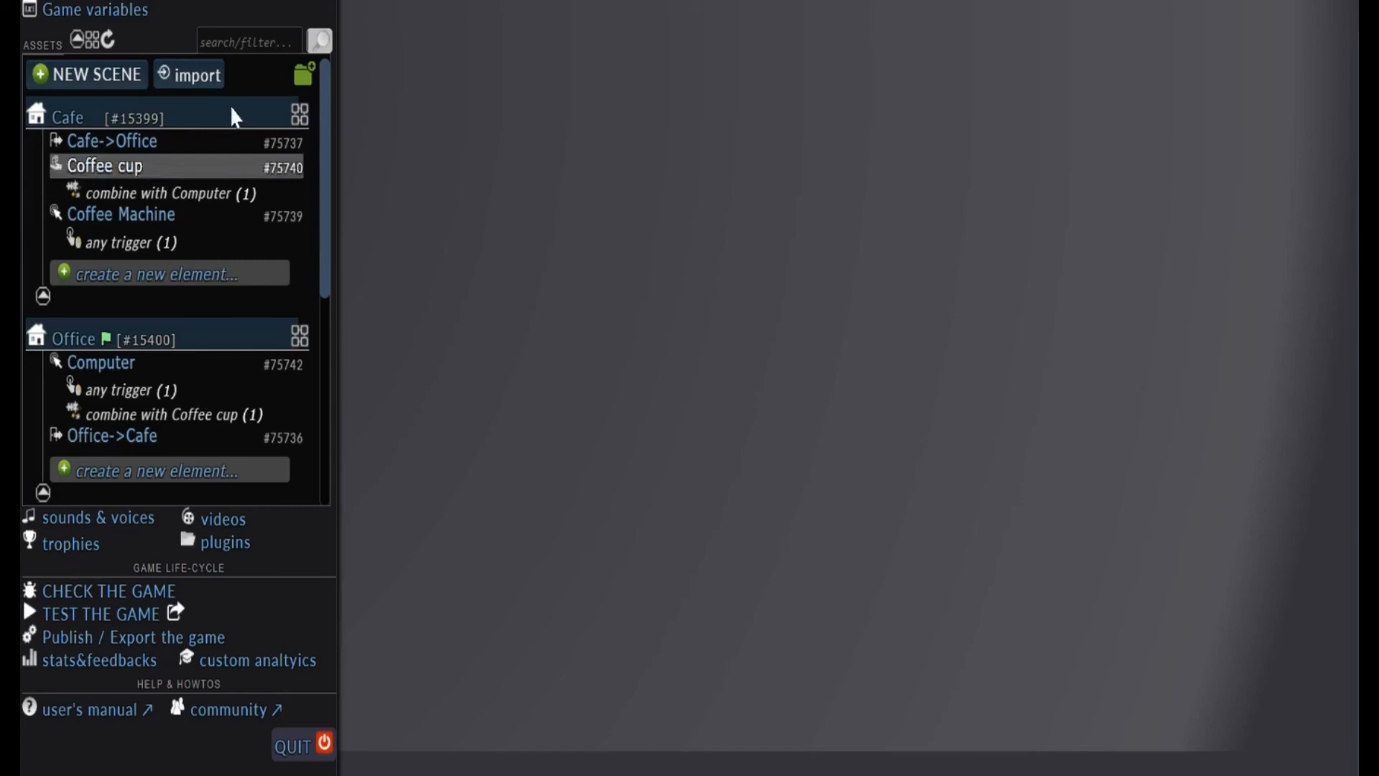
Browse the shared scene and puzzle models available for import, close them without importing and return to the end of the asset list
left_click(192, 80)
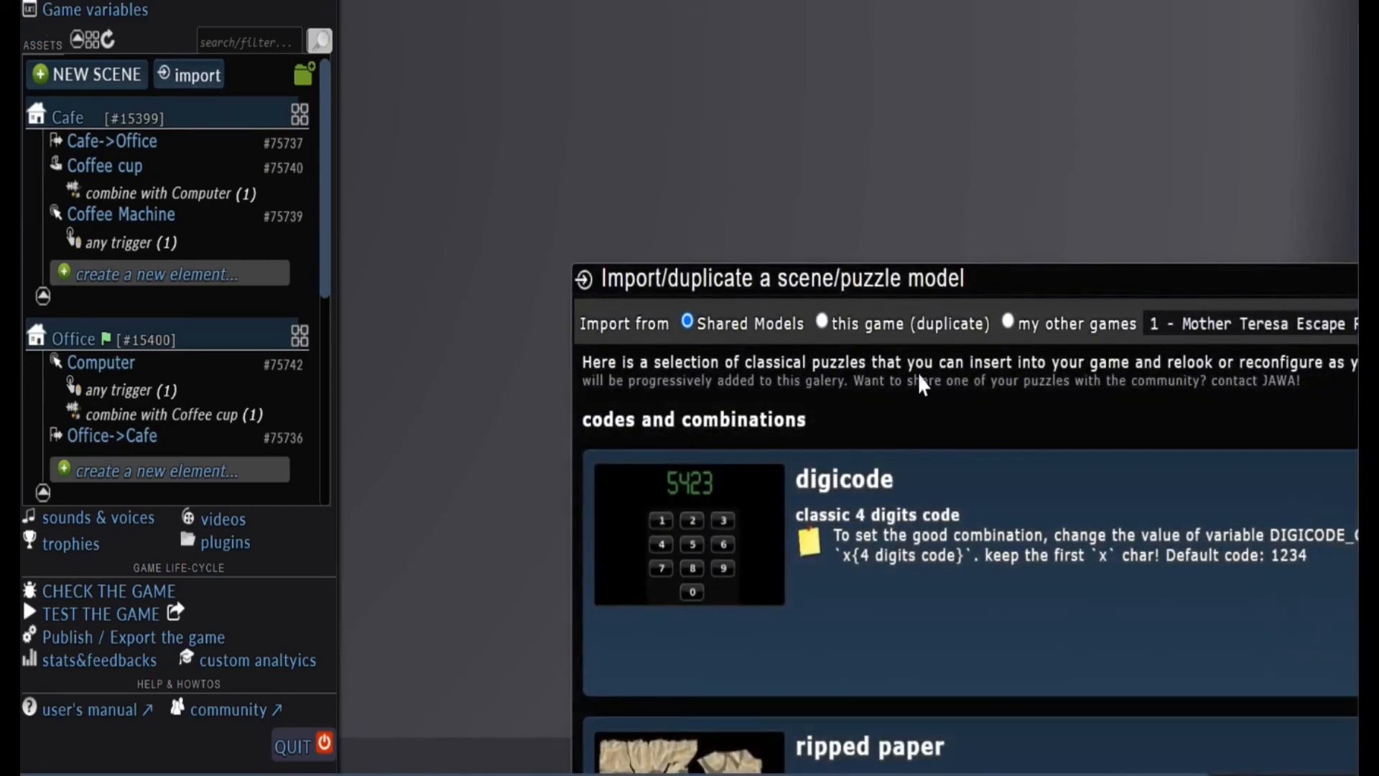
left_click_drag(961, 267, 767, 44)
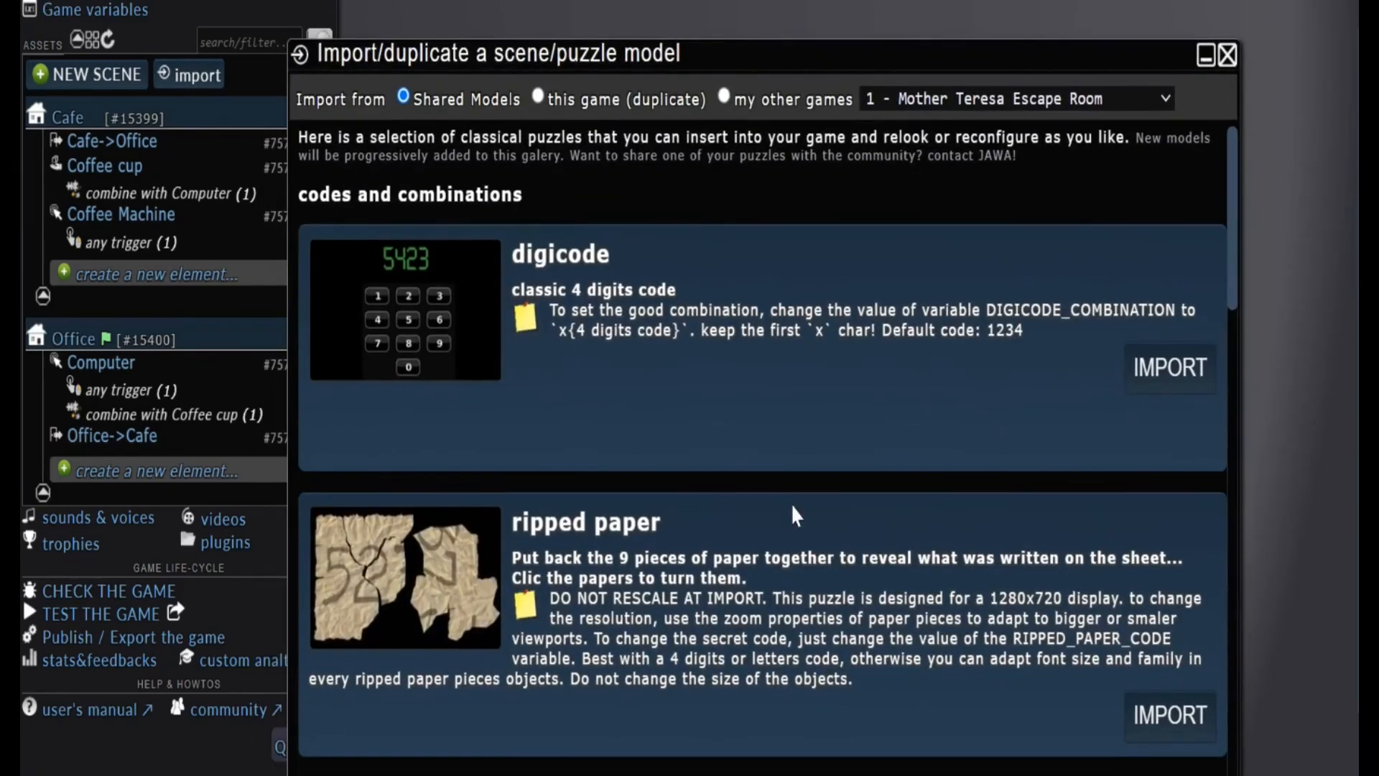
scroll(793, 514, "down", 2)
scroll(758, 678, "down", 15)
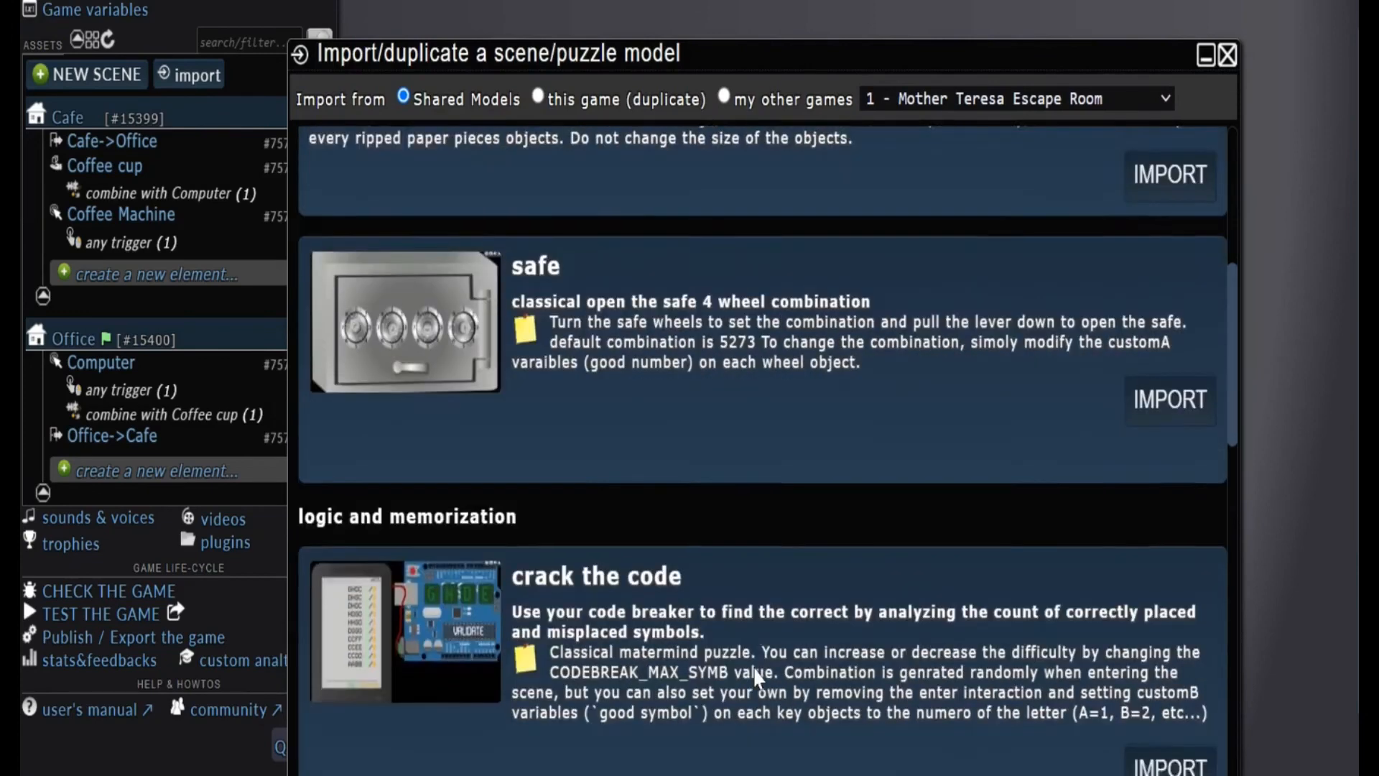
scroll(1192, 331, "up", 15)
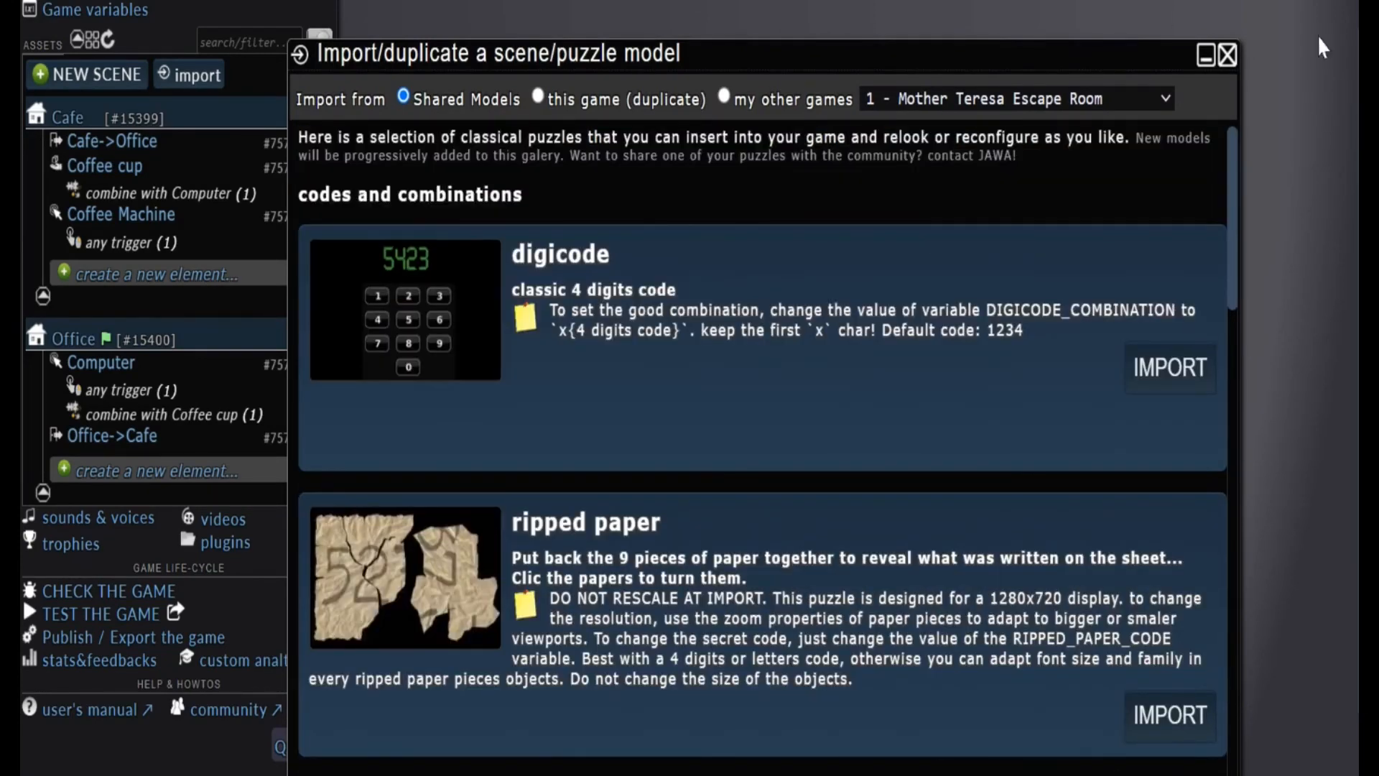
left_click(1227, 61)
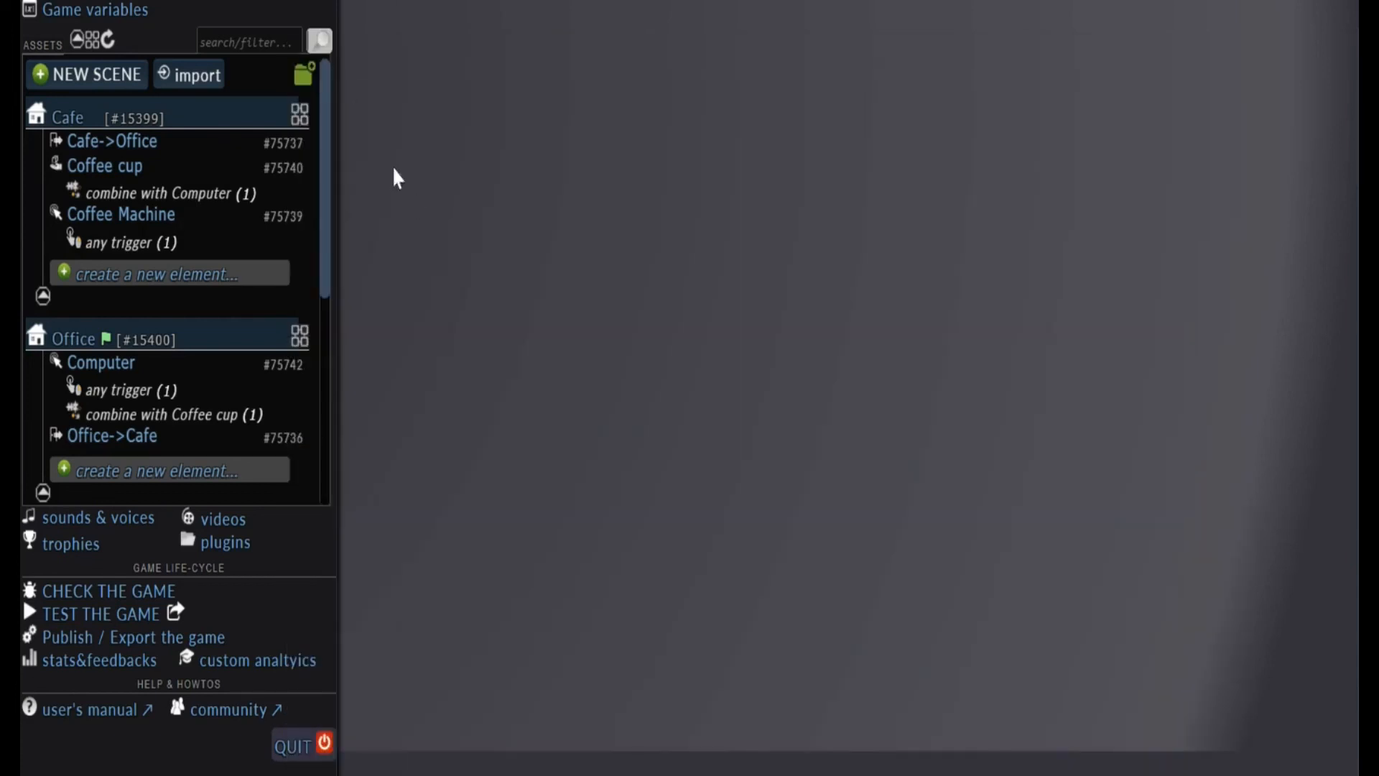
scroll(330, 167, "down", 10)
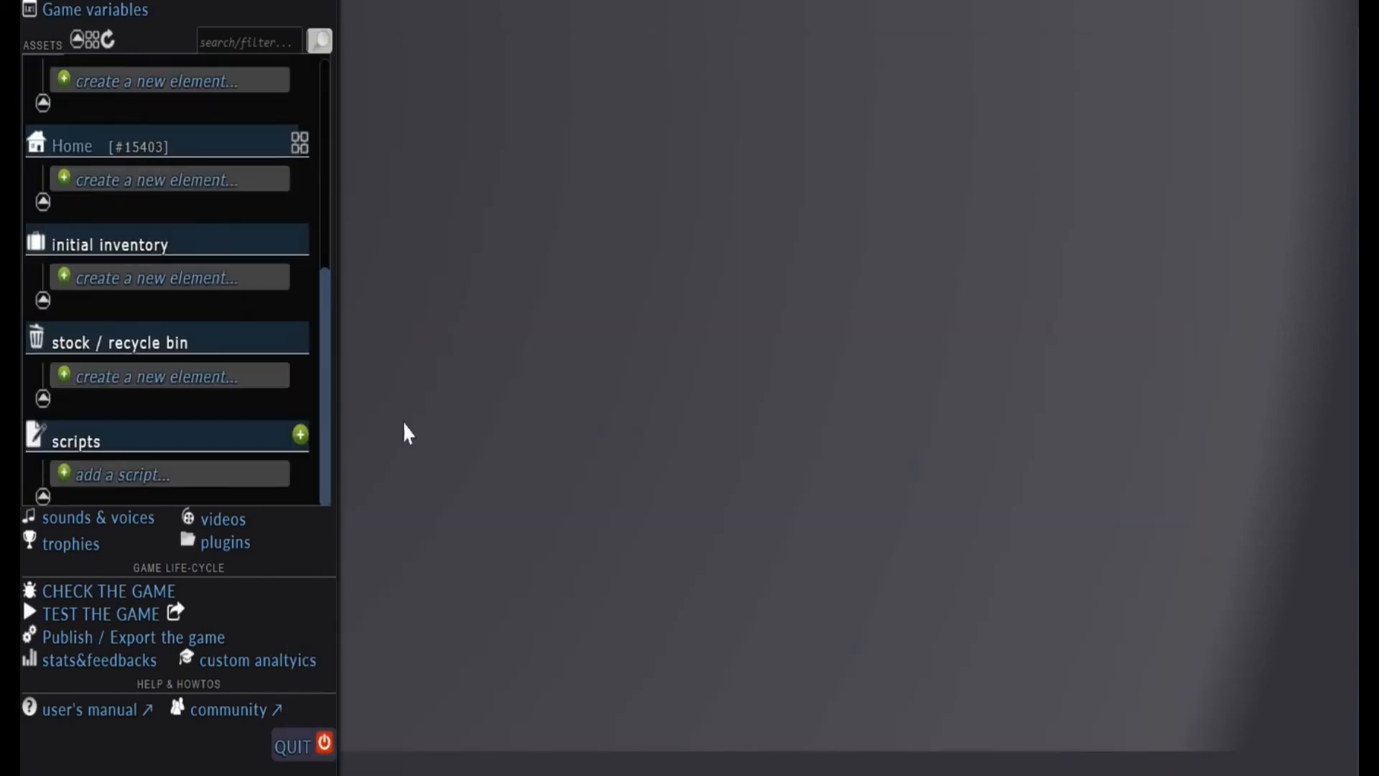